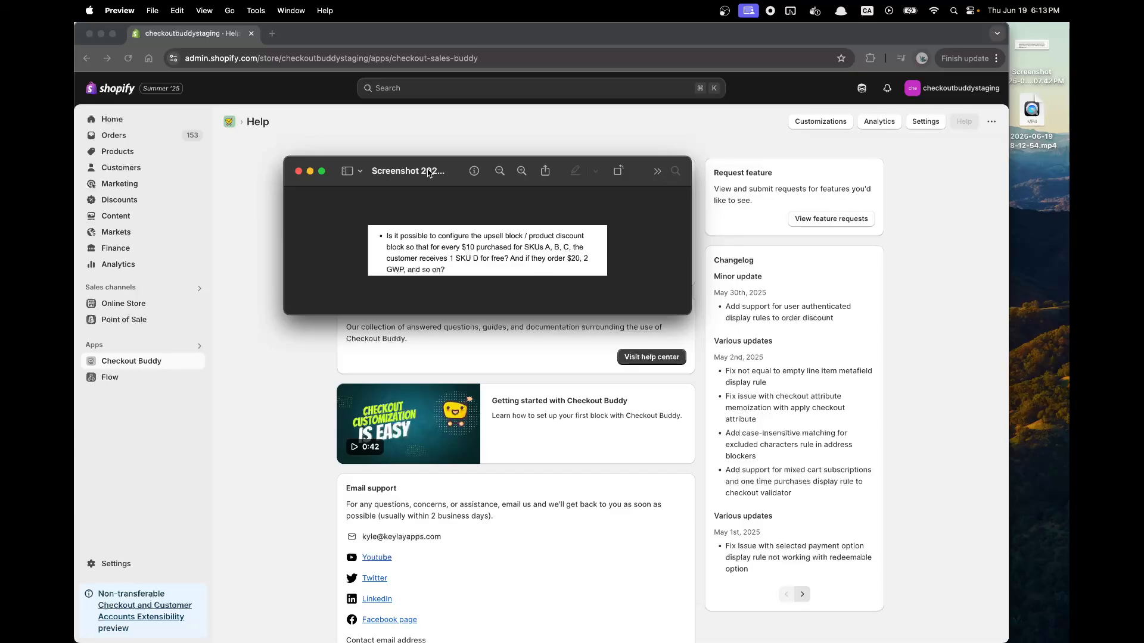
- Move the request screenshot aside and open the store's product list in a new browser tab
left_click_drag(428, 173, 786, 229)
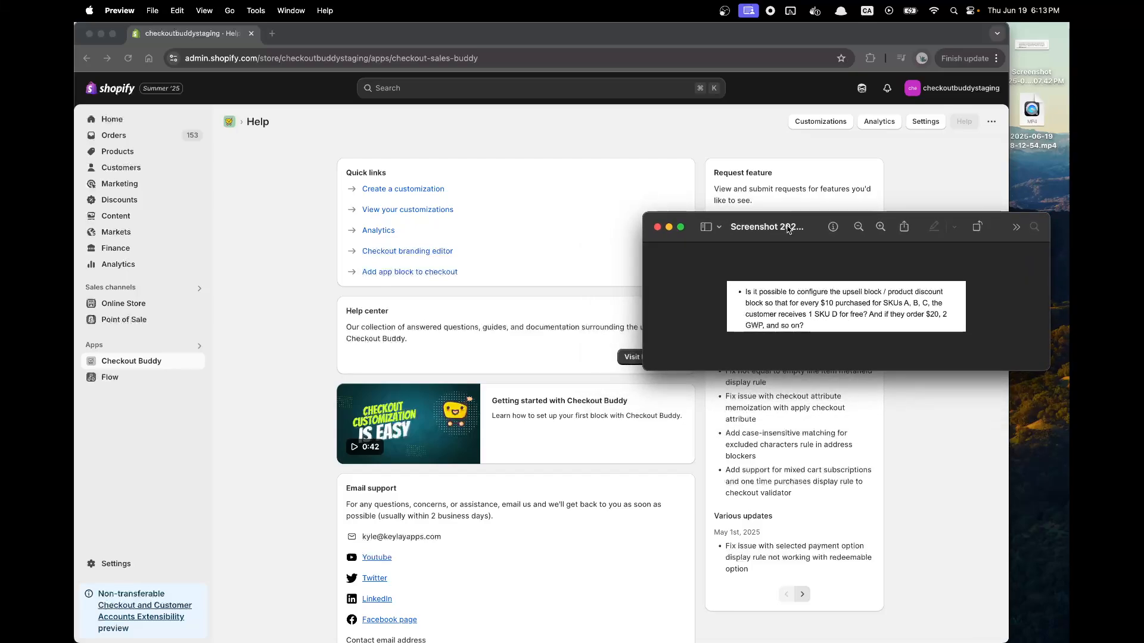
left_click(798, 181)
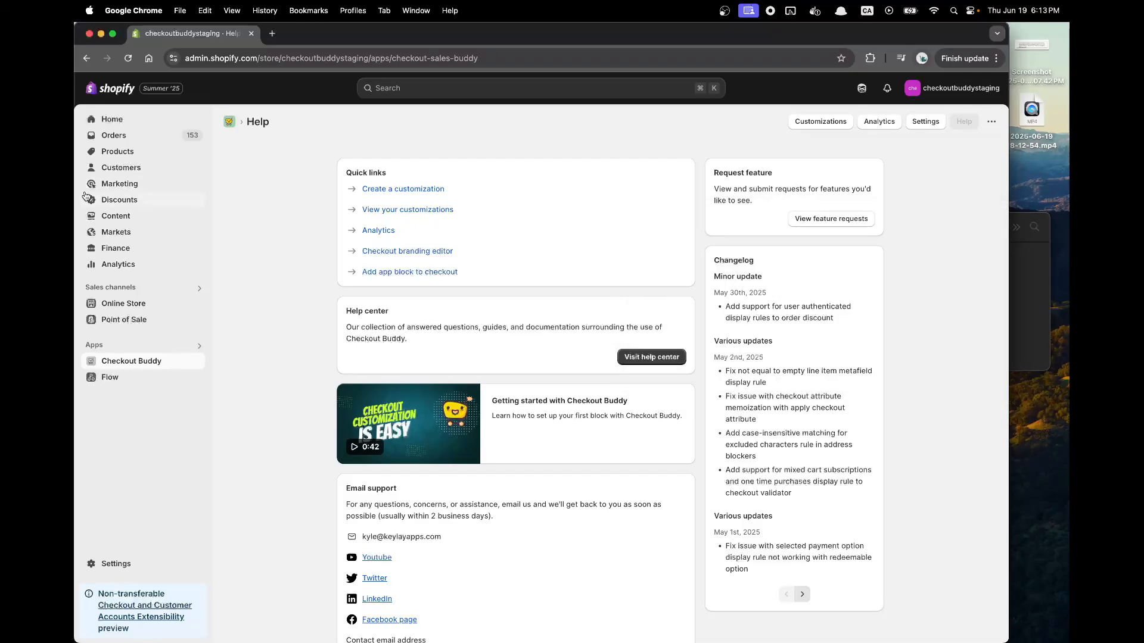
left_click(131, 147, "super")
left_click(302, 39)
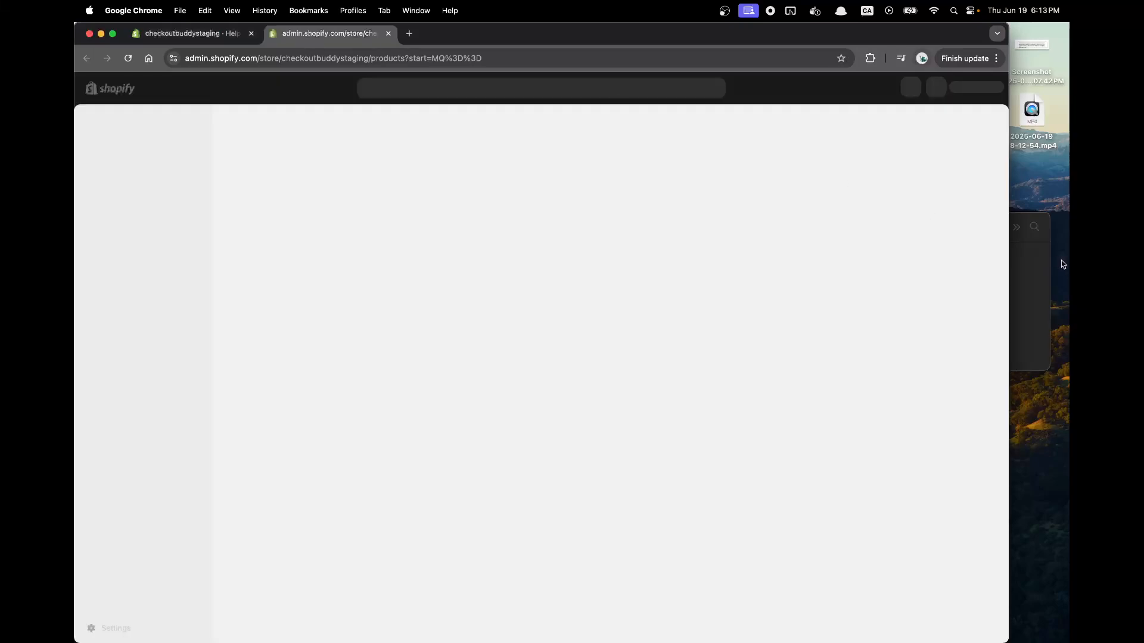
left_click(1027, 270)
left_click(442, 247)
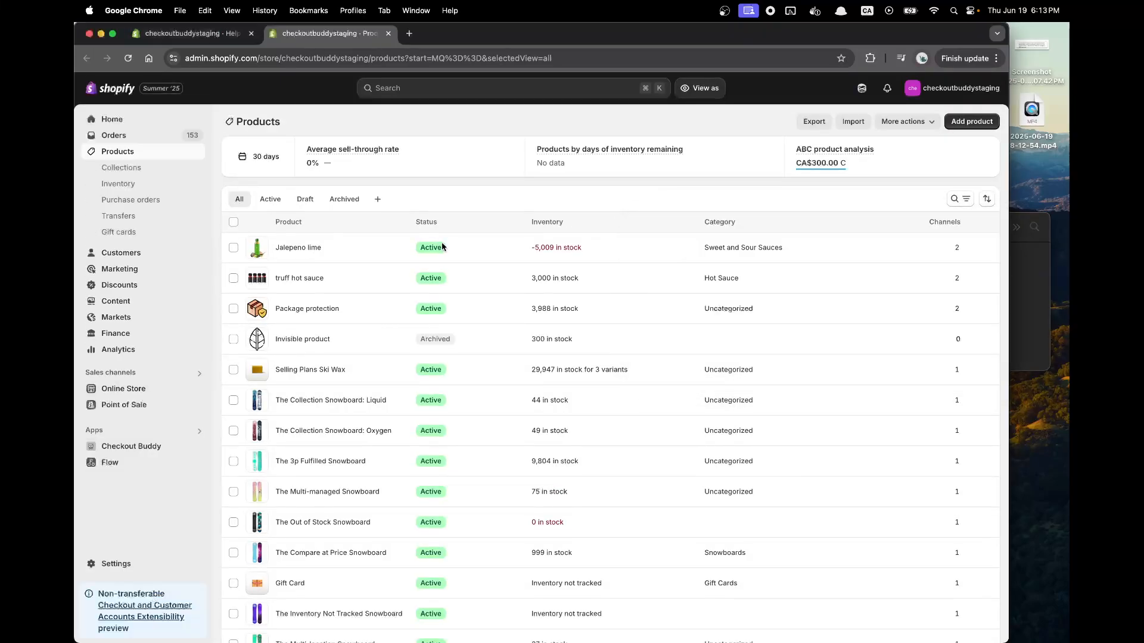
- Open the truff hot sauce and Jalepeno lime products in separate tabs and check their prices
left_click(307, 279, "super")
left_click(310, 279, "super")
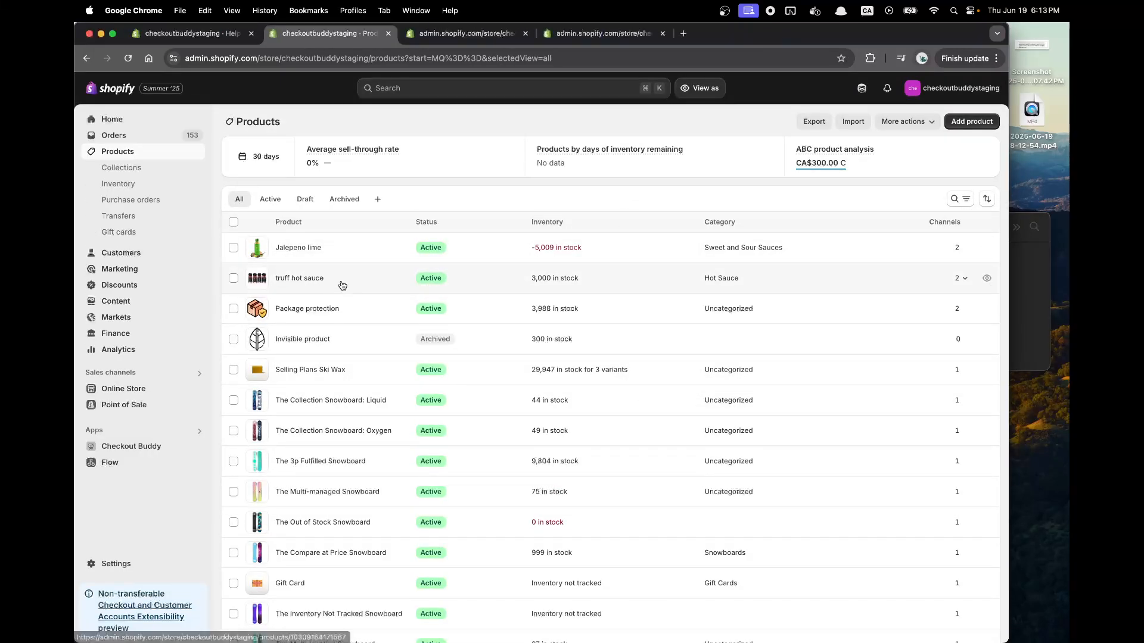
left_click(297, 247, "super")
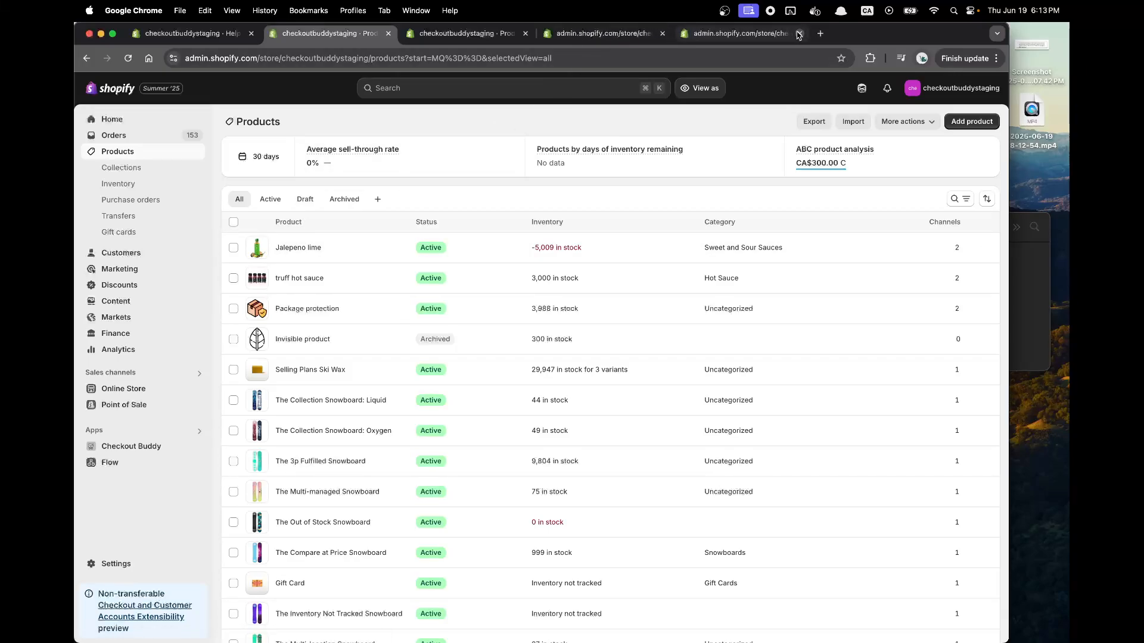
left_click(800, 34)
left_click(481, 38)
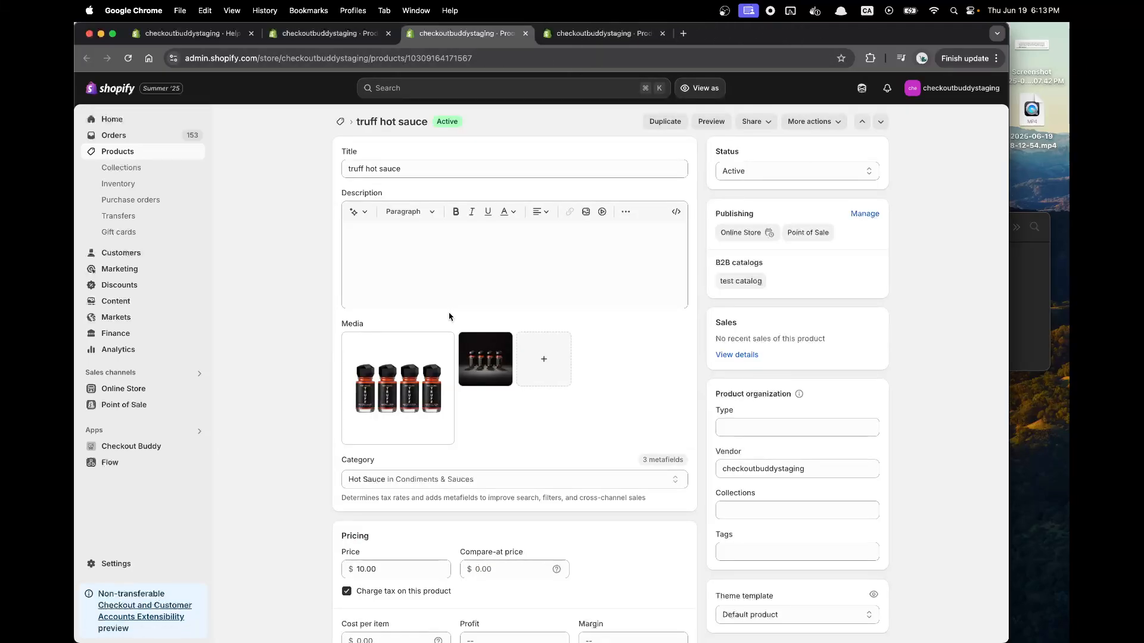
key("ctrl+Tab")
scroll(318, 420, "down", 5)
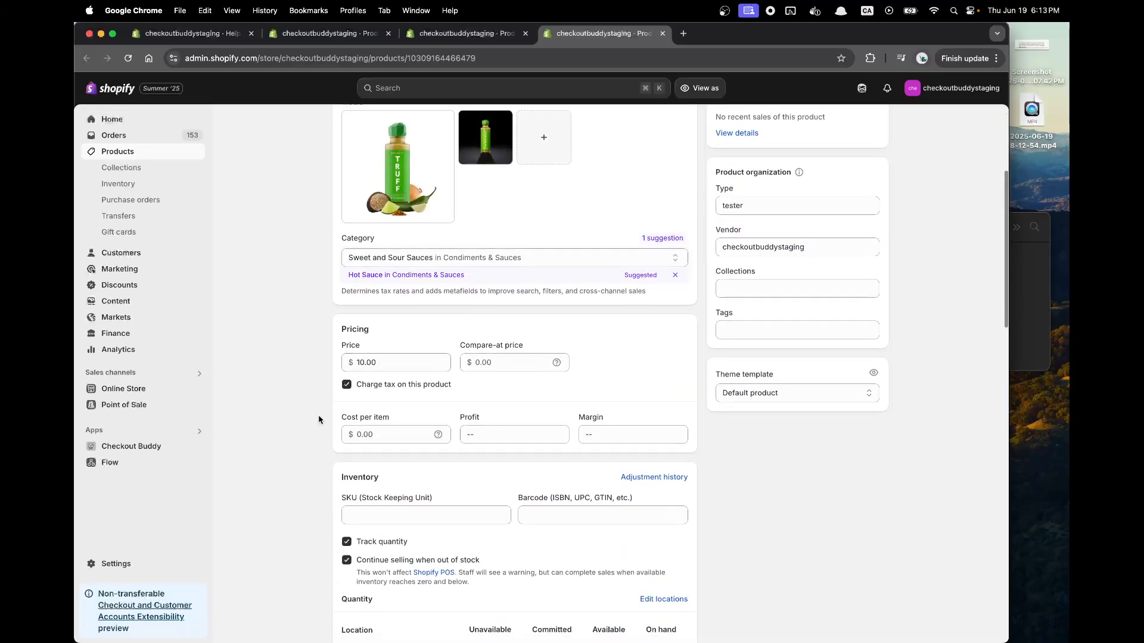
key("super+w")
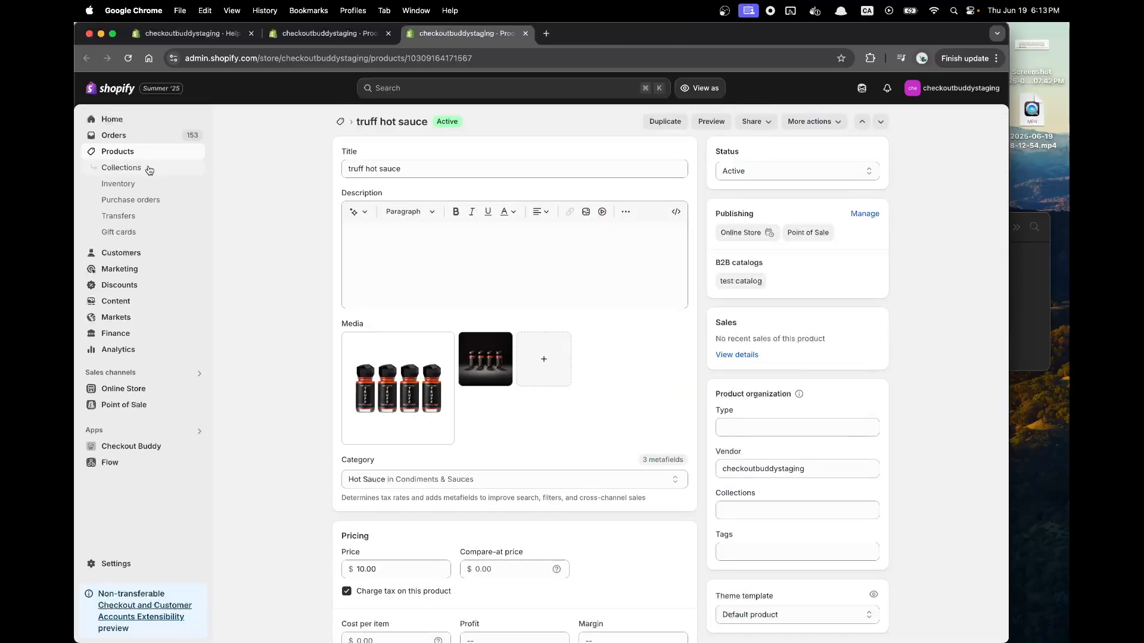
- Start a new product collection titled "Demo collection"
left_click(149, 168)
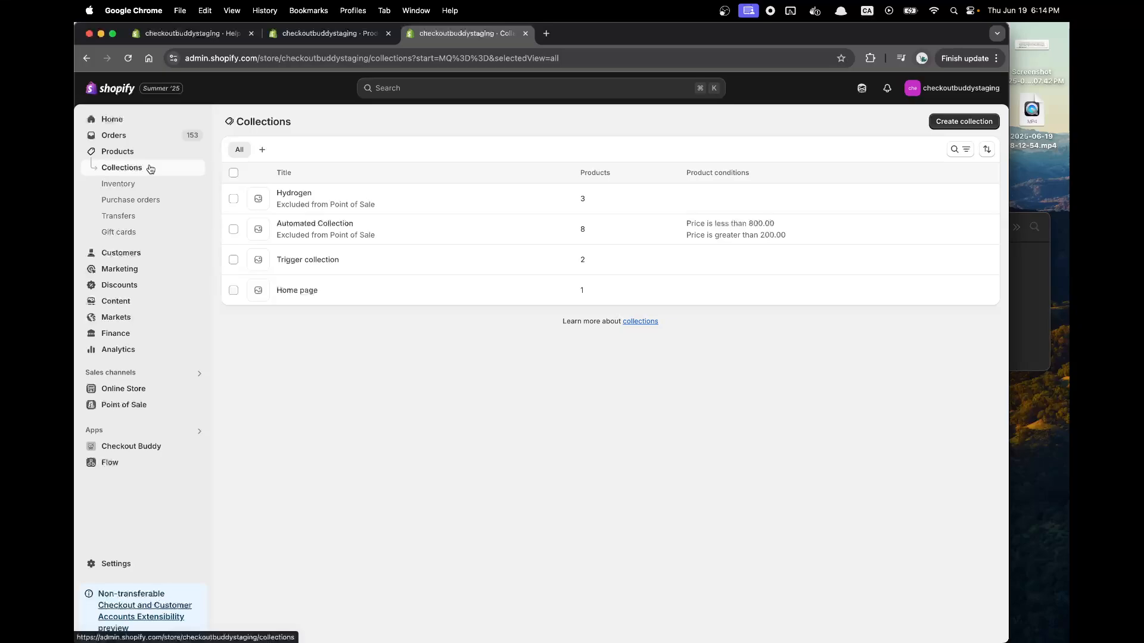
left_click(964, 121)
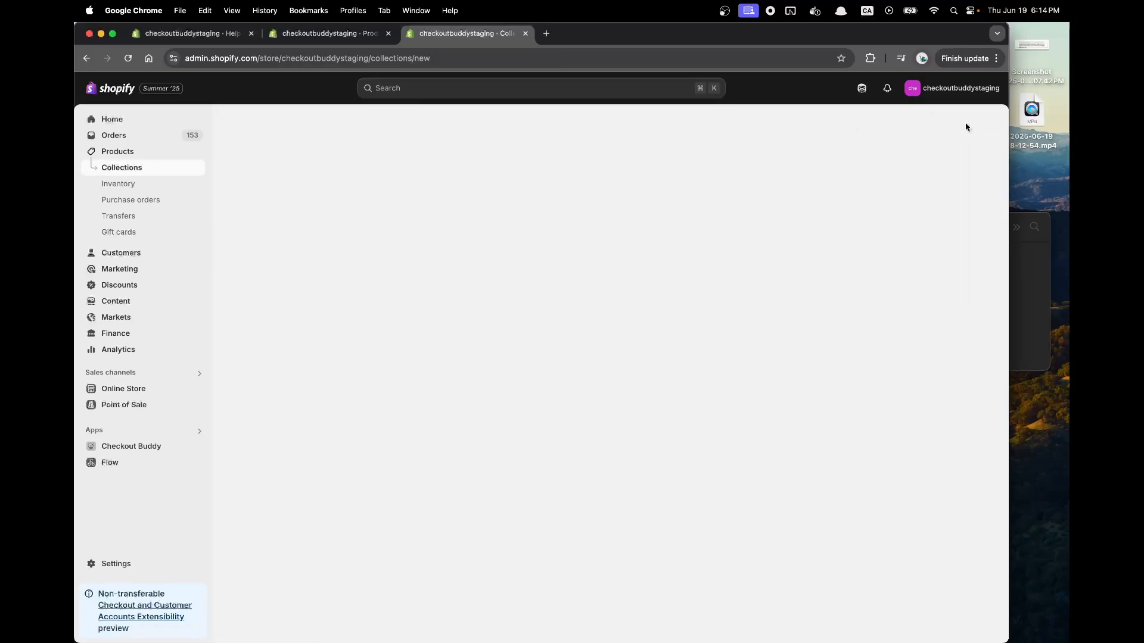
left_click(378, 169)
type("Demo collection")
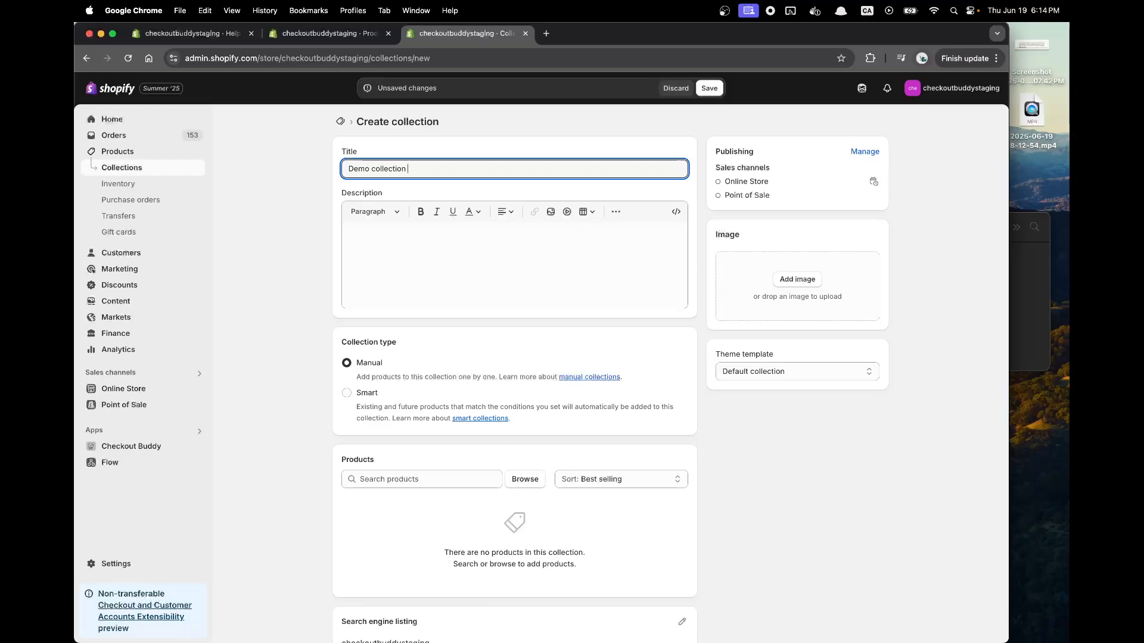
- Add Jalepeno lime and truff hot sauce to the new collection and save it
scroll(429, 297, "down", 3)
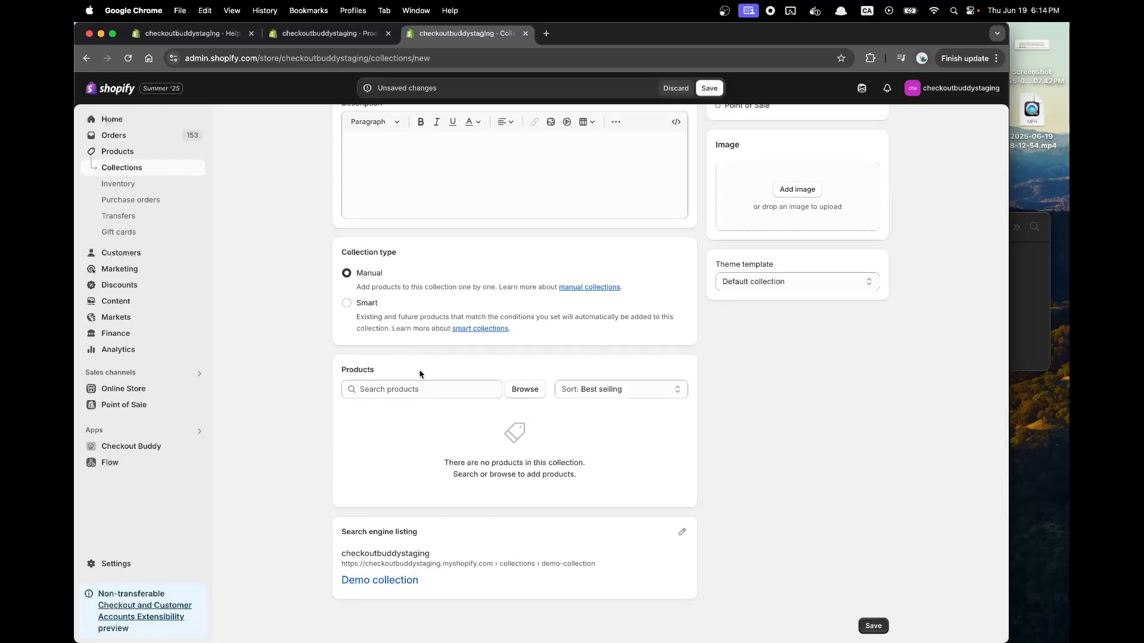
left_click(423, 393)
left_click(524, 390)
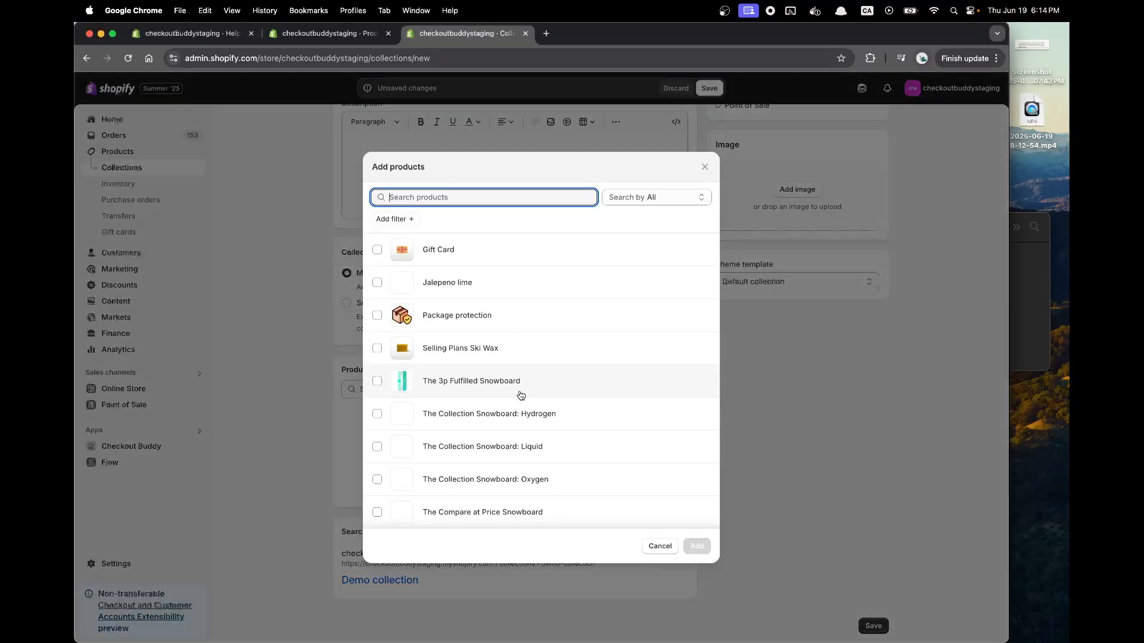
left_click(433, 284)
scroll(439, 421, "down", 5)
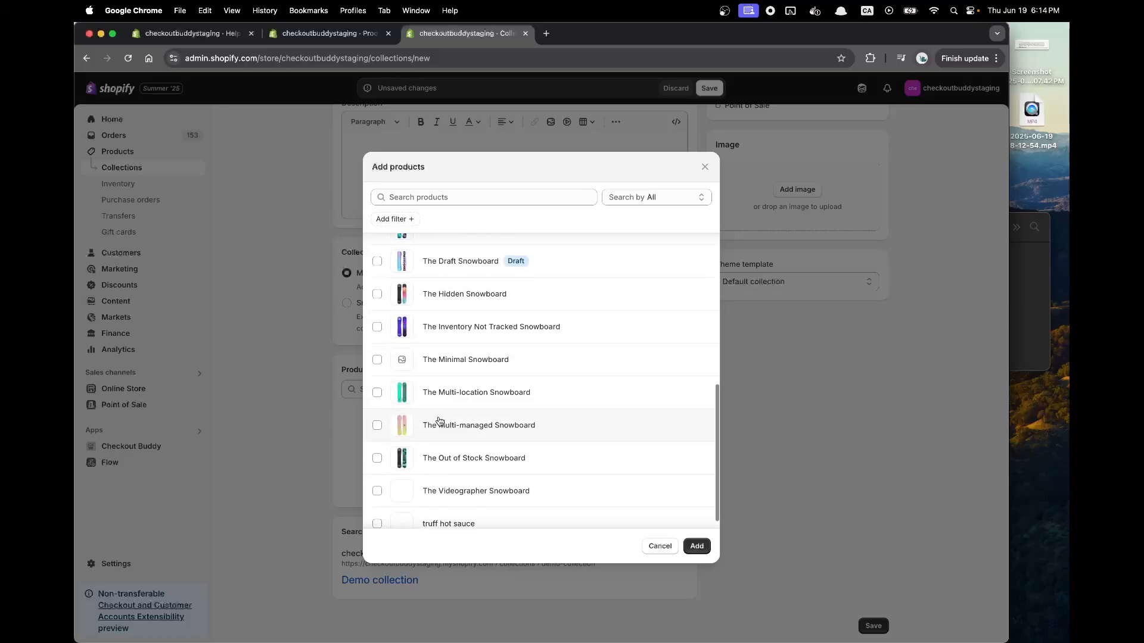
scroll(439, 422, "up", 2)
scroll(439, 421, "down", 2)
left_click(437, 513)
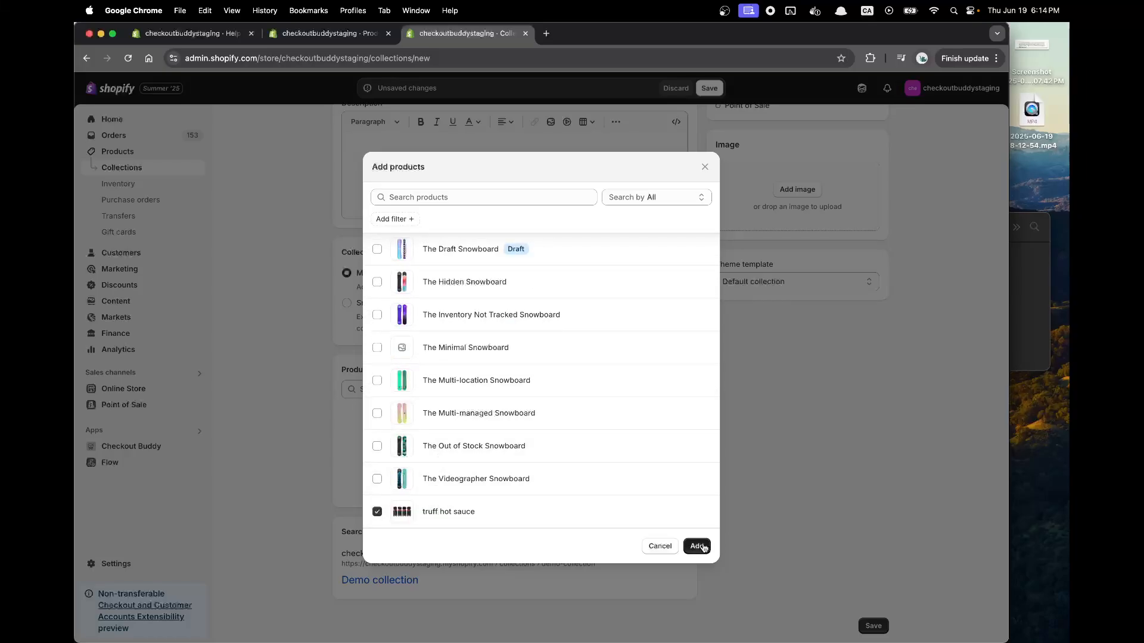
left_click(695, 545)
scroll(512, 466, "up", 2)
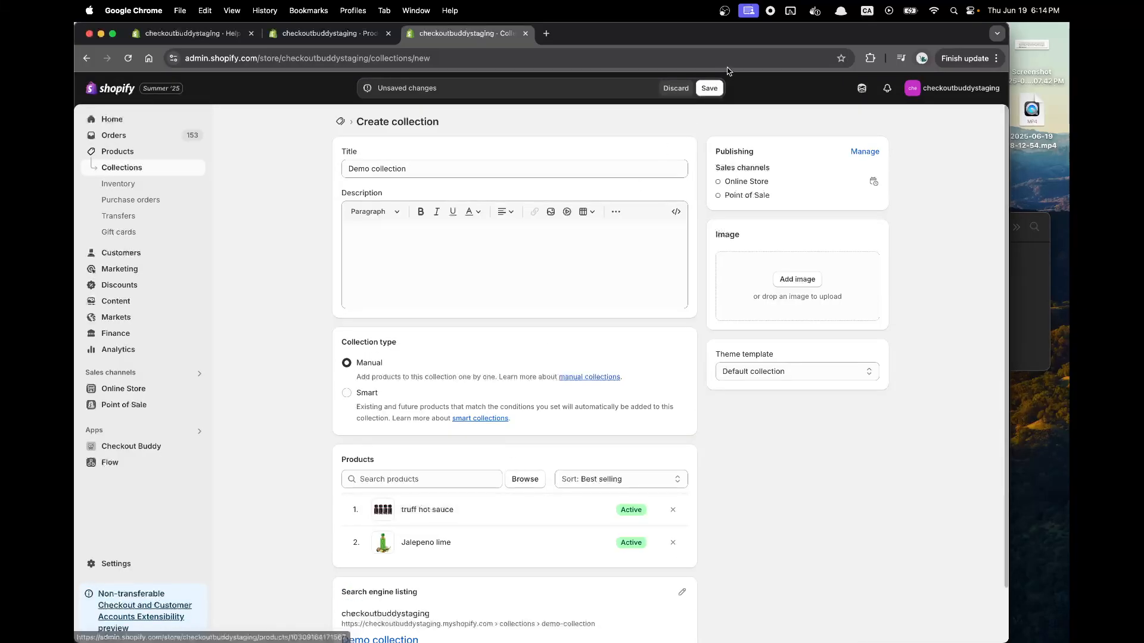
left_click(709, 88)
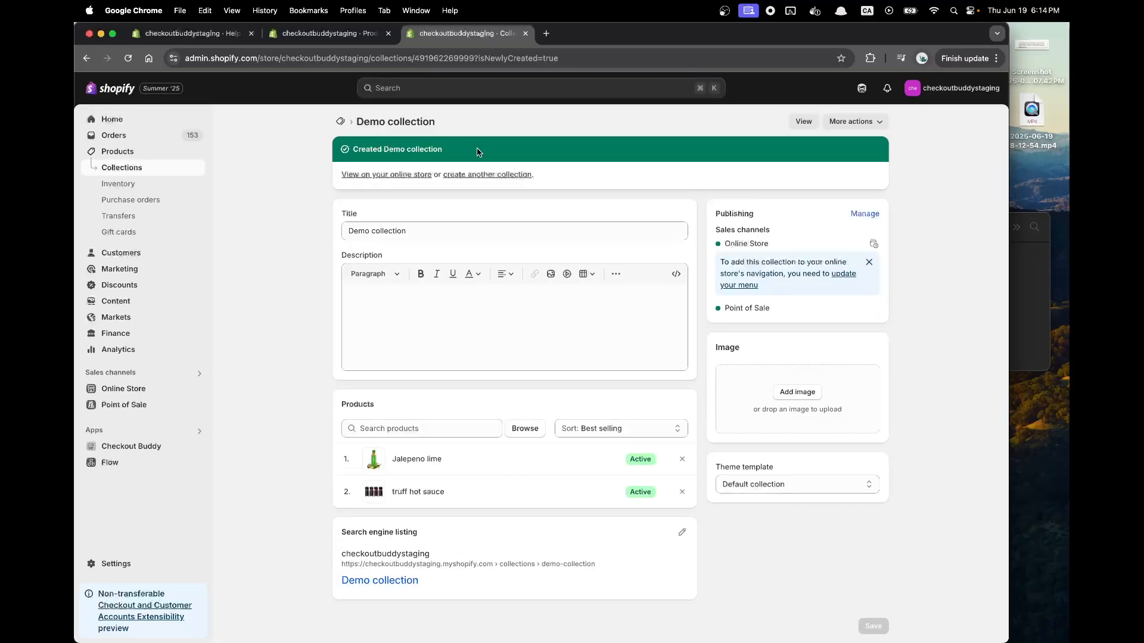
- Look through the online store's catalog and close the storefront, collection and product list tabs
left_click(198, 389)
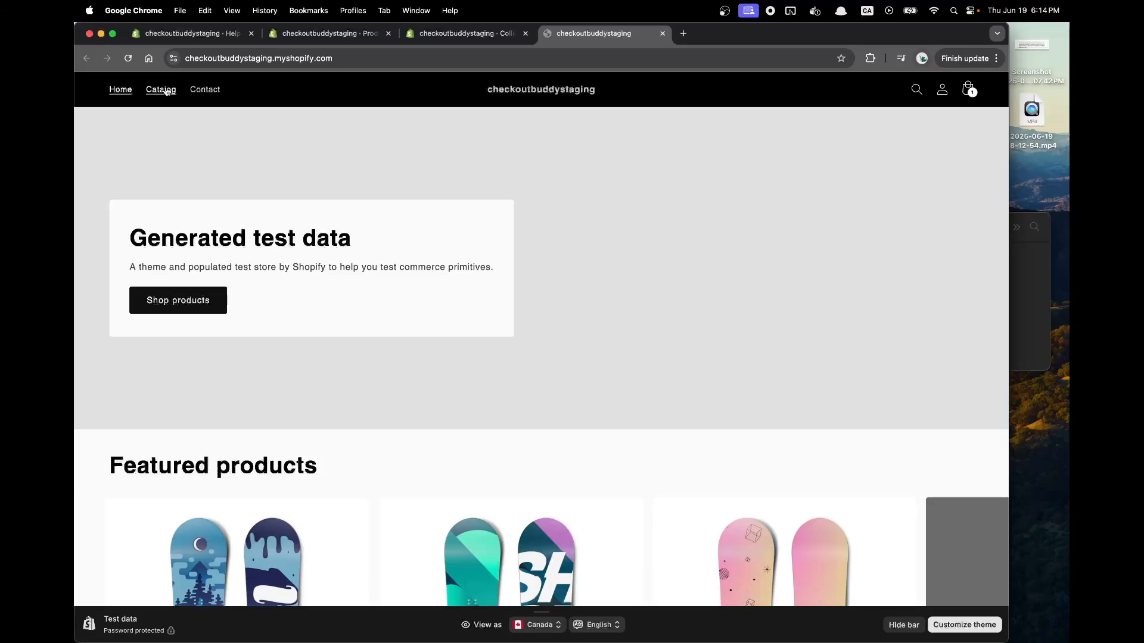
left_click(160, 89)
scroll(394, 249, "down", 10)
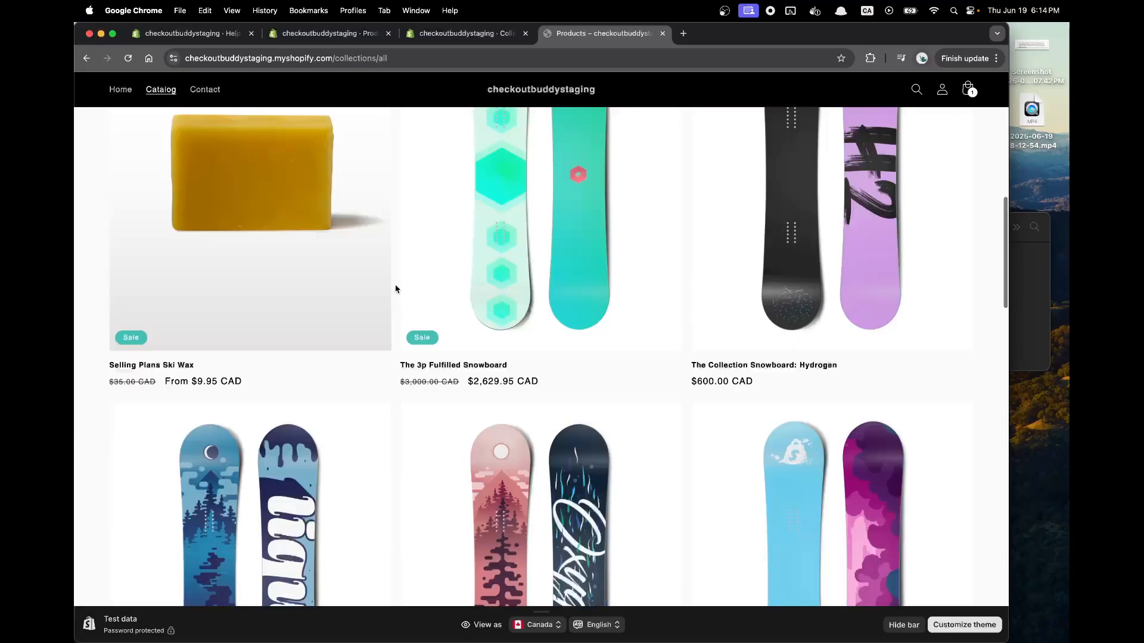
scroll(395, 284, "up", 8)
scroll(395, 285, "up", 3)
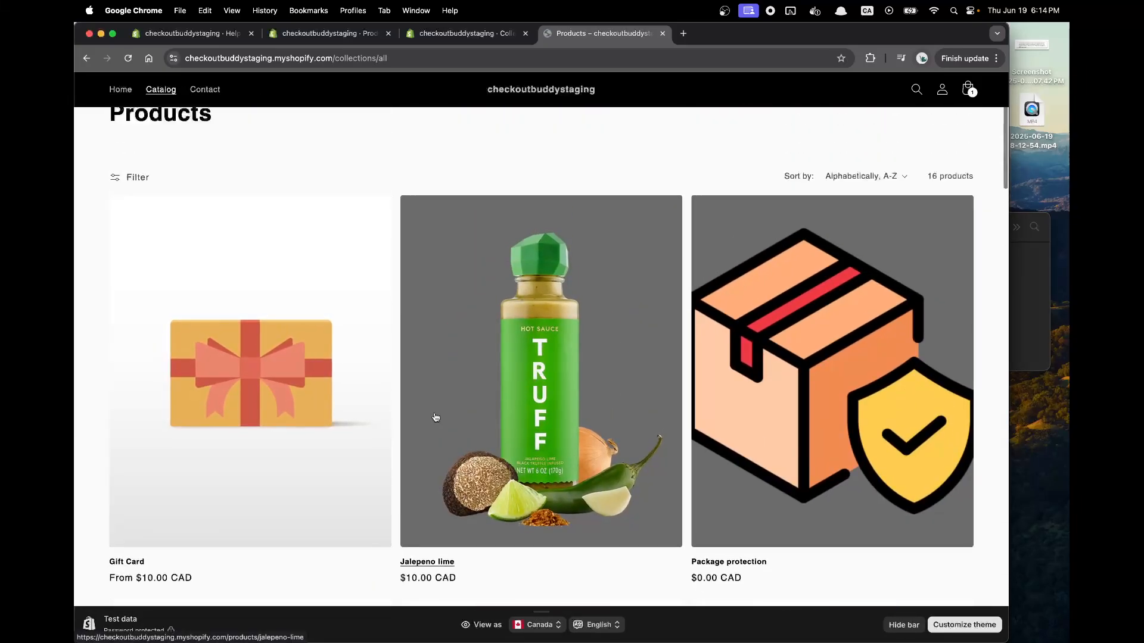
key("super+w")
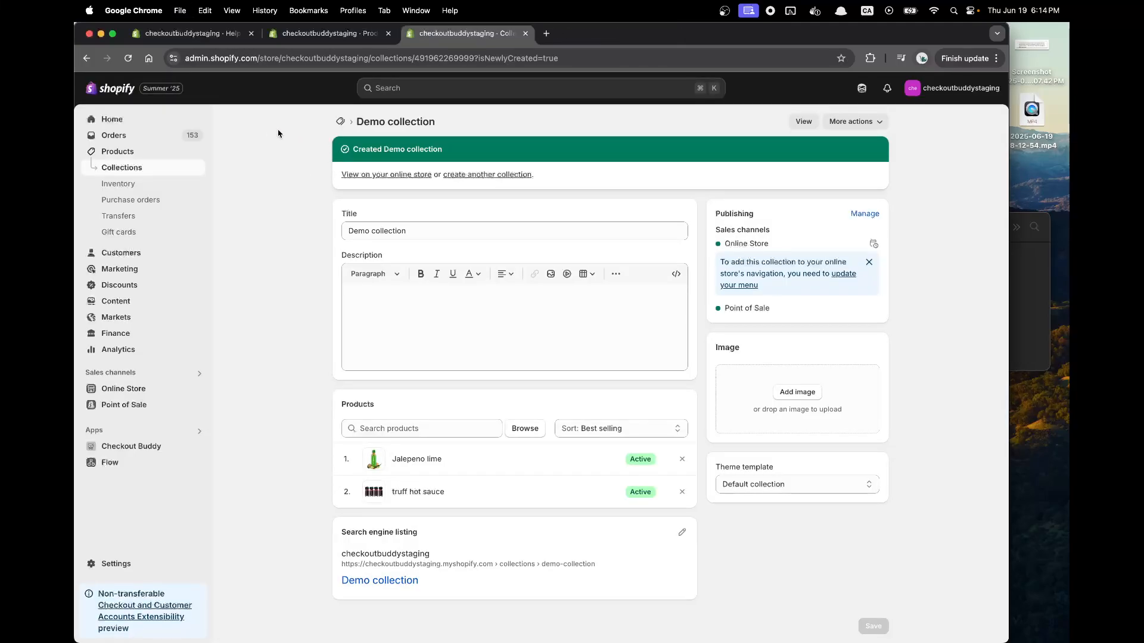
key("super+w")
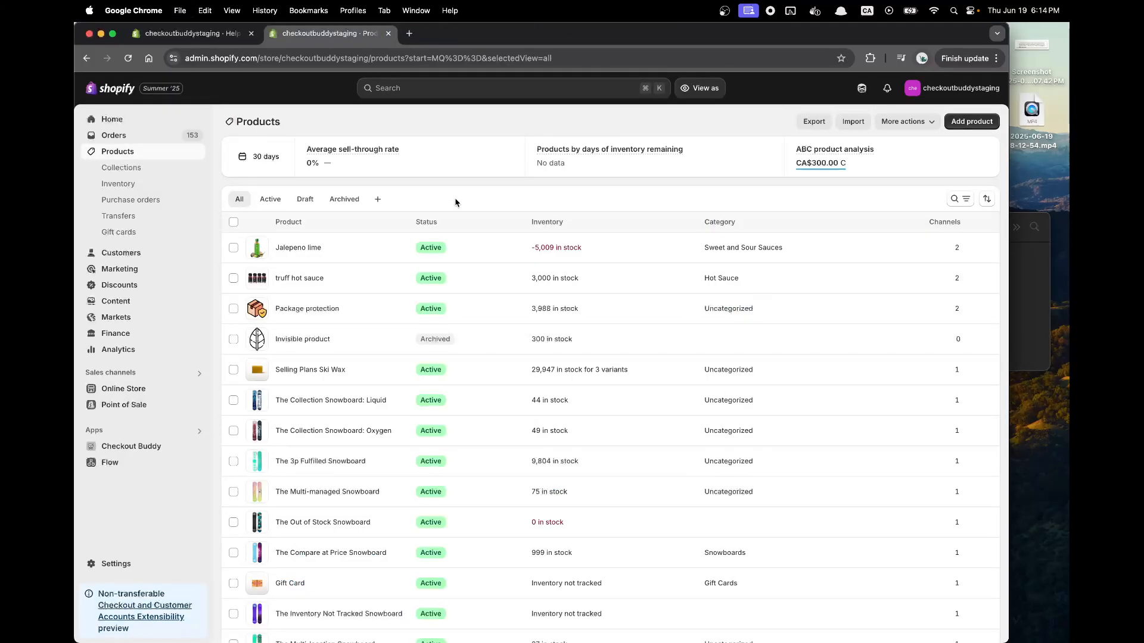
key("super+w")
- Review the request screenshot, highlighting the wording about every $10 purchased and the $20 order
left_click(1036, 255)
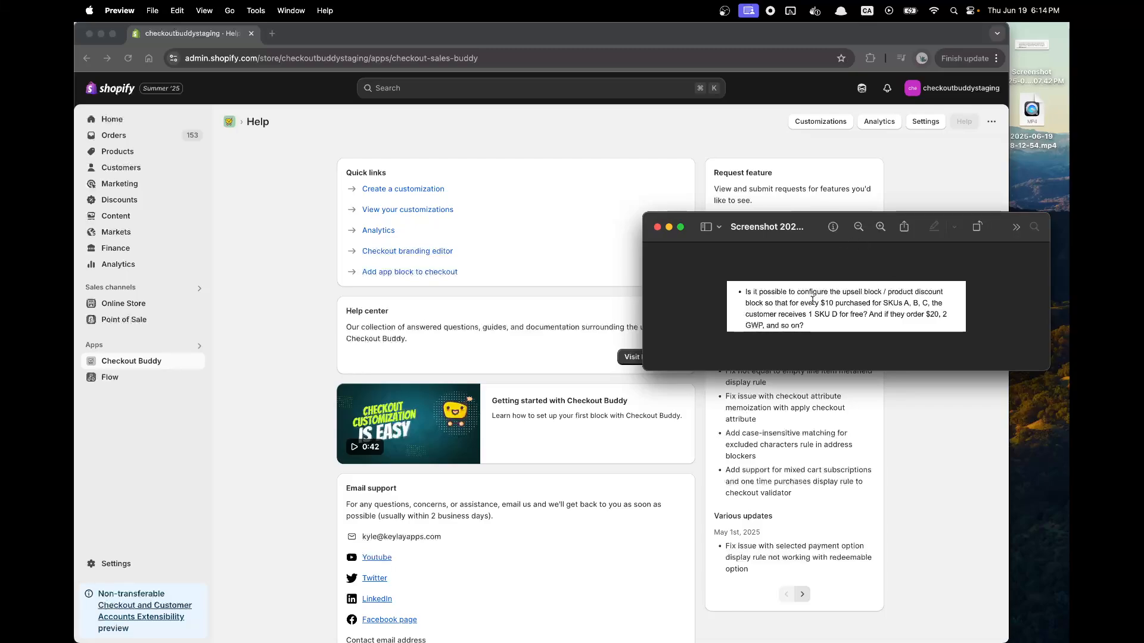
left_click_drag(799, 303, 877, 300)
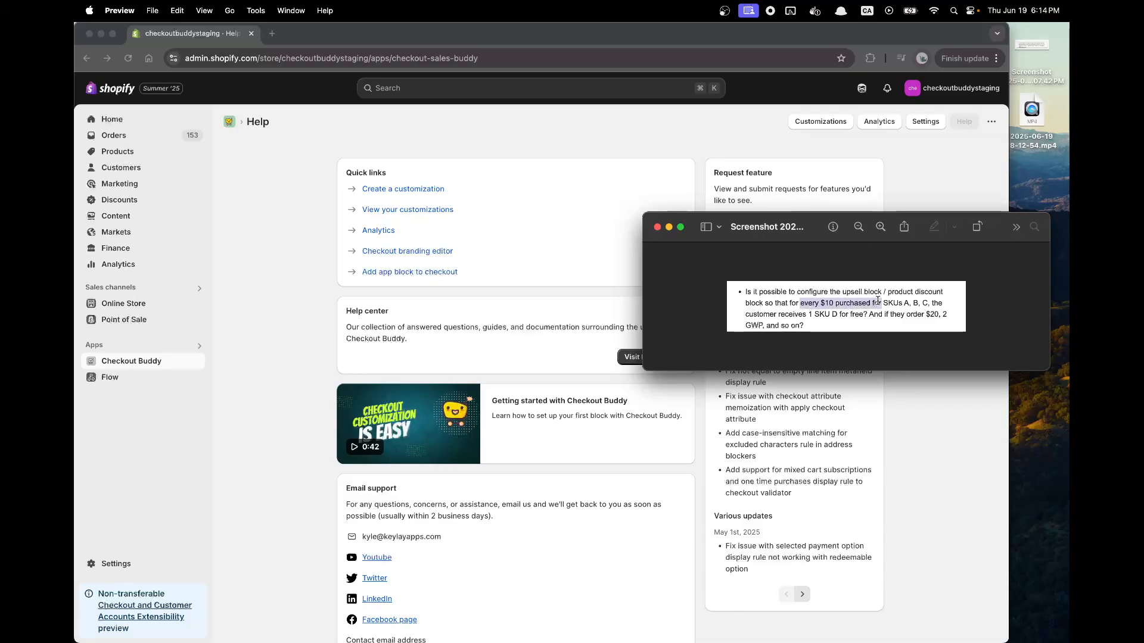
left_click(835, 310)
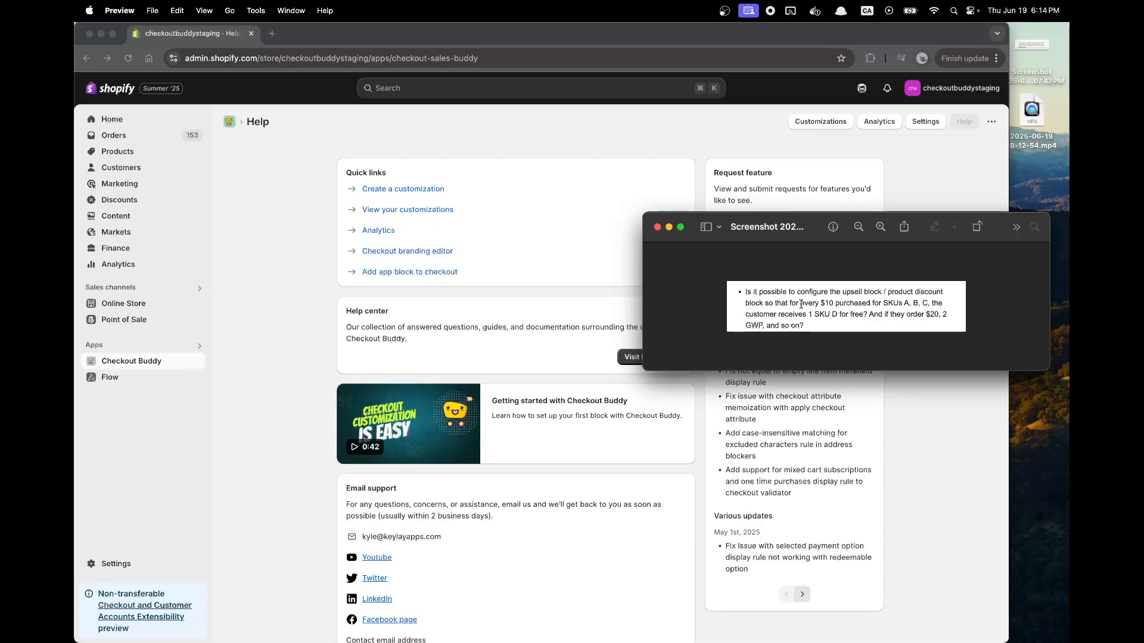
left_click_drag(800, 302, 927, 319)
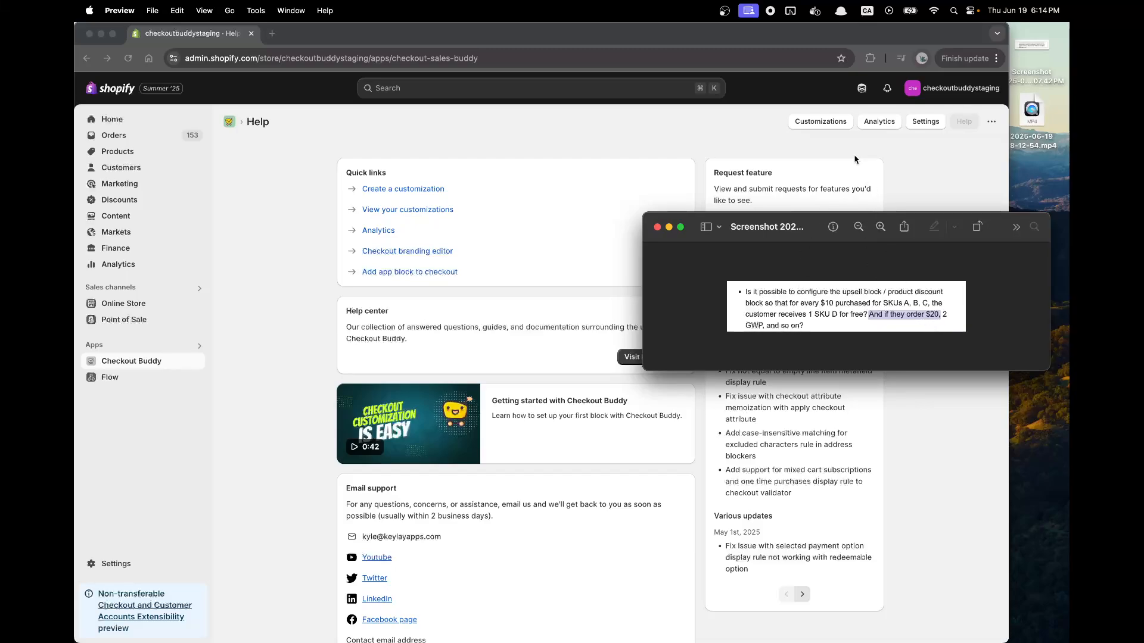
- Create an Upsell / Cross sell customization in Checkout Buddy and name it "$10 set"
left_click(824, 121)
left_click(947, 125)
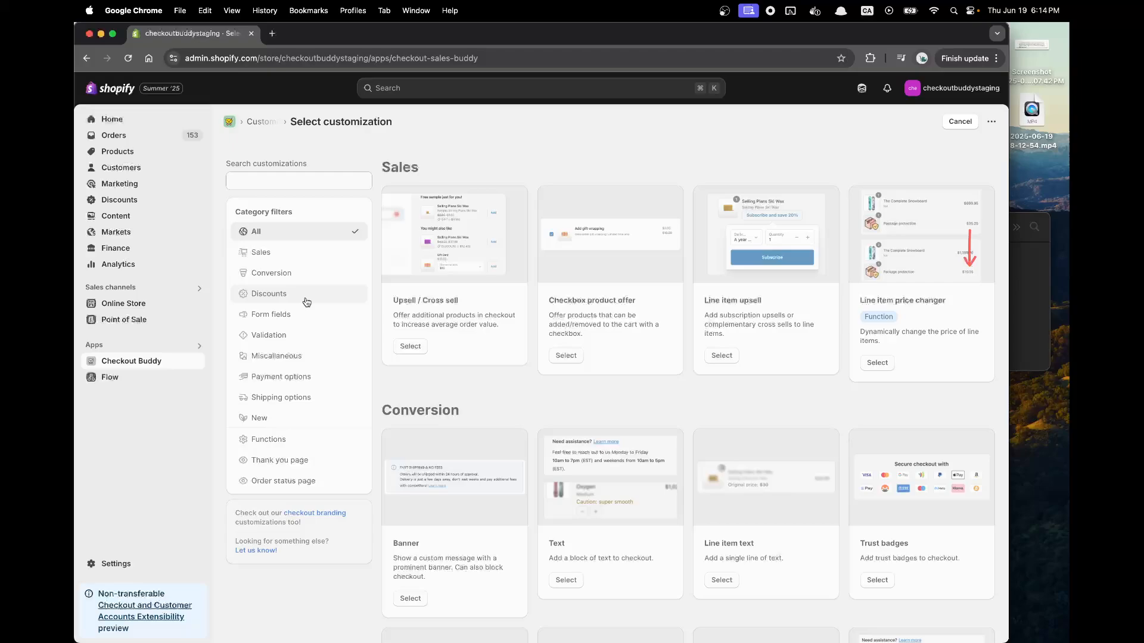
left_click(309, 180)
left_click(413, 346)
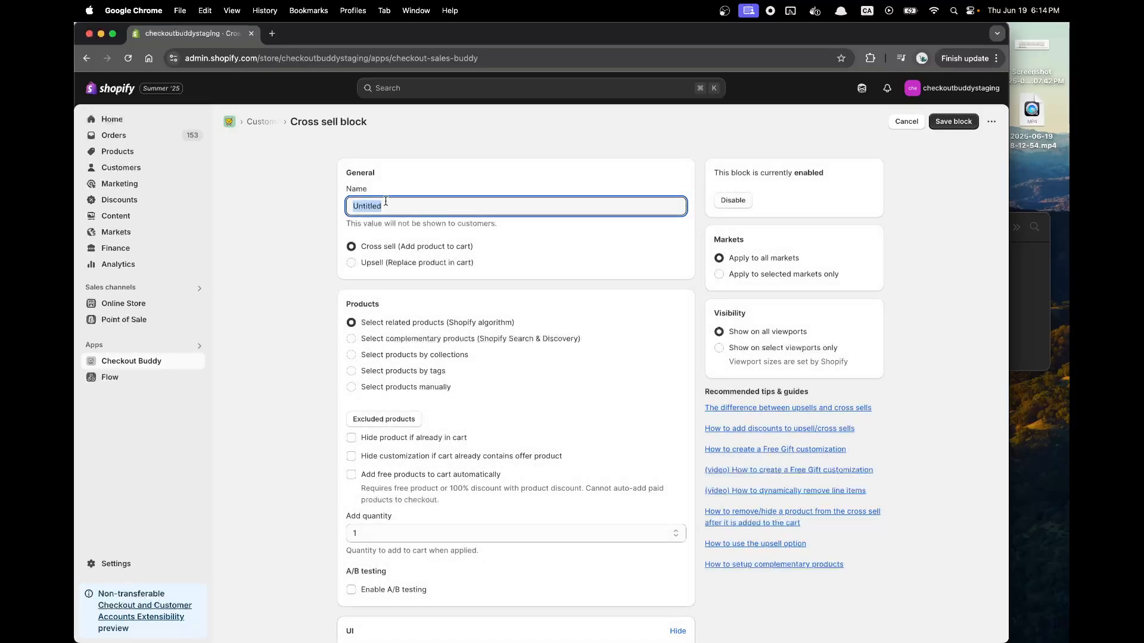
type("$10 set")
- Switch the block to manually selected products and add The 3p Fulfilled Snowboard as the offer
scroll(462, 369, "down", 2)
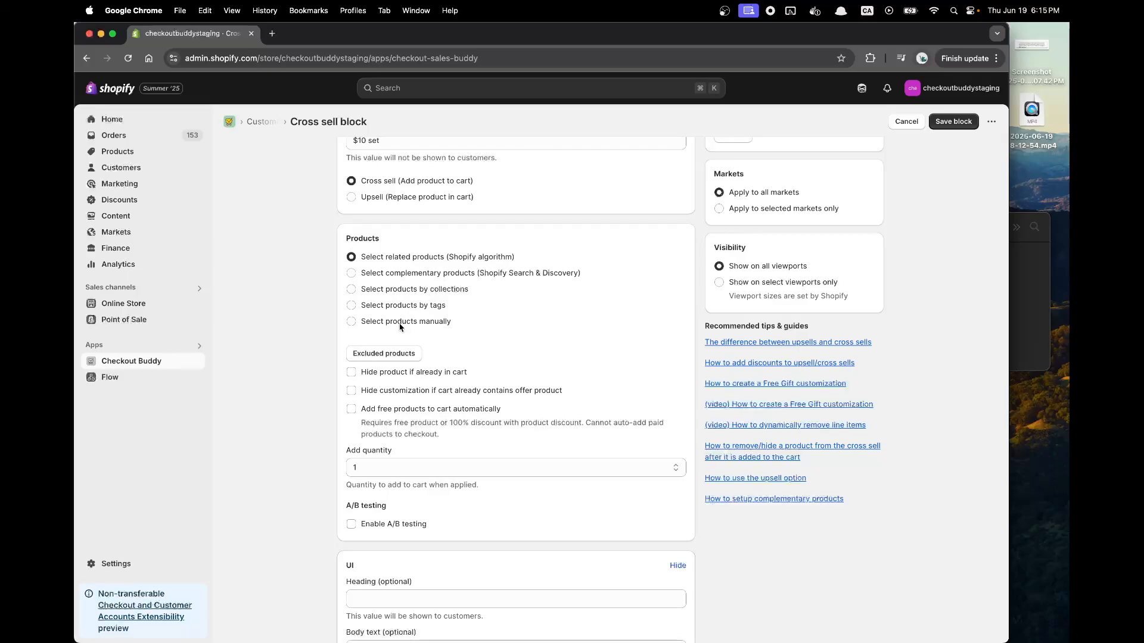
left_click(401, 325)
left_click(394, 352)
scroll(450, 383, "down", 2)
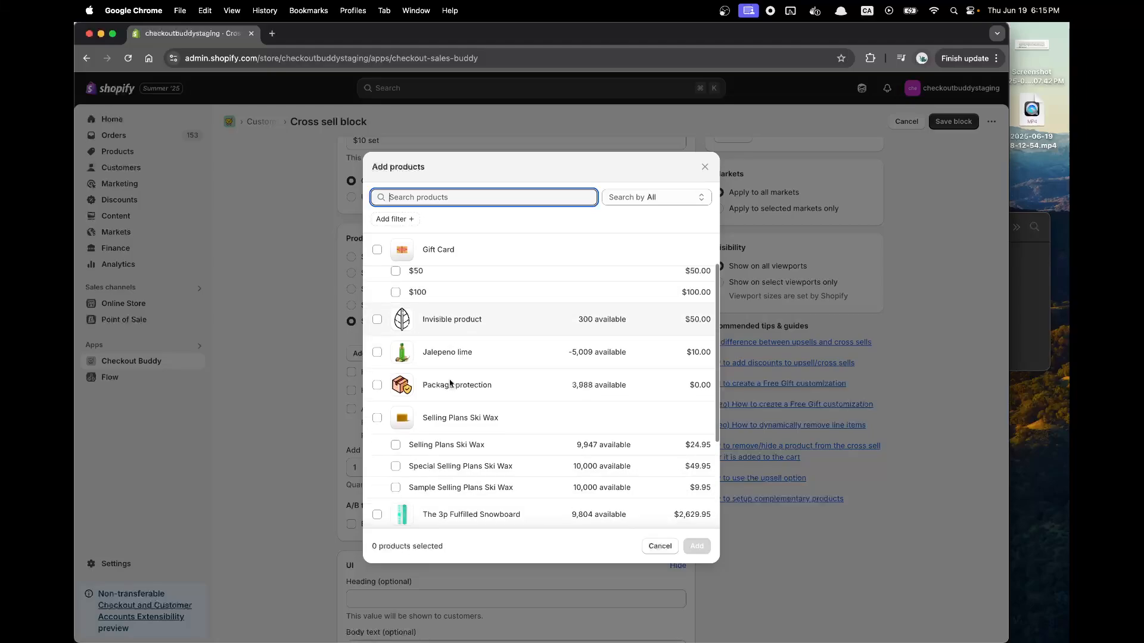
scroll(449, 383, "down", 3)
left_click(493, 385)
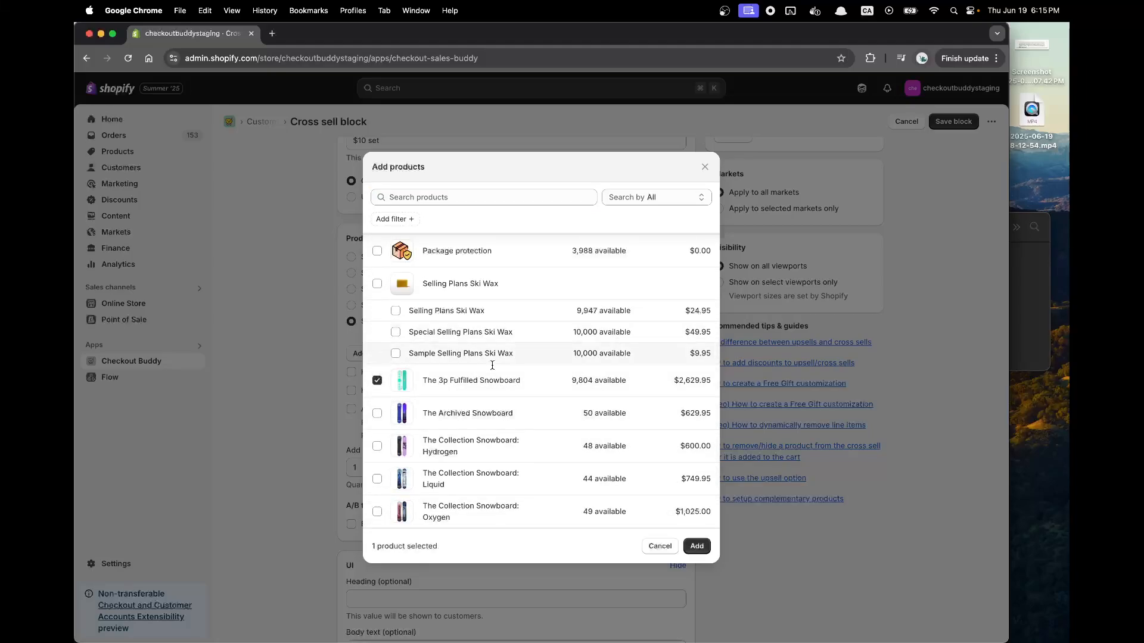
left_click(696, 547)
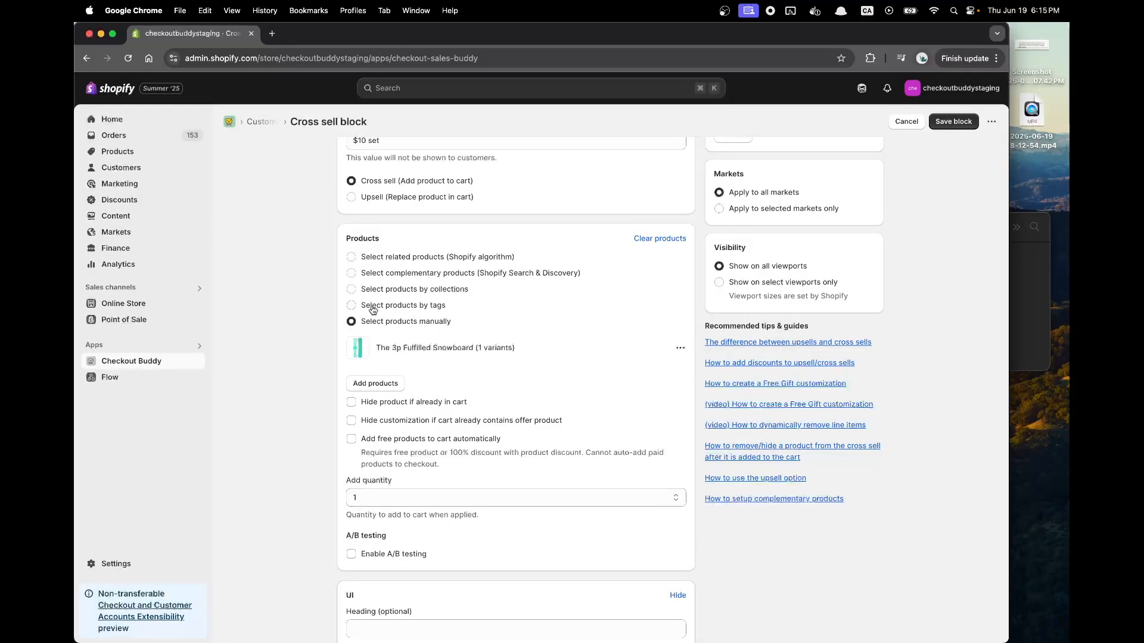
- Enable hiding the product if already in cart and hiding the customization if the cart contains the offer product
scroll(406, 250, "up", 2)
scroll(410, 272, "down", 4)
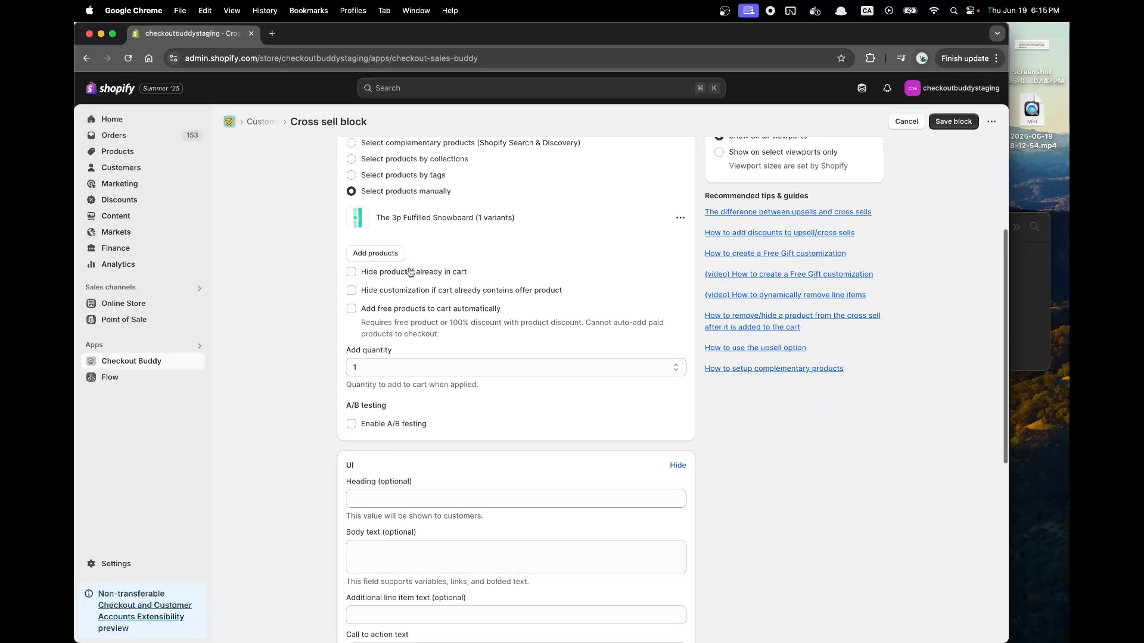
left_click(410, 273)
left_click(411, 291)
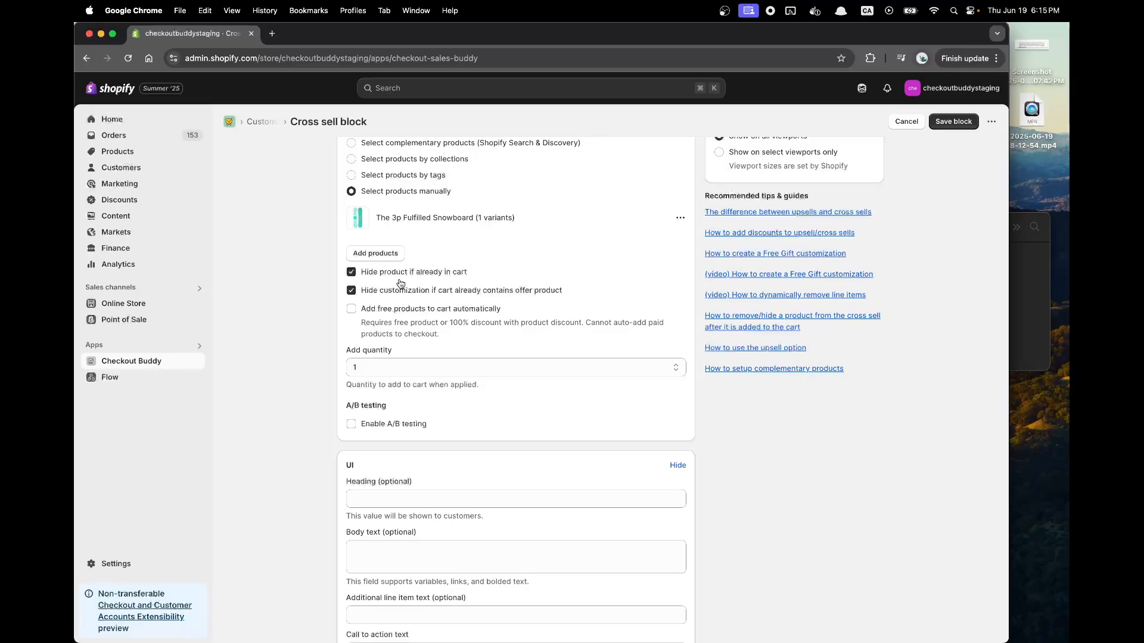
- Check the request screenshot again against the offer product settings in the cross sell block
scroll(401, 283, "up", 5)
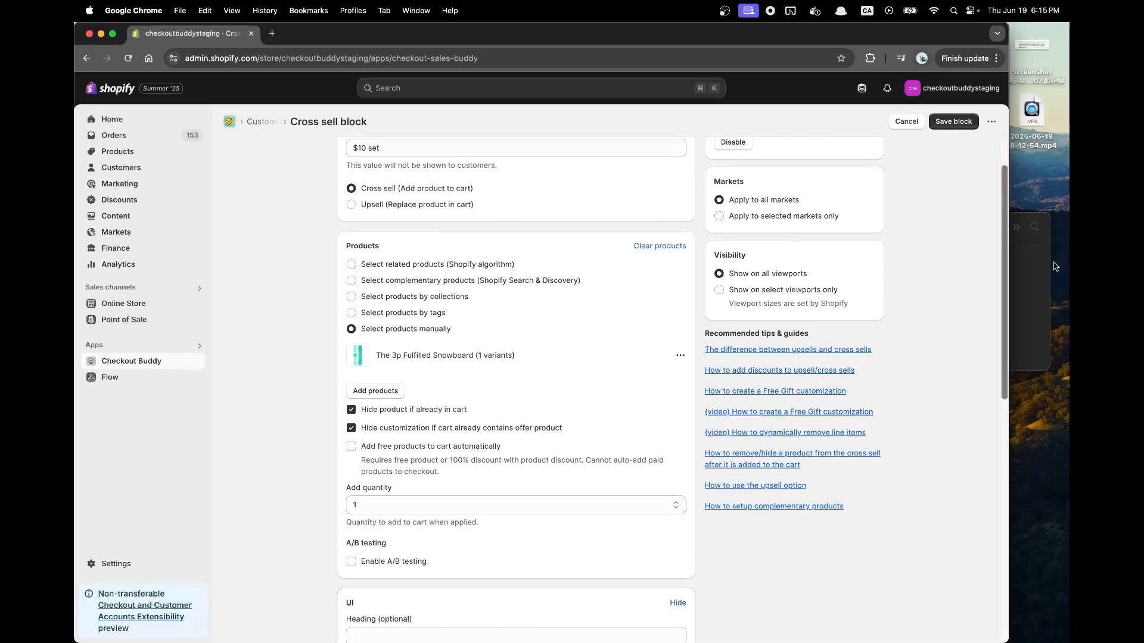
left_click(1039, 271)
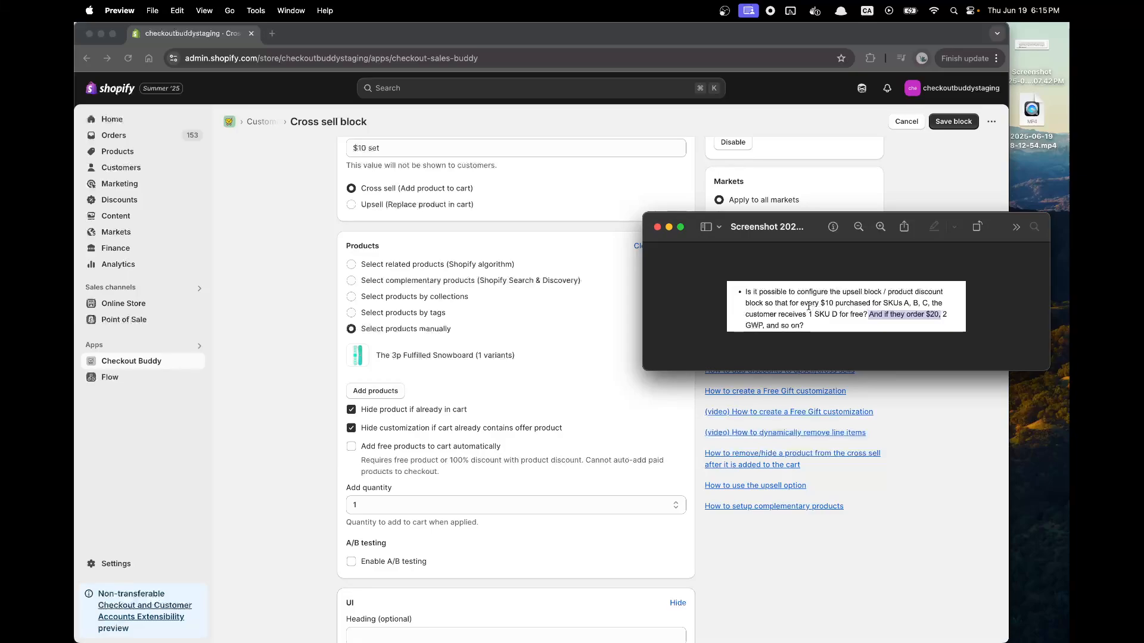
left_click(456, 466)
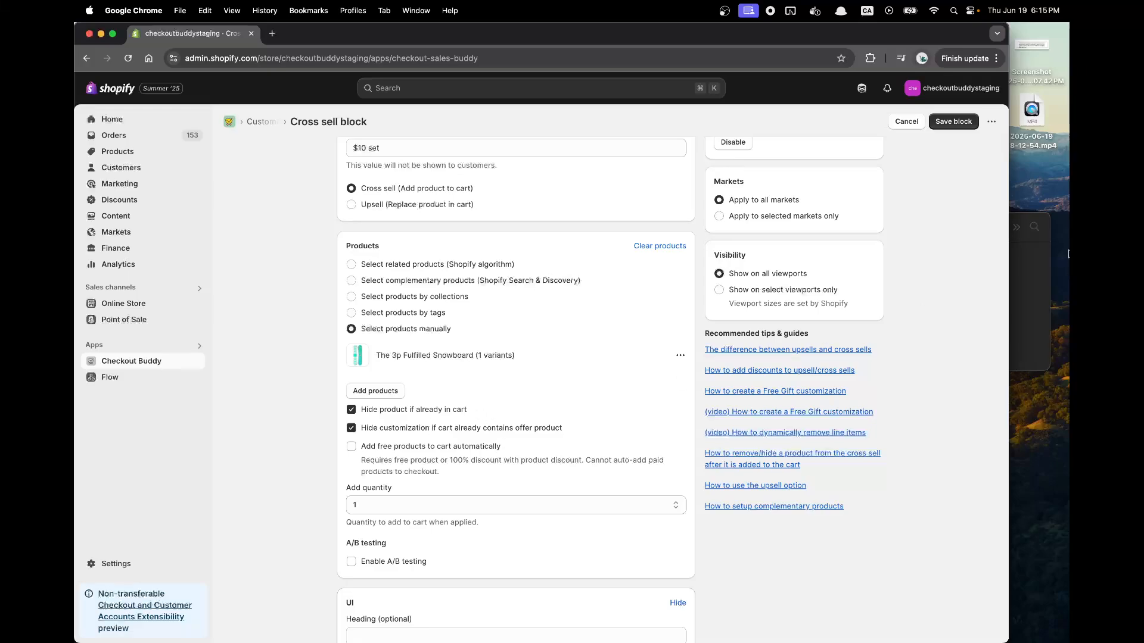
key("super+Tab")
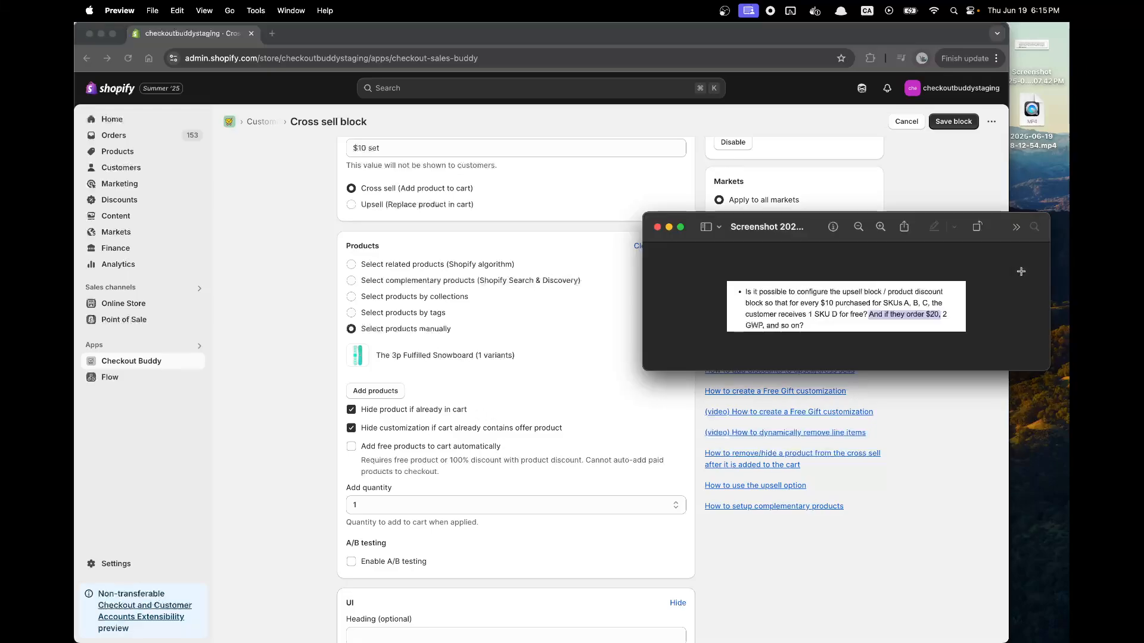
left_click(459, 374)
- Show the block only when rules pass and add the "Cart collections total value" display rule
scroll(448, 366, "down", 10)
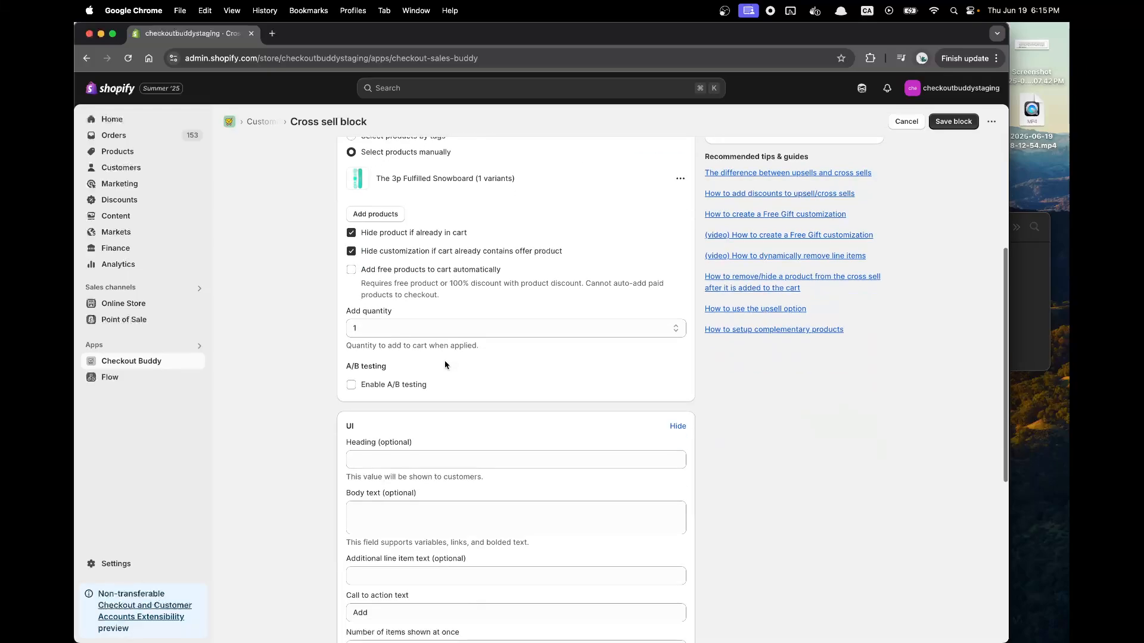
left_click(416, 592)
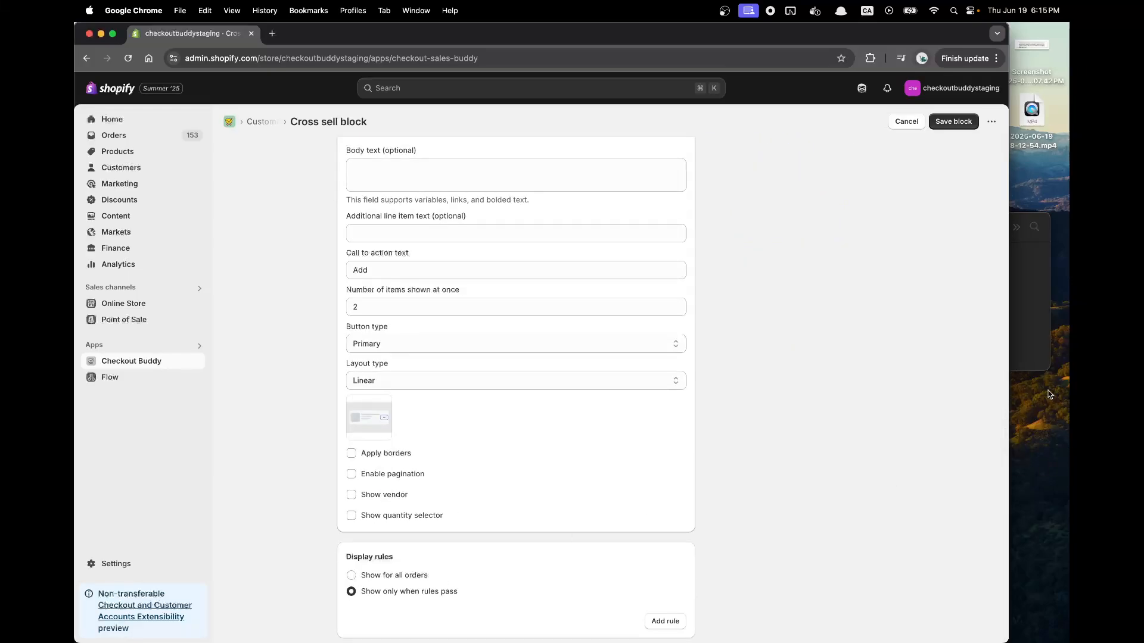
left_click(665, 623)
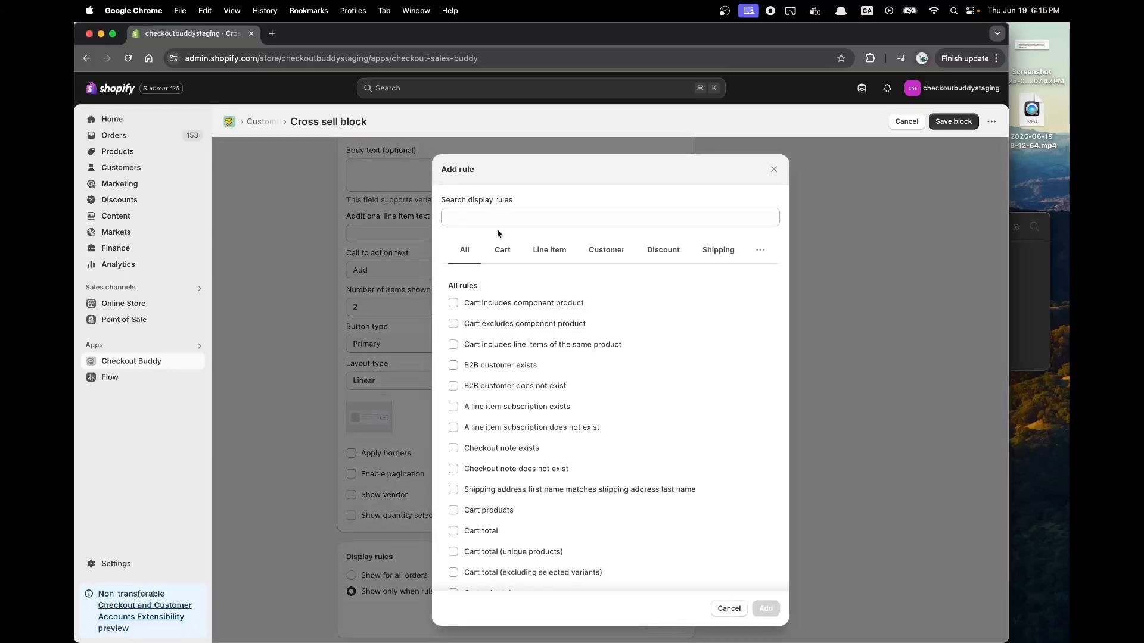
left_click(587, 217)
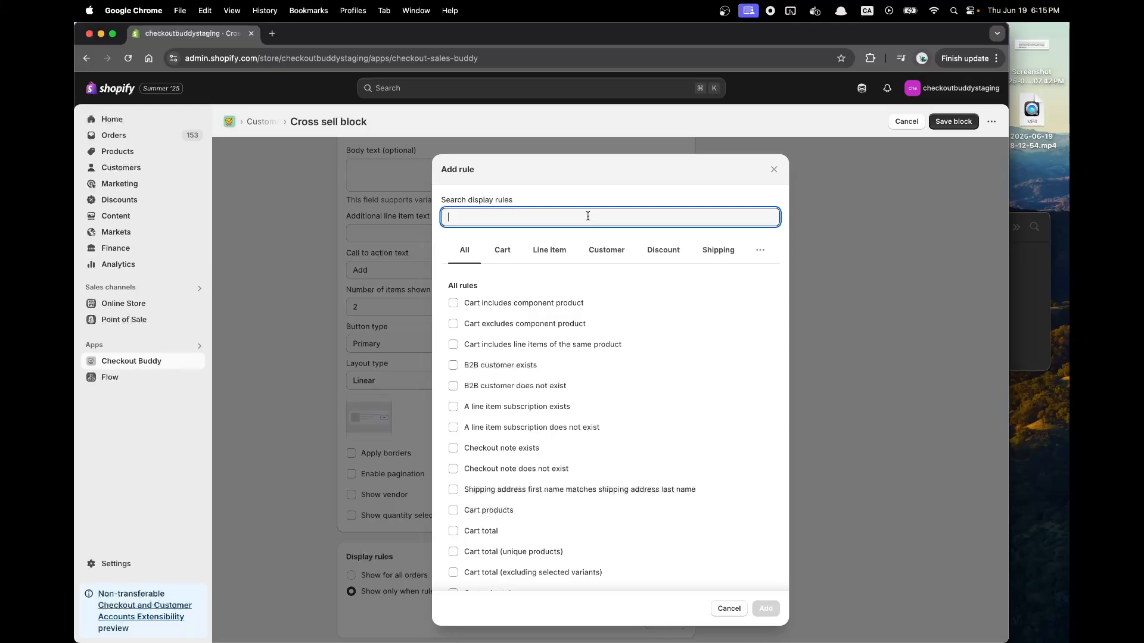
type("collect")
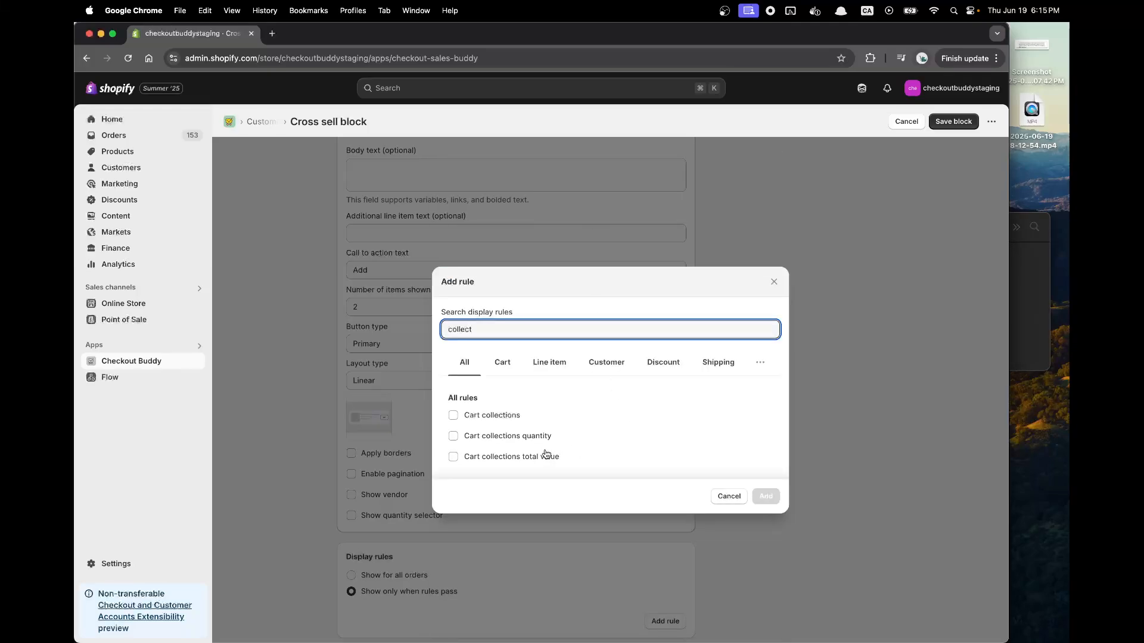
left_click(527, 457)
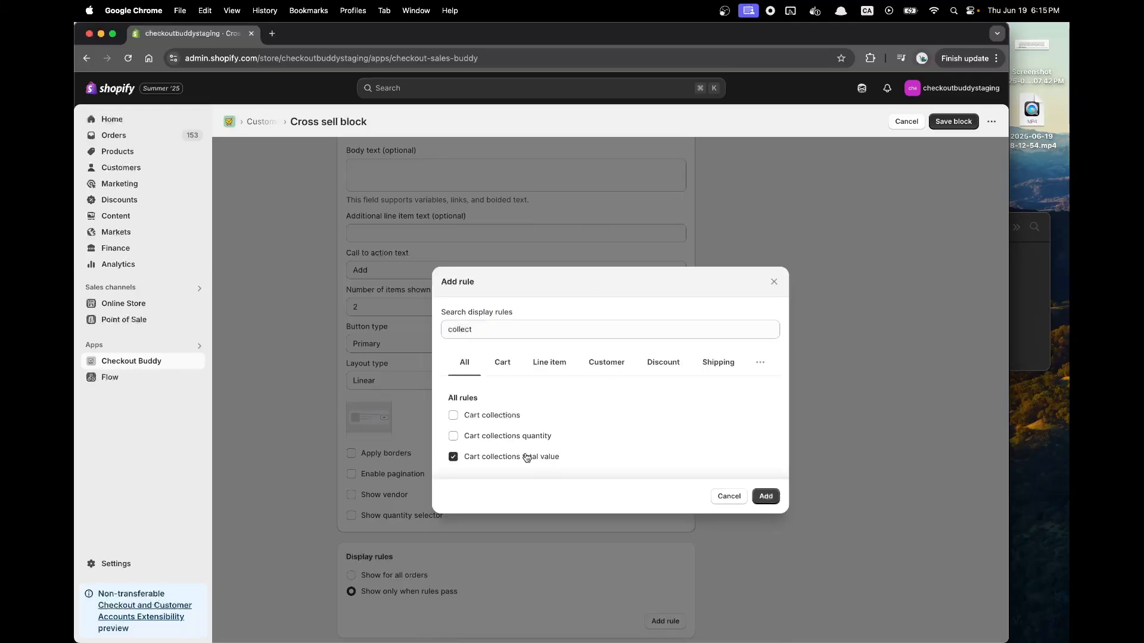
left_click(766, 496)
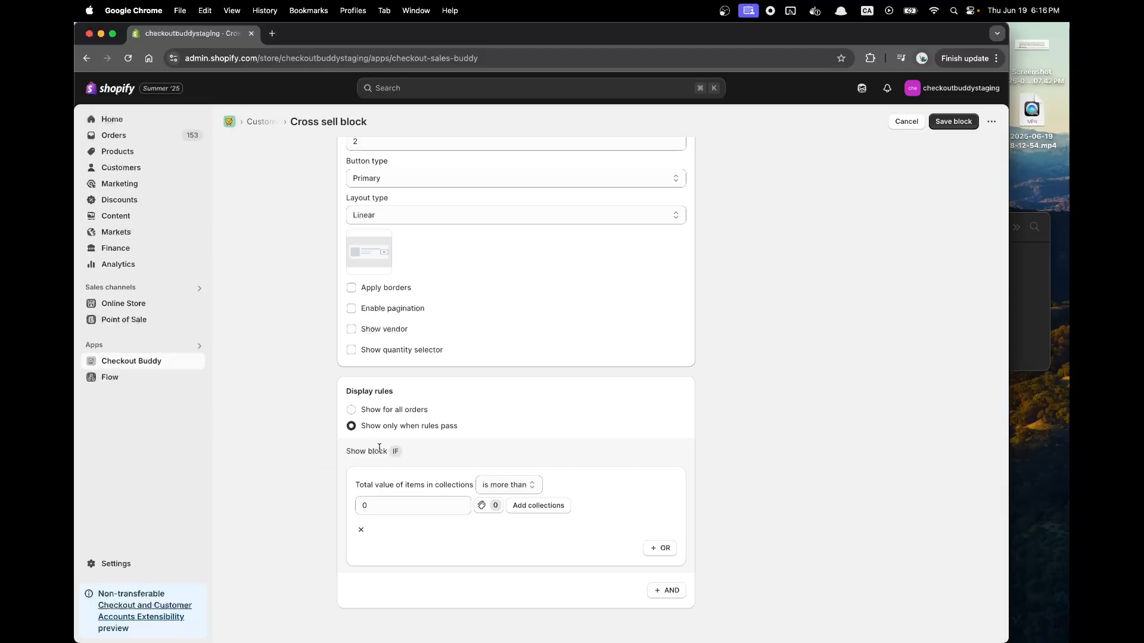
- Set the rule to a collections total value of more than 10 and add Demo collection to it
scroll(434, 297, "up", 10)
scroll(434, 297, "down", 10)
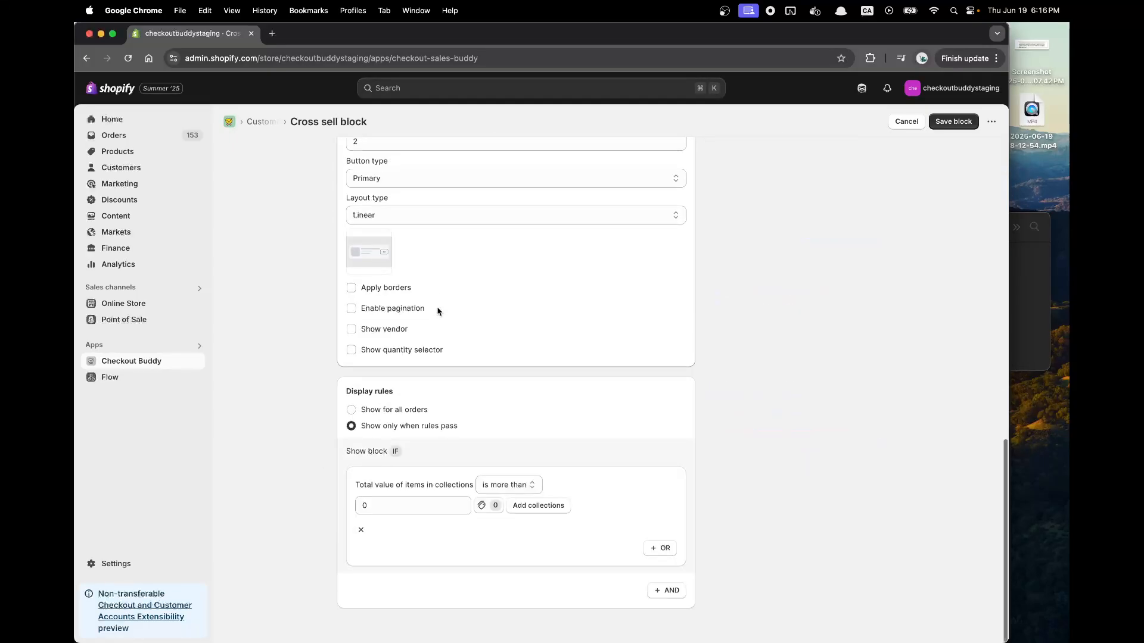
left_click_drag(355, 485, 431, 480)
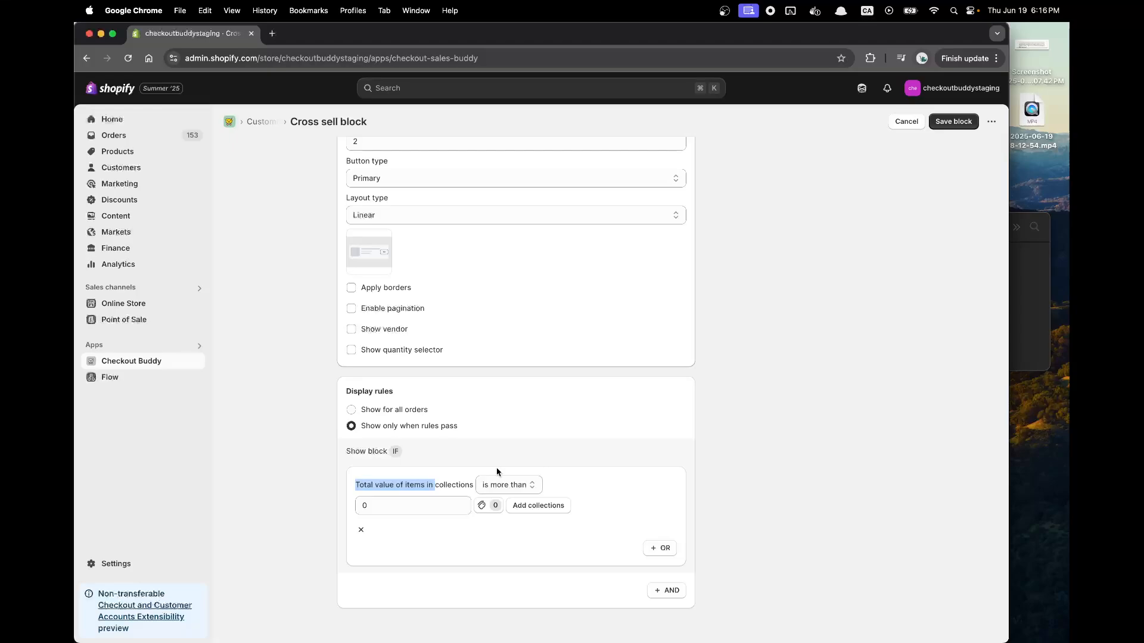
left_click(431, 504)
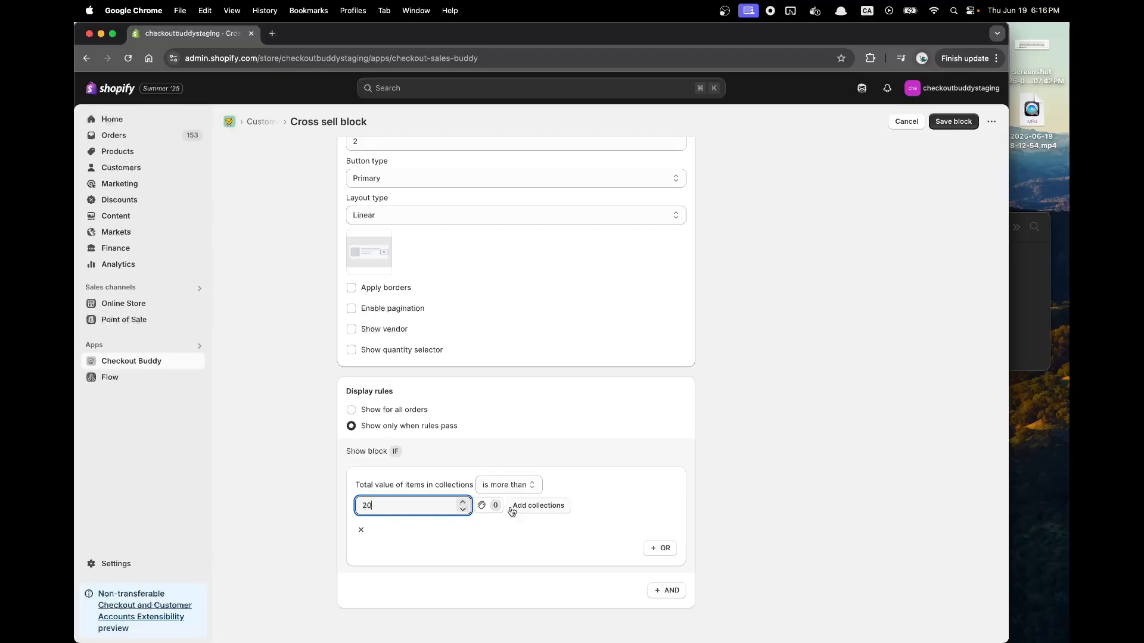
key("BackSpace")
left_click(1029, 296)
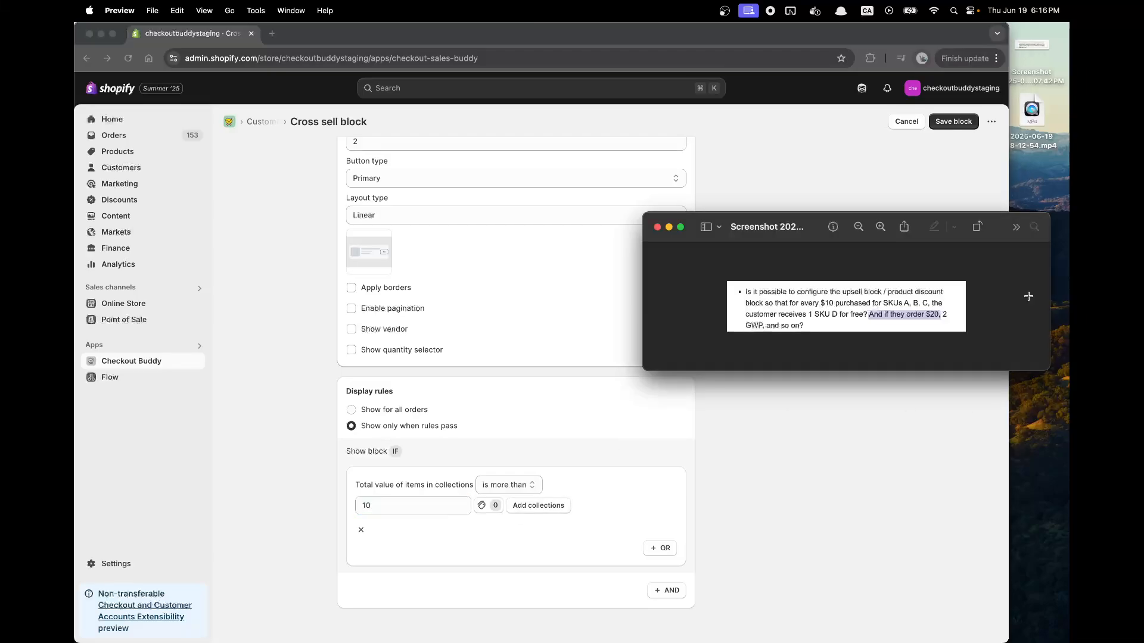
left_click(863, 288)
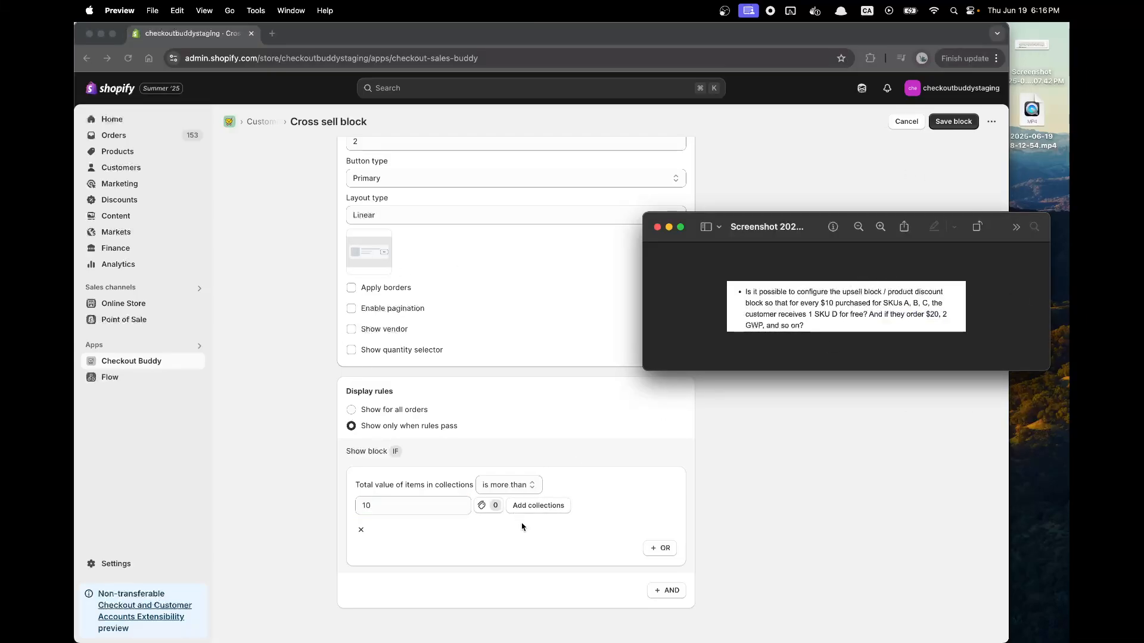
left_click(538, 505)
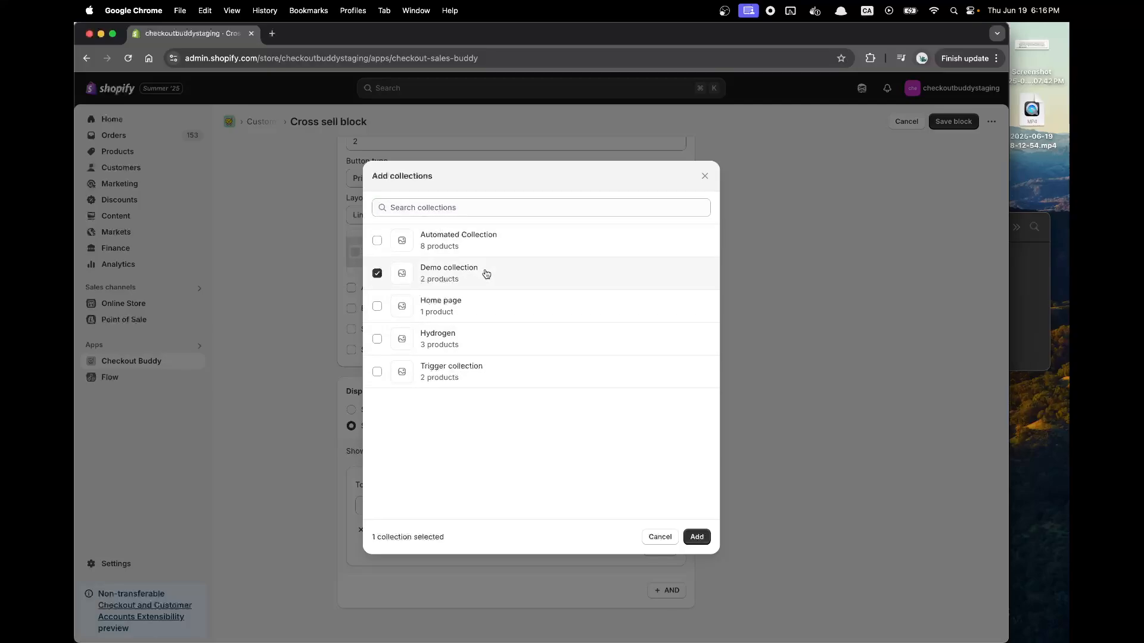
left_click(696, 536)
- Save the cross sell block, rename it "$10 set gift" and save it again
scroll(480, 446, "up", 4)
scroll(485, 446, "up", 10)
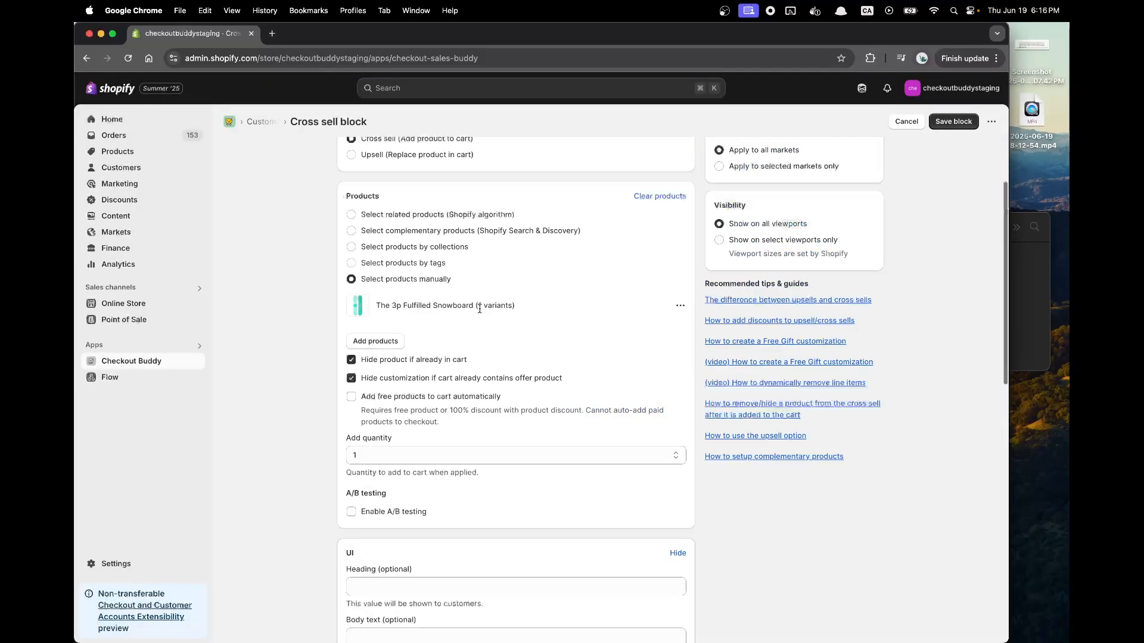
left_click(948, 123)
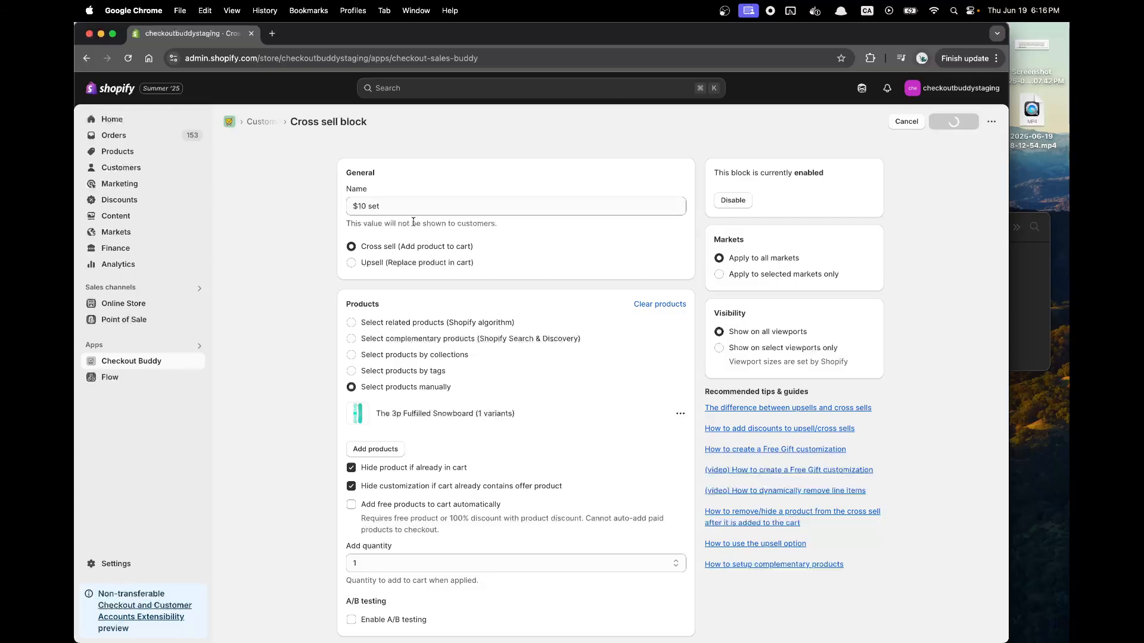
left_click(447, 213)
left_click(424, 206)
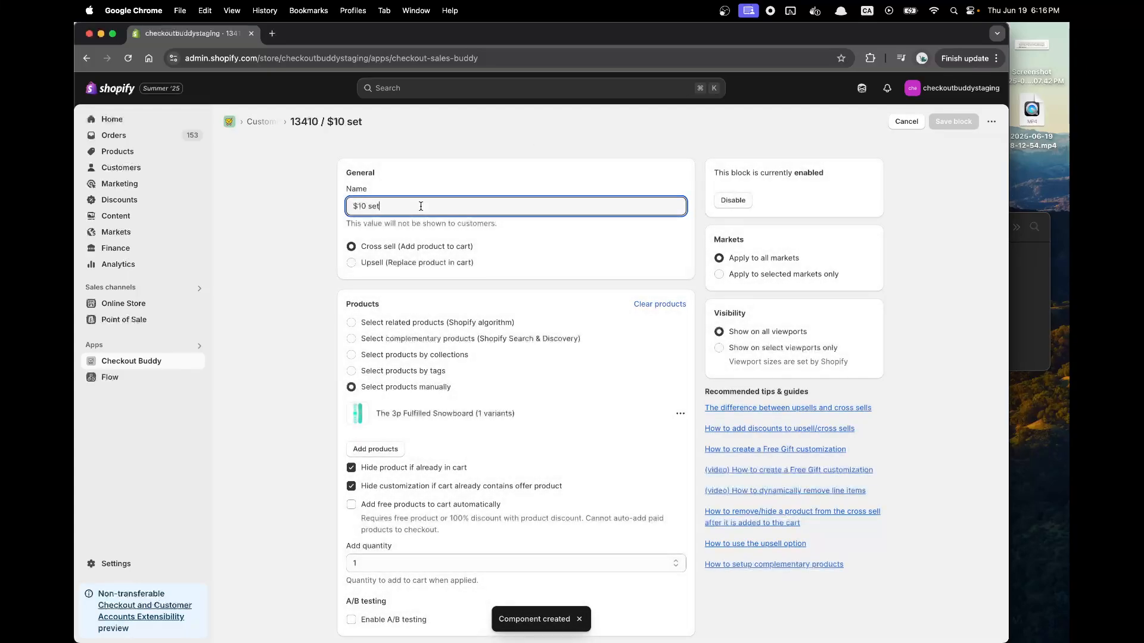
type("gift")
left_click(953, 121)
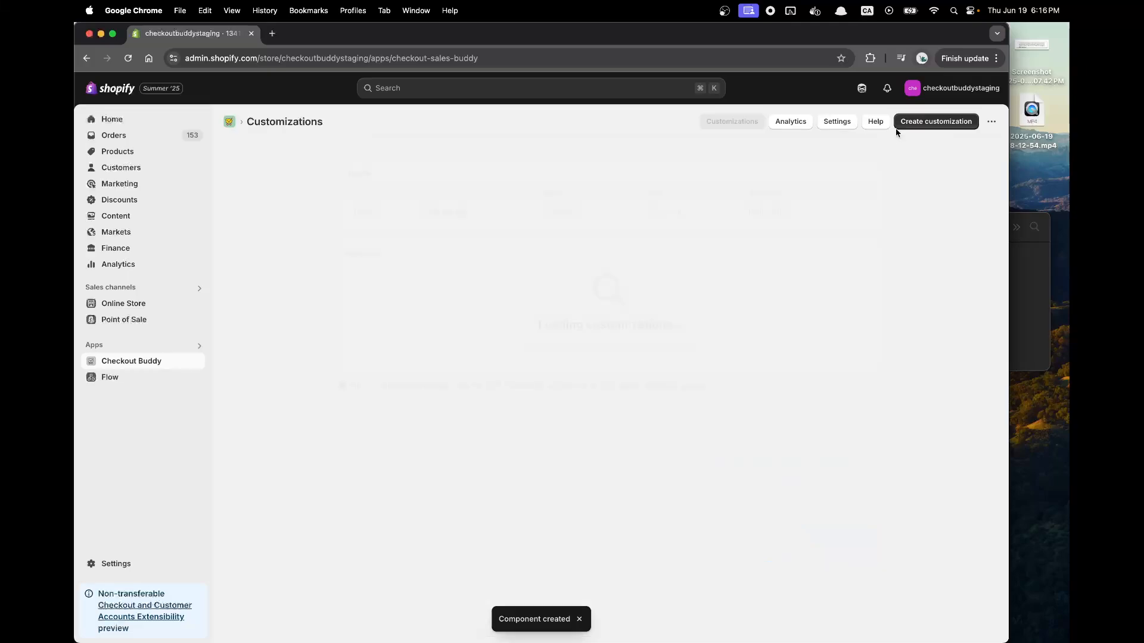
- Start a second cross sell block named "$20 demo gift set" with manually selected products and browse the products to add
left_click(937, 121)
left_click(425, 347)
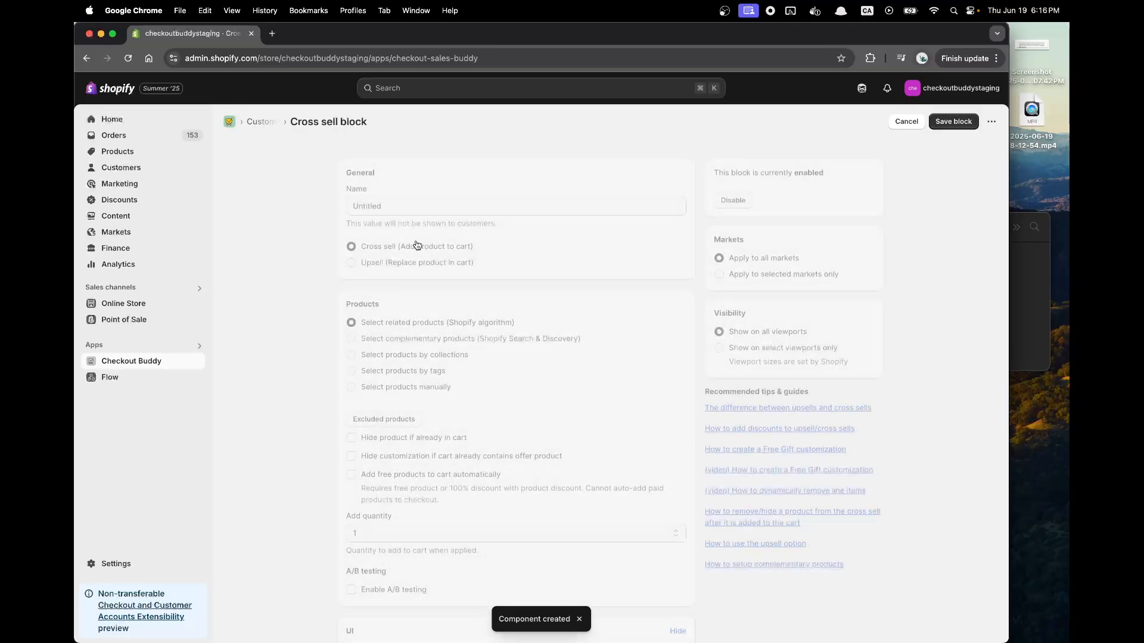
type("$20 demo g")
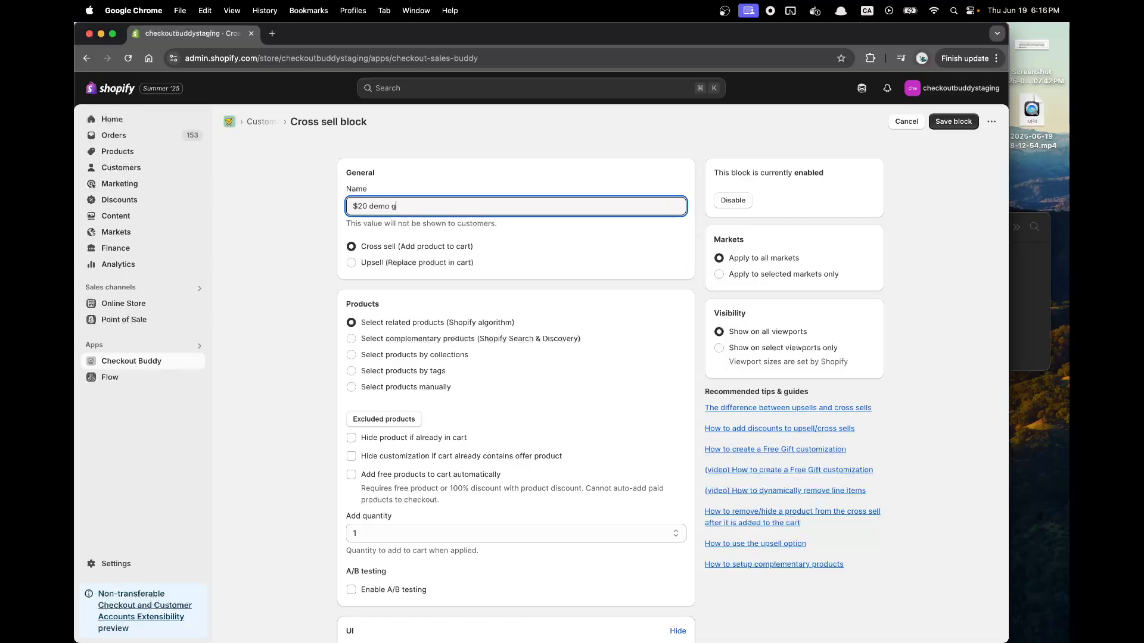
type("ift set")
left_click(351, 387)
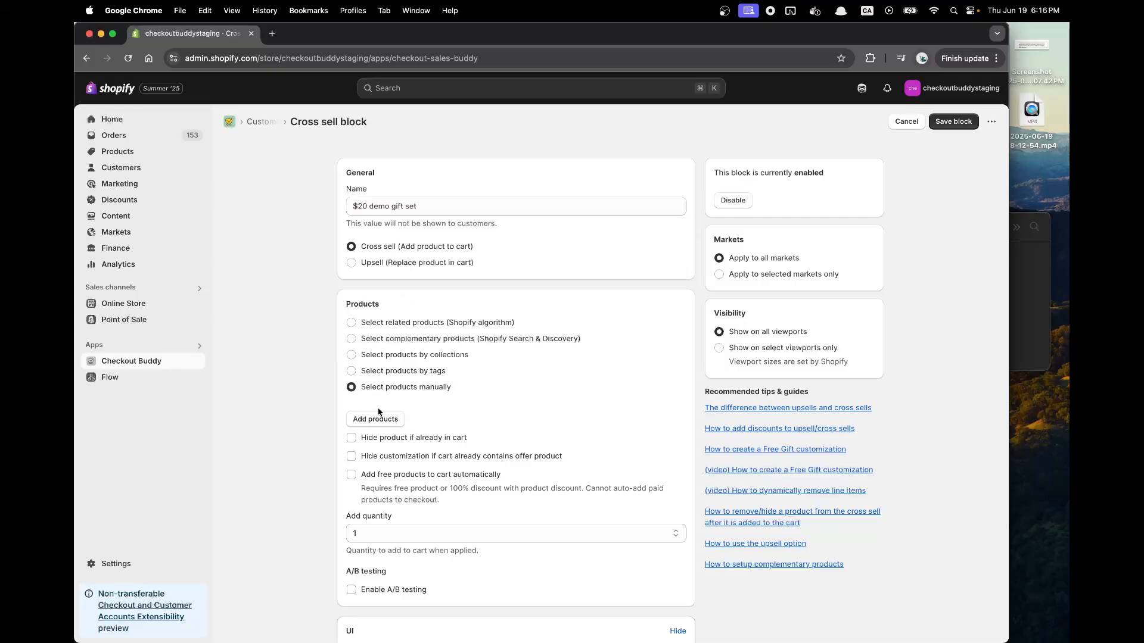
left_click(378, 419)
scroll(477, 406, "down", 5)
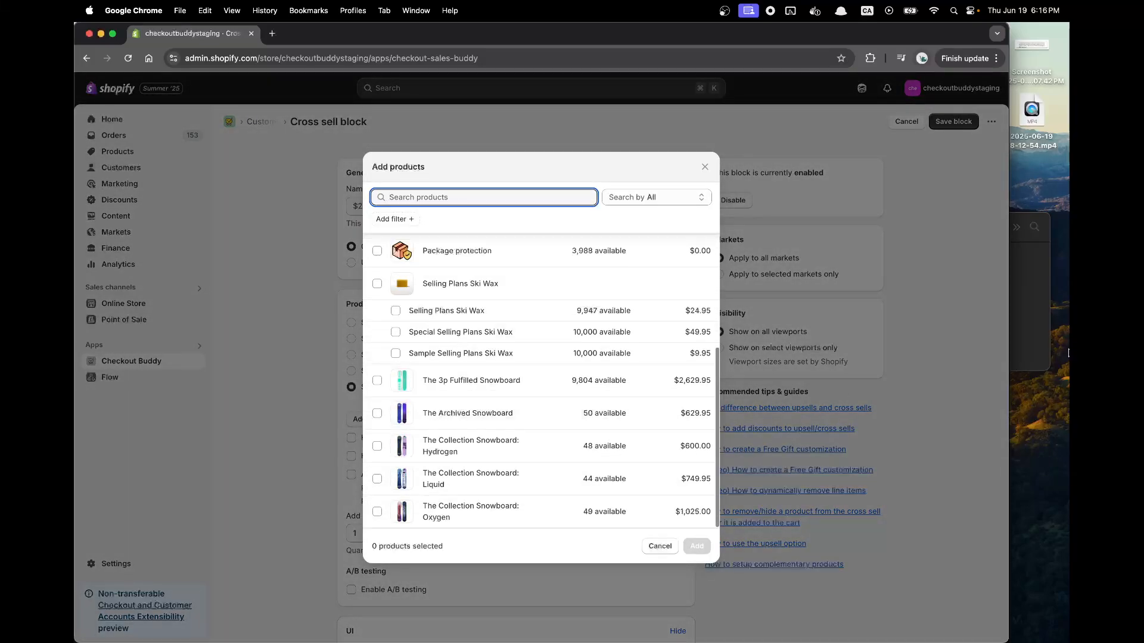
- Review the request screenshot, highlighting the wording about the free SKU D and the $20 order
left_click(1037, 321)
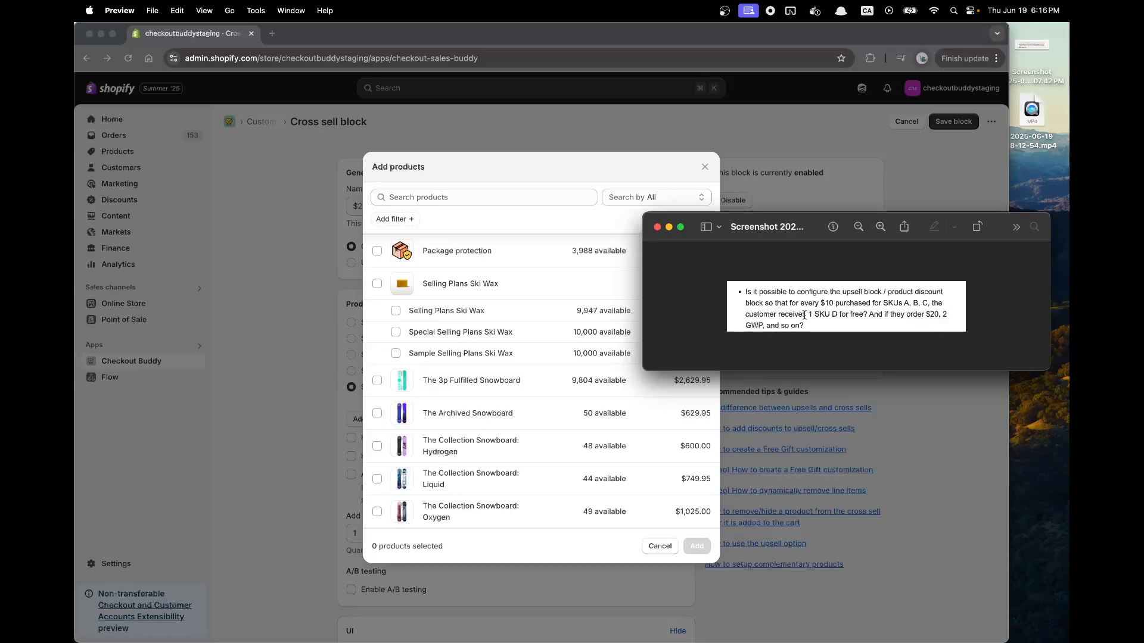
left_click_drag(778, 314, 940, 315)
left_click_drag(869, 314, 955, 316)
left_click(955, 315)
left_click(570, 404)
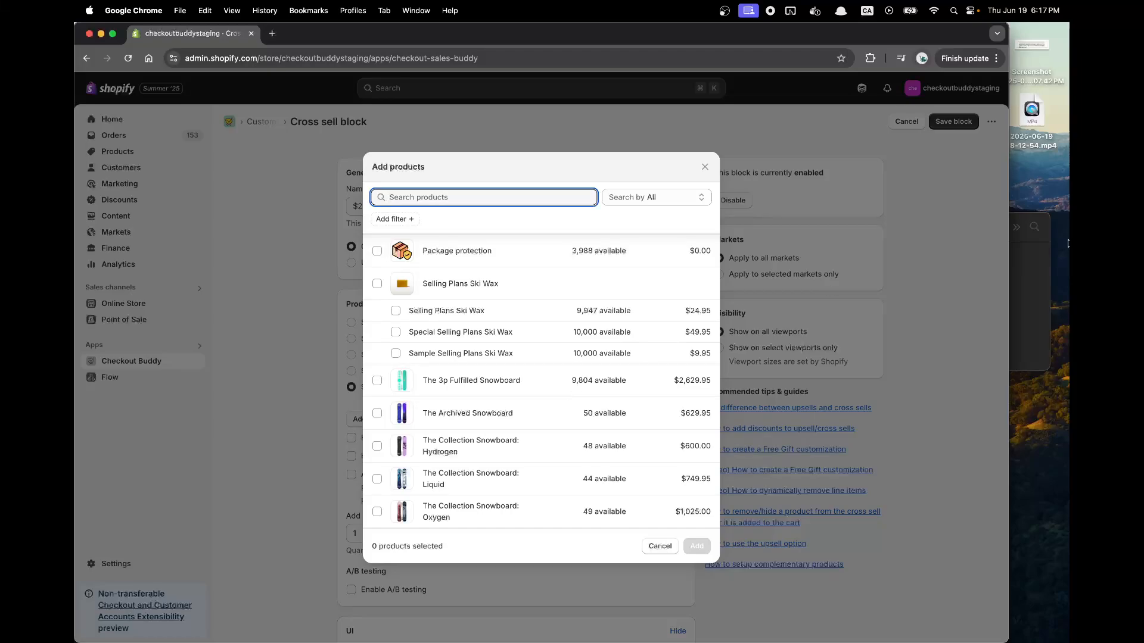
left_click(1006, 282)
left_click(1033, 279)
key("ctrl+Up")
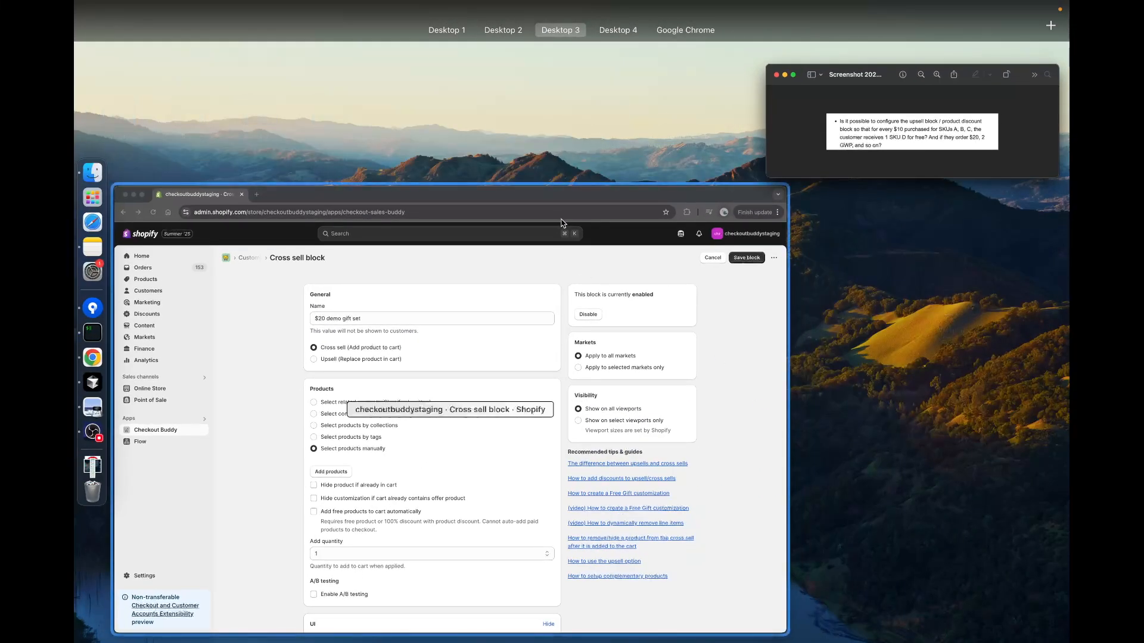
left_click(595, 237)
left_click(1026, 298)
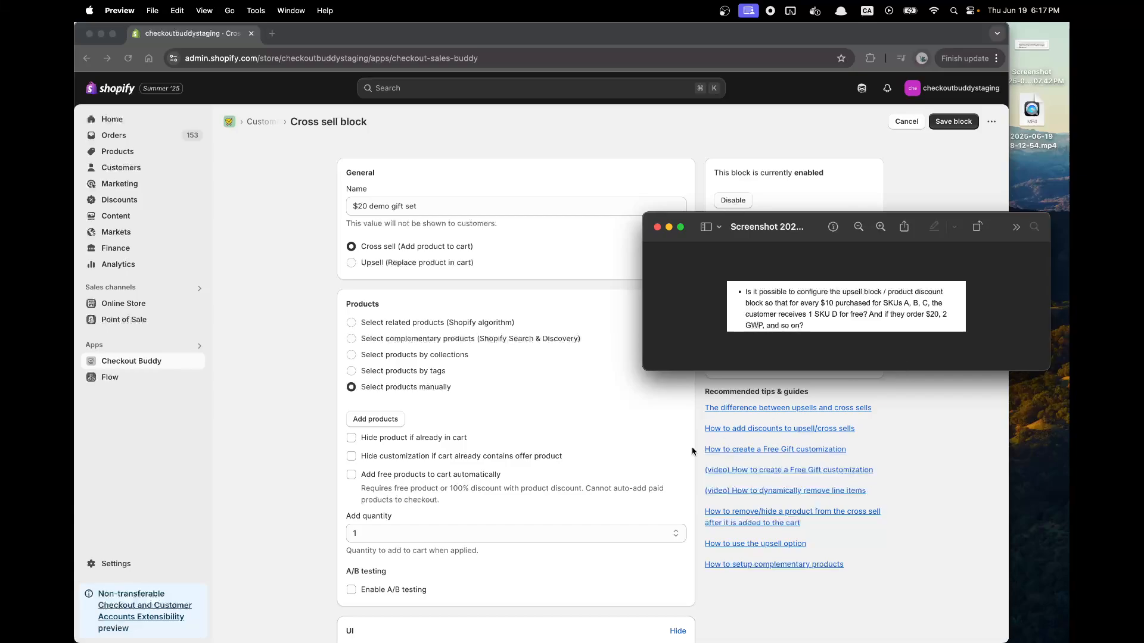
- Close the request screenshot and discard the unsaved "$20 demo gift set" block
scroll(685, 460, "down", 2)
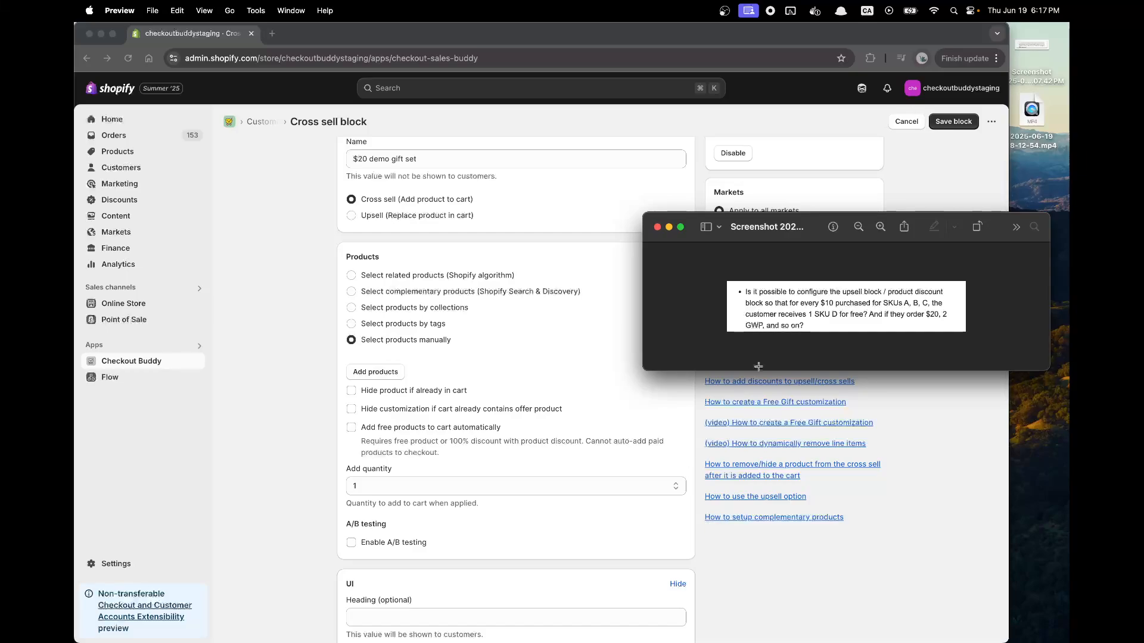
key("cmd+w")
left_click(906, 122)
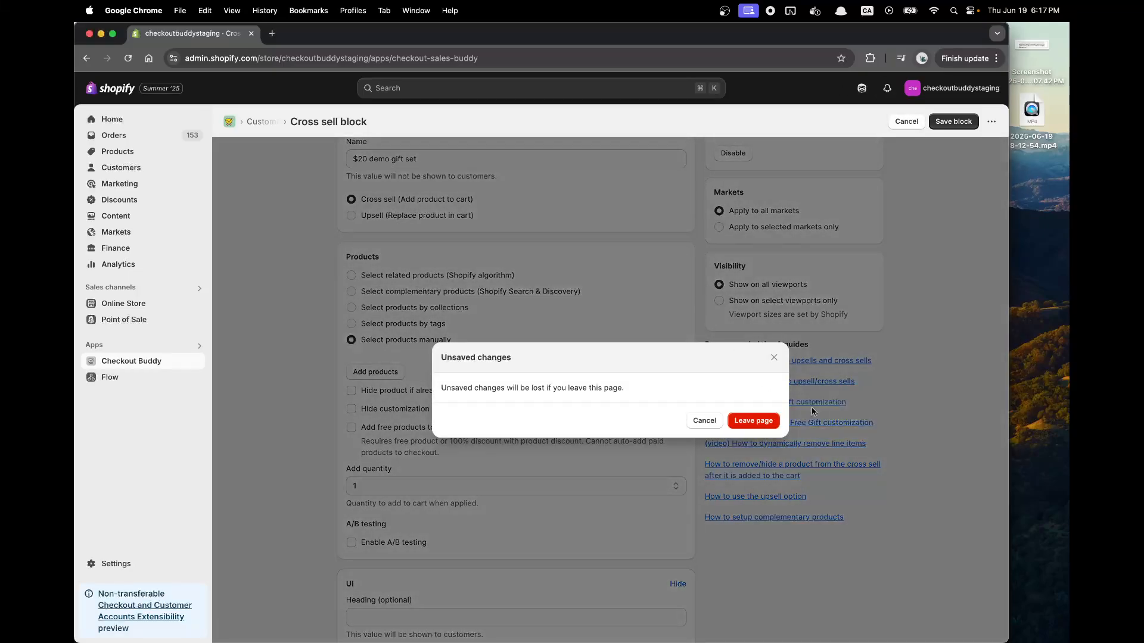
left_click(753, 420)
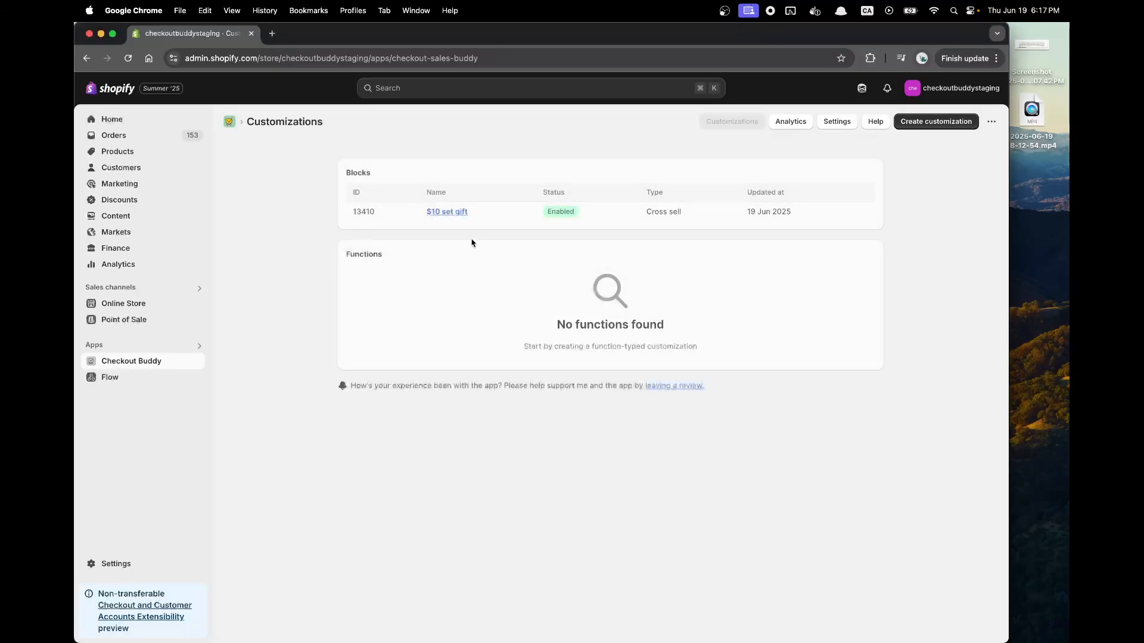
- Open the "$10 set gift" block, examine its collections total value rule and reopen the request screenshot for comparison
left_click(454, 212)
scroll(589, 488, "down", 20)
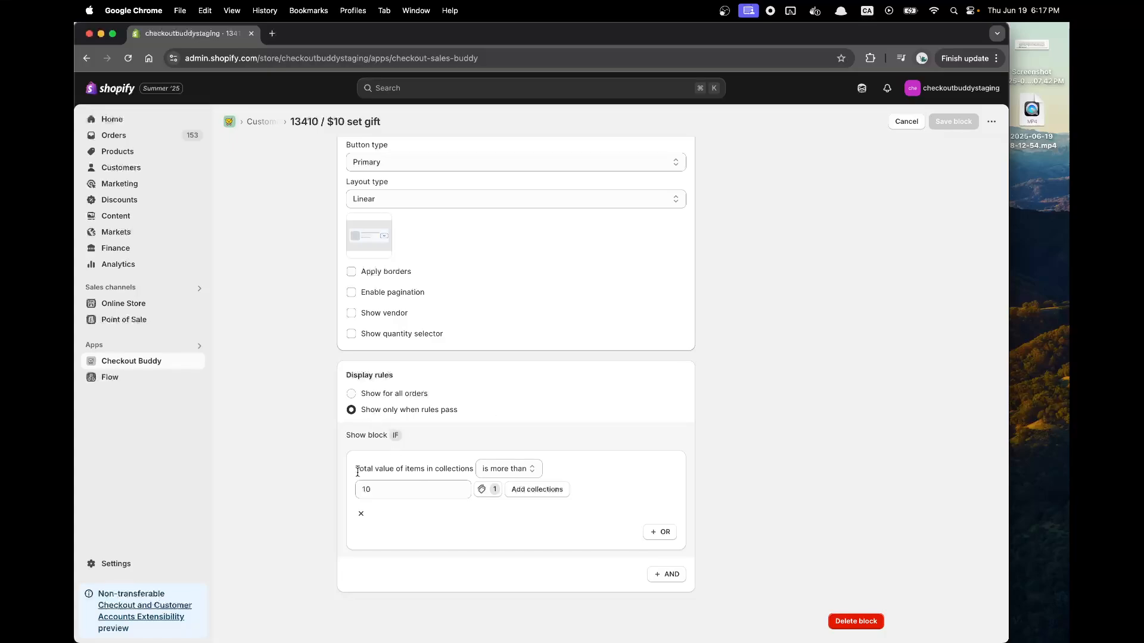
left_click_drag(357, 472, 465, 473)
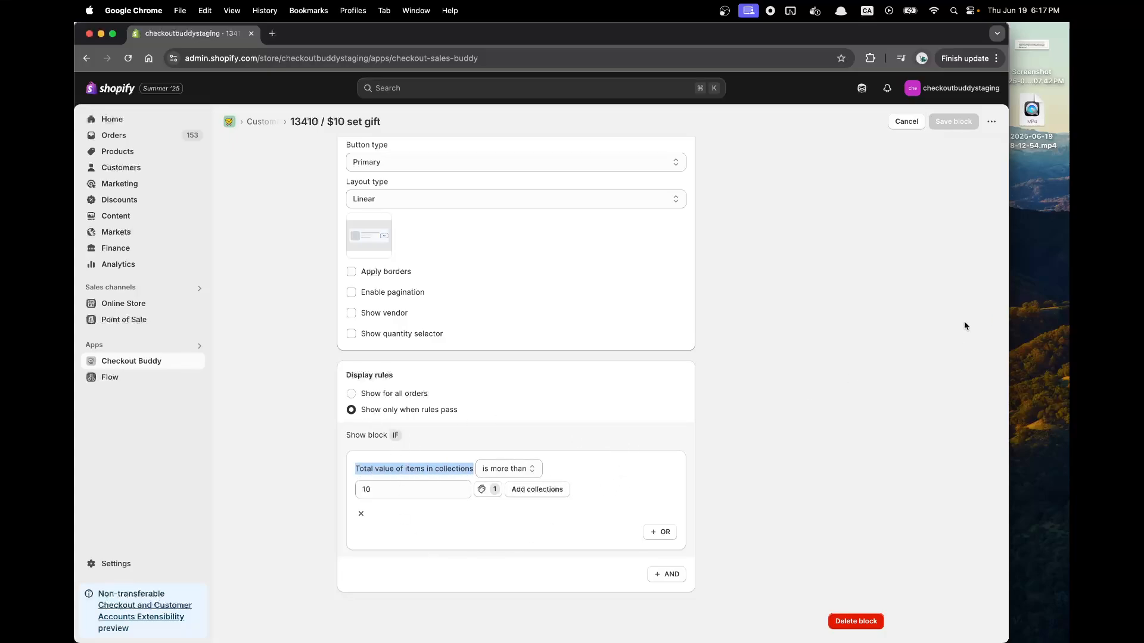
double_click(1031, 45)
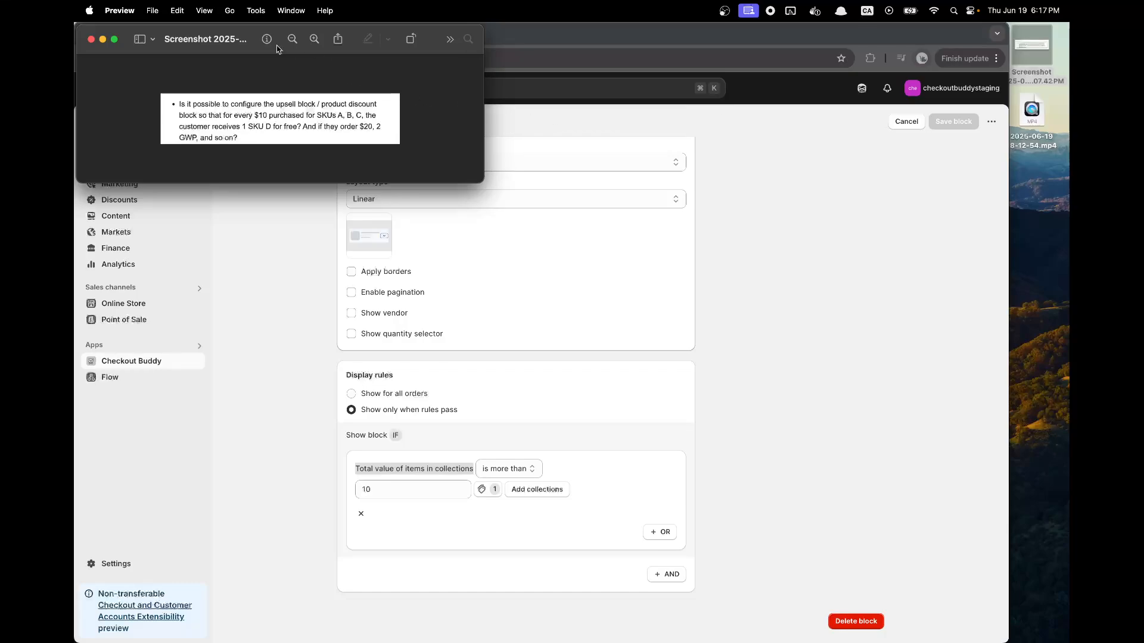
- Move the request screenshot clear of the display rules and review the "$10 set gift" block's rule and product settings
left_click_drag(277, 49, 813, 244)
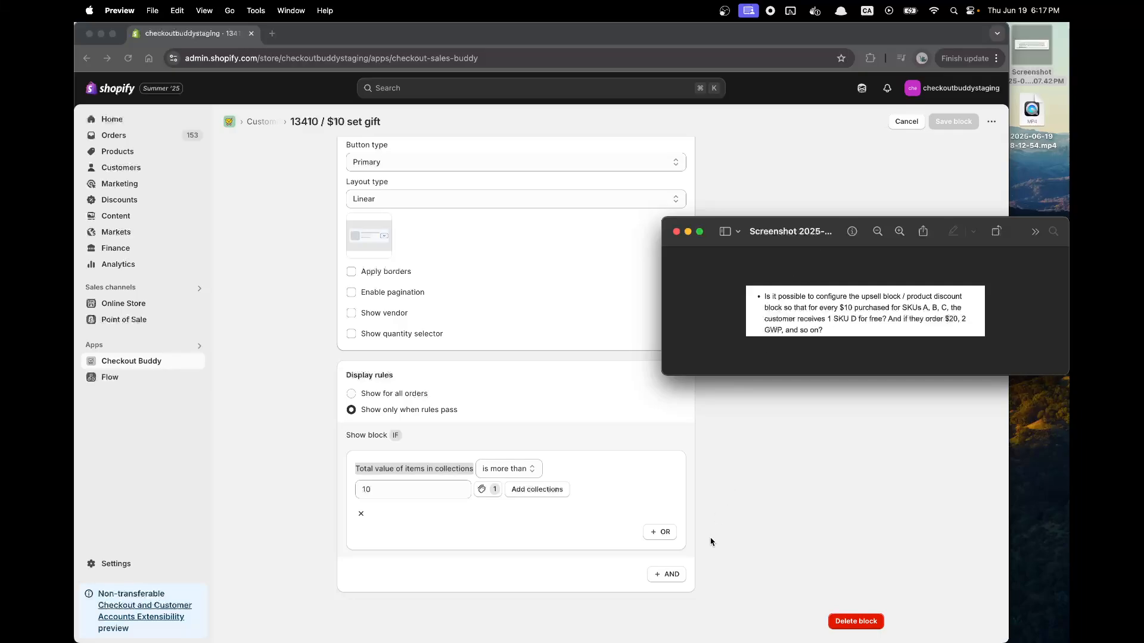
left_click(684, 585)
left_click(677, 579)
left_click(394, 403)
scroll(386, 406, "up", 2)
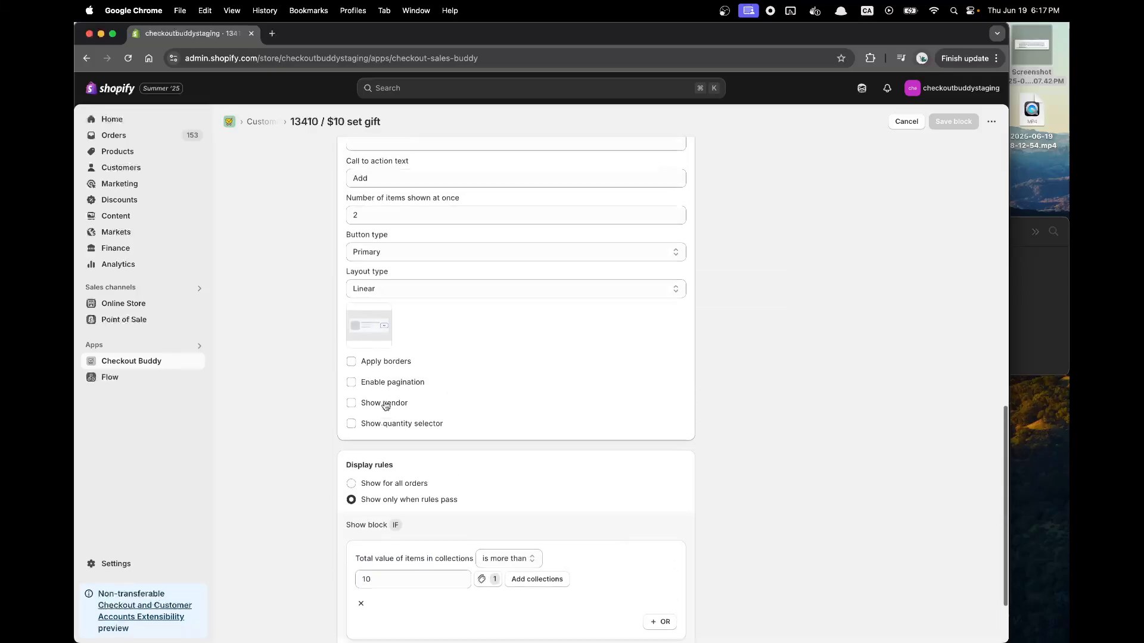
scroll(386, 406, "up", 10)
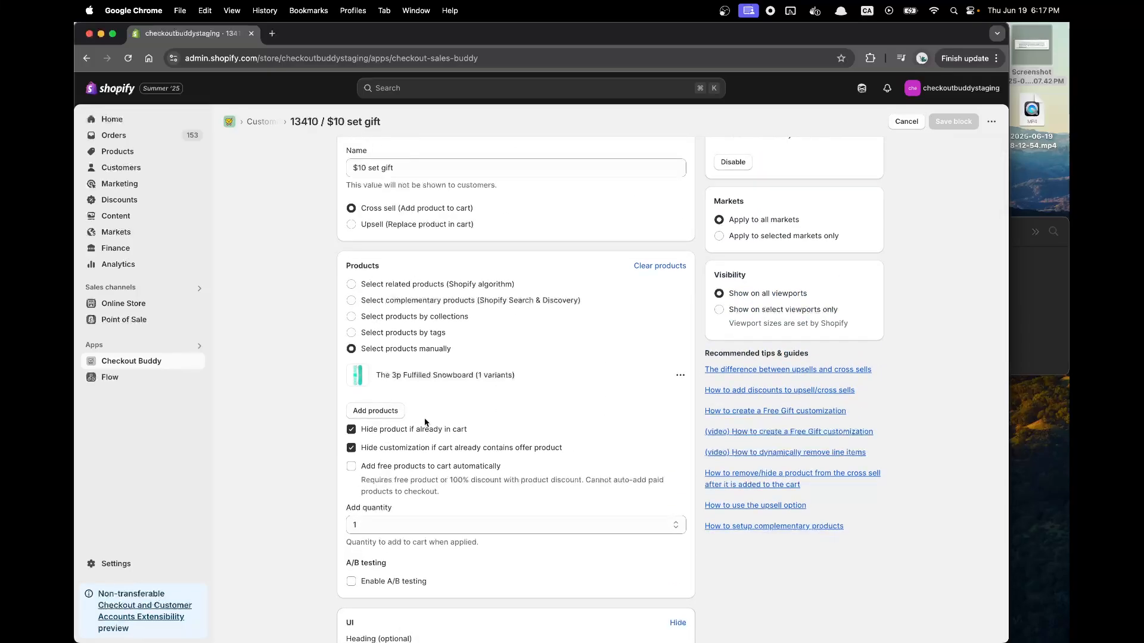
- Add an AND display rule of the kind "Quantity of variants" to the "$10 set gift" block
scroll(425, 422, "down", 10)
left_click(665, 576)
left_click(493, 215)
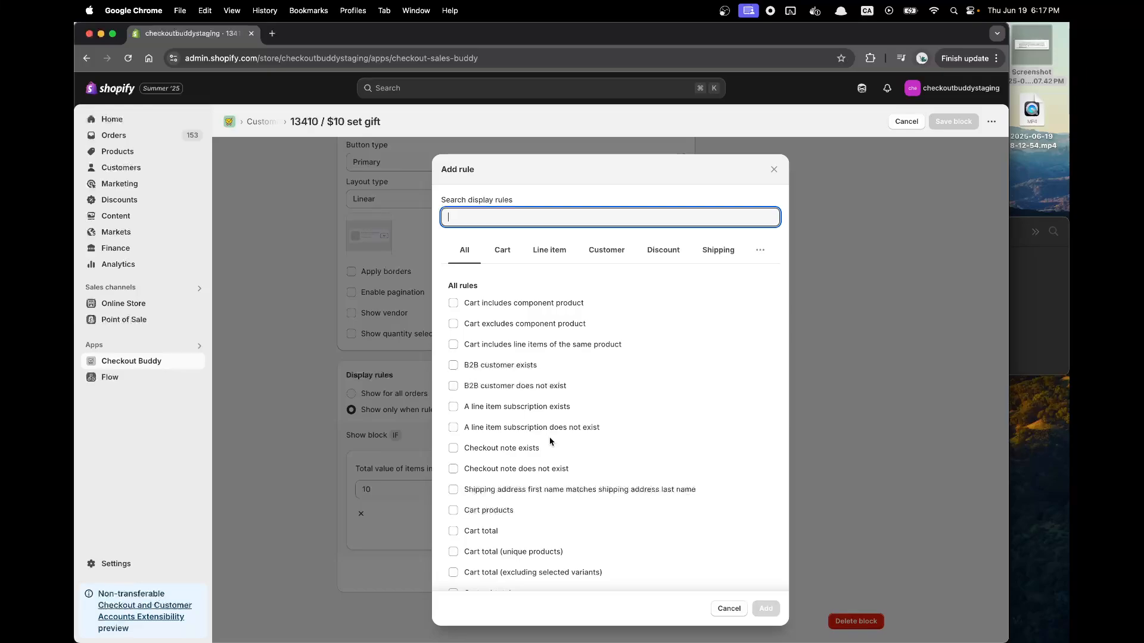
type("quan")
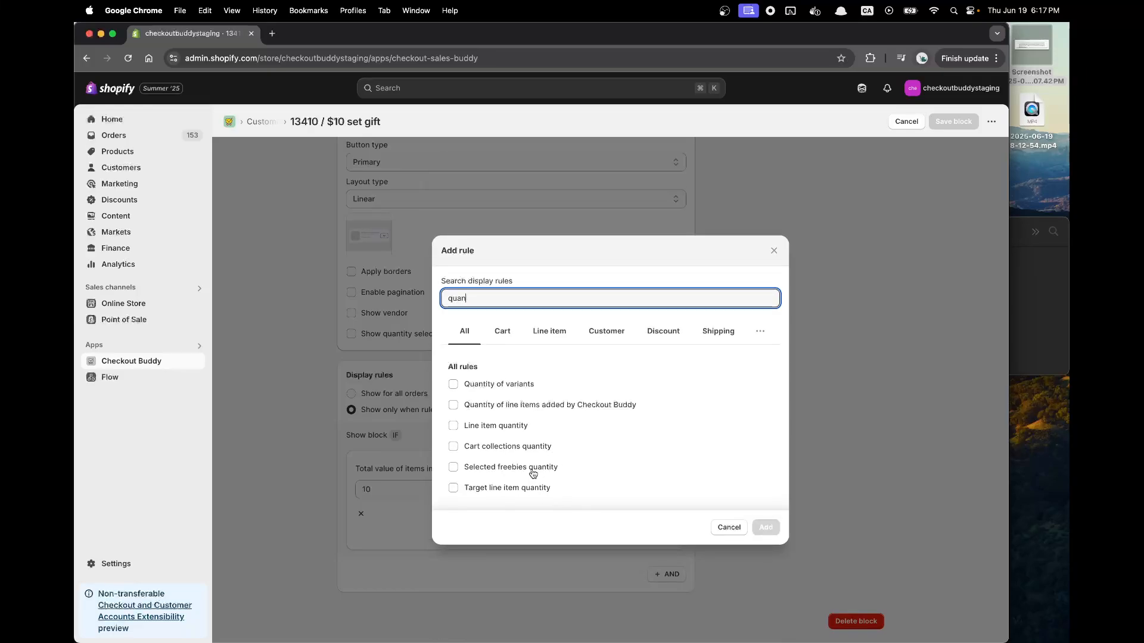
left_click(500, 386)
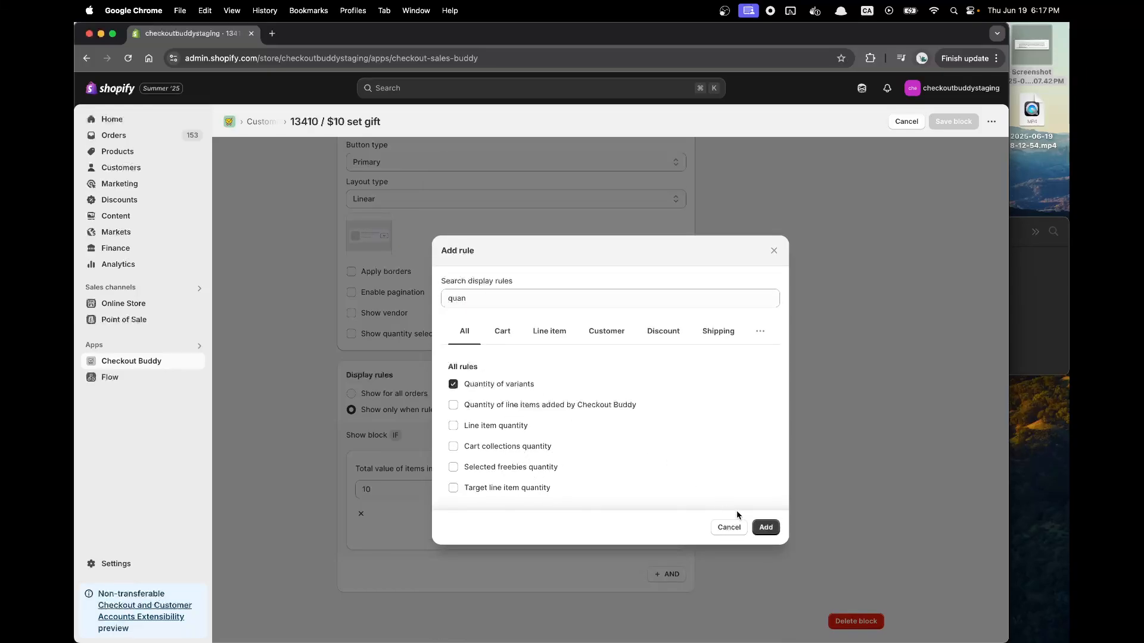
left_click(763, 527)
- Assign The 3p Fulfilled Snowboard as the product counted by the "Quantity of variants" rule
scroll(475, 559, "down", 3)
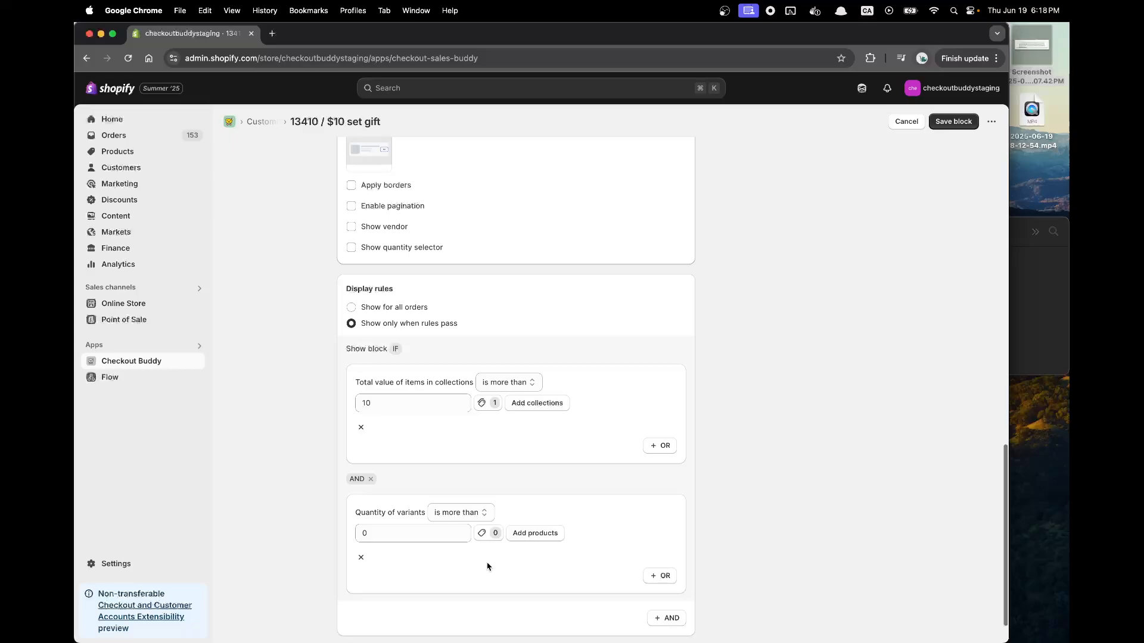
left_click(535, 535)
scroll(472, 375, "down", 5)
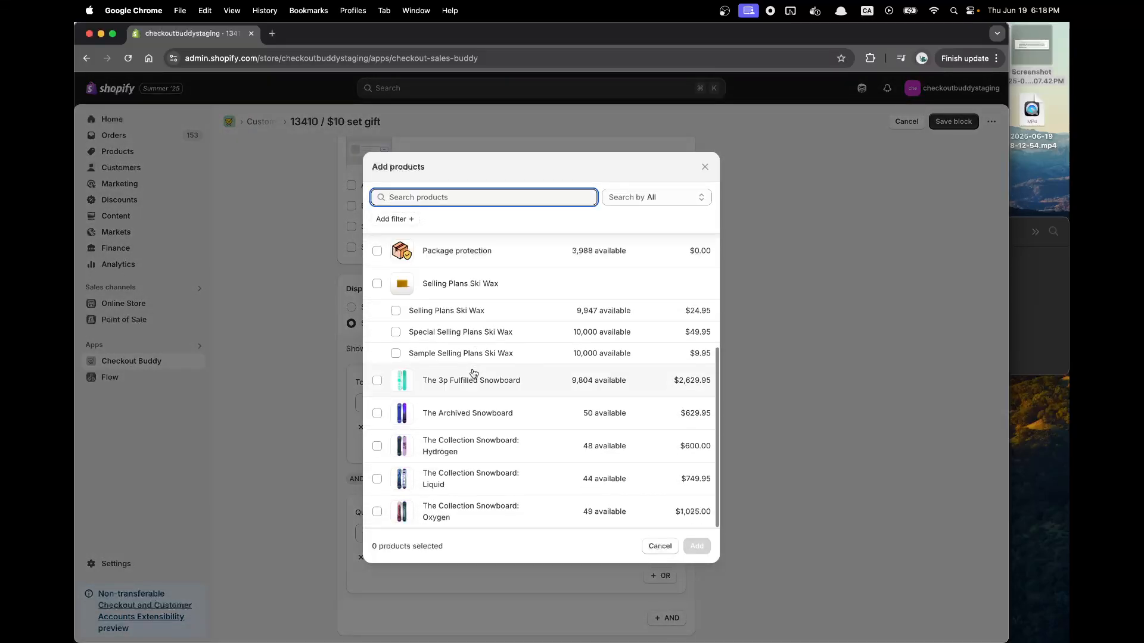
left_click(472, 377)
left_click(696, 545)
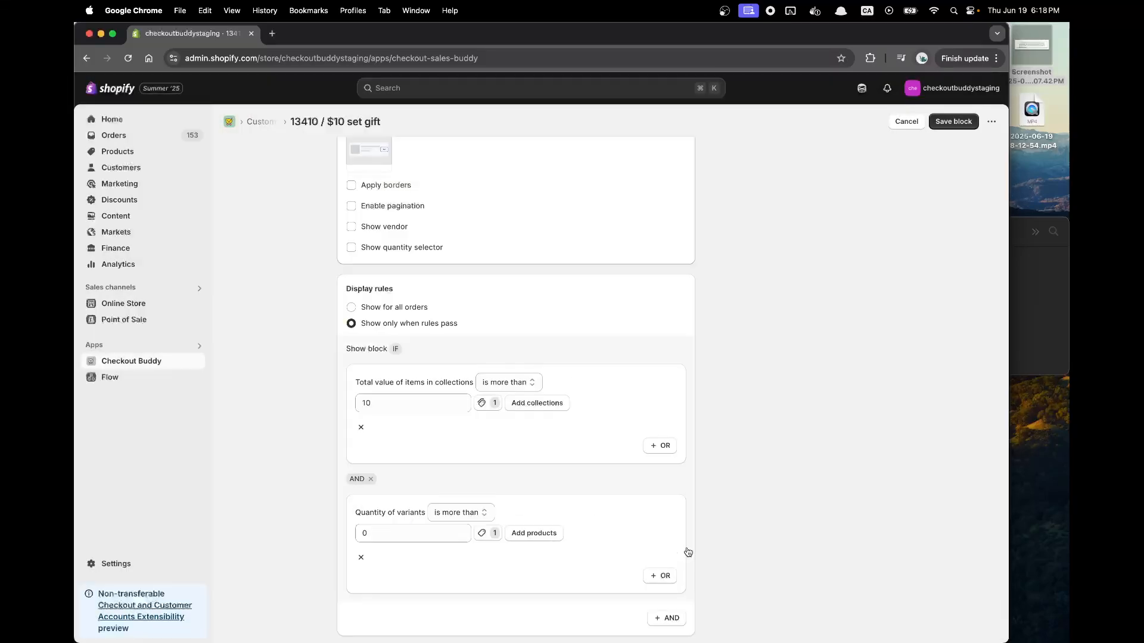
- Set the variant quantity rule to "is less than" 1, save the block and return to the customizations list
left_click(461, 512)
left_click(465, 523)
left_click(427, 532)
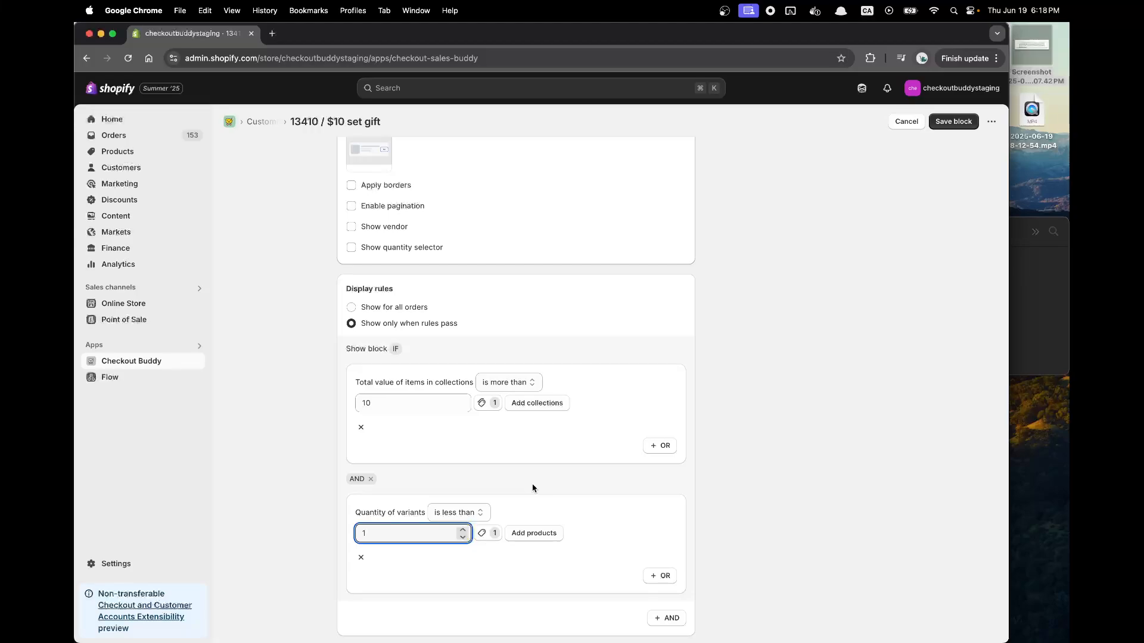
left_click(975, 125)
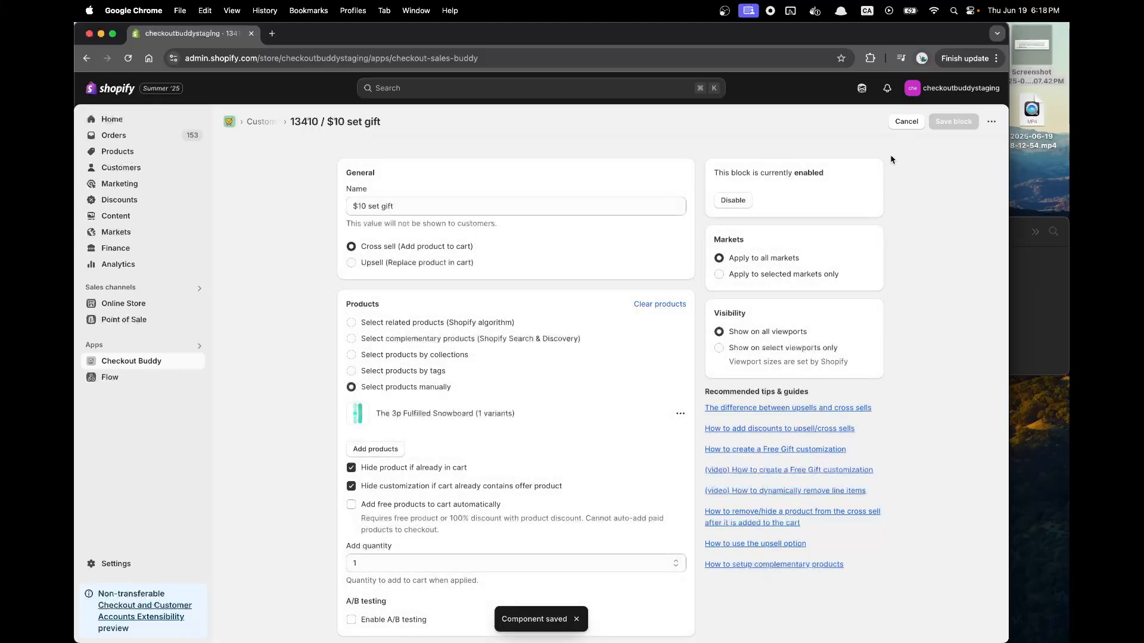
left_click(901, 123)
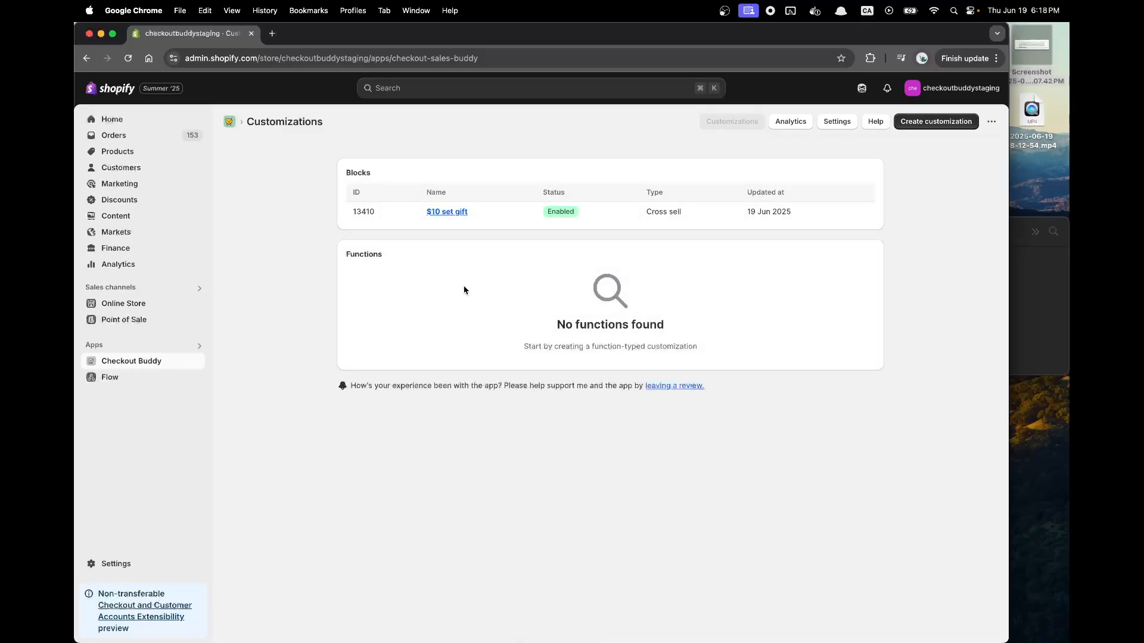
- Reopen the "$10 set gift" block to check its offered product against the request screenshot, and return to the customizations list
left_click(465, 213)
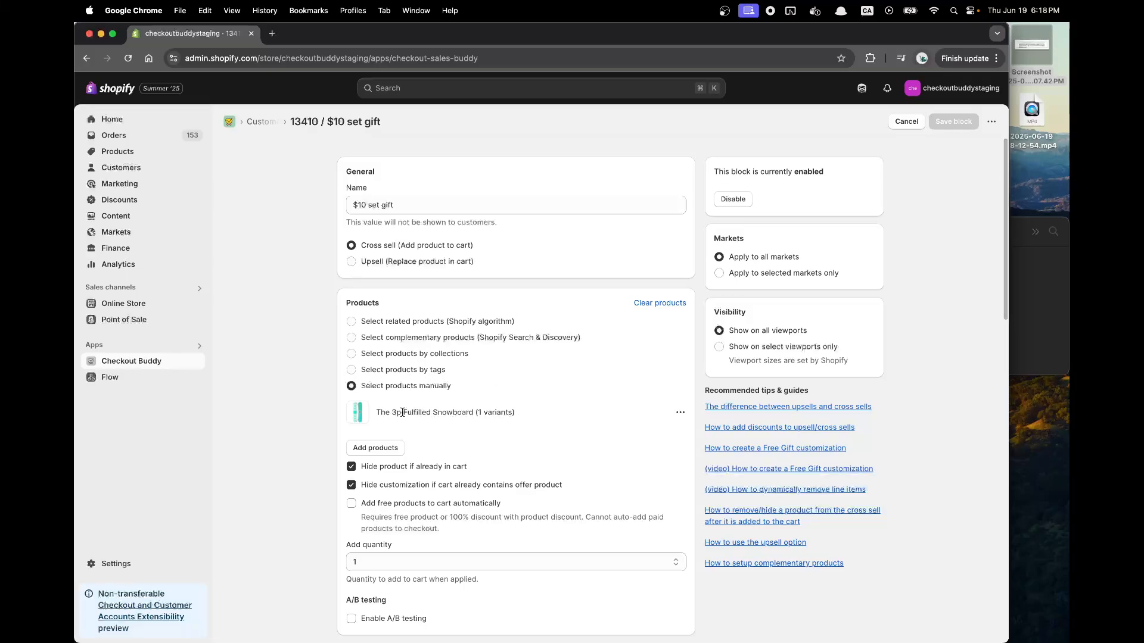
left_click_drag(377, 412, 493, 410)
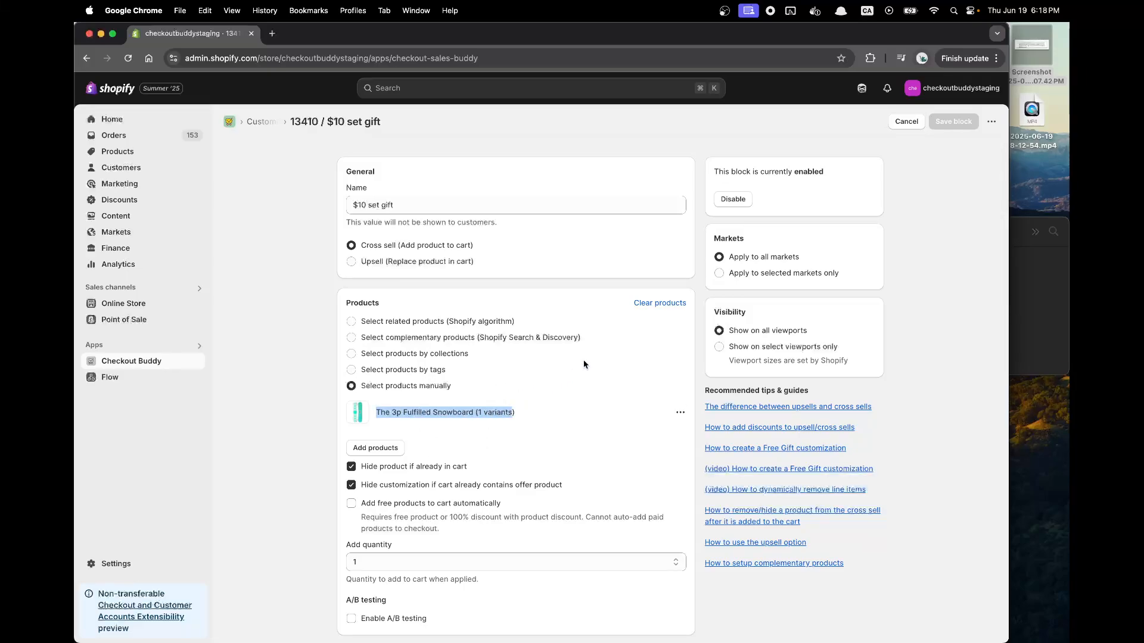
left_click(1058, 313)
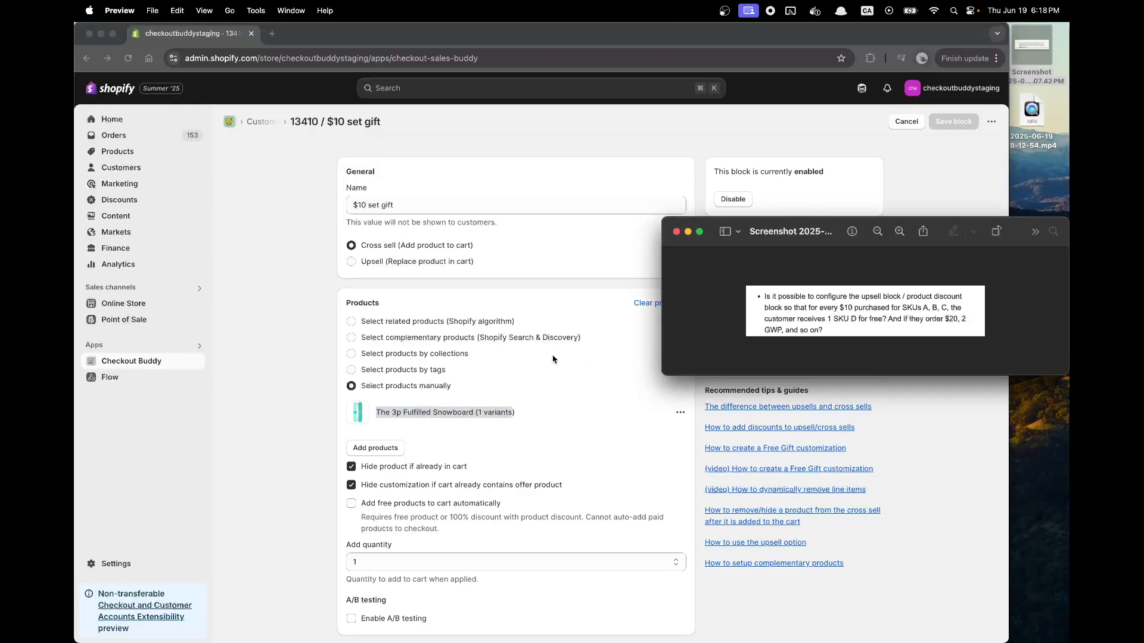
left_click(532, 399)
left_click(906, 122)
- Search the available customizations for "product" and start a new automatic Product discount function
left_click(947, 120)
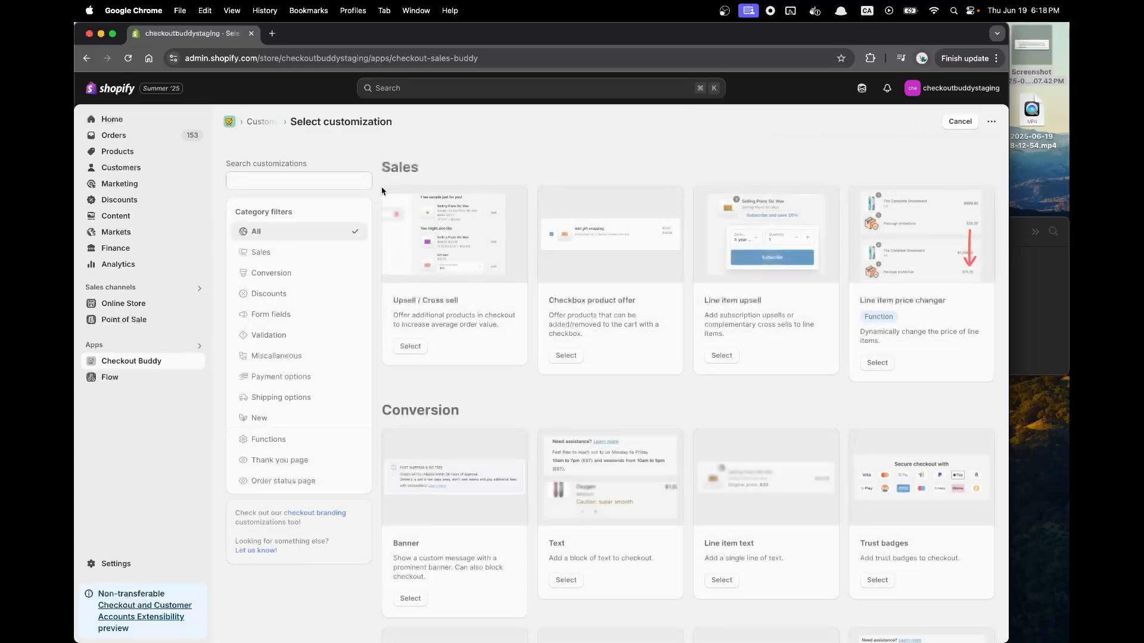
type("product")
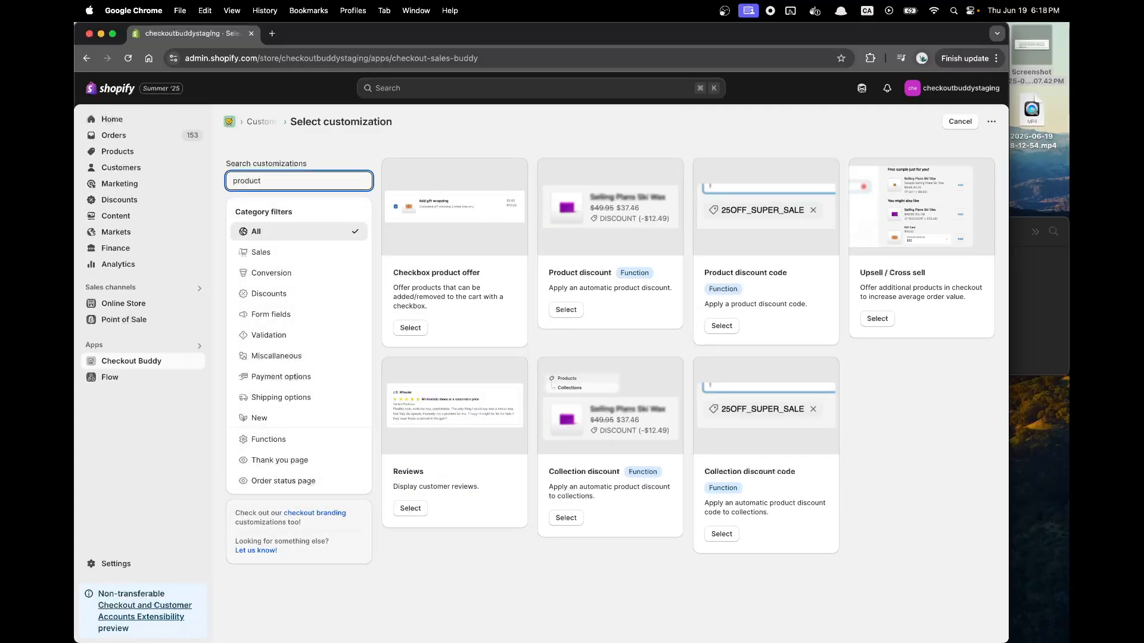
left_click(566, 309)
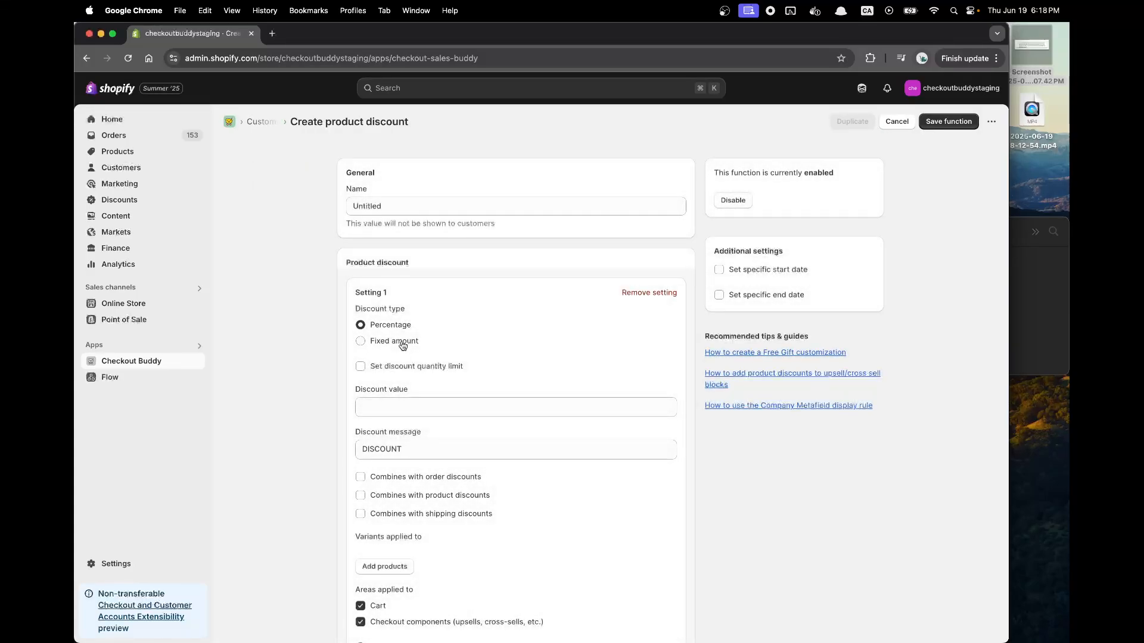
- Set the percentage discount's value to 100 and its discount message to GWP_1
left_click(393, 404)
type("10")
key("BackSpace")
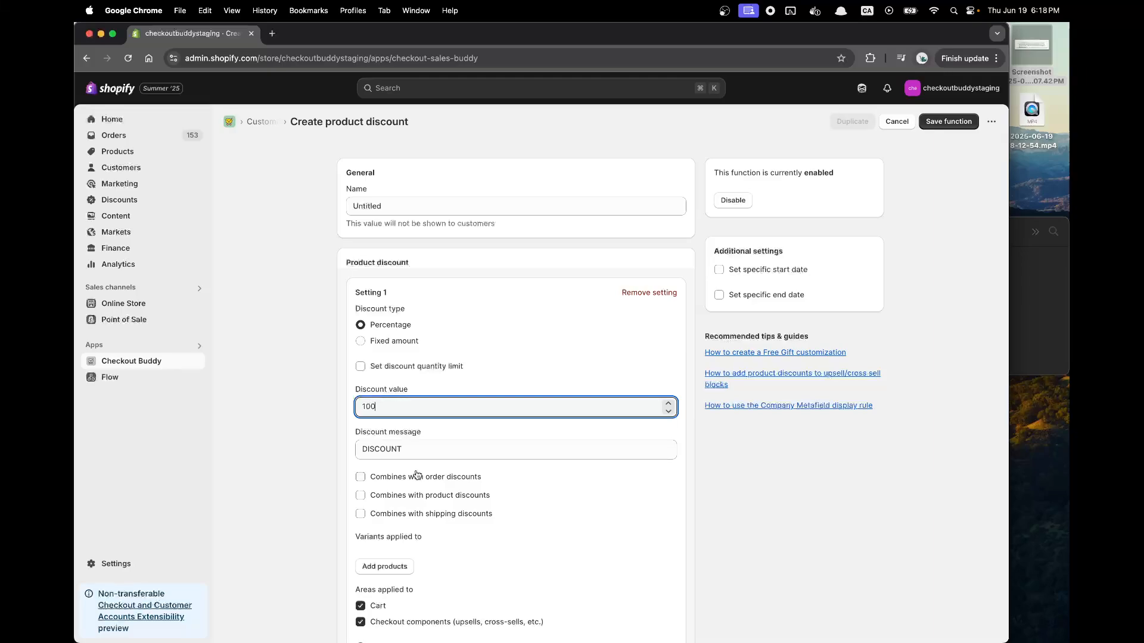
double_click(417, 448)
type("GWP 1")
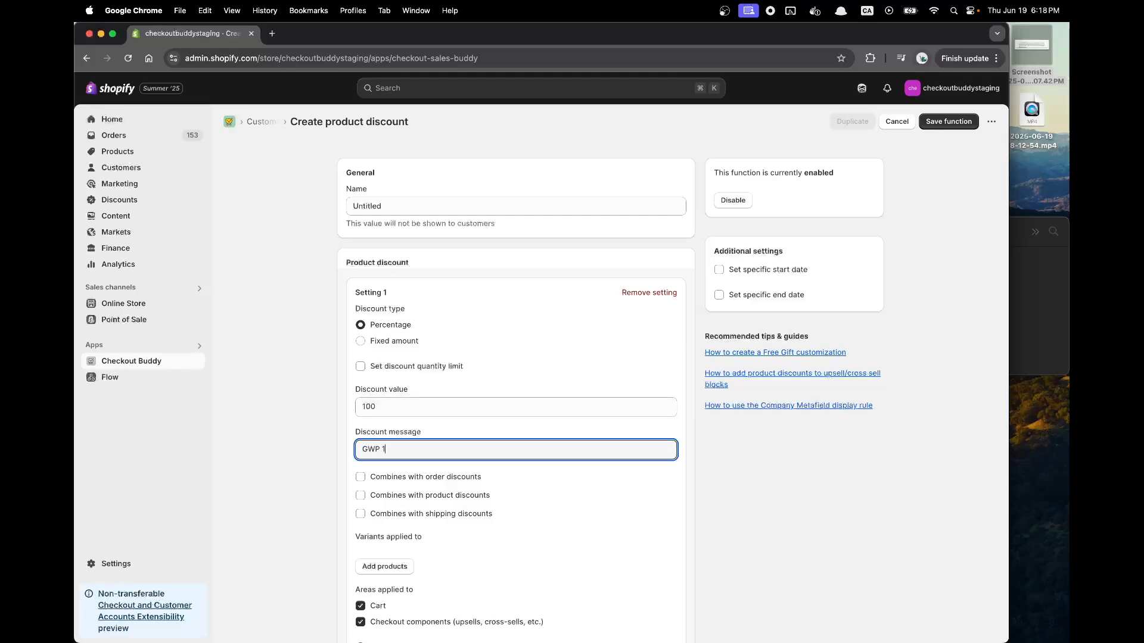
type("GWP")
- Name the function "$10 GWP demo" and let it combine with order, product and shipping discounts
double_click(387, 203)
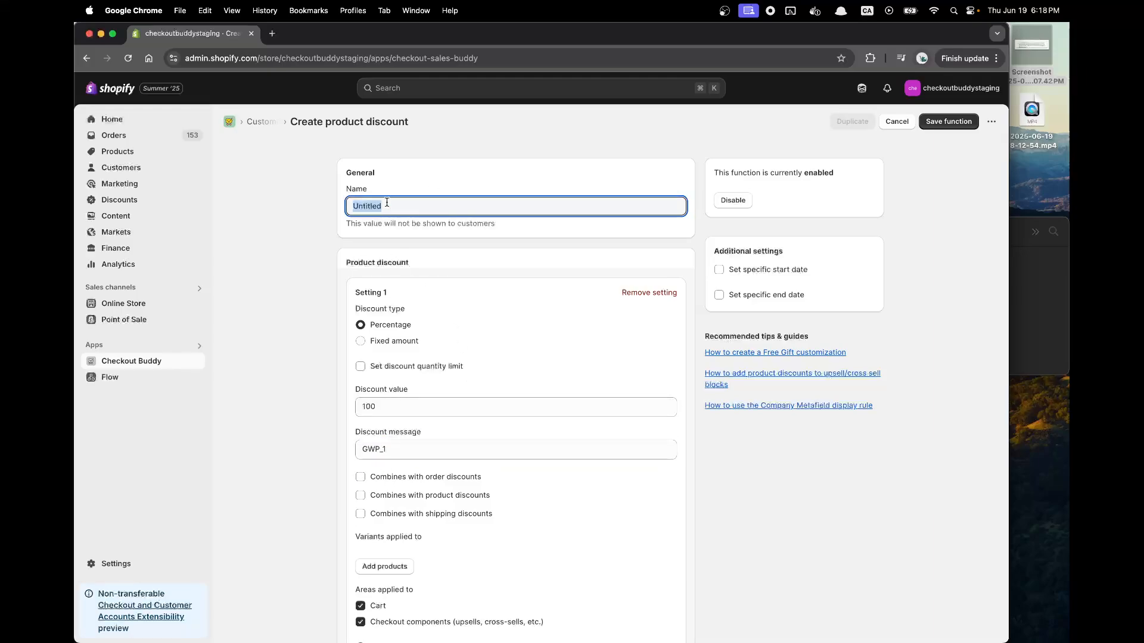
type("$10 GWP demo")
left_click(422, 477)
left_click(420, 495)
left_click(414, 514)
- Add The 3p Fulfilled Snowboard as the variant the discount applies to
scroll(413, 515, "down", 2)
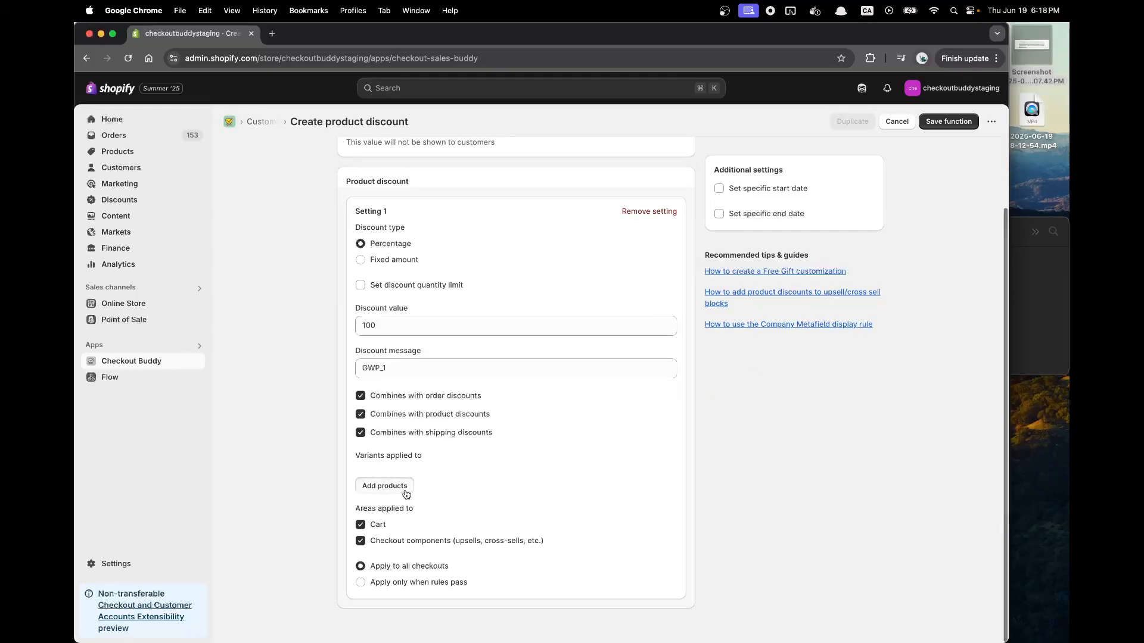
left_click(406, 493)
scroll(467, 334, "down", 3)
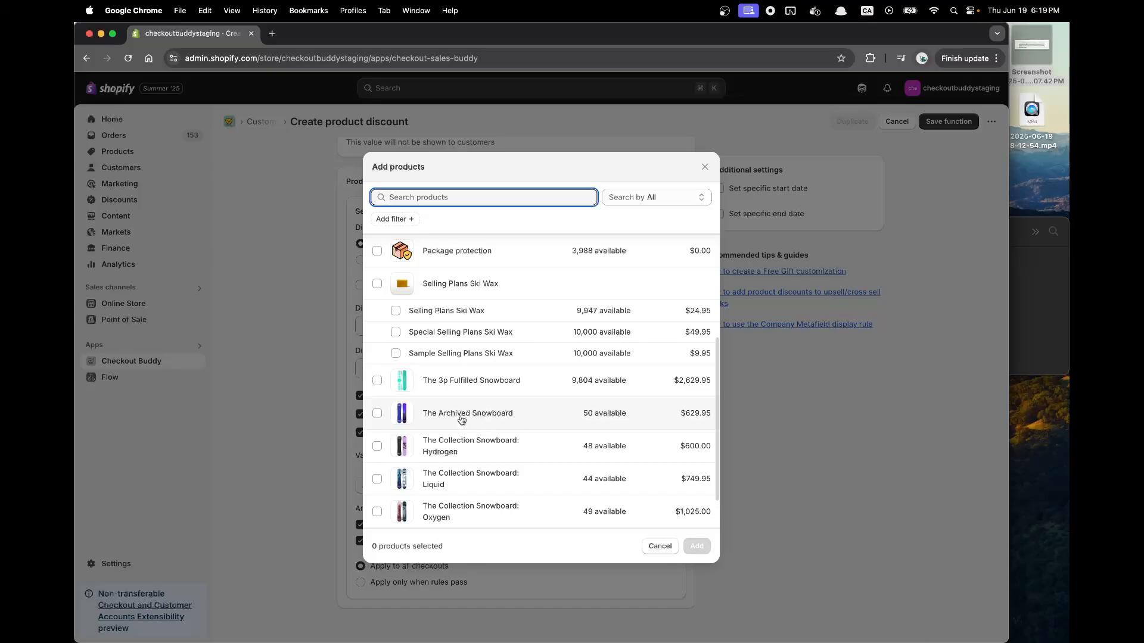
left_click(462, 381)
left_click(696, 546)
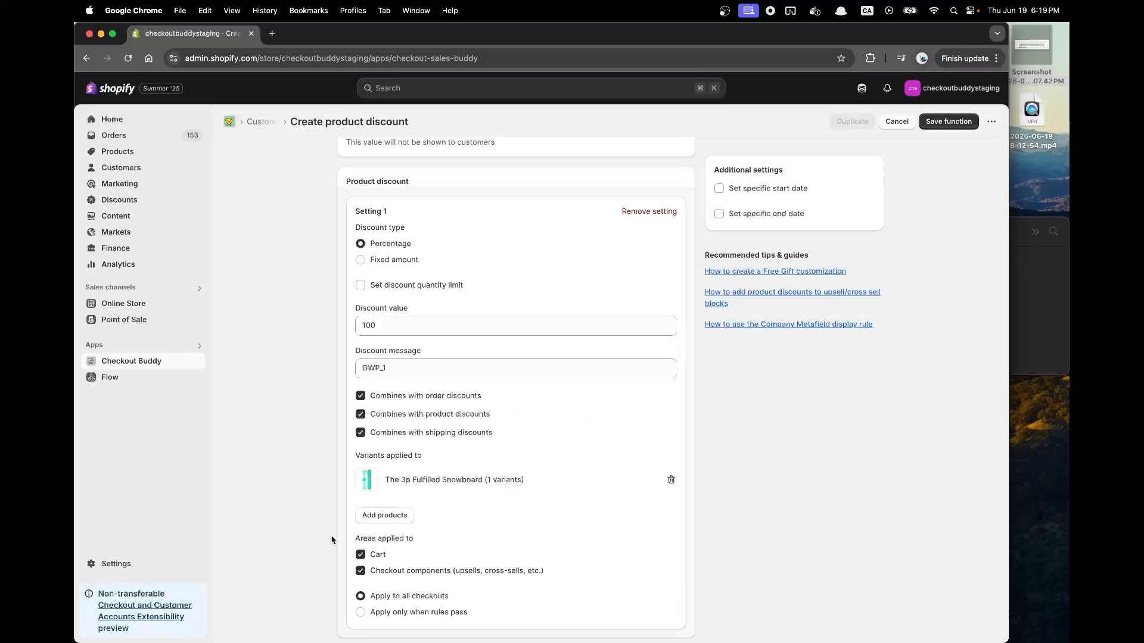
- Limit the discount to checkout components by excluding the cart, apply it to all checkouts and save the function
left_click(381, 555)
scroll(487, 500, "down", 1)
left_click(423, 582)
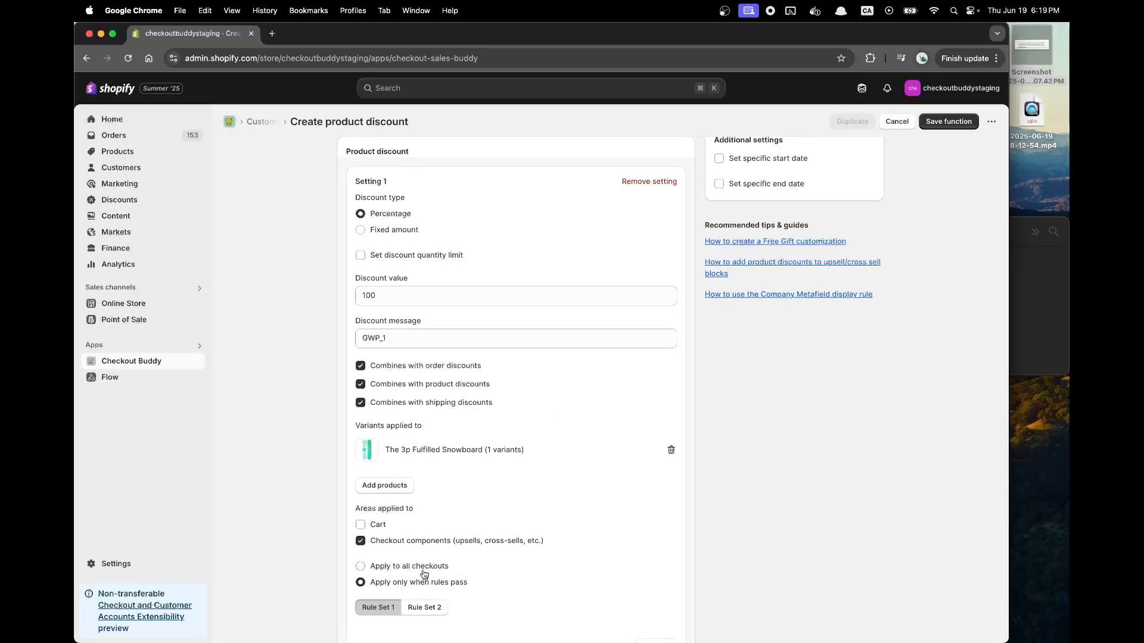
left_click(424, 569)
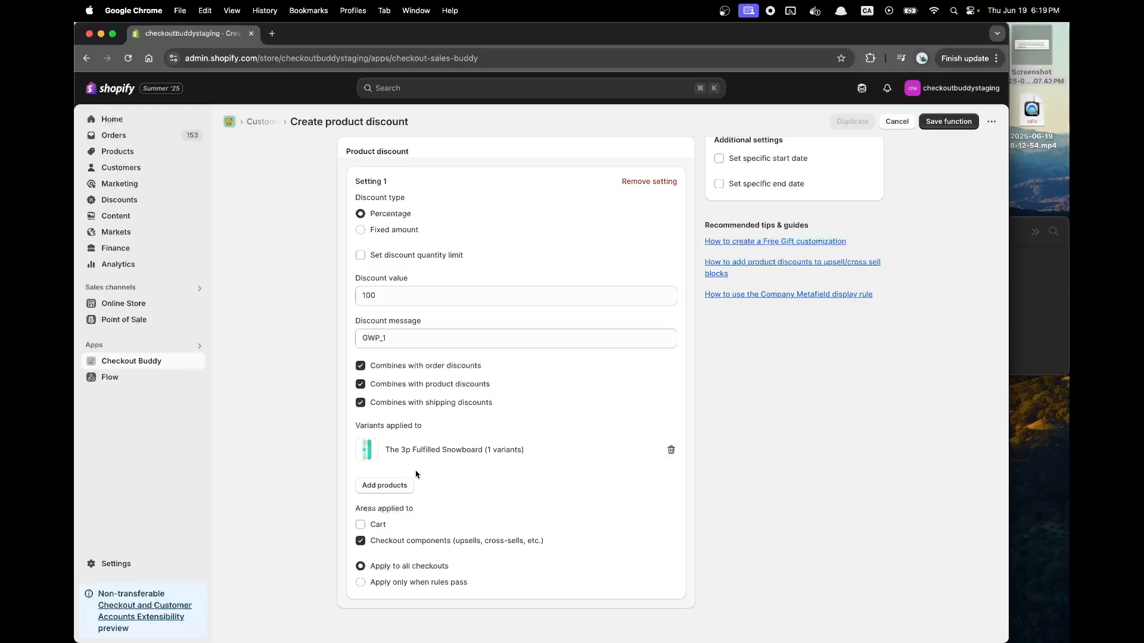
scroll(417, 474, "up", 3)
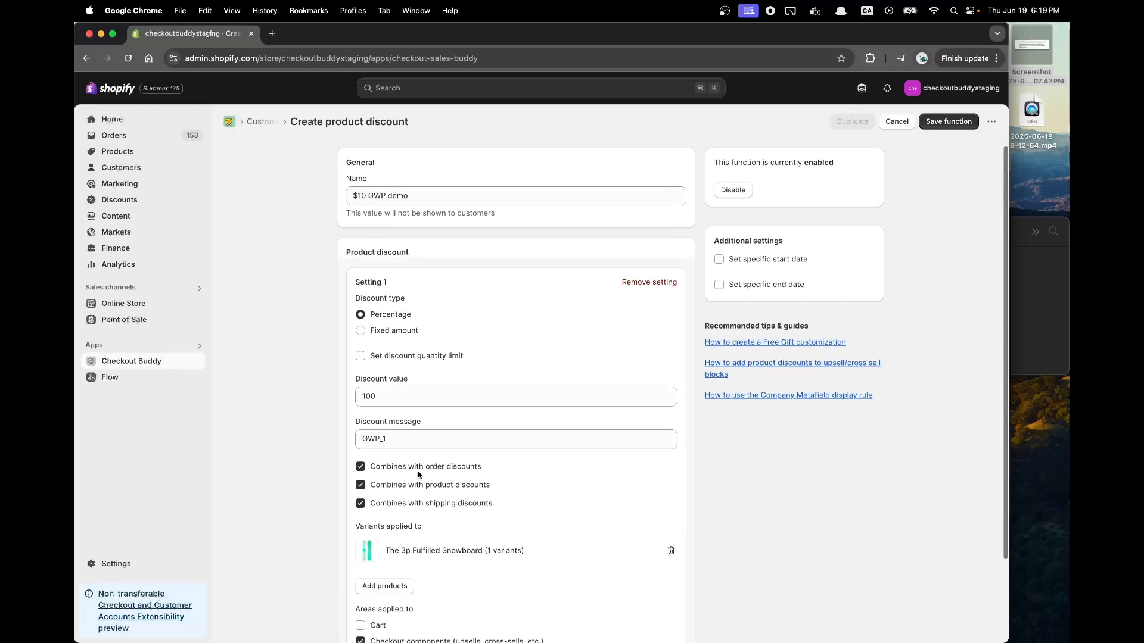
scroll(403, 539, "down", 3)
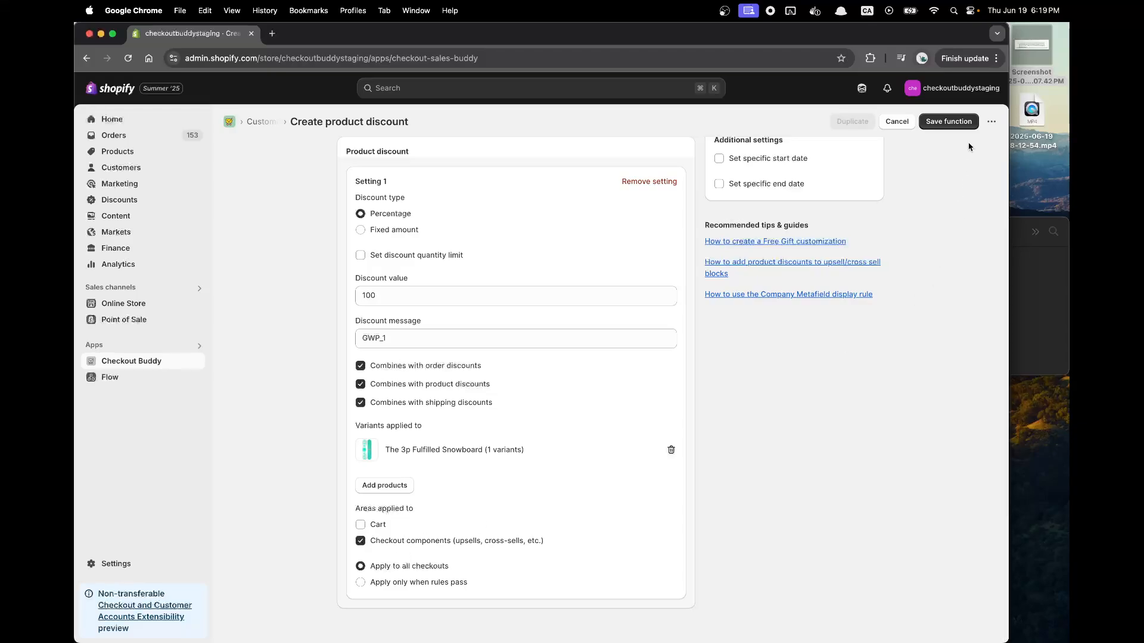
left_click(955, 126)
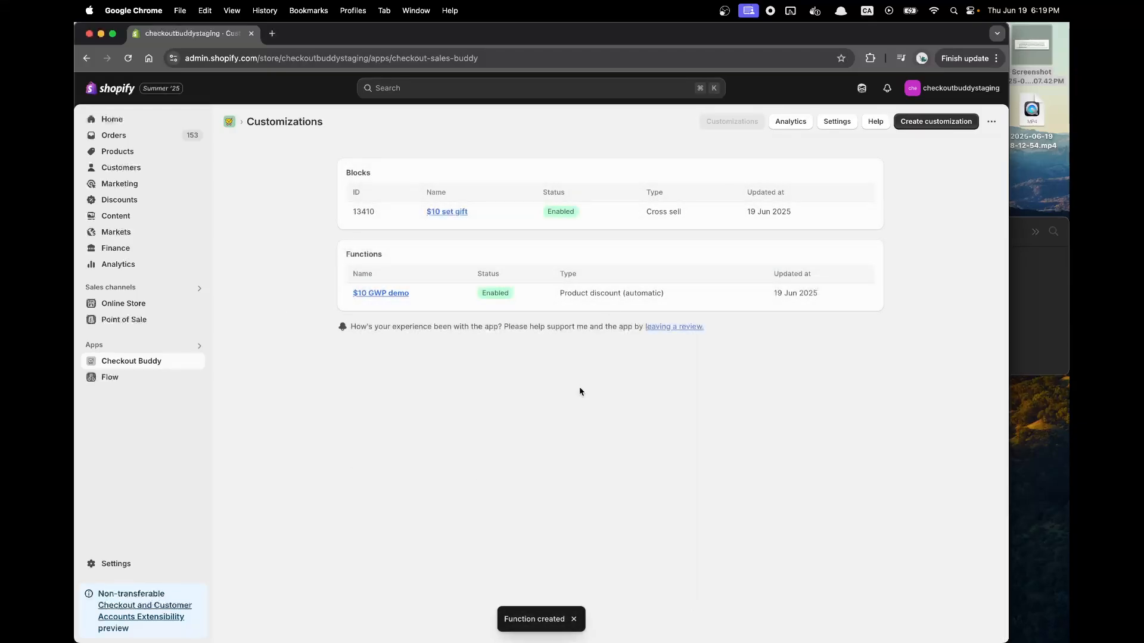
- Create a new Upsell / Cross sell customization and name the block "$20 GWP"
left_click(937, 122)
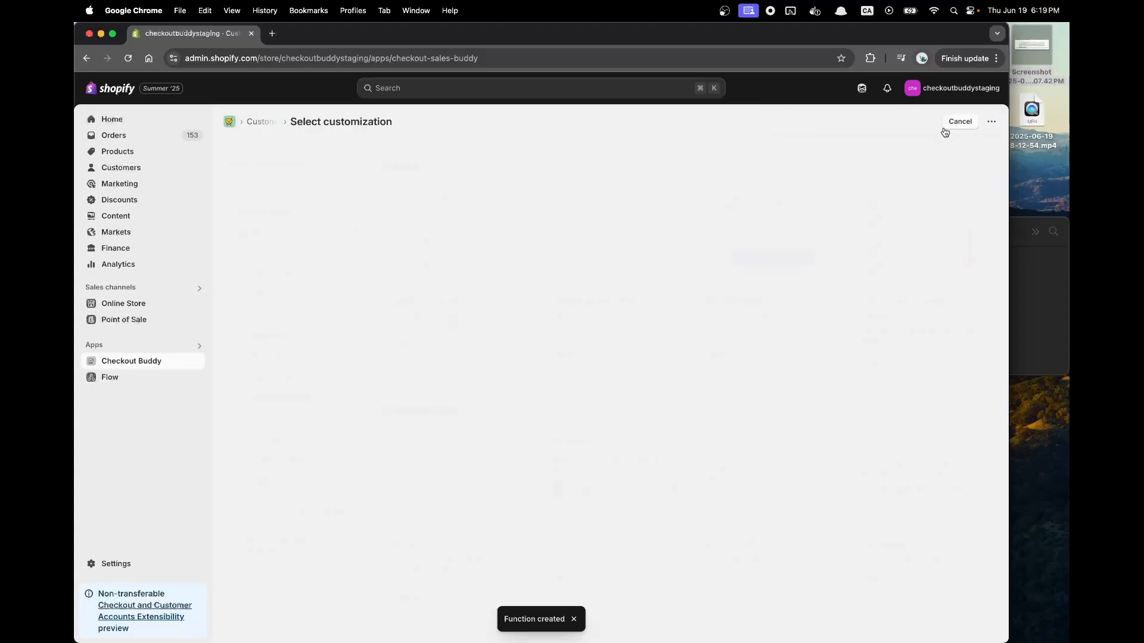
left_click(402, 351)
double_click(418, 205)
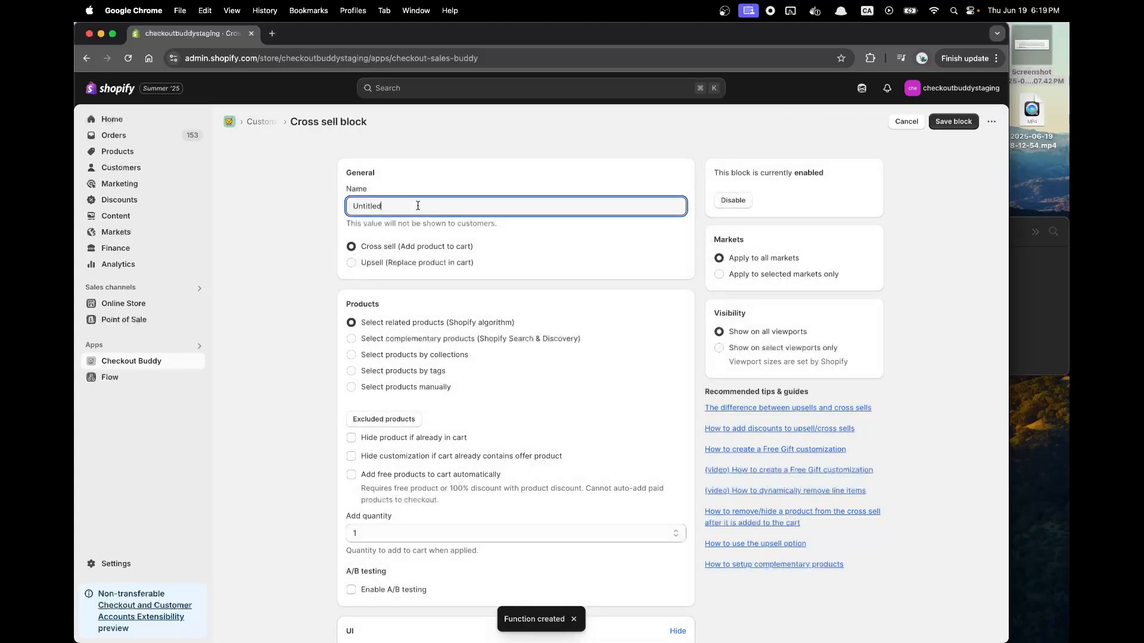
key("BackSpace")
type("$20 GWP")
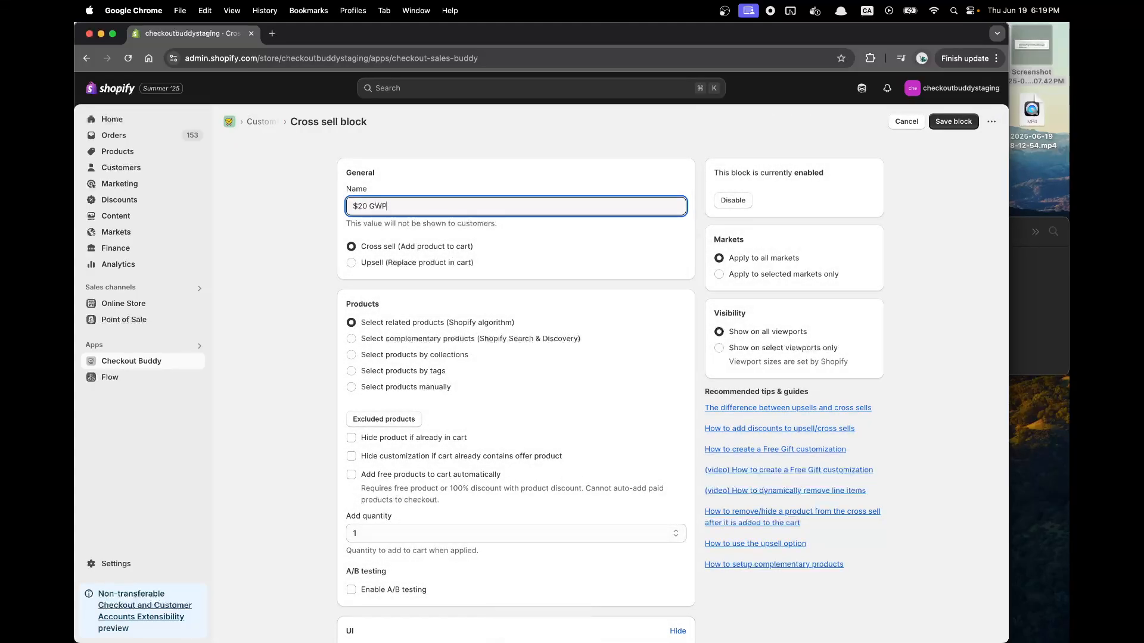
- Choose the block's products manually and add The Collection Snowboard: Liquid and The Collection Snowboard: Oxygen
scroll(415, 332, "down", 2)
left_click(415, 320)
left_click(377, 350)
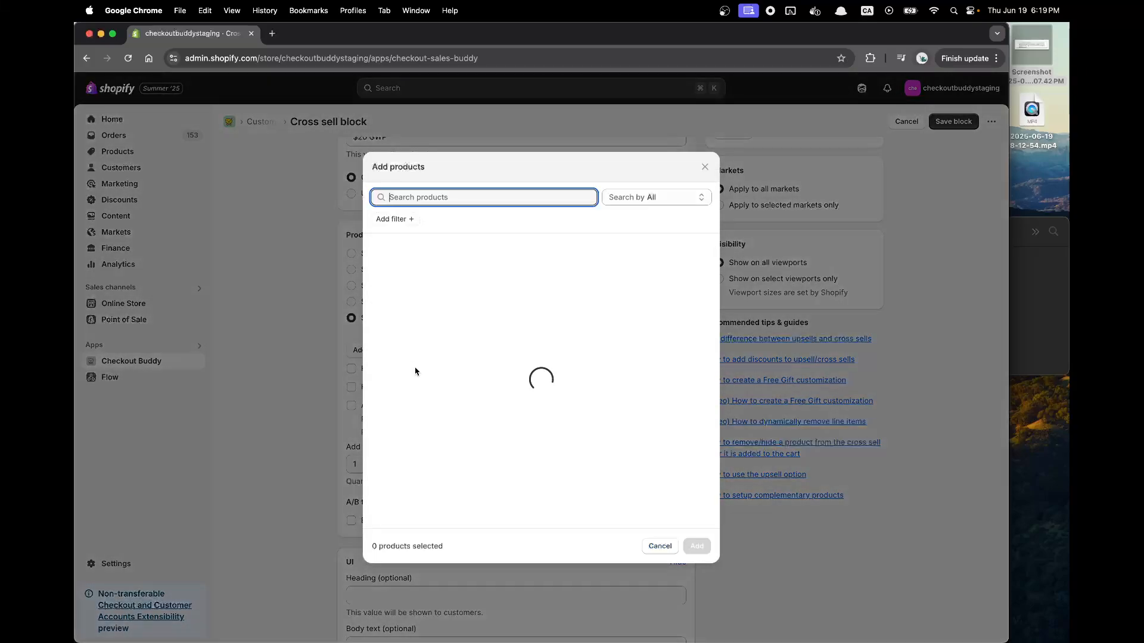
scroll(440, 401, "down", 2)
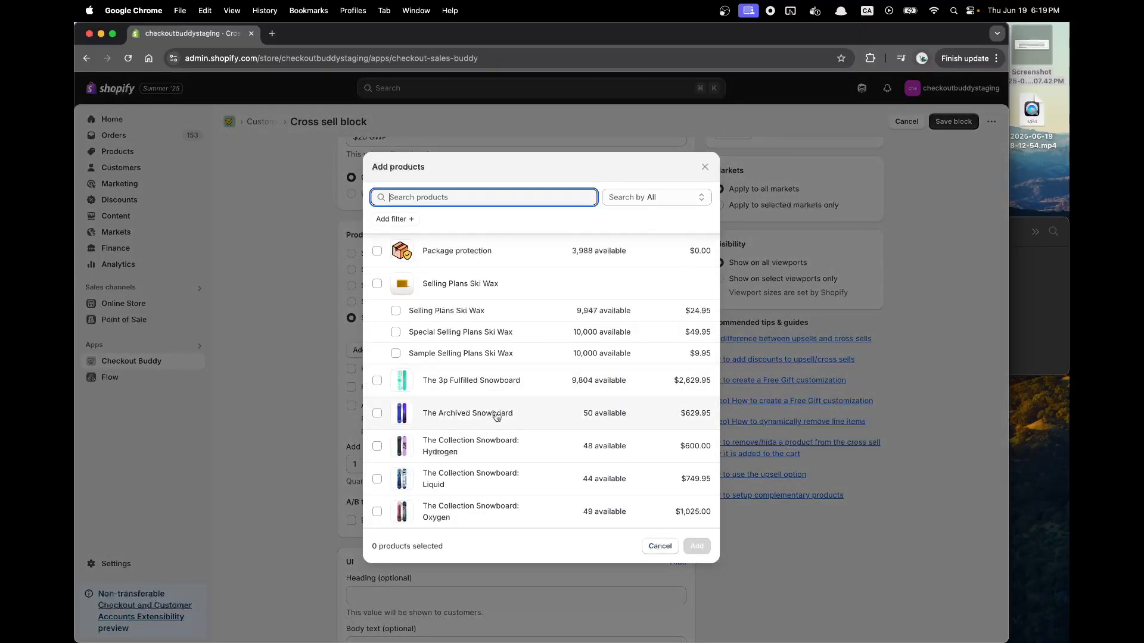
left_click(478, 483)
left_click(562, 516)
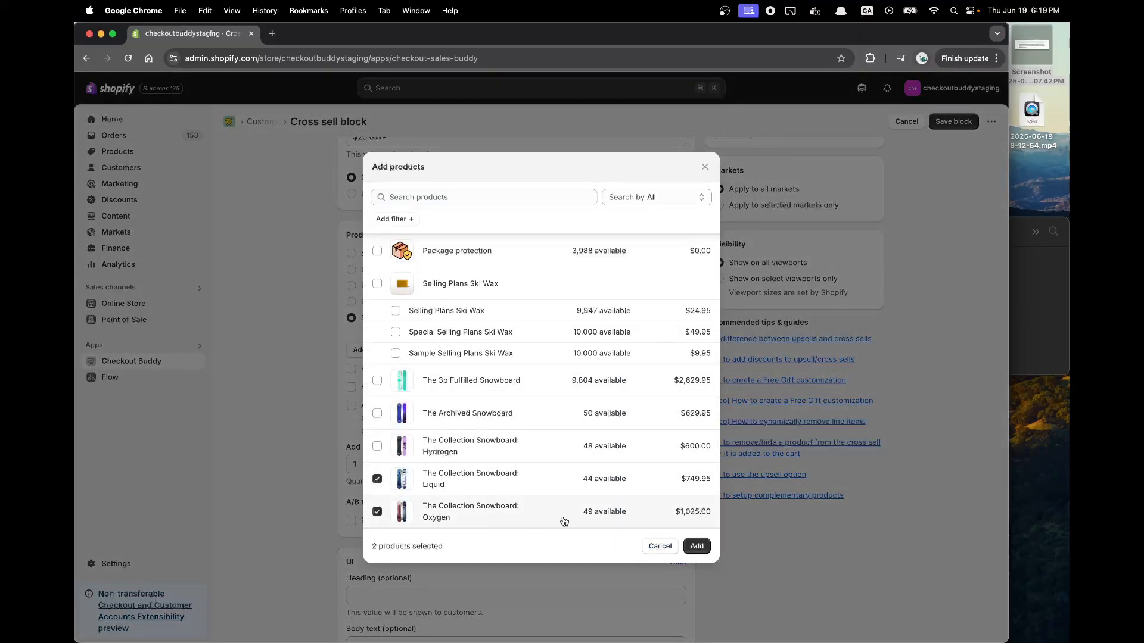
left_click(696, 546)
- Hide products already in the cart and hide the customization when the cart already contains the offer product
scroll(489, 427, "down", 2)
left_click(417, 325)
left_click(417, 343)
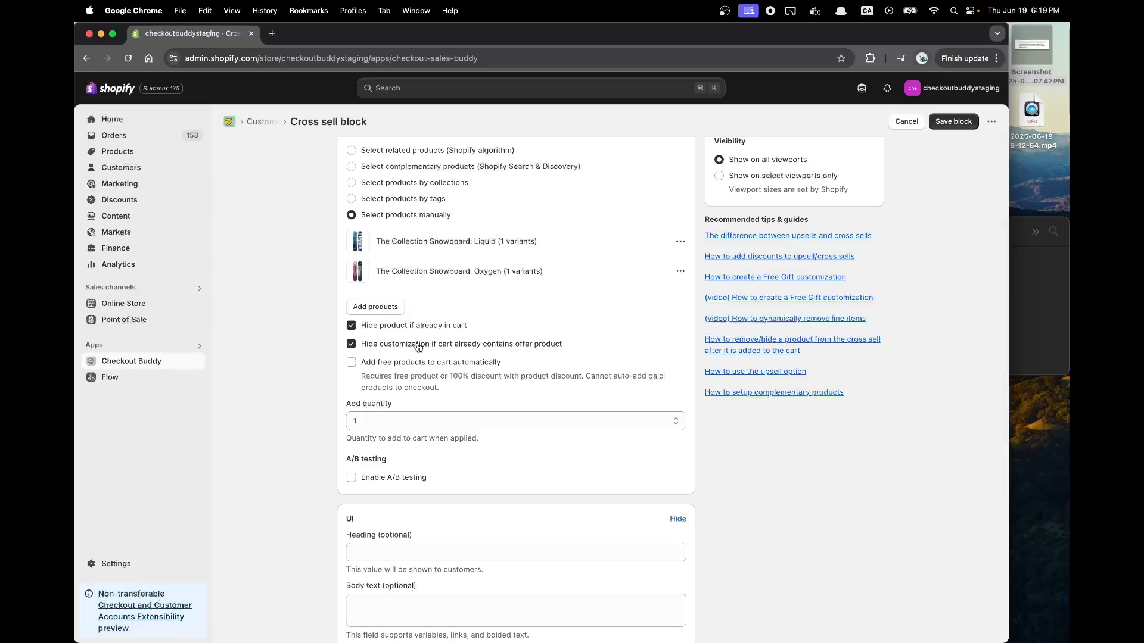
scroll(451, 411, "down", 2)
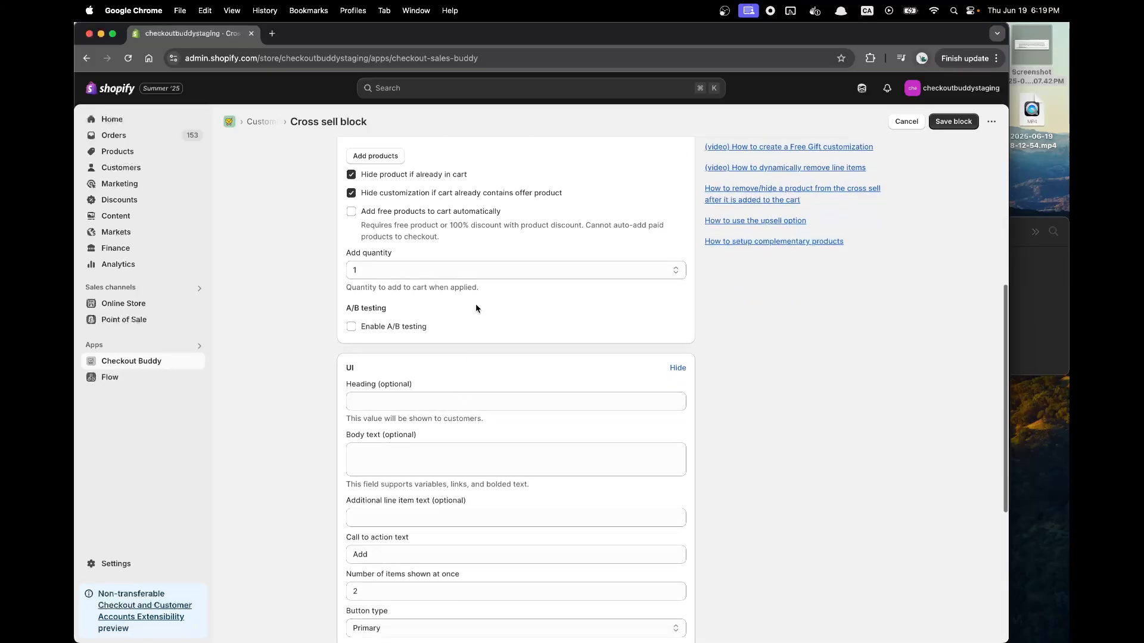
scroll(476, 308, "up", 1)
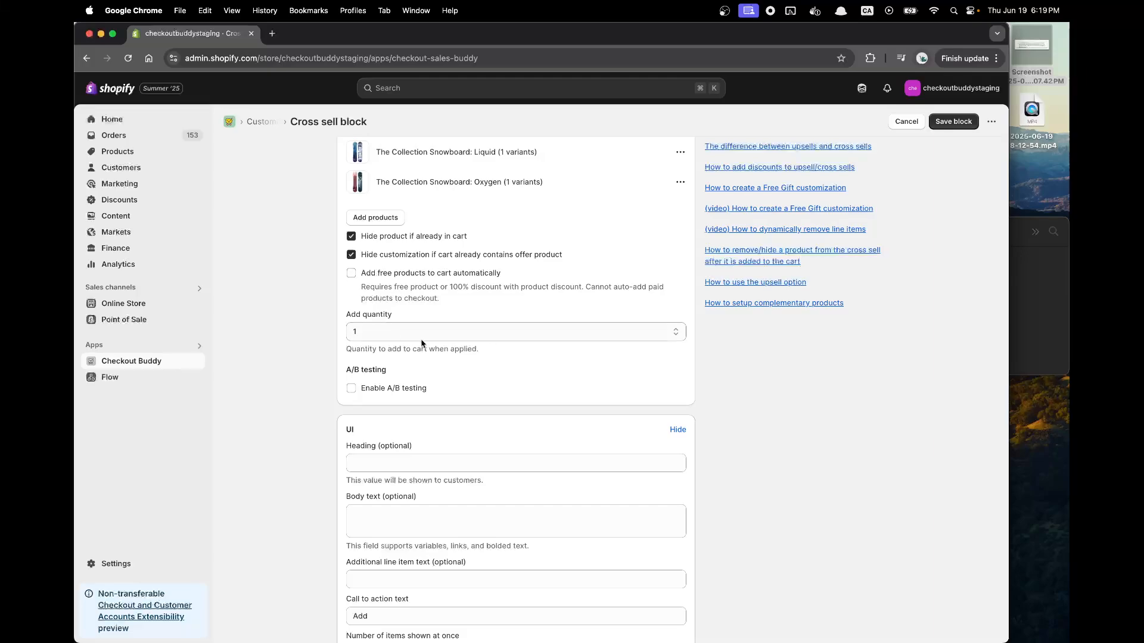
- Show the block only when rules pass and add a Cart collections total value display rule
scroll(391, 290, "down", 6)
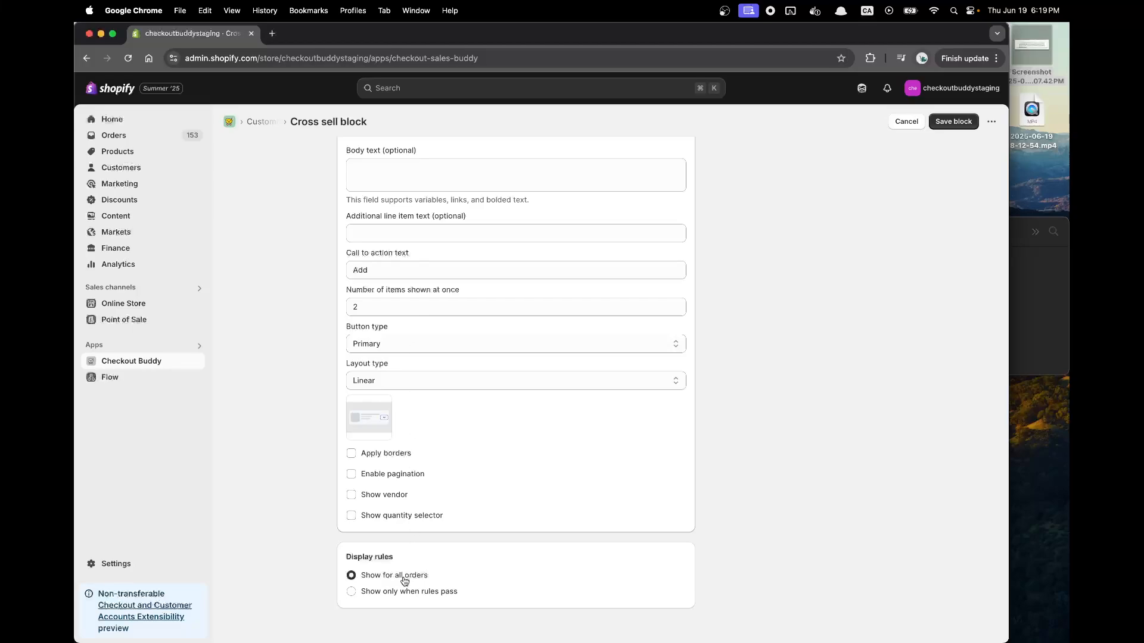
left_click(424, 592)
left_click(666, 621)
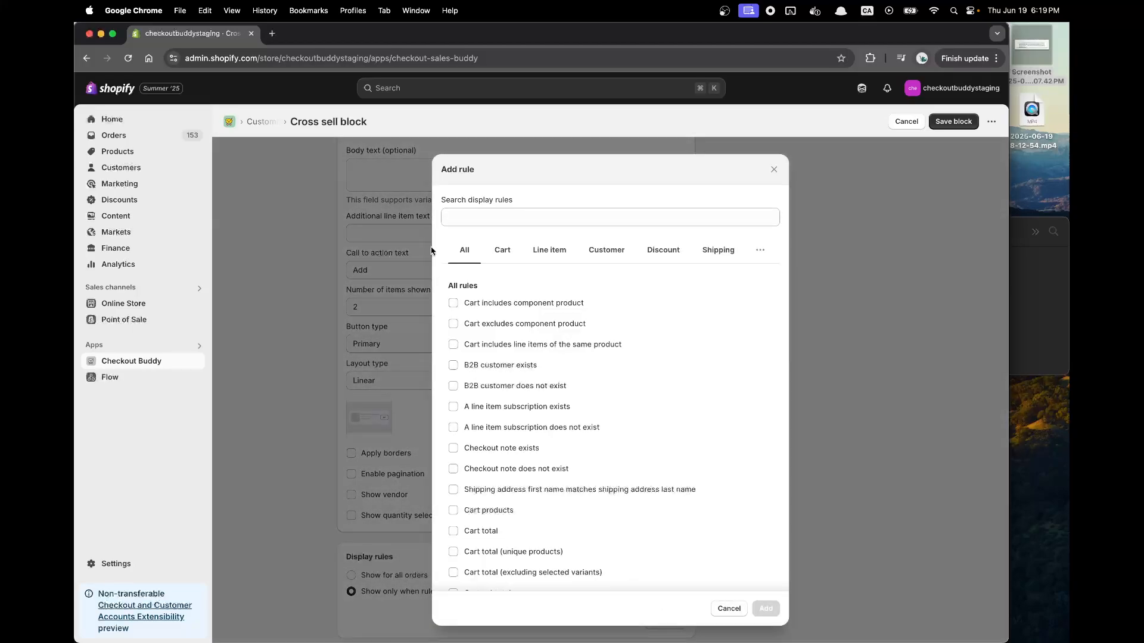
left_click(475, 212)
type("colle")
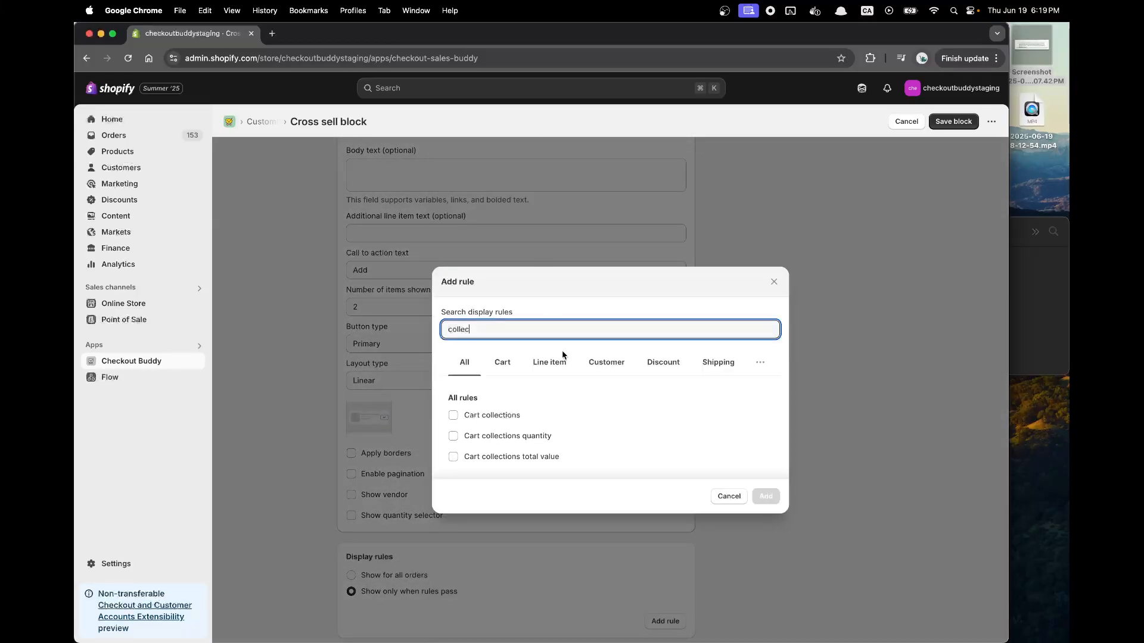
type("c")
left_click(536, 460)
left_click(766, 496)
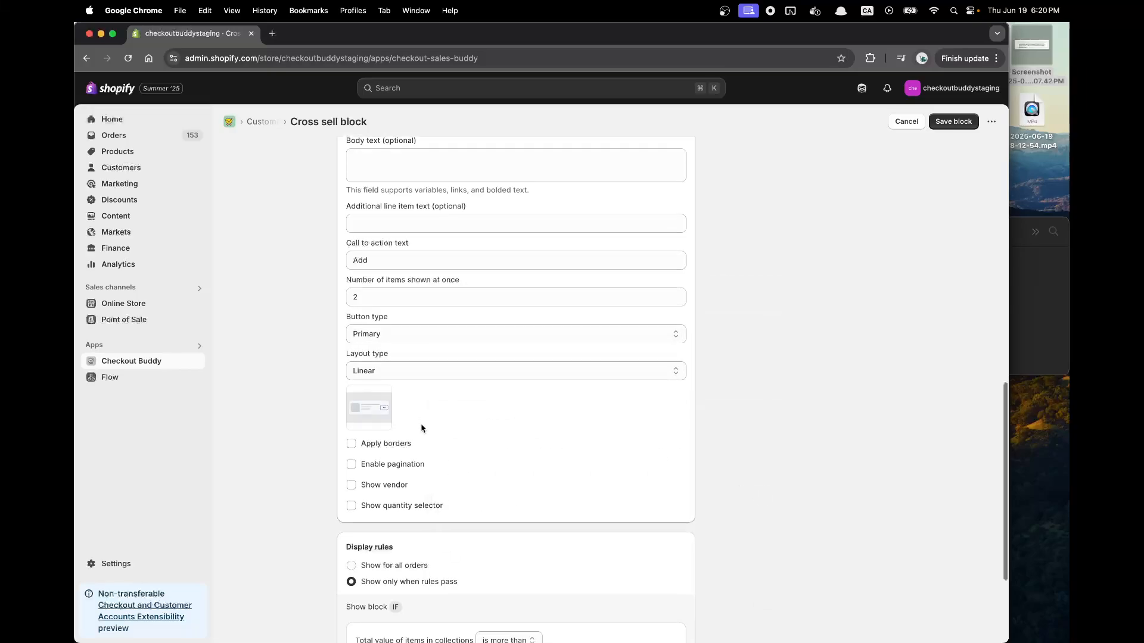
- Require the total value of items to be more than 20 and add Demo collection to the rule
scroll(423, 452, "down", 3)
left_click(431, 504)
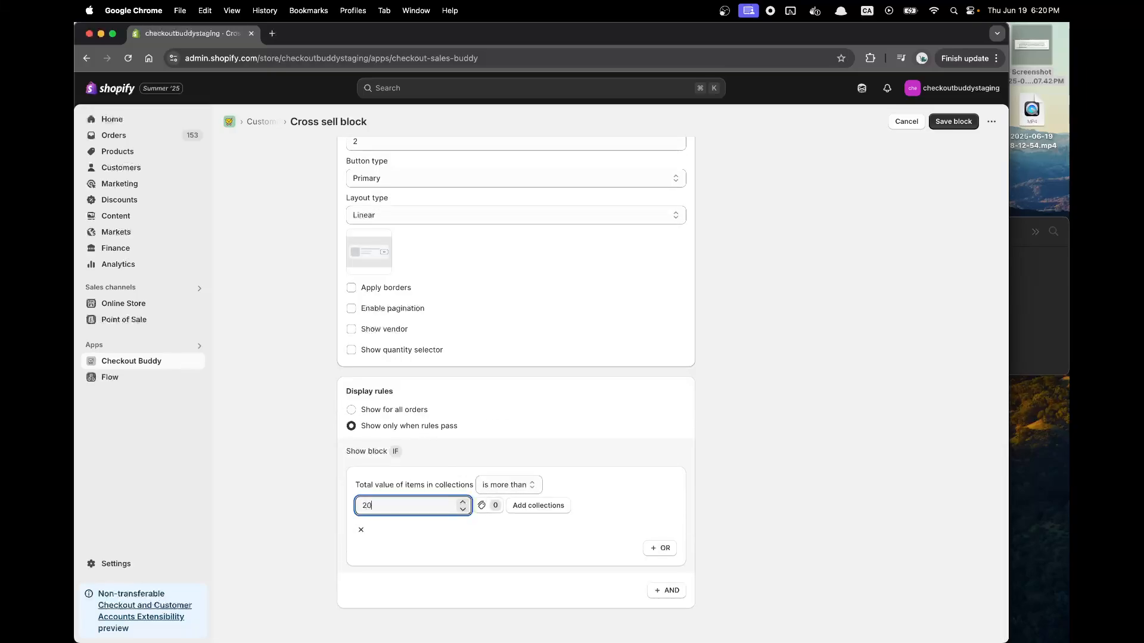
left_click(536, 505)
left_click(595, 274)
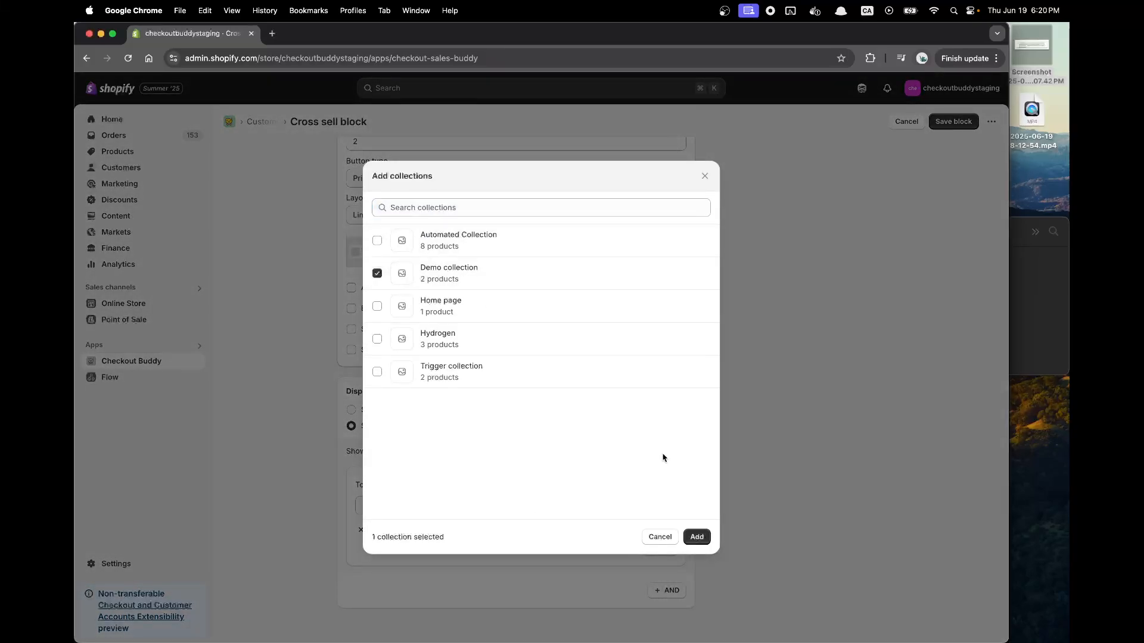
left_click(696, 537)
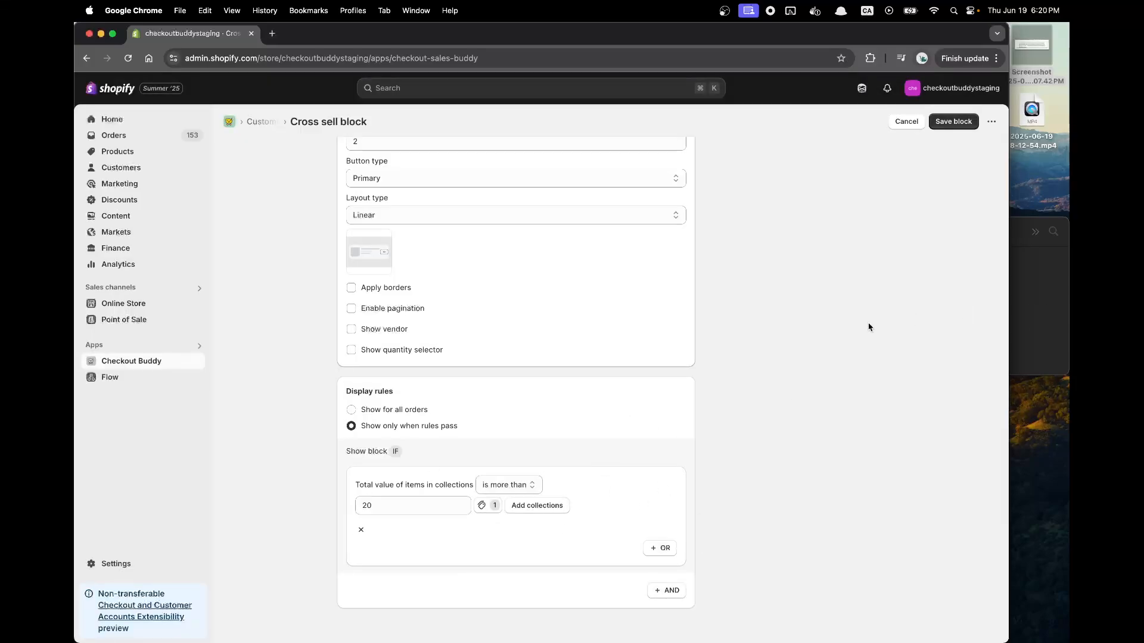
- Add a Quantity of variants display rule as an AND condition
left_click(669, 591)
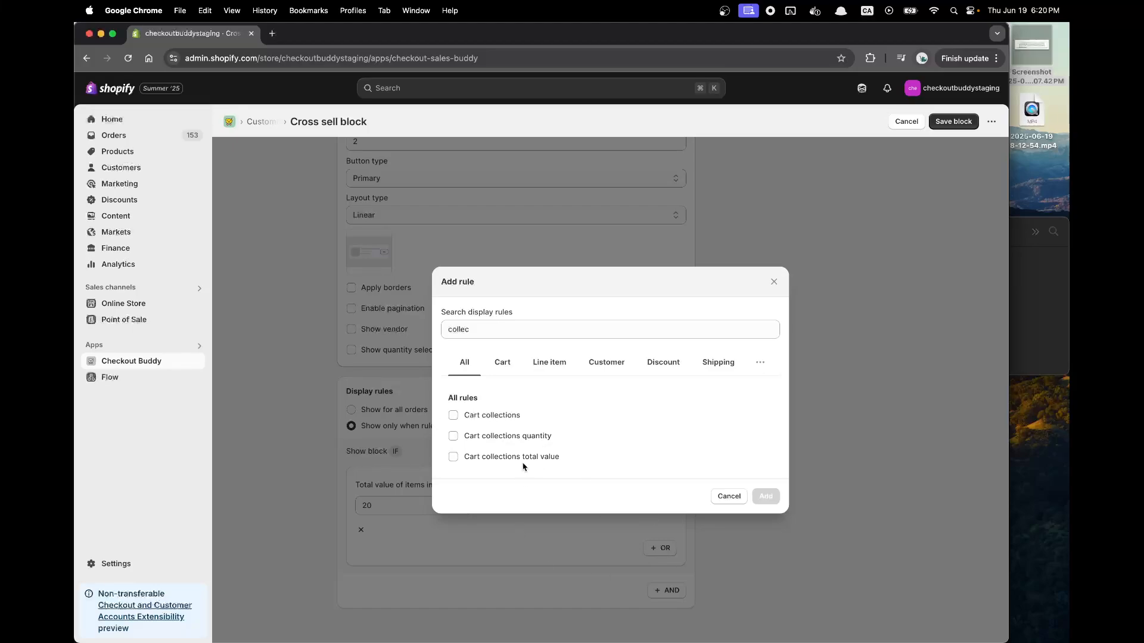
double_click(512, 329)
key("BackSpace")
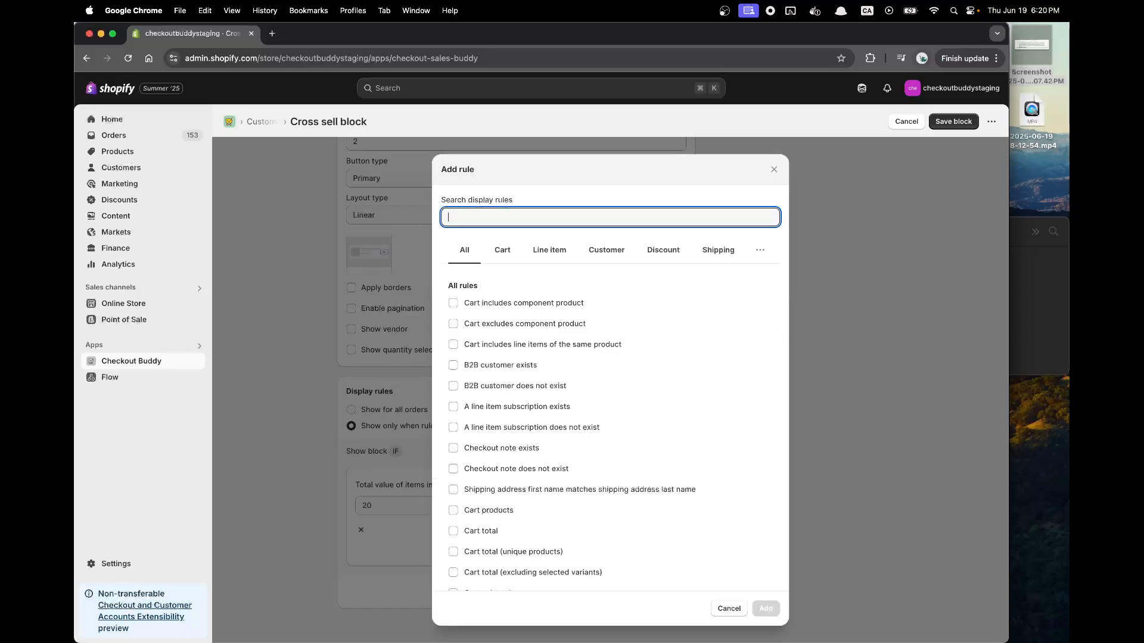
type("qu")
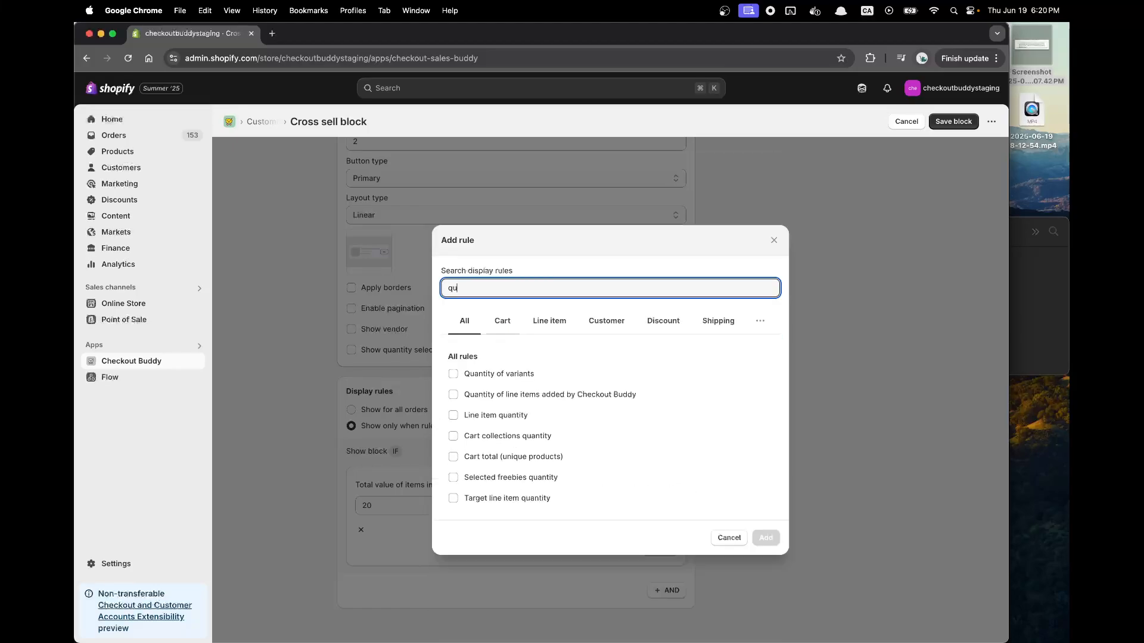
left_click(517, 375)
left_click(765, 538)
scroll(439, 521, "down", 3)
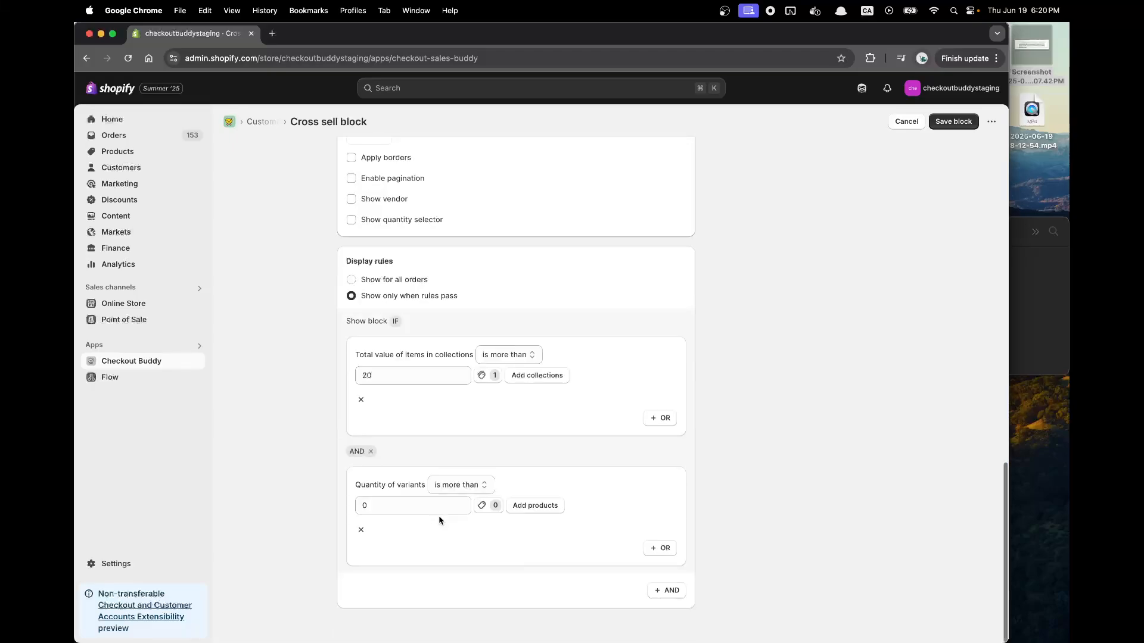
- Compare the block's product settings and display rules with the gift request in the screenshot window
scroll(439, 521, "up", 20)
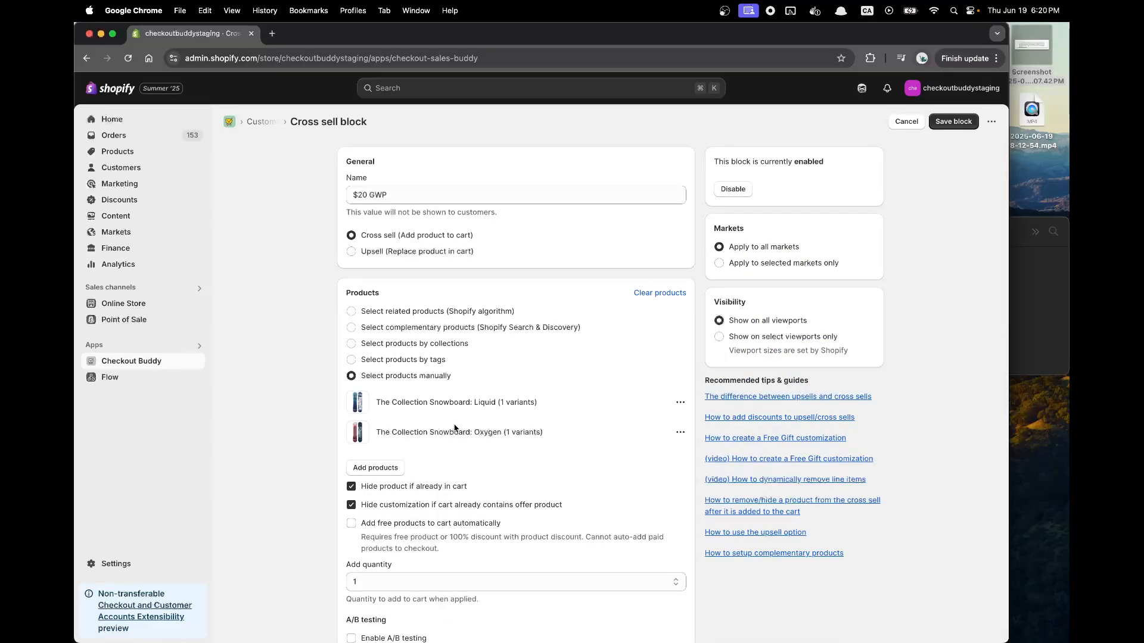
scroll(455, 429, "down", 5)
left_click(1059, 292)
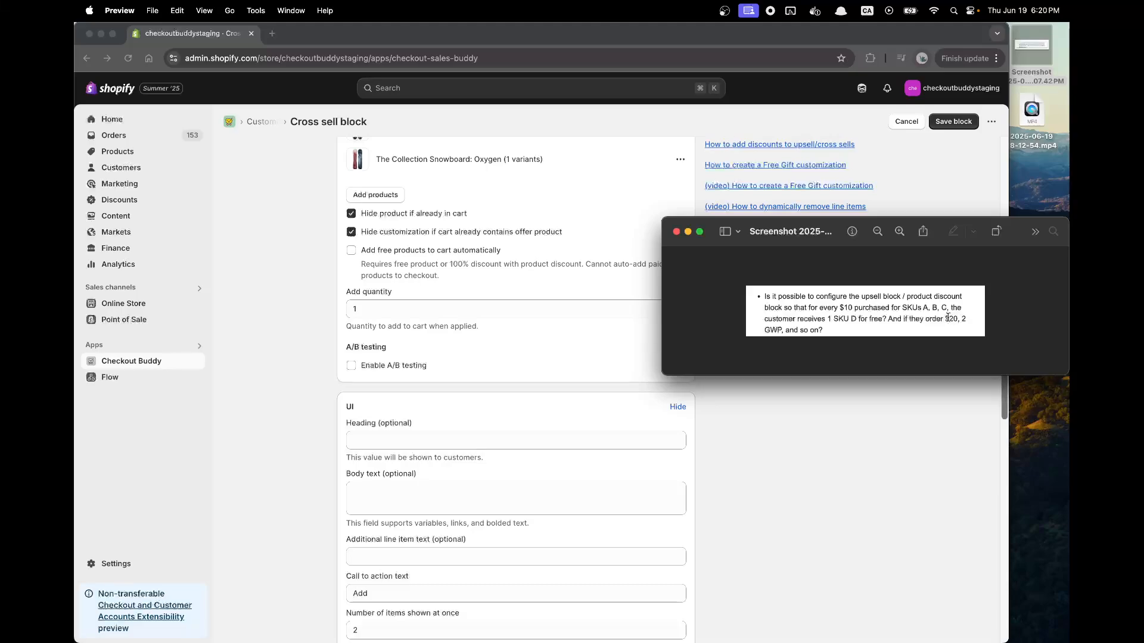
scroll(585, 307, "up", 3)
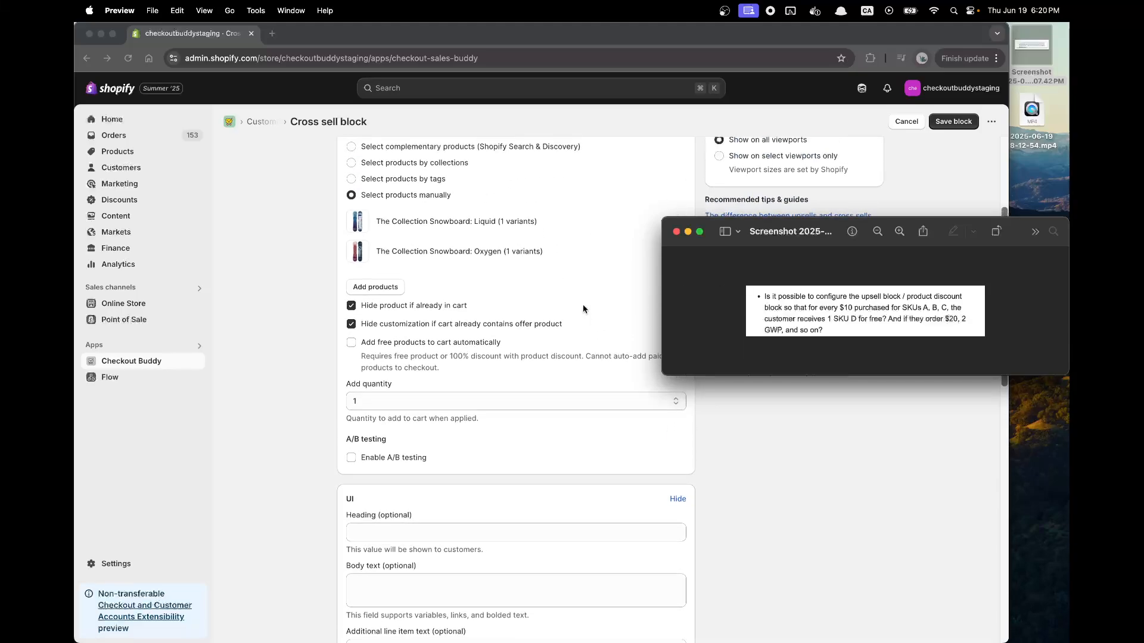
scroll(557, 444, "down", 15)
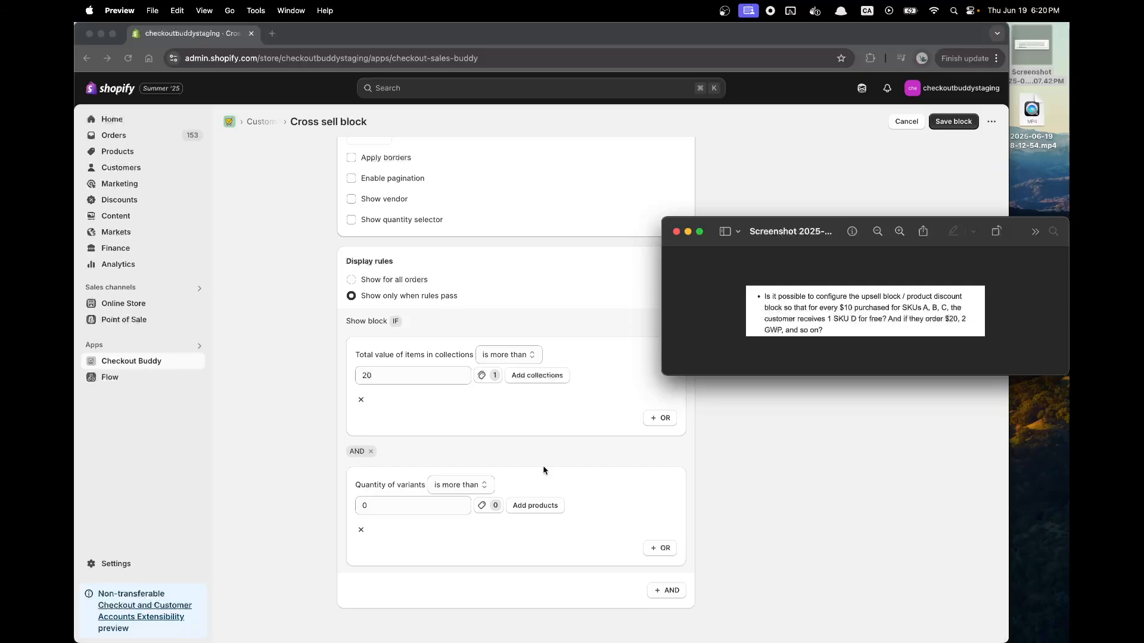
scroll(542, 466, "up", 5)
scroll(542, 466, "down", 5)
- Add The Collection Snowboard: Liquid and Oxygen to the Quantity of variants rule and set its condition to less than 2
left_click(534, 511)
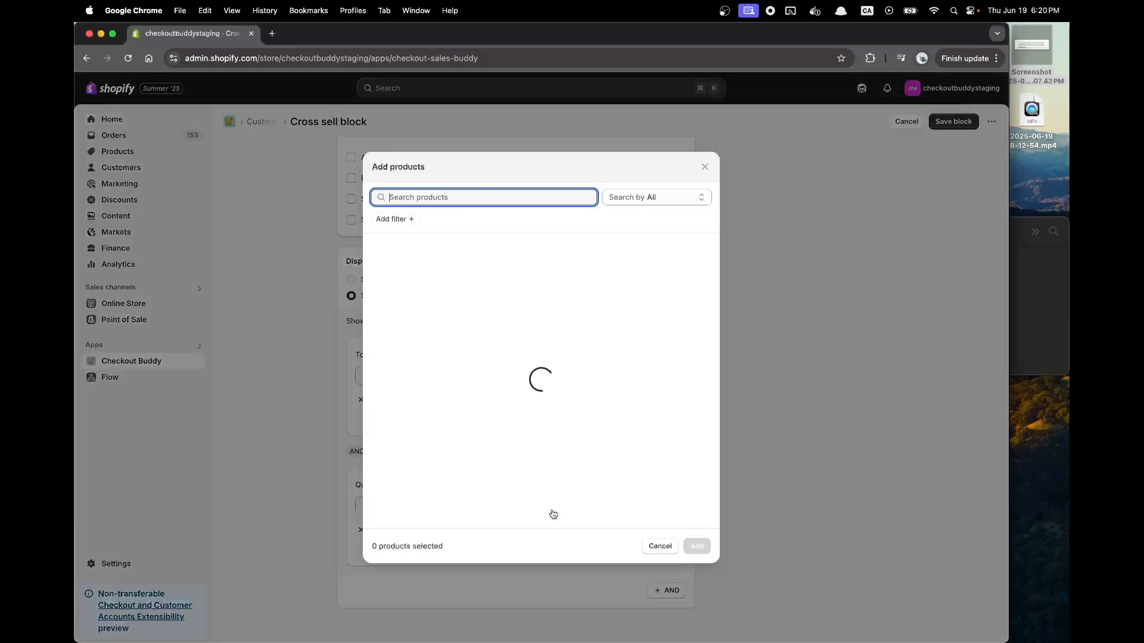
scroll(455, 439, "down", 4)
left_click(456, 479)
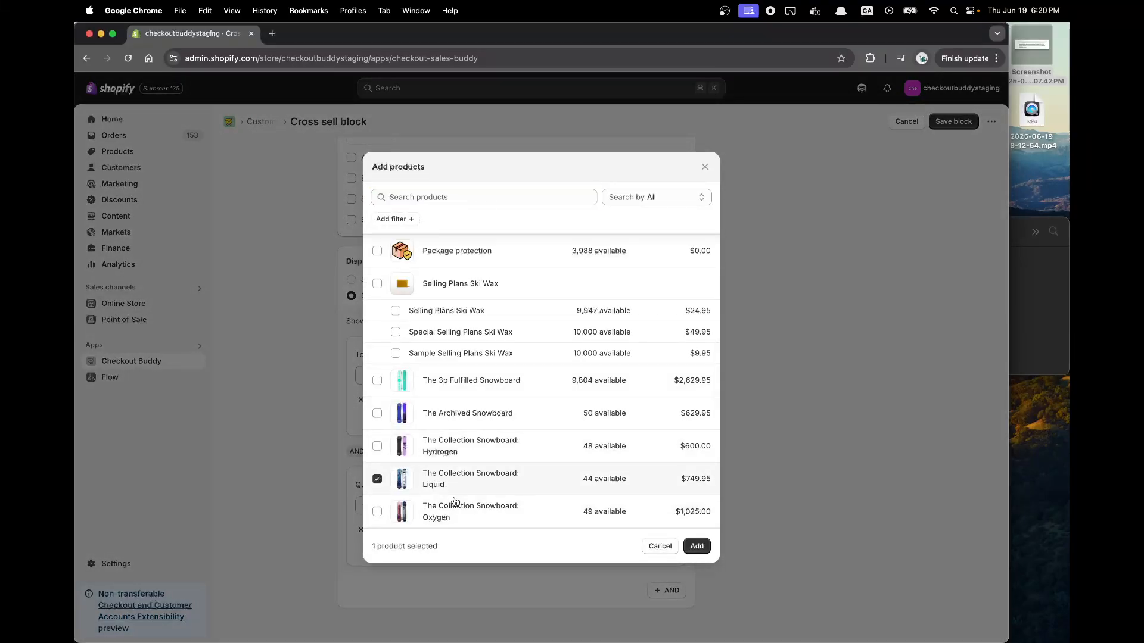
left_click(456, 511)
left_click(696, 547)
left_click(463, 484)
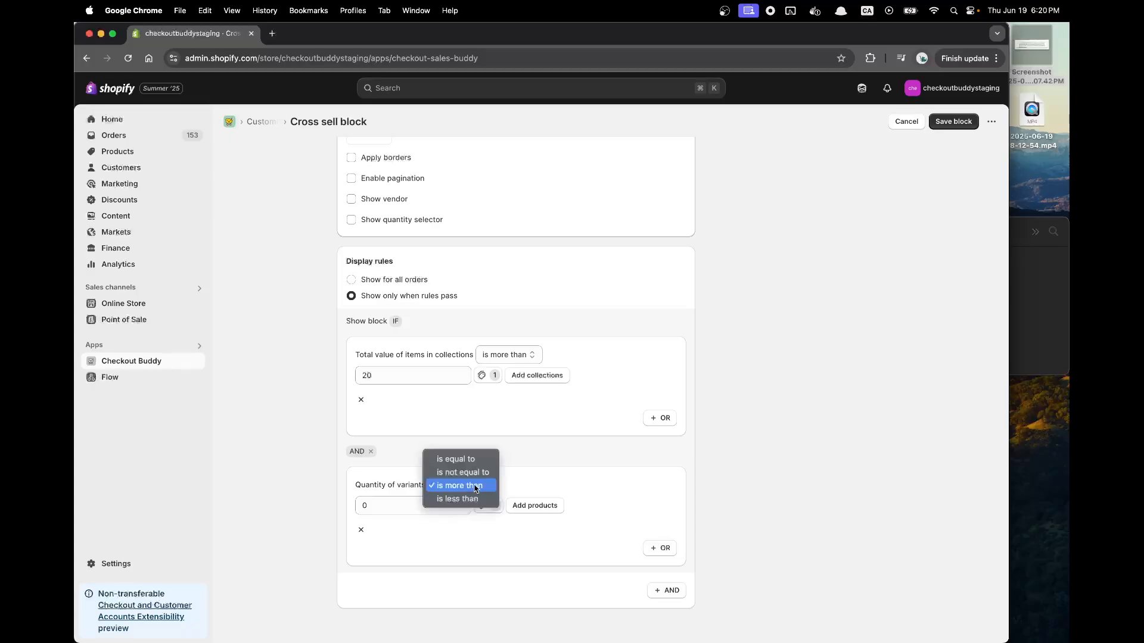
left_click(462, 498)
left_click(442, 506)
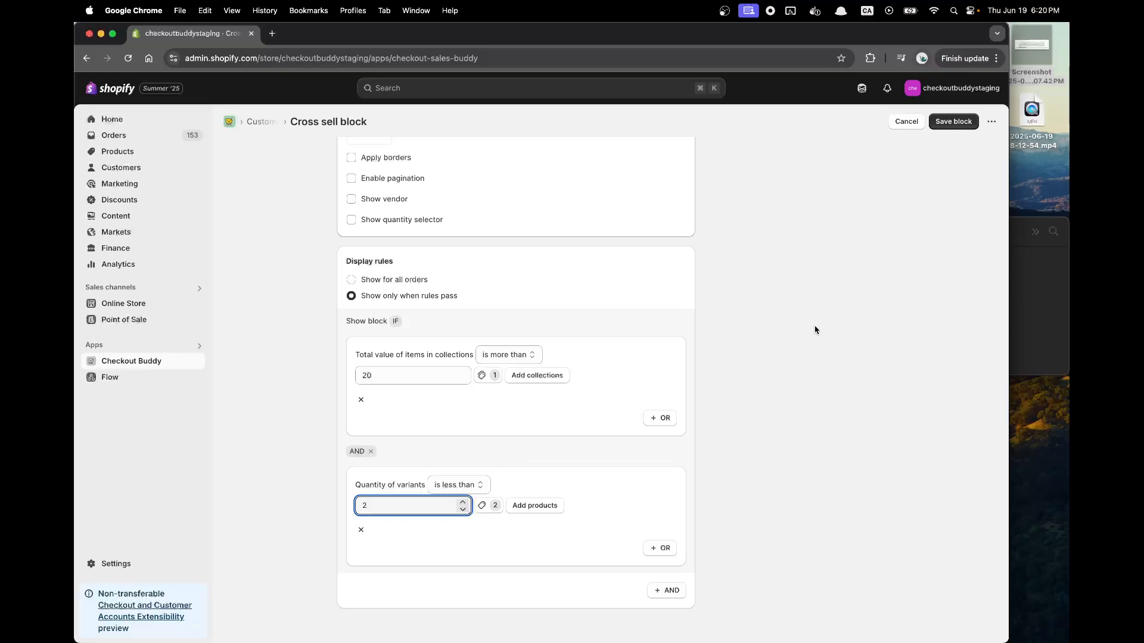
- Review the cross sell block's settings and save the block
scroll(814, 330, "up", 10)
scroll(815, 330, "down", 10)
scroll(814, 330, "up", 8)
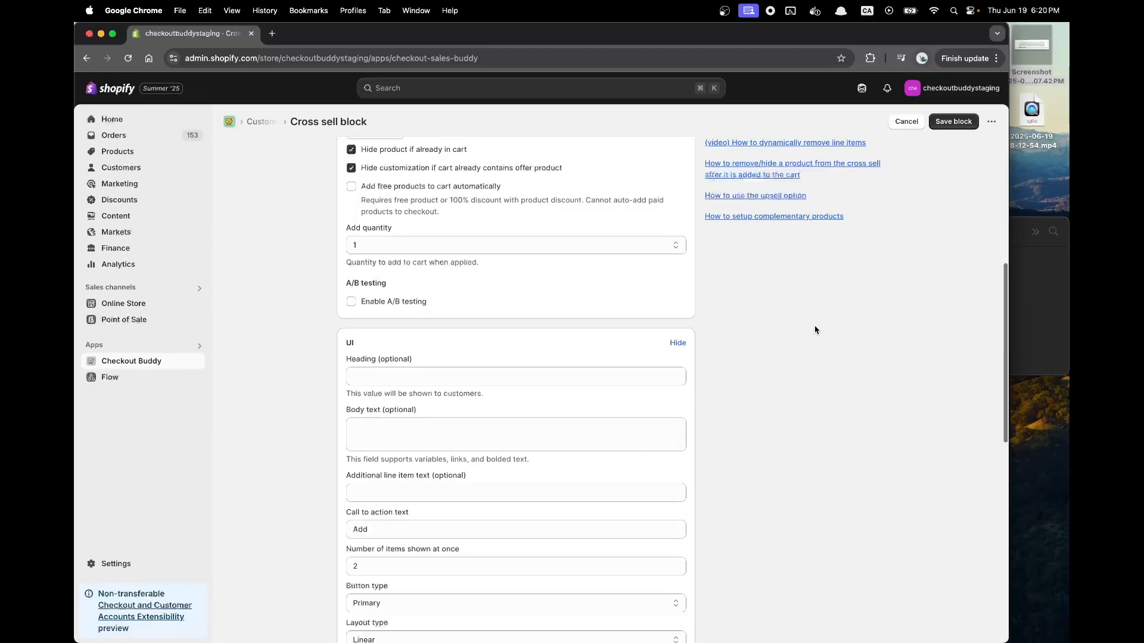
scroll(814, 330, "up", 6)
left_click(953, 120)
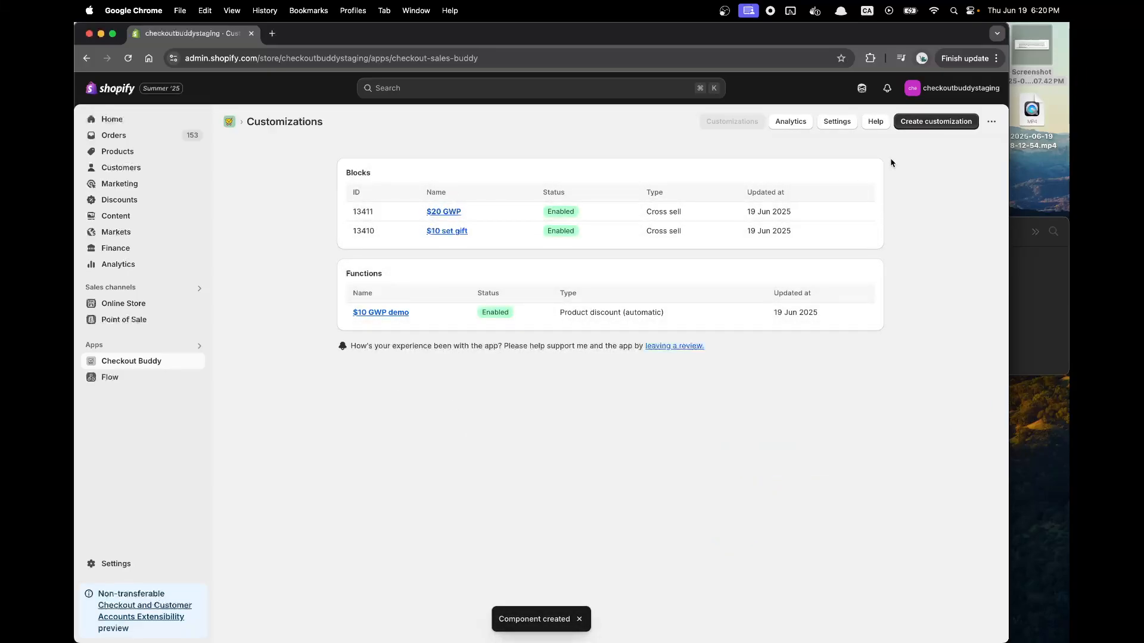
- Create a new automatic Product discount customization and name it "$20 discount gift"
left_click(935, 121)
left_click(326, 179)
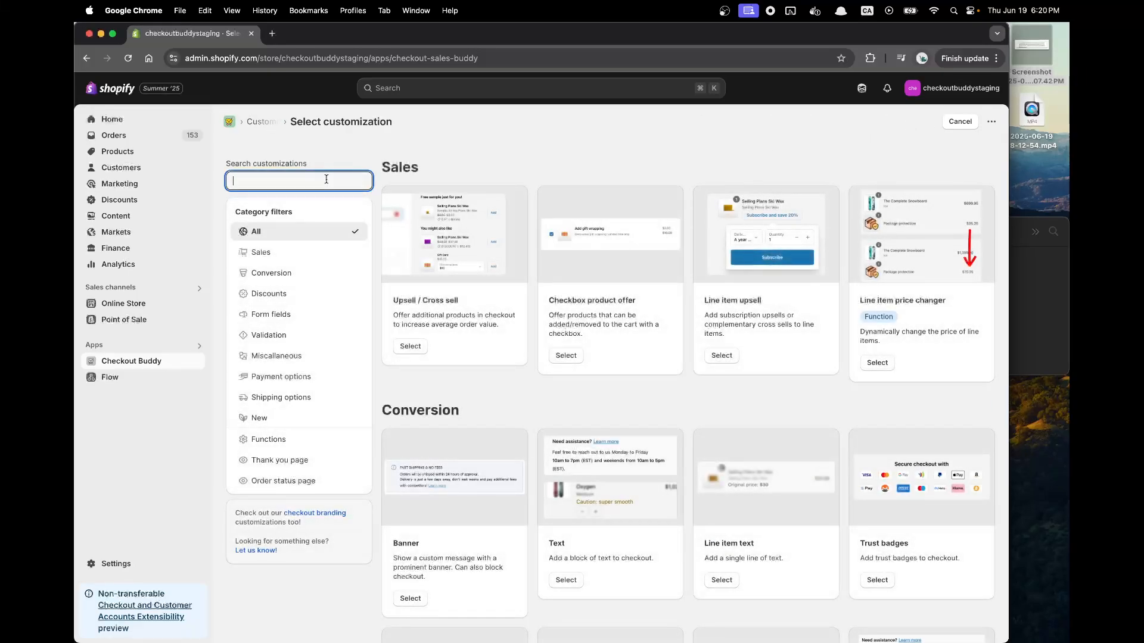
type("produc")
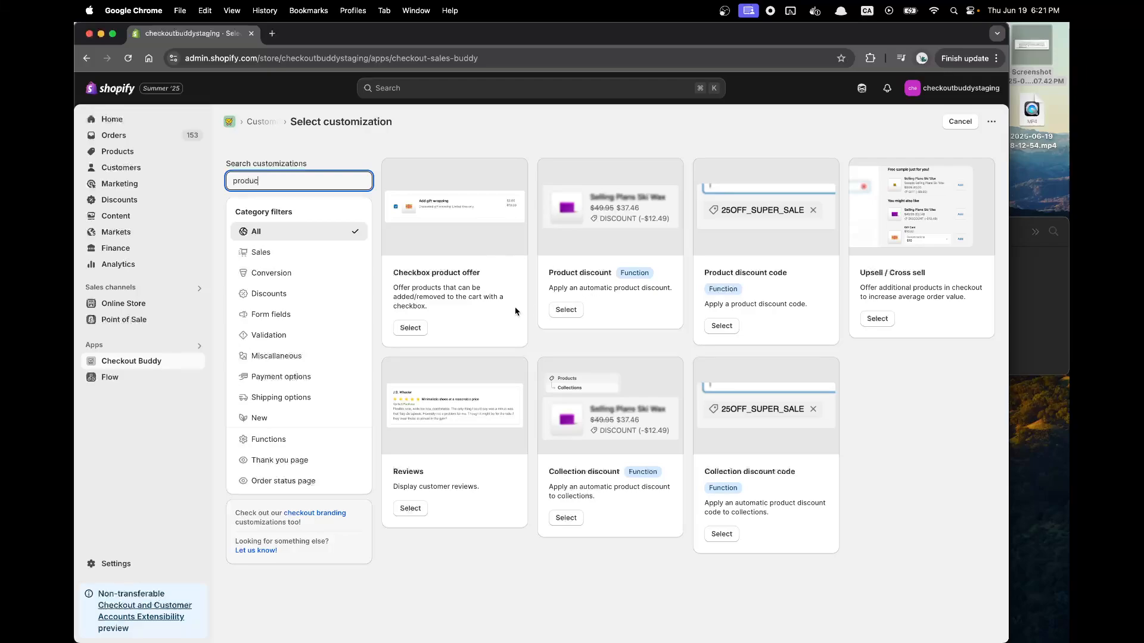
left_click(566, 310)
double_click(388, 210)
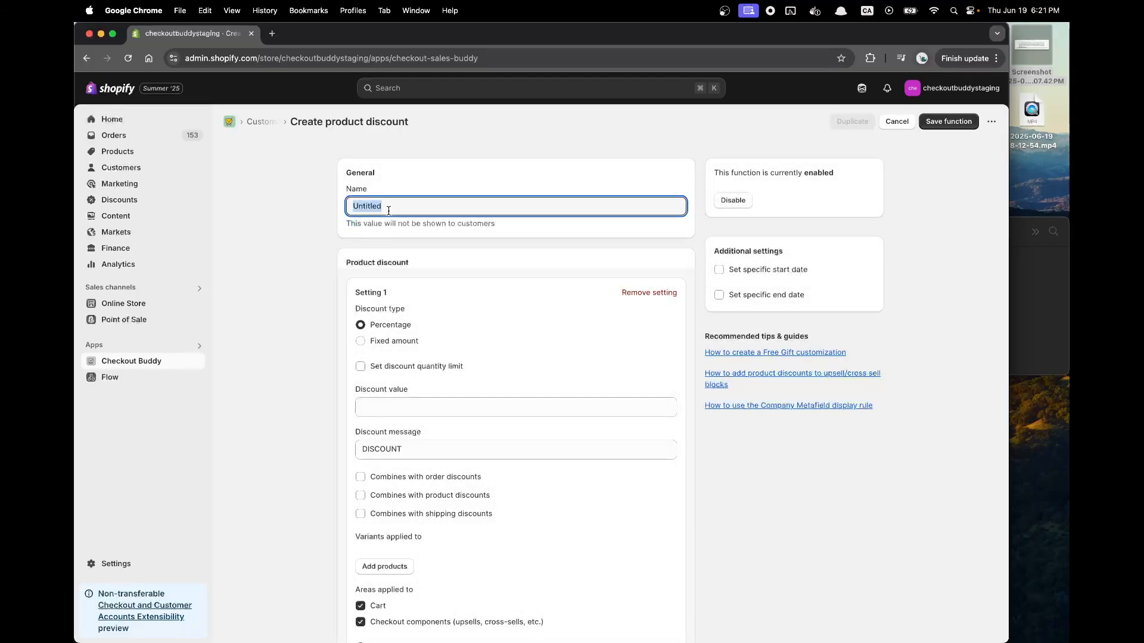
type("$20 discount gift")
- Set the percentage discount value to 100 and the discount message to "GWP_2"
scroll(442, 344, "down", 3)
left_click(441, 331)
type("100")
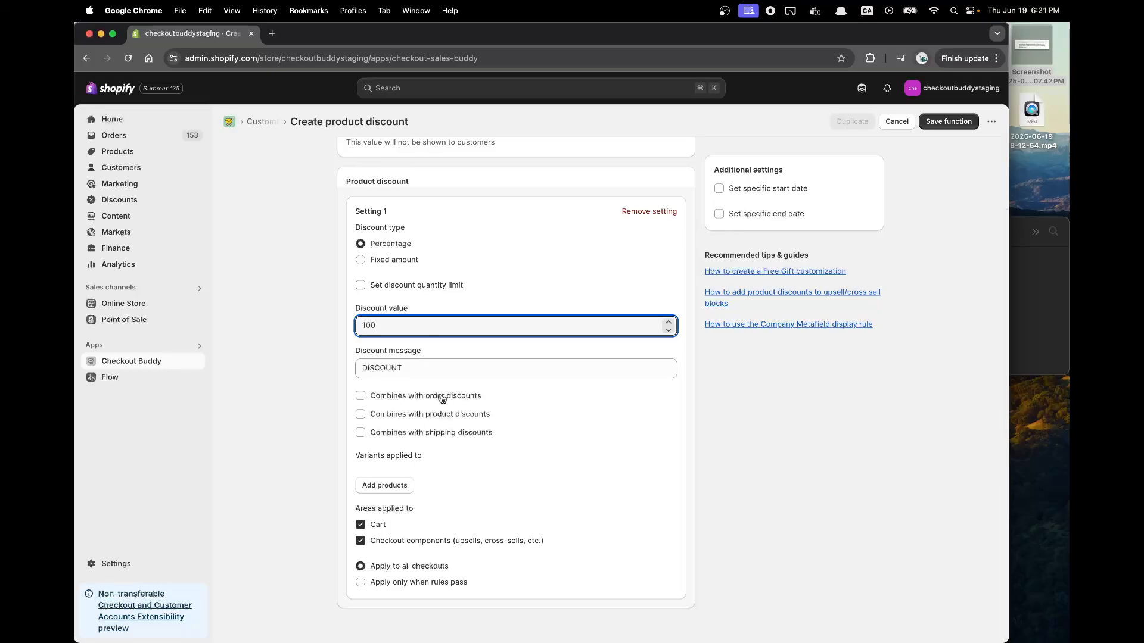
double_click(436, 375)
type("GWP")
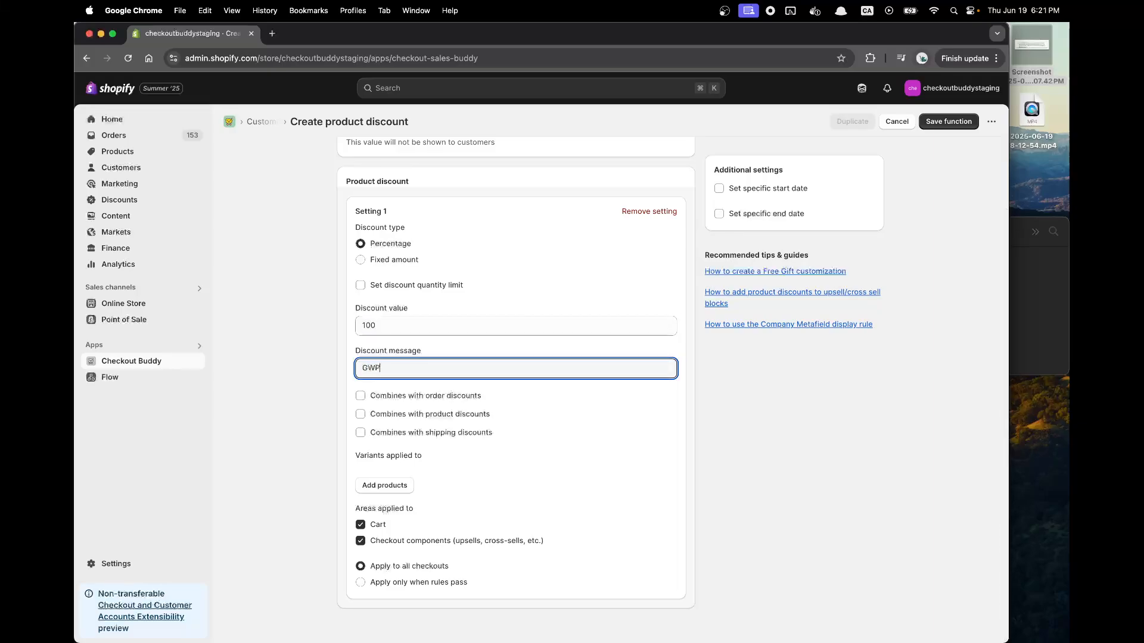
type("_2")
- Let the discount combine with order, product and shipping discounts
left_click(424, 395)
left_click(422, 414)
left_click(420, 432)
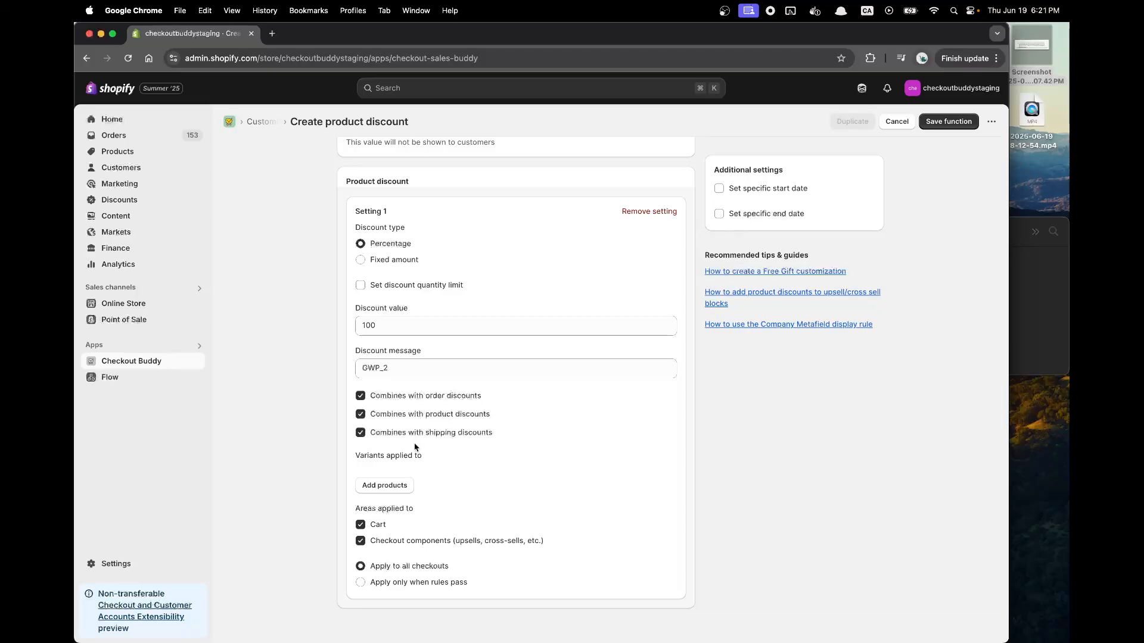
- Add The Collection Snowboard: Liquid and The Collection Snowboard: Oxygen as the variants the discount applies to
left_click(385, 485)
scroll(488, 447, "down", 3)
left_click(465, 479)
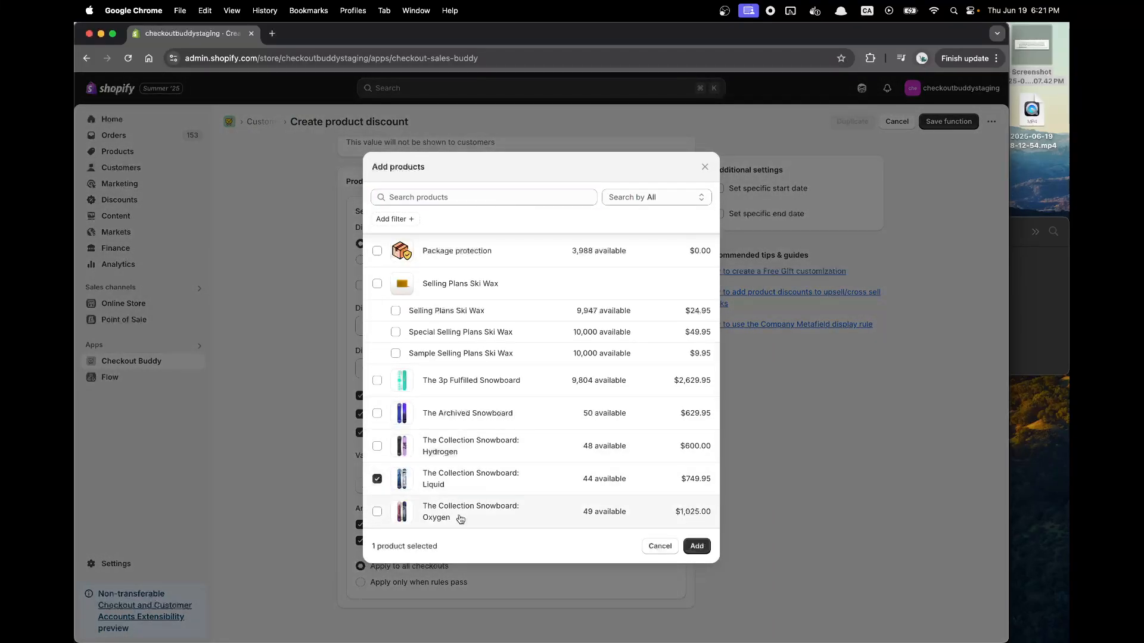
left_click(459, 512)
left_click(696, 546)
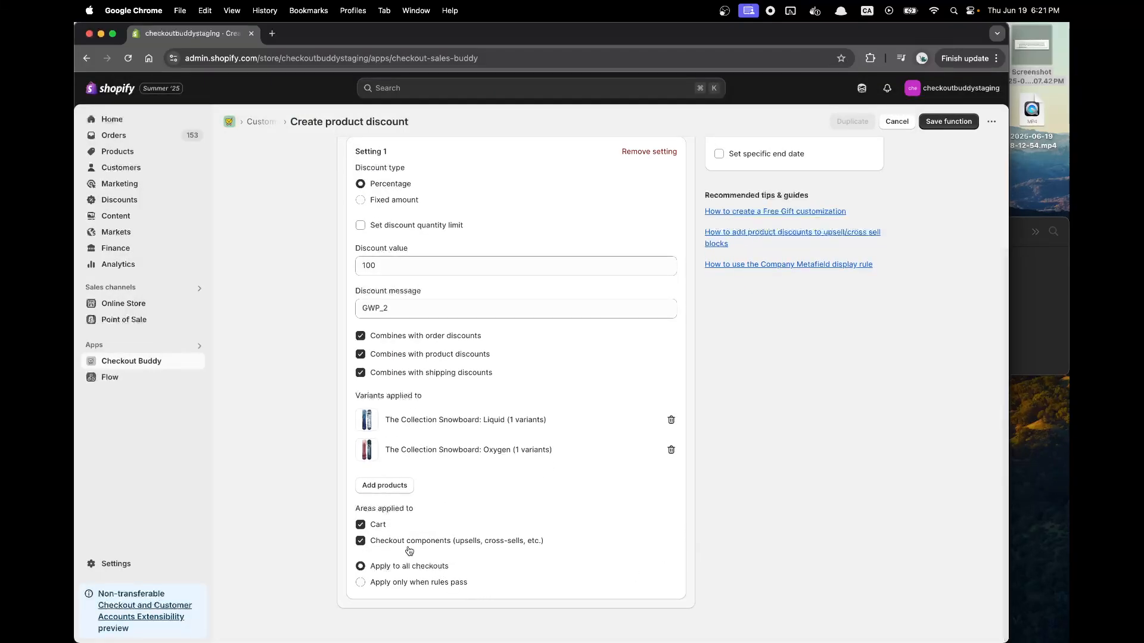
- Exclude the cart from the areas the discount applies to and save the function
left_click(374, 529)
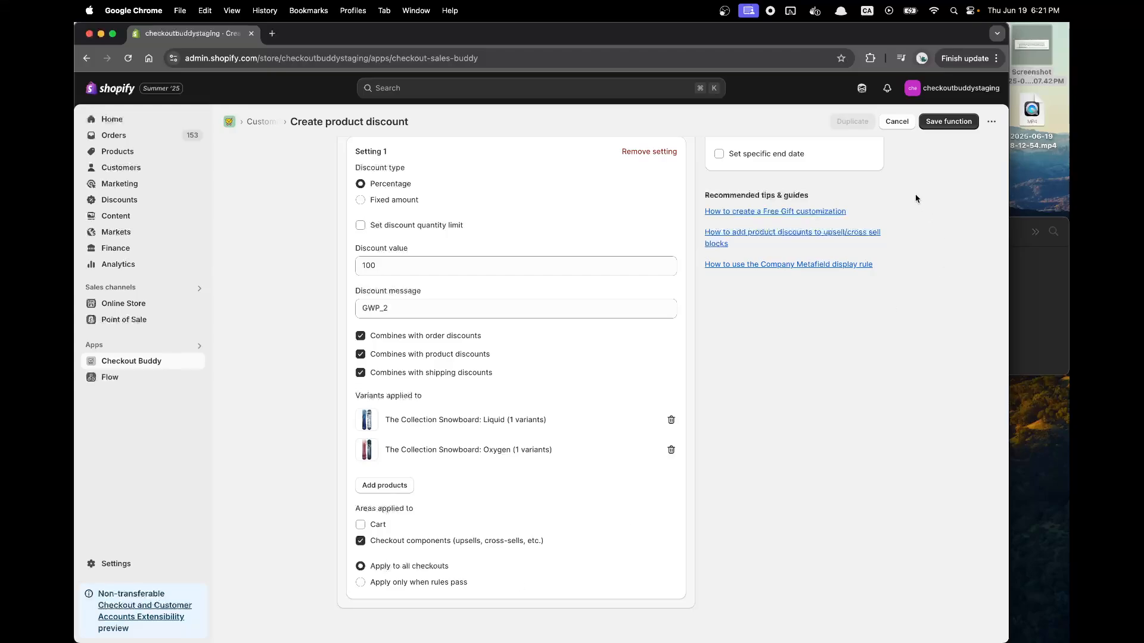
left_click(953, 121)
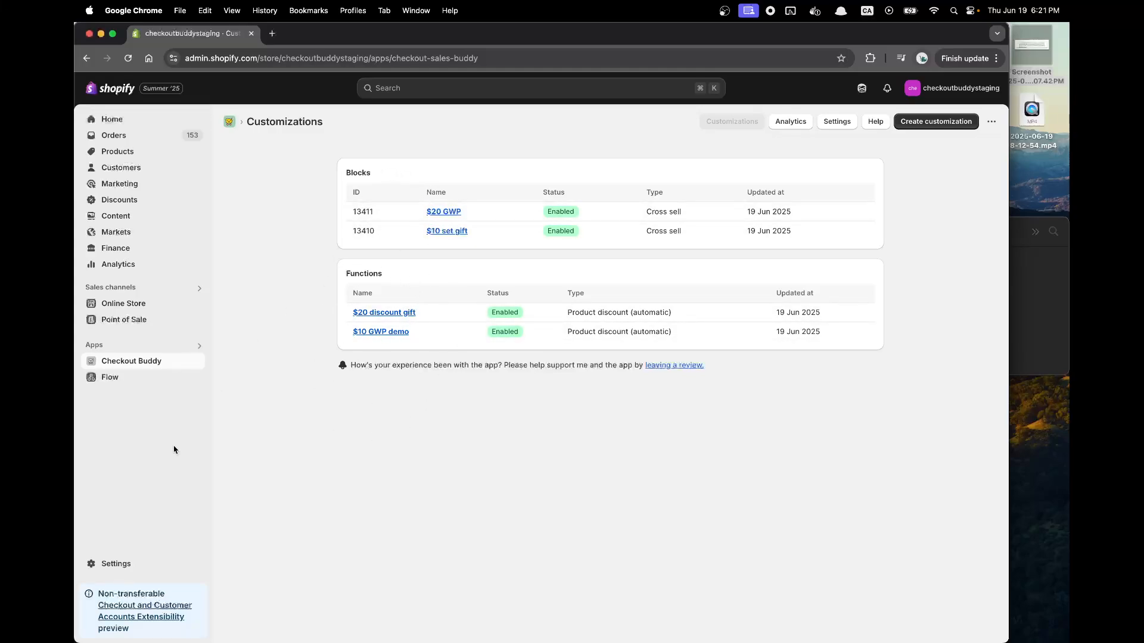
- Open the store's checkout settings in a new browser tab and start customizing the live main configuration
left_click(138, 563, "super")
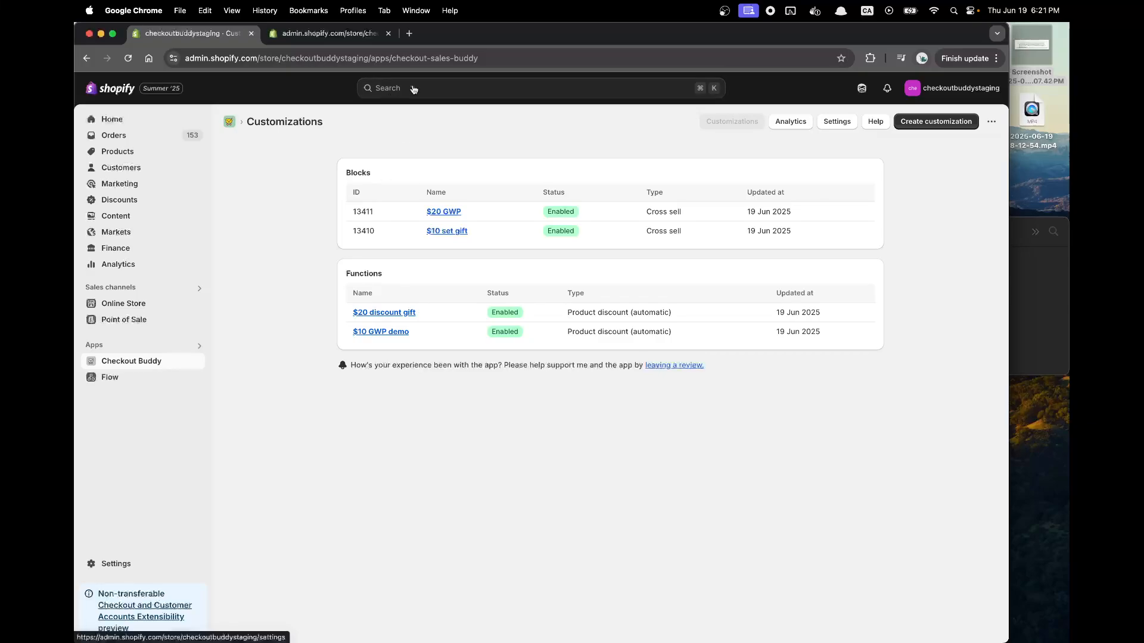
left_click(357, 37)
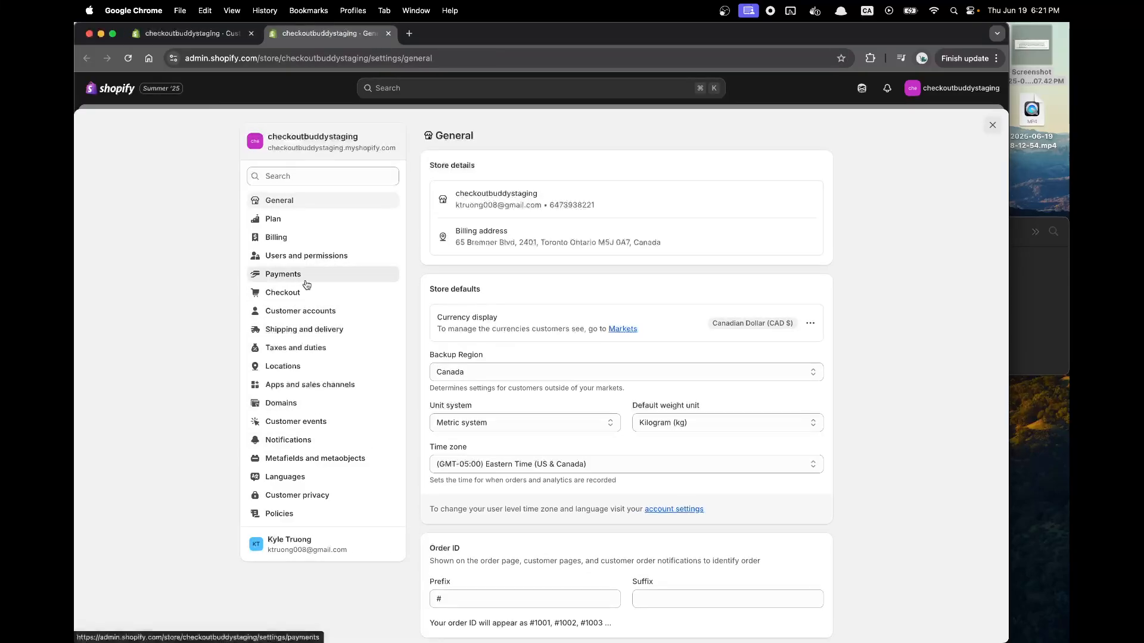
left_click(306, 279)
left_click(294, 294)
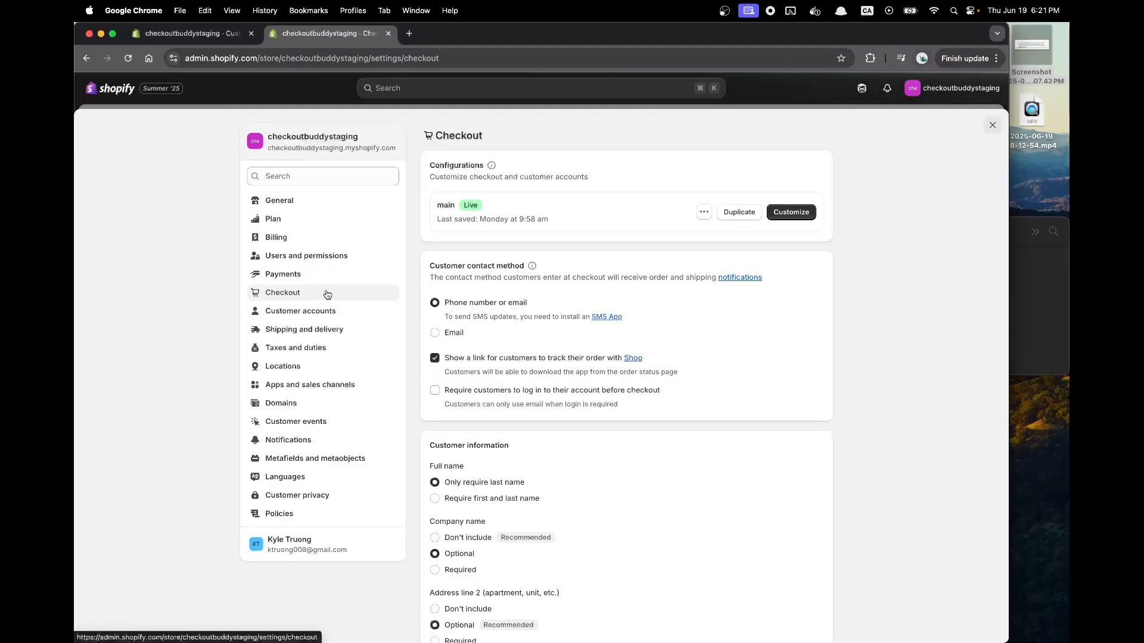
left_click(785, 213)
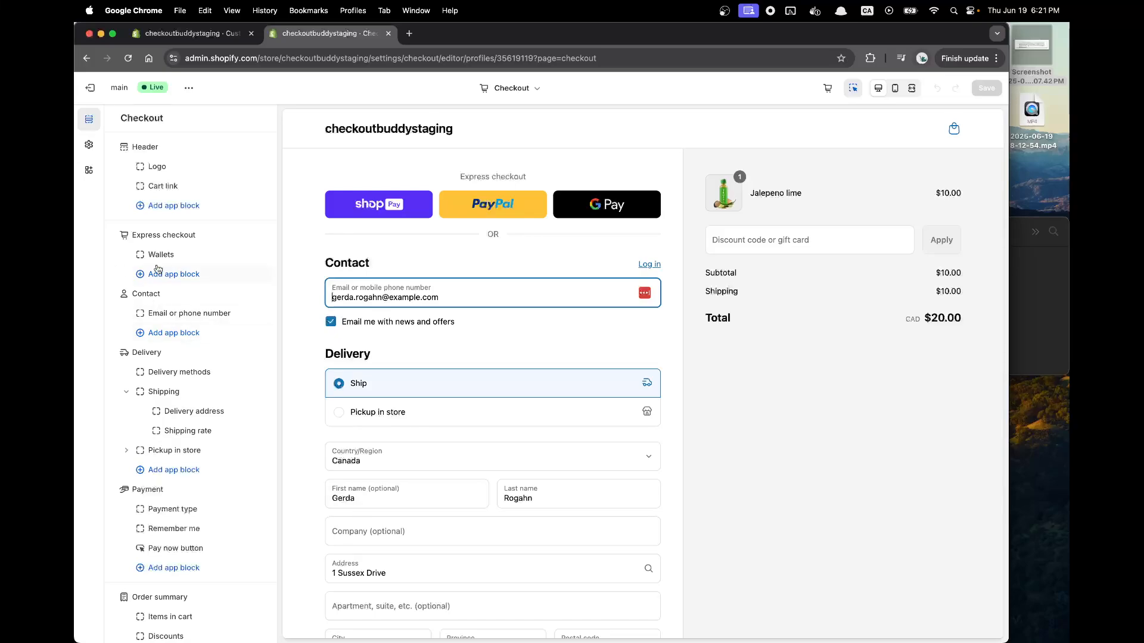
- Add a Checkout Buddy app block to the Contact section and include it in Shop Pay
left_click(172, 335)
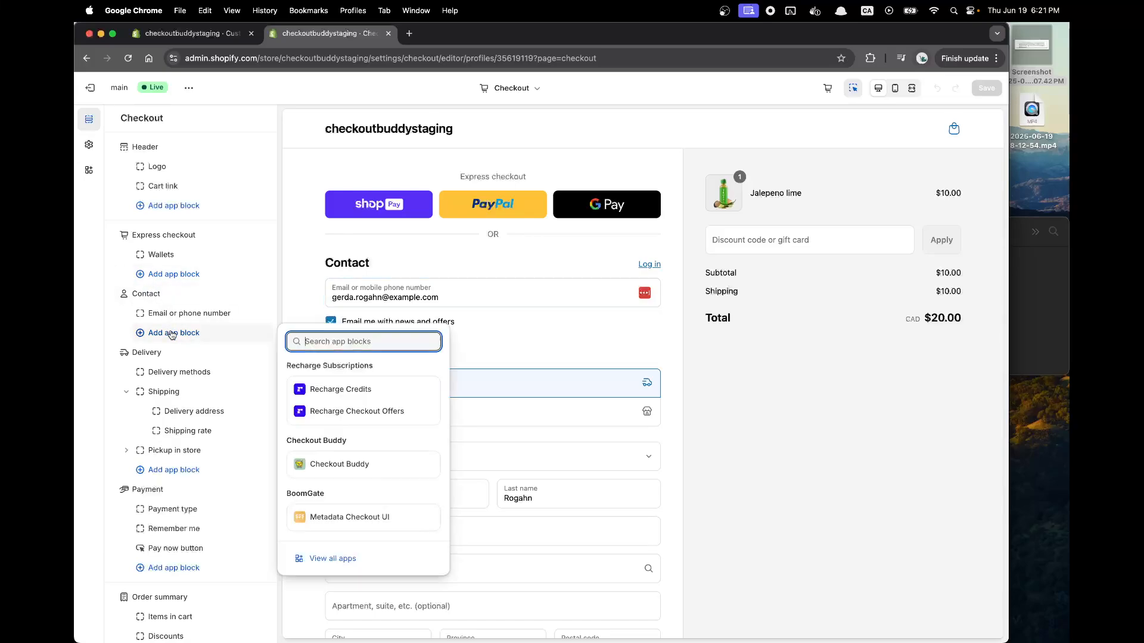
left_click(352, 464)
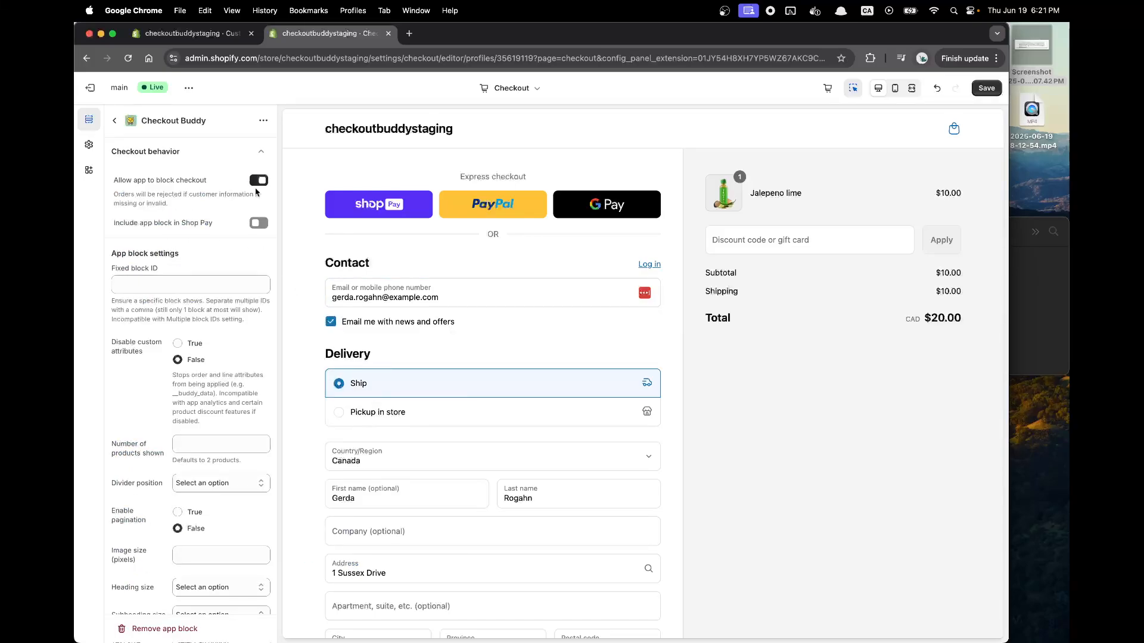
left_click_drag(127, 223, 206, 223)
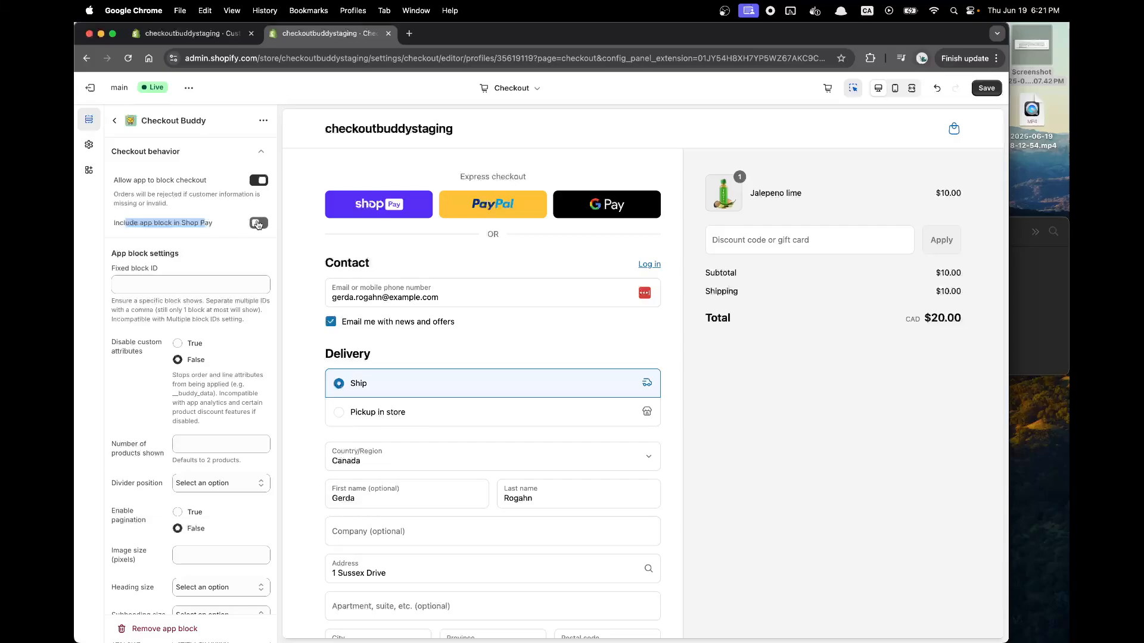
- Set the app block's Fixed block ID to "13410, 13411", the IDs of the $10 set gift and $20 GWP blocks
left_click(140, 294)
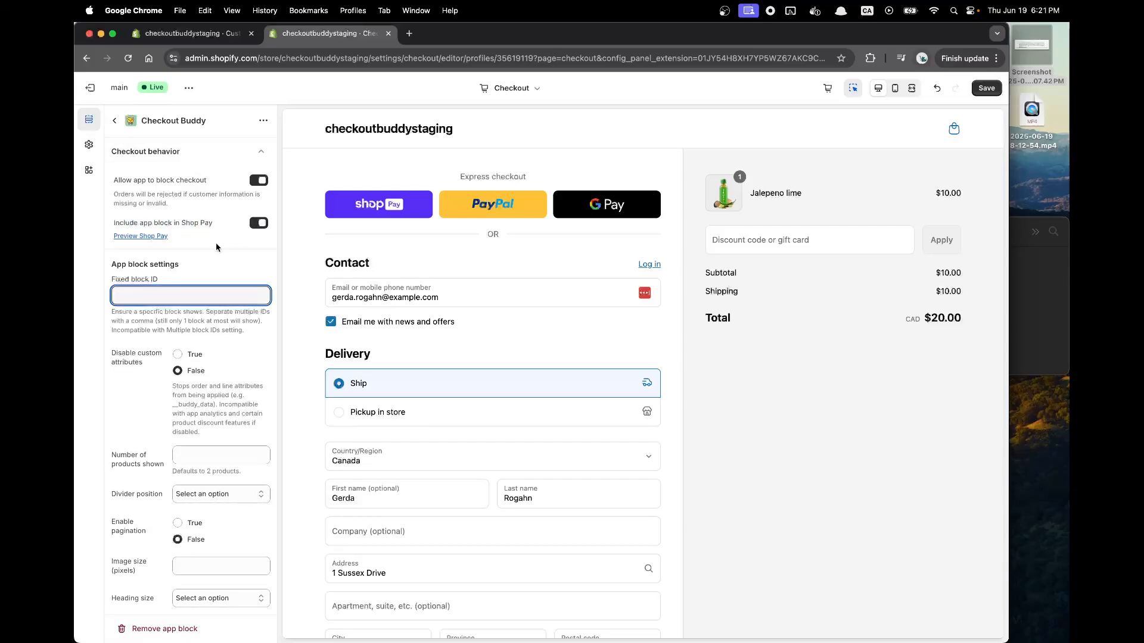
left_click(197, 34)
left_click(307, 34)
left_click(237, 37)
left_click(329, 34)
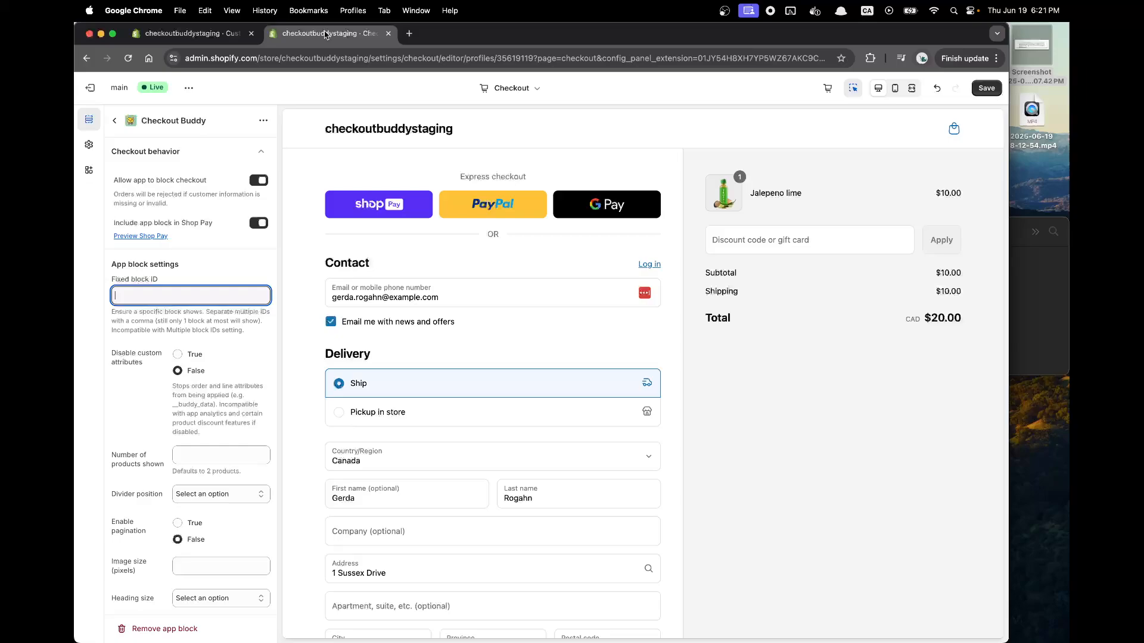
left_click(231, 37)
left_click(318, 35)
left_click(213, 36)
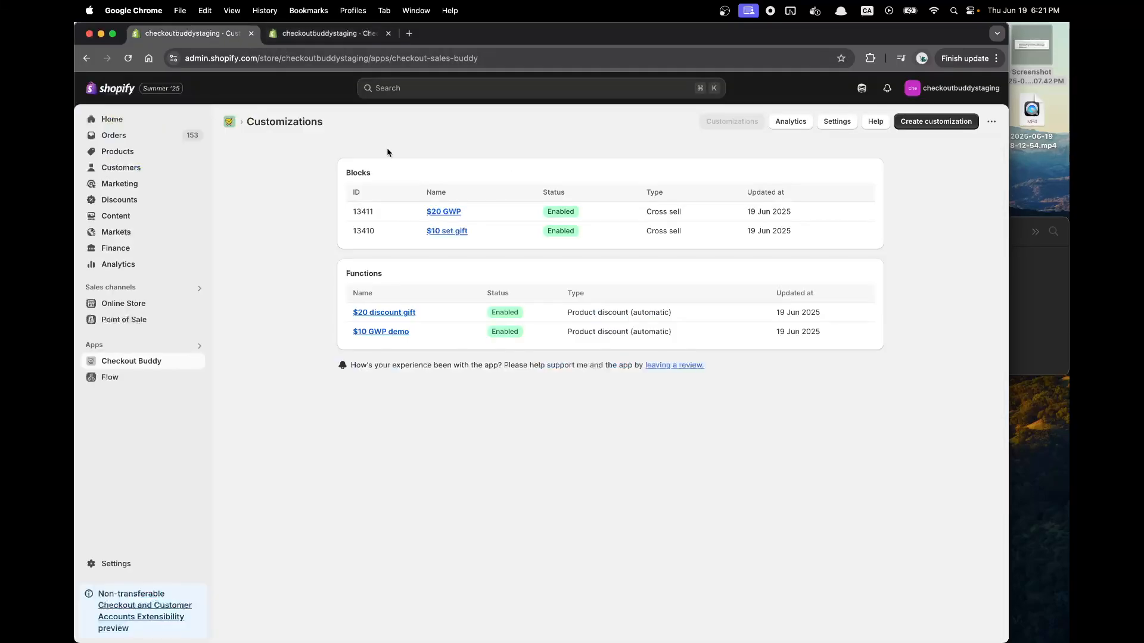
left_click(361, 239)
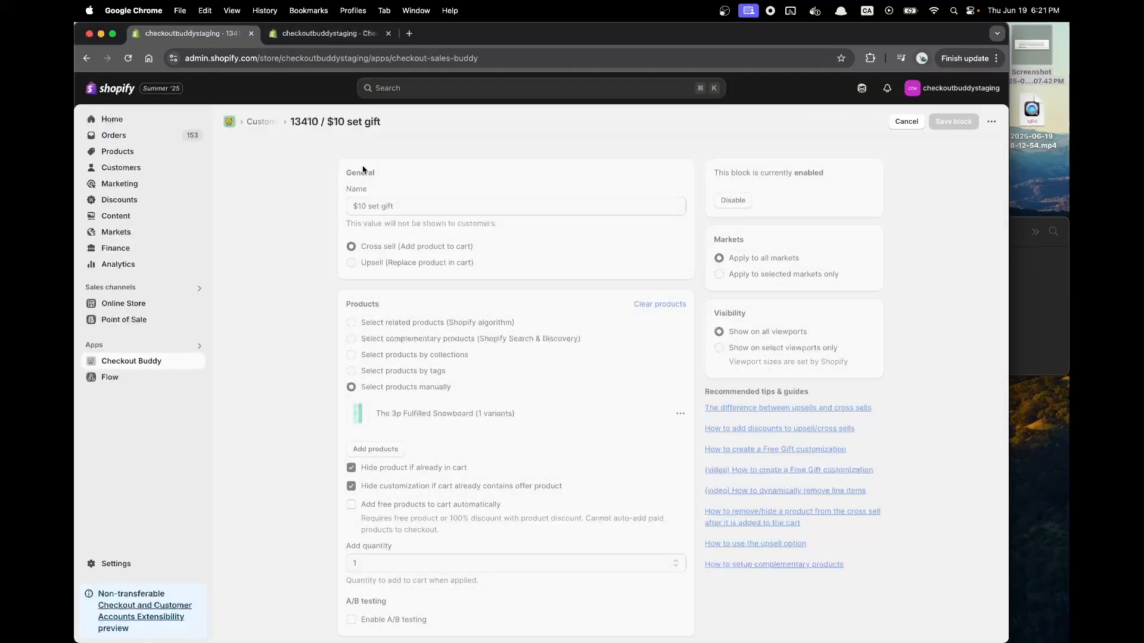
double_click(310, 122)
left_click(329, 34)
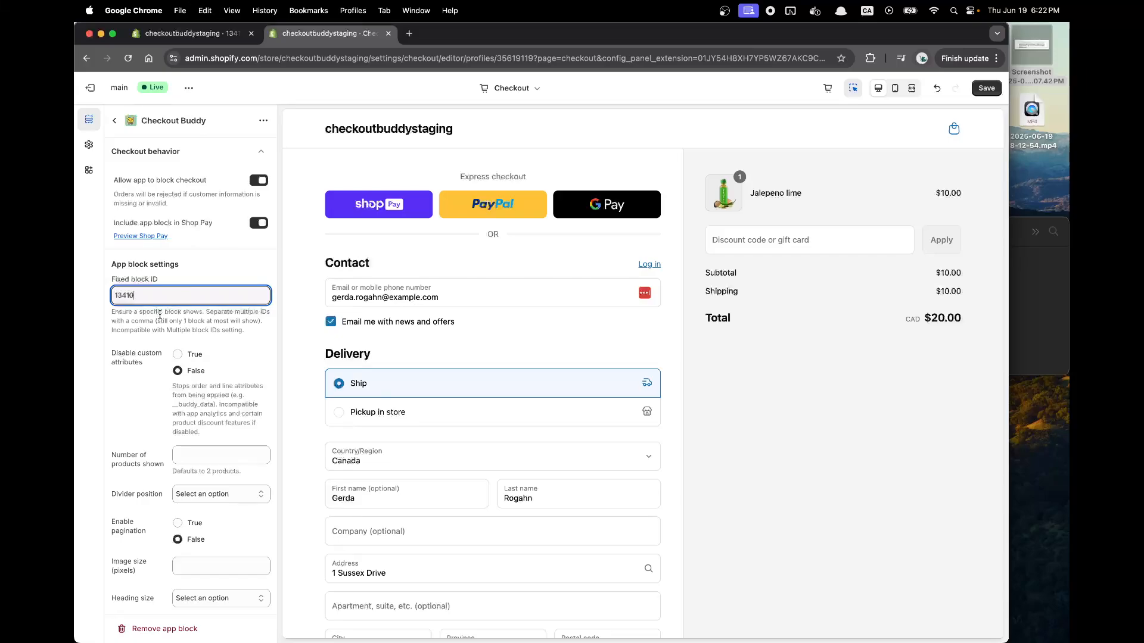
type(", 13411")
left_click(188, 37)
left_click(906, 122)
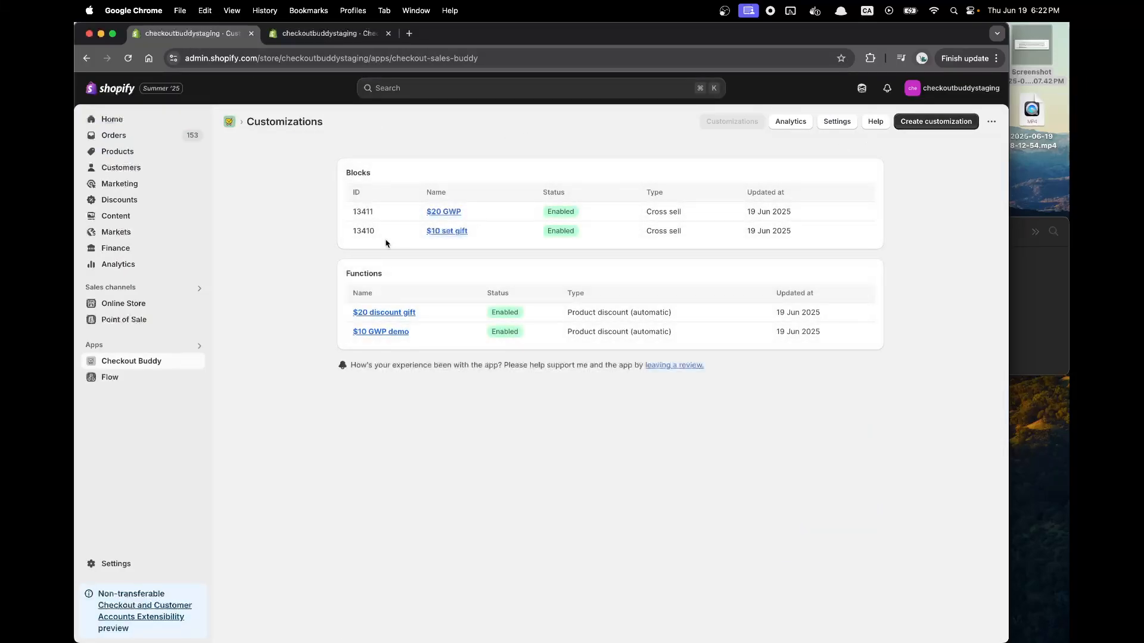
left_click(354, 36)
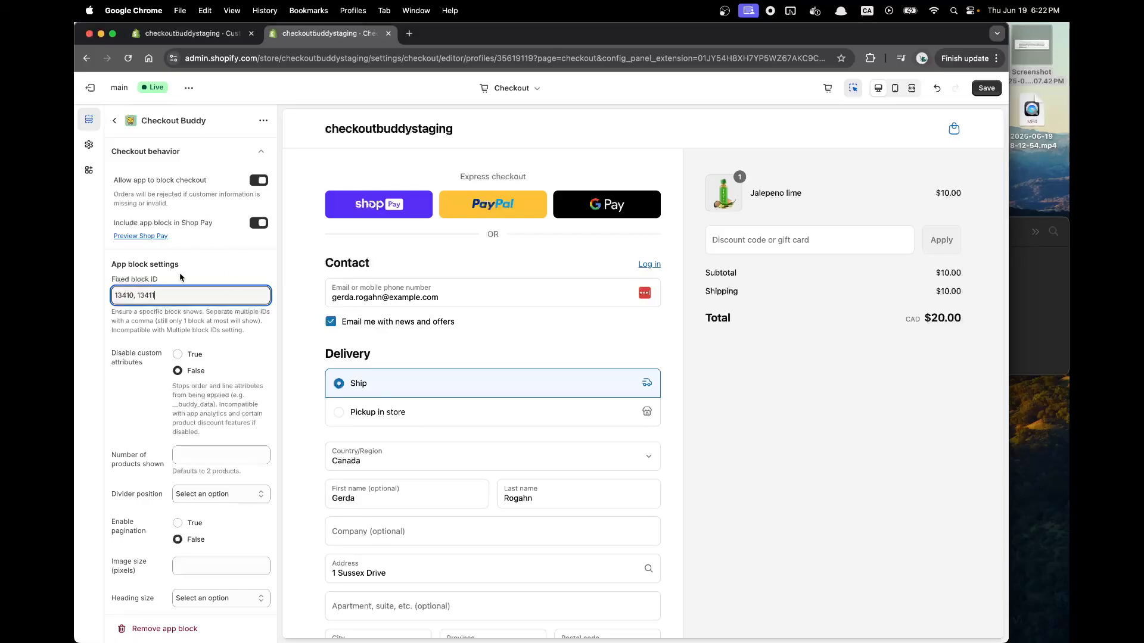
- Compare the fixed block IDs with the Customizations list and look through the remaining app block settings
left_click_drag(112, 278, 152, 279)
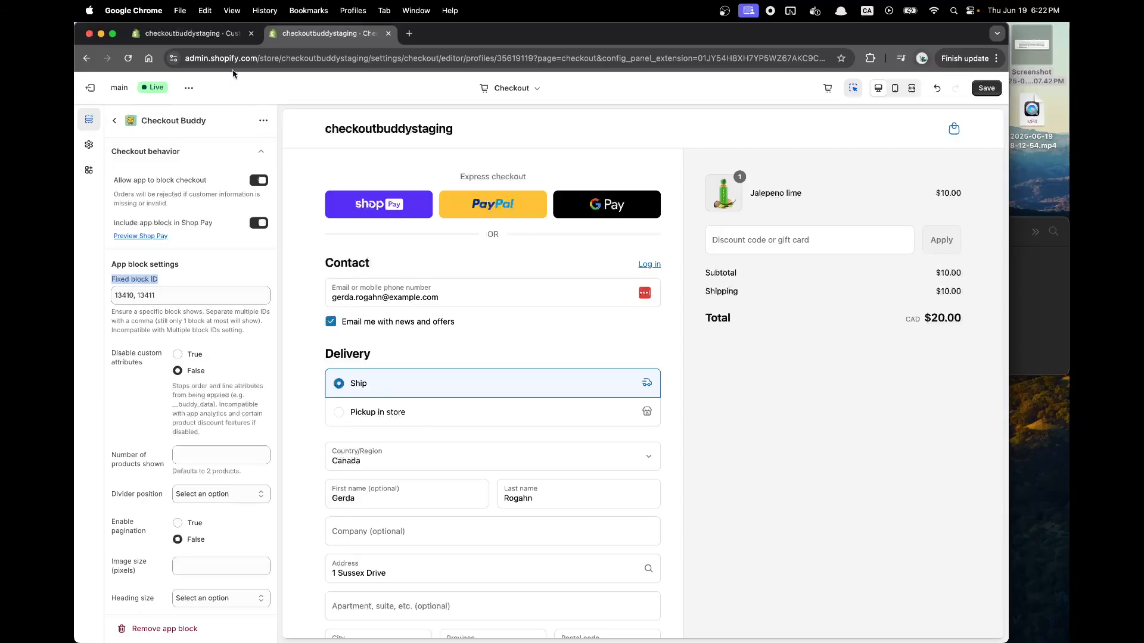
left_click(208, 37)
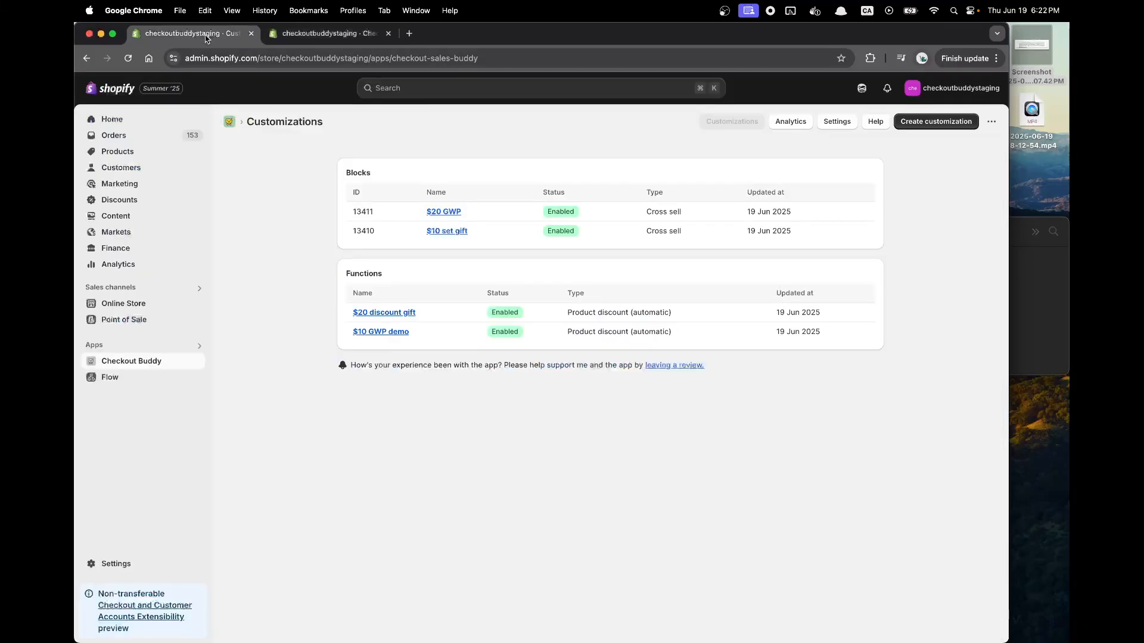
left_click(329, 33)
left_click(228, 39)
left_click(284, 38)
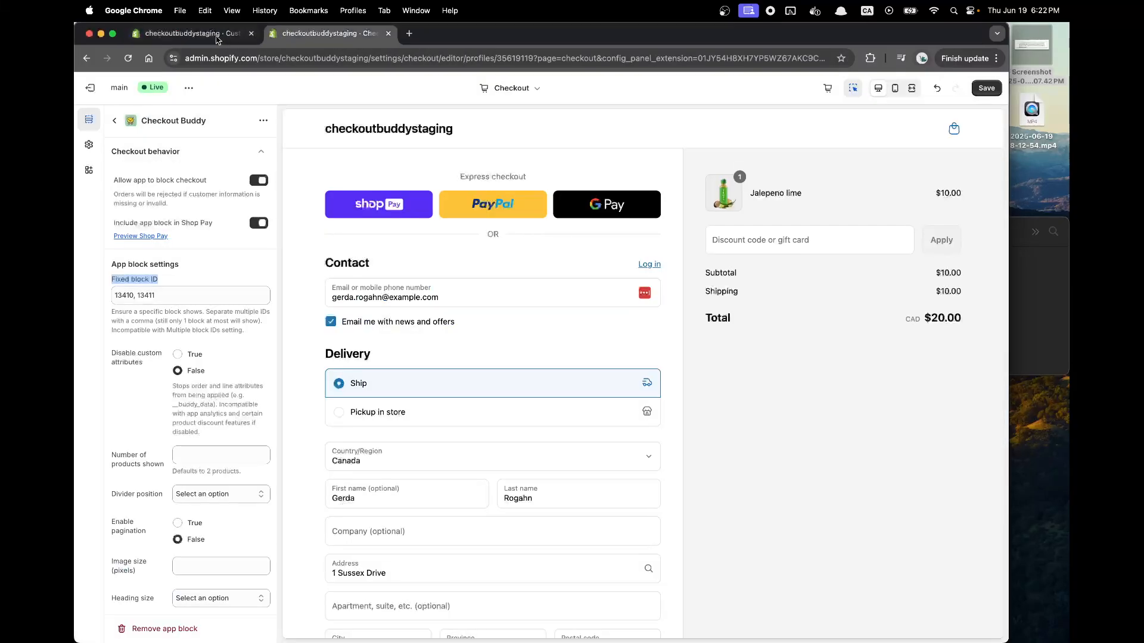
left_click(218, 37)
left_click(312, 38)
scroll(214, 347, "down", 5)
scroll(216, 358, "up", 5)
- Return to the checkout section list and save the main checkout configuration
left_click_drag(114, 222, 247, 221)
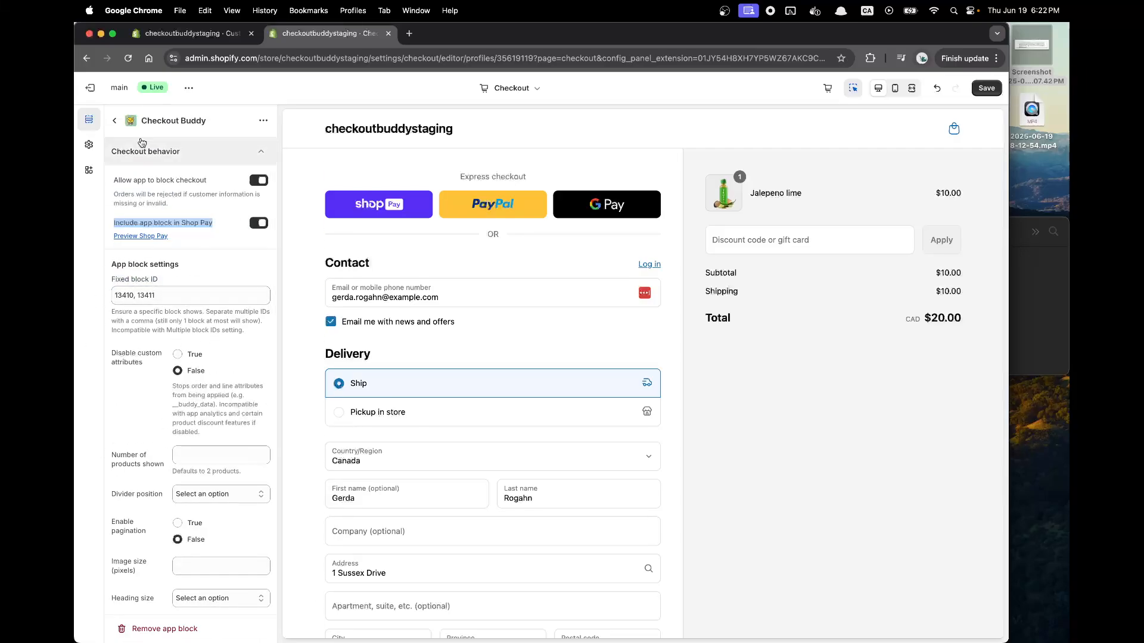
left_click(114, 121)
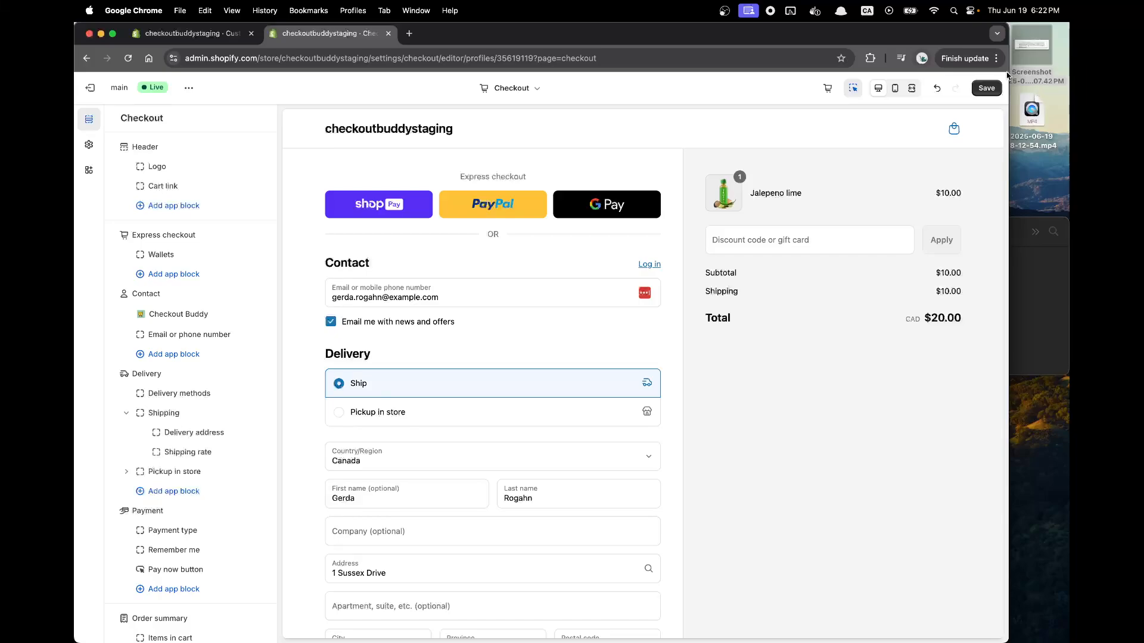
left_click(987, 88)
- Open the online store in its own browser tab and remove The 3p Fulfilled Snowboard from the cart
left_click(196, 33)
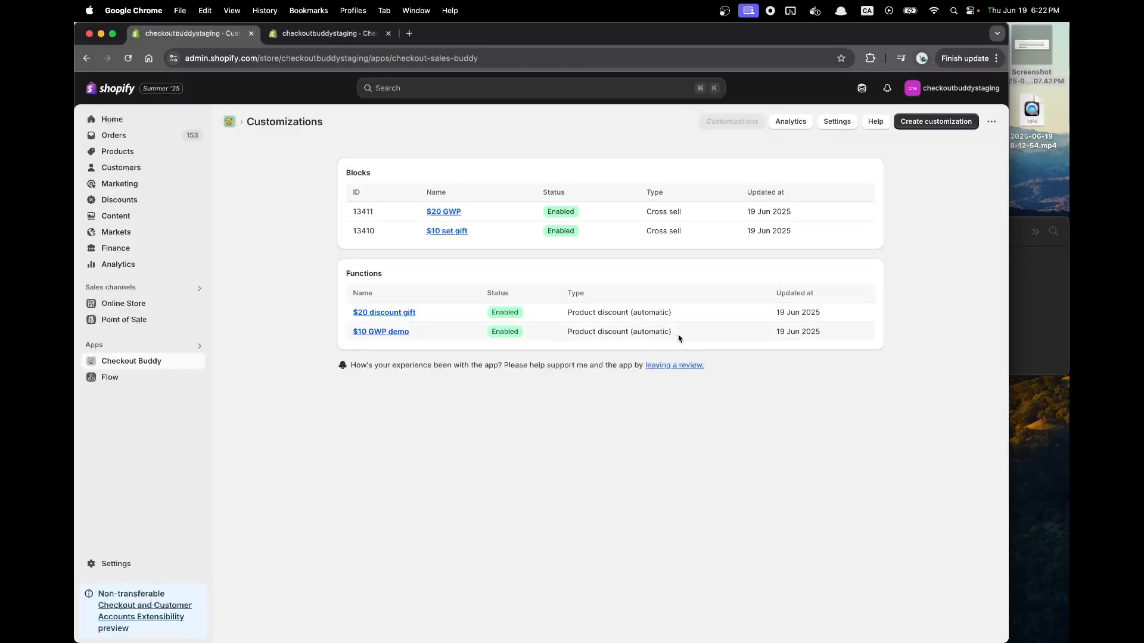
left_click(198, 303)
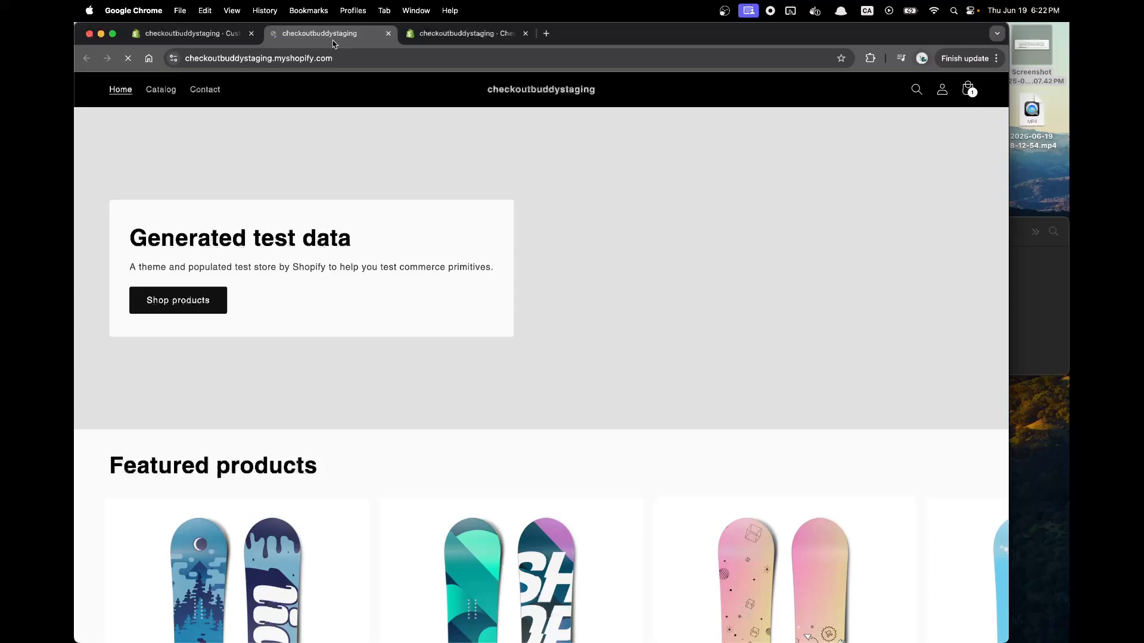
left_click_drag(335, 43, 471, 35)
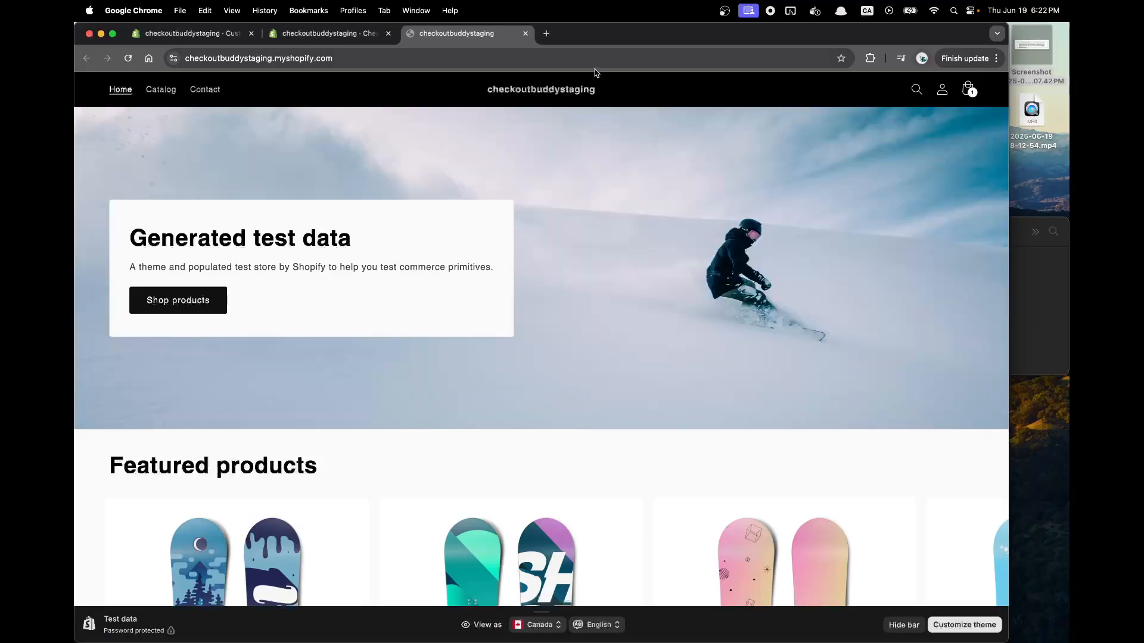
left_click(968, 89)
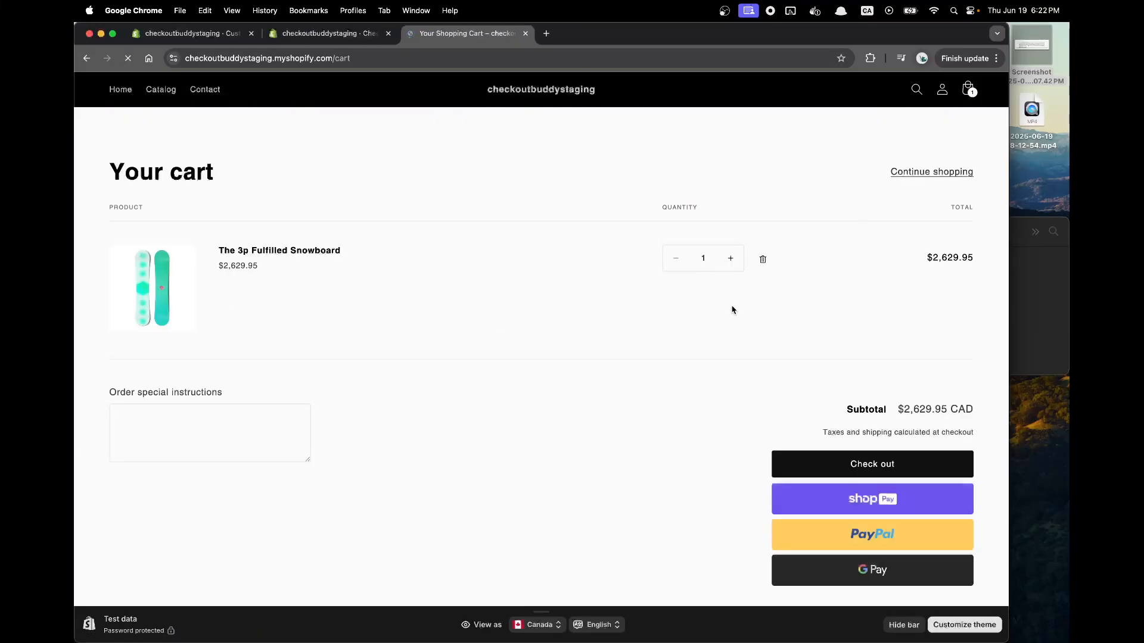
left_click(766, 266)
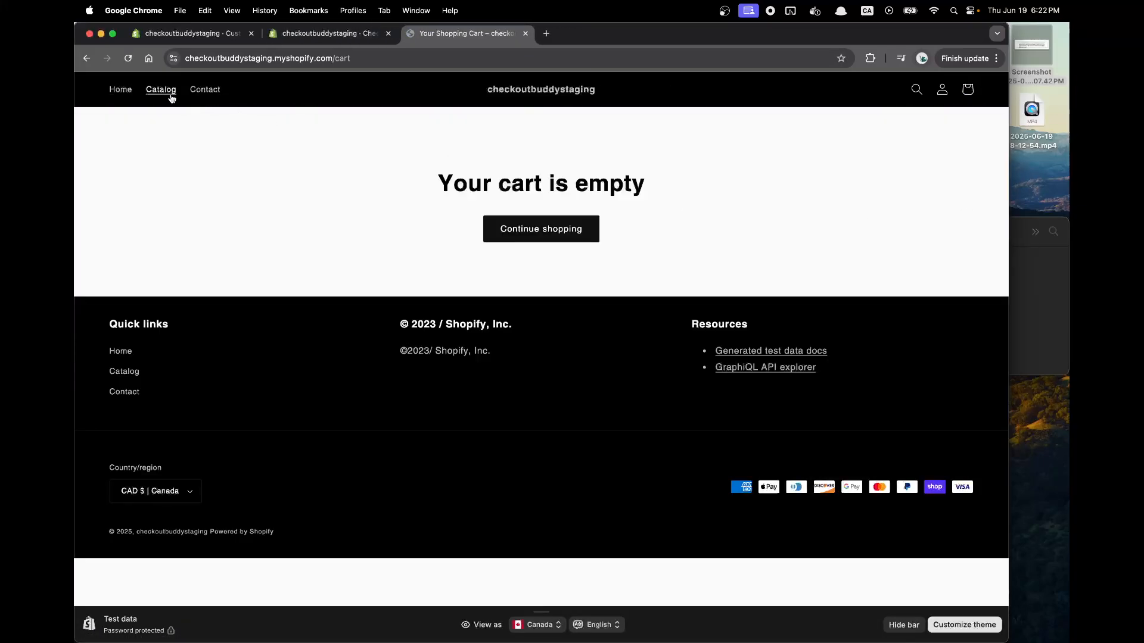
- Find Jalepeno lime in the store catalog and add one to the cart
left_click(162, 91)
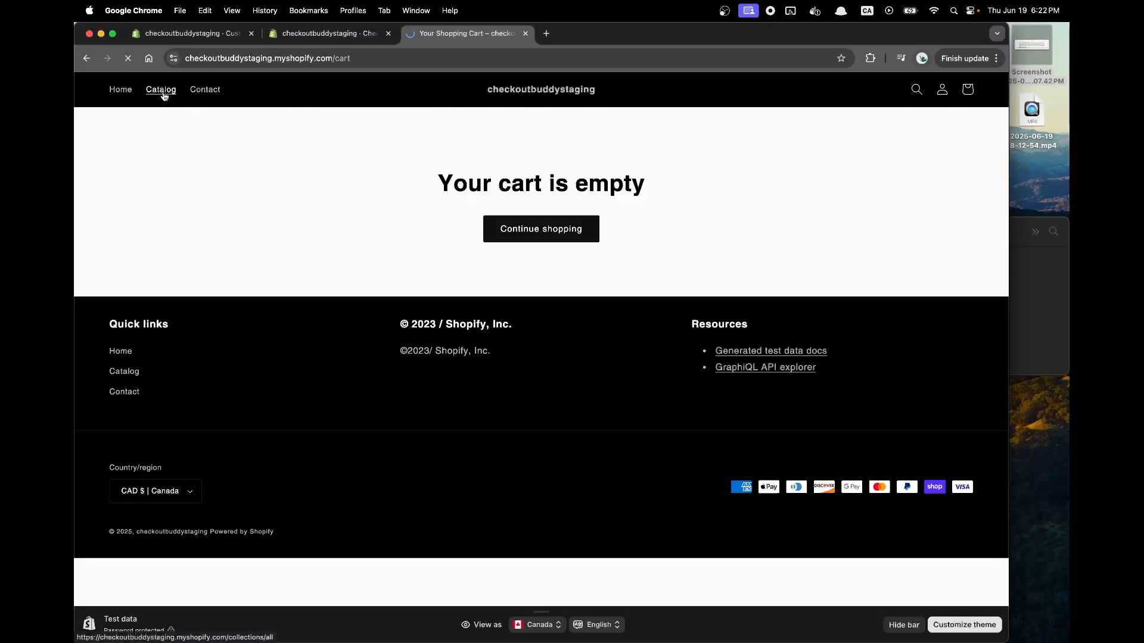
scroll(433, 415, "down", 2)
scroll(431, 412, "down", 2)
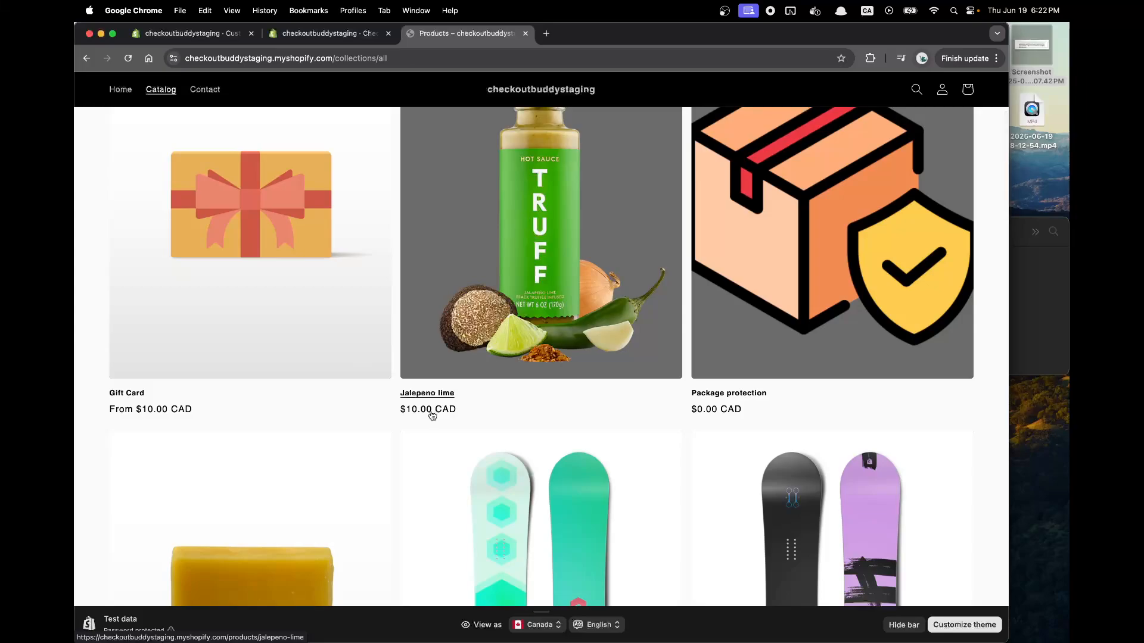
left_click(590, 262)
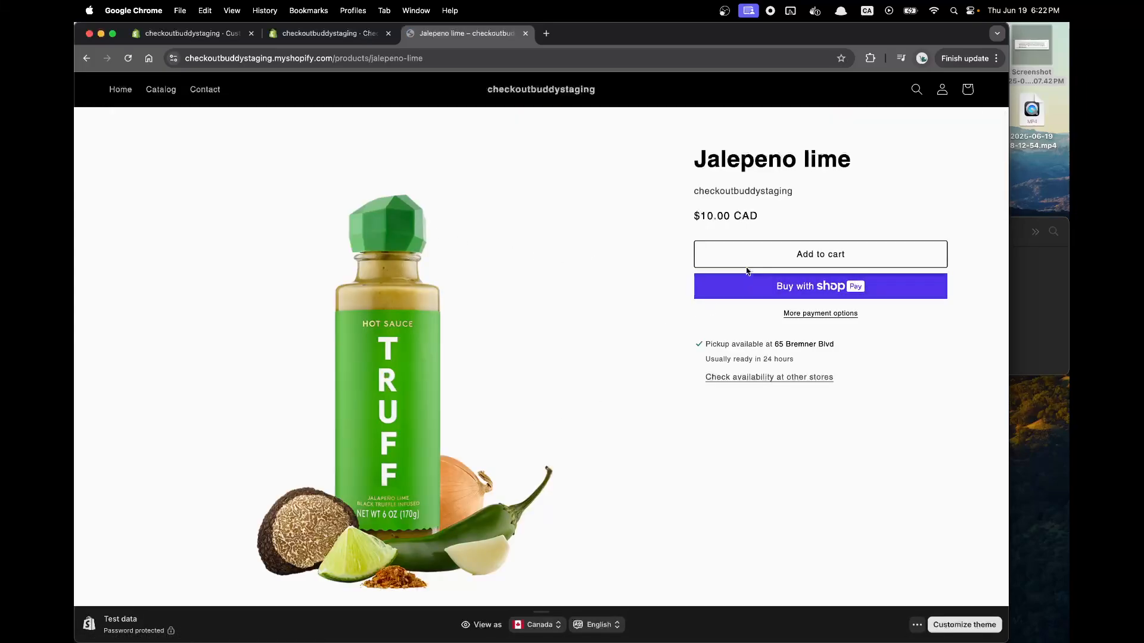
left_click(753, 260)
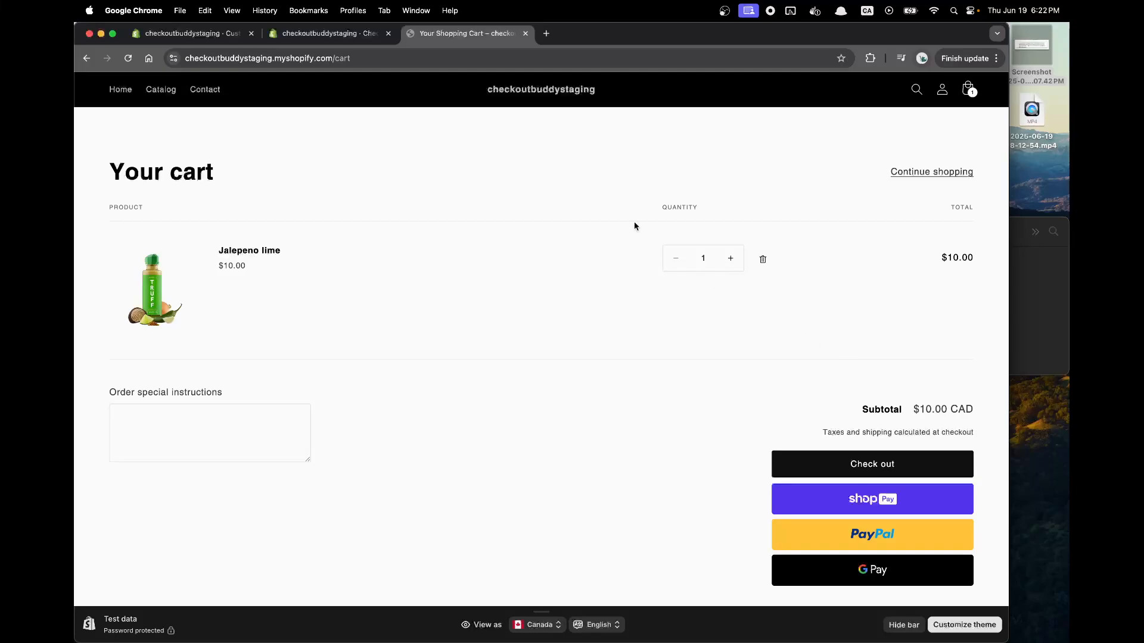
- Let the $10 set gift block add free products to the cart automatically, and save the block
left_click(317, 34)
left_click(201, 34)
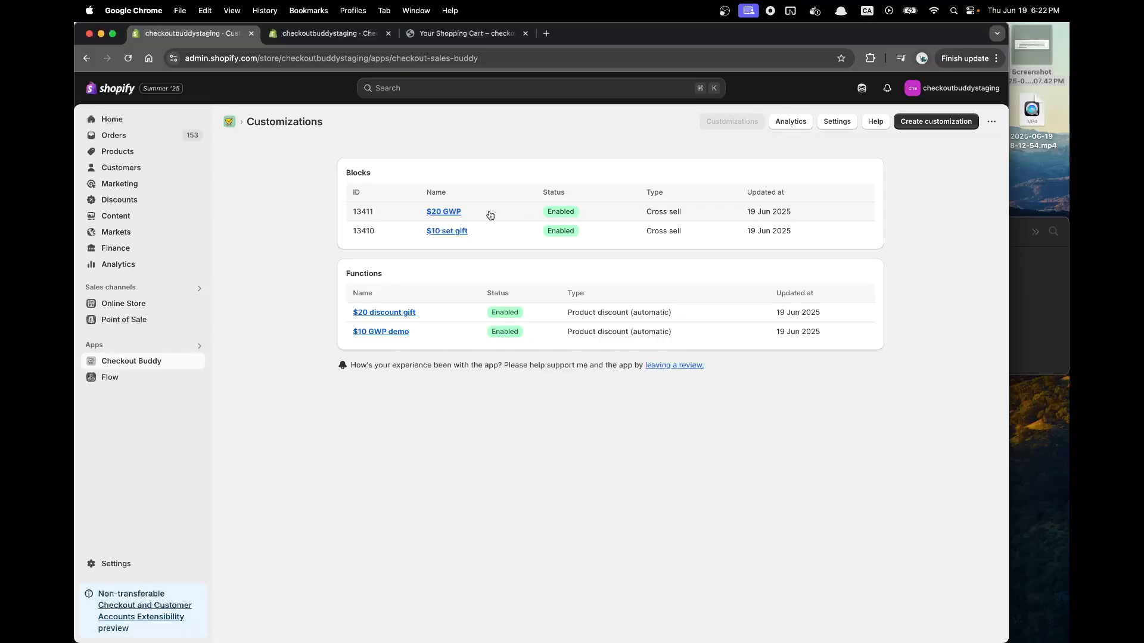
left_click(486, 229)
scroll(477, 417, "down", 5)
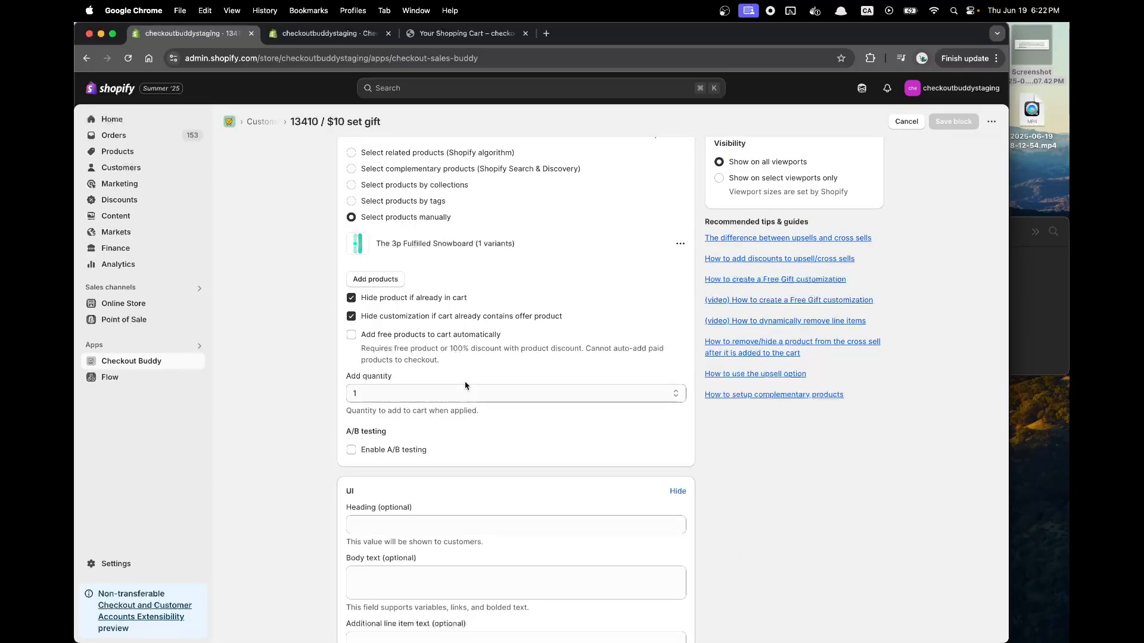
left_click(454, 336)
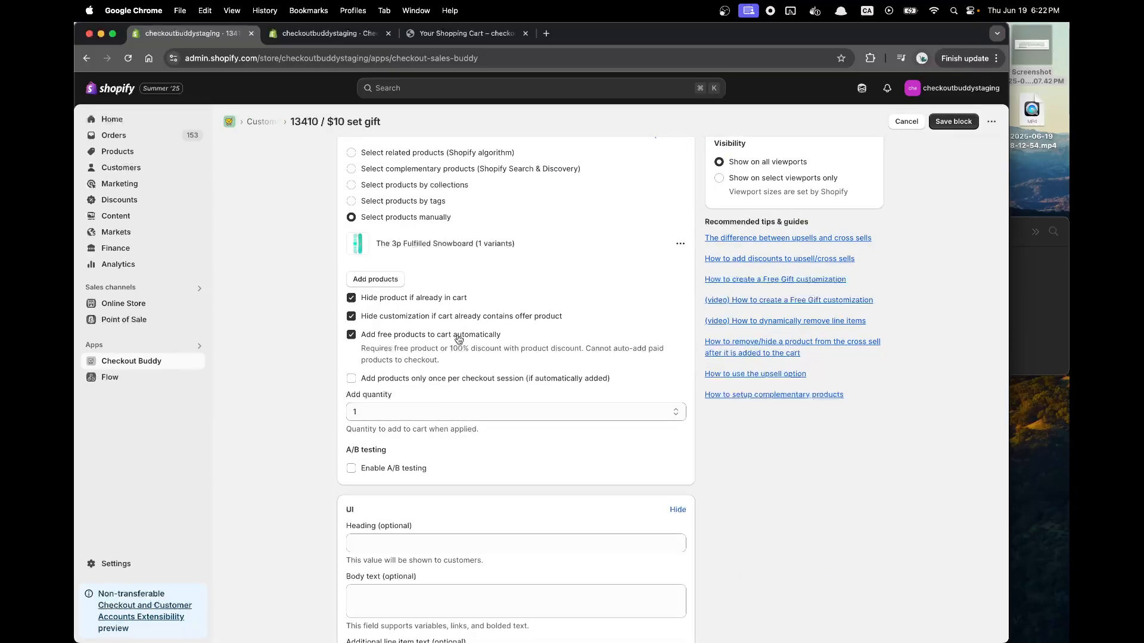
left_click(953, 122)
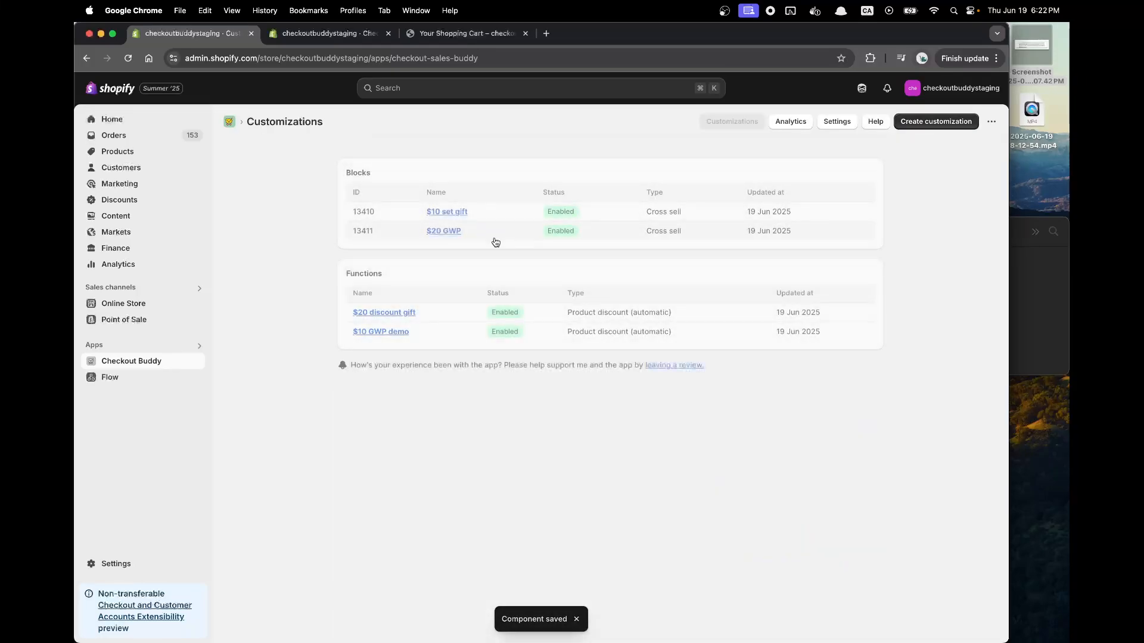
- Let the $20 GWP block add free products to the cart automatically, save it, and return to the customizations list
left_click(452, 231)
scroll(506, 340, "down", 5)
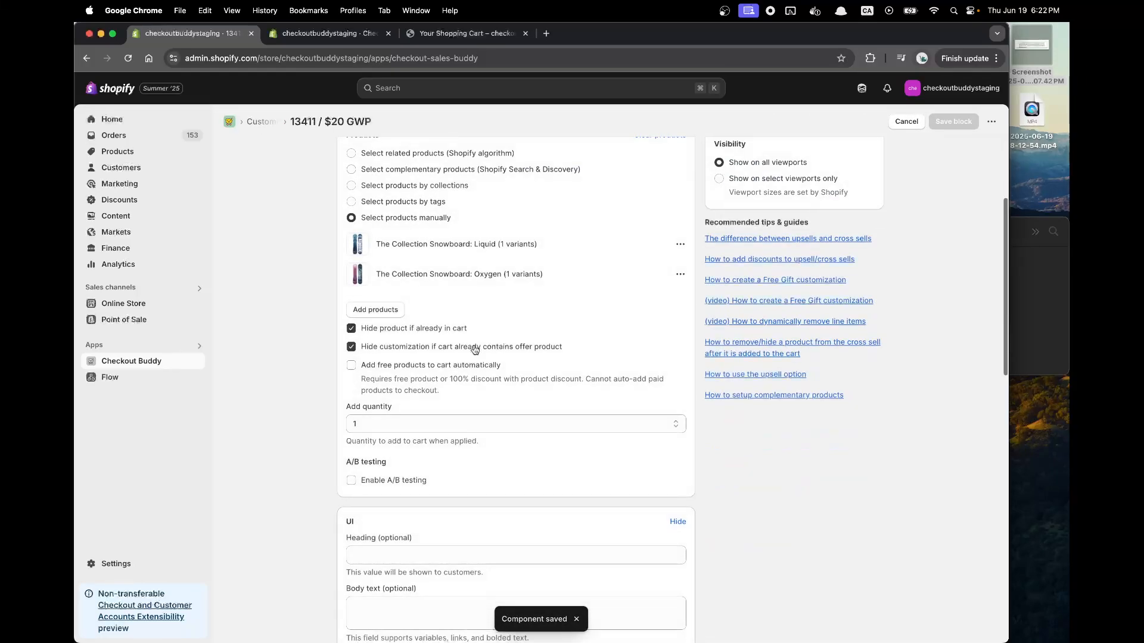
left_click(429, 366)
left_click(960, 124)
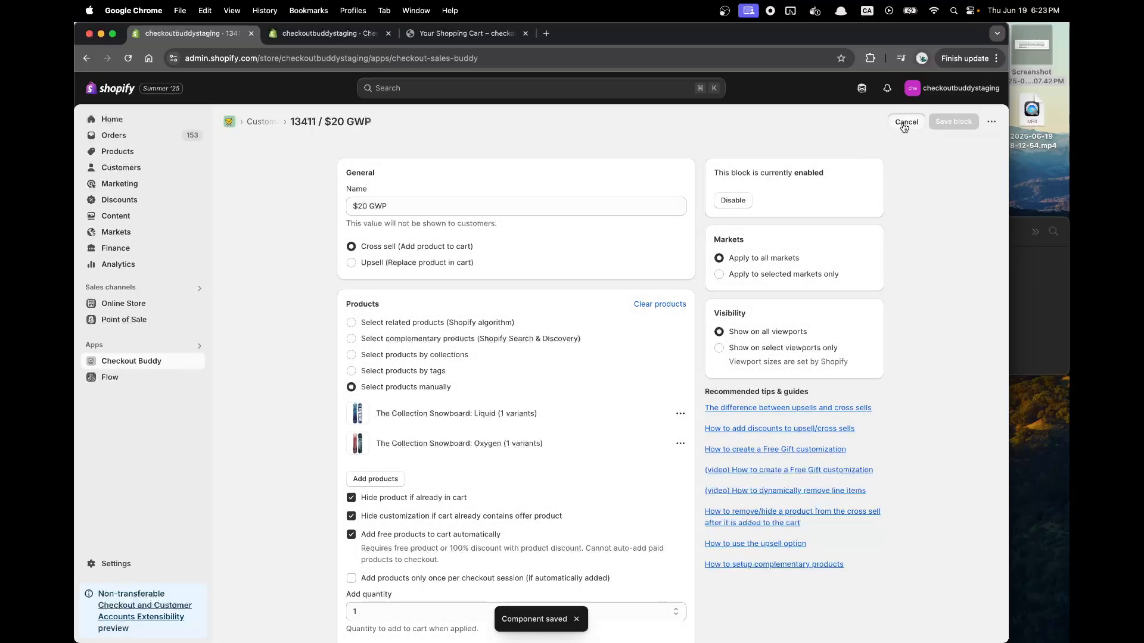
scroll(577, 427, "down", 3)
left_click(907, 122)
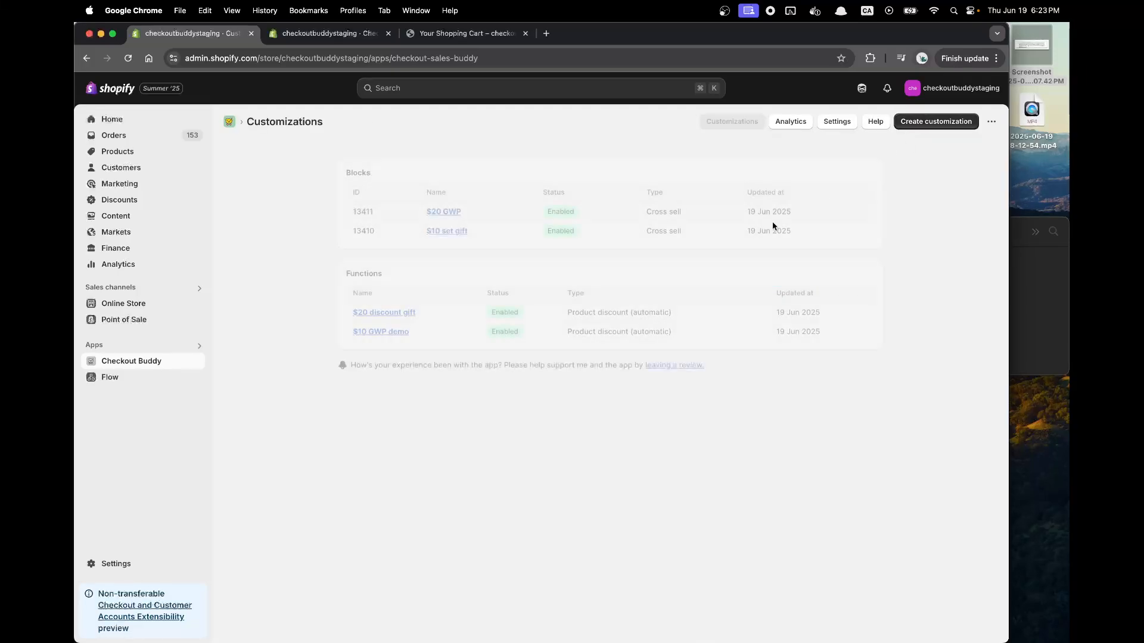
- Review the settings of the $10 GWP demo and $20 discount gift functions
scroll(519, 396, "down", 5)
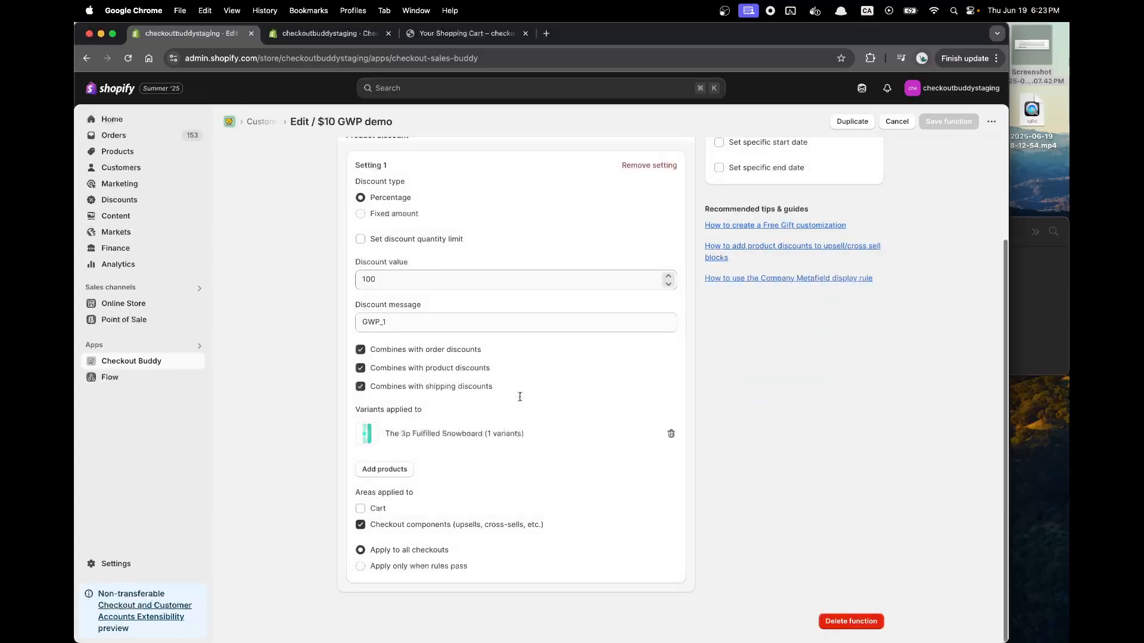
left_click(887, 121)
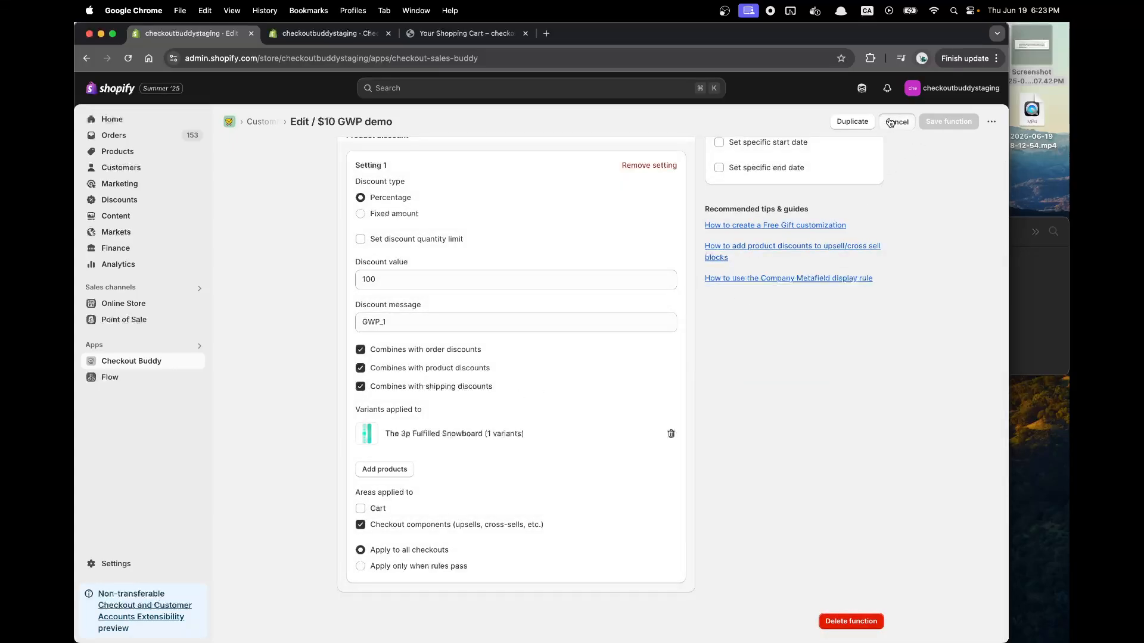
left_click(411, 314)
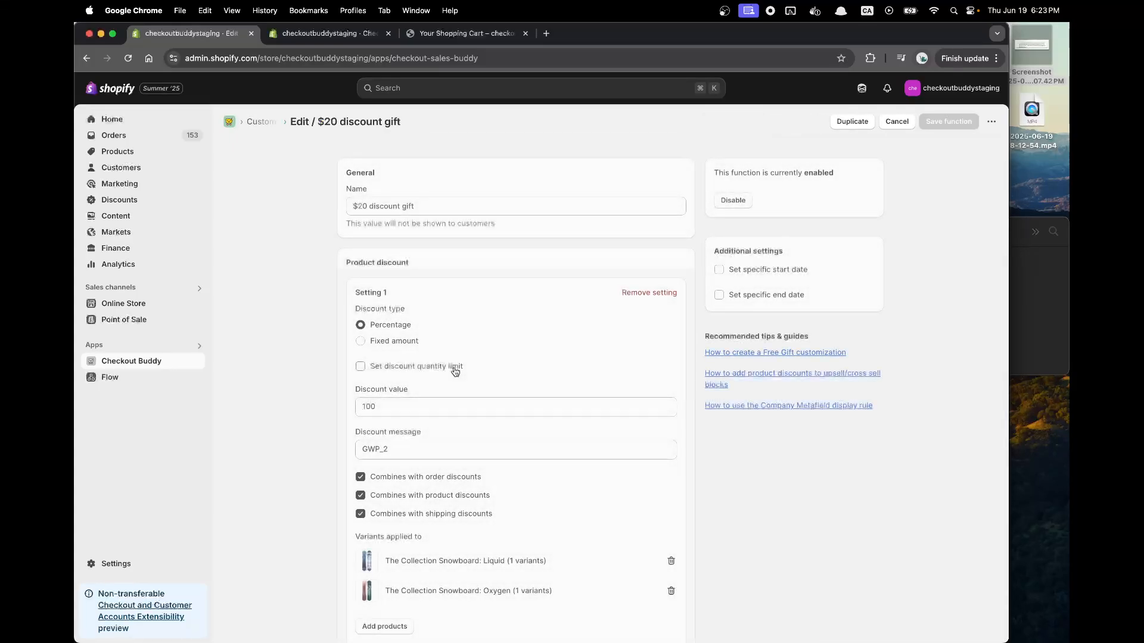
left_click(896, 121)
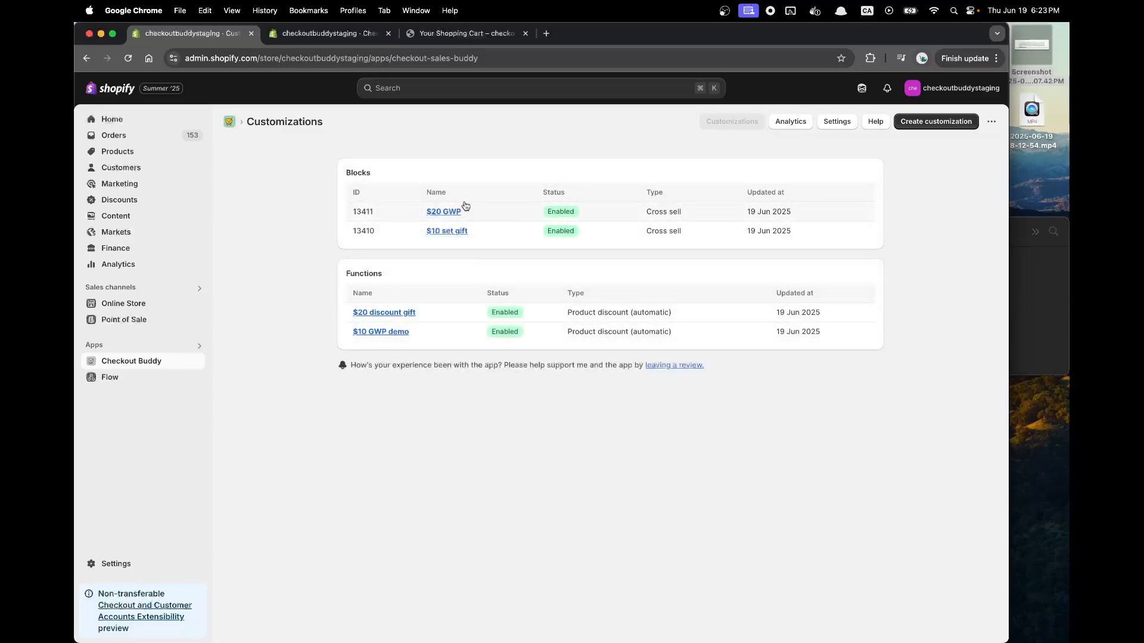
- In the $10 set gift block's display rules, require a collection item total of more than 9.99 and save the block
left_click(447, 230)
scroll(536, 480, "down", 15)
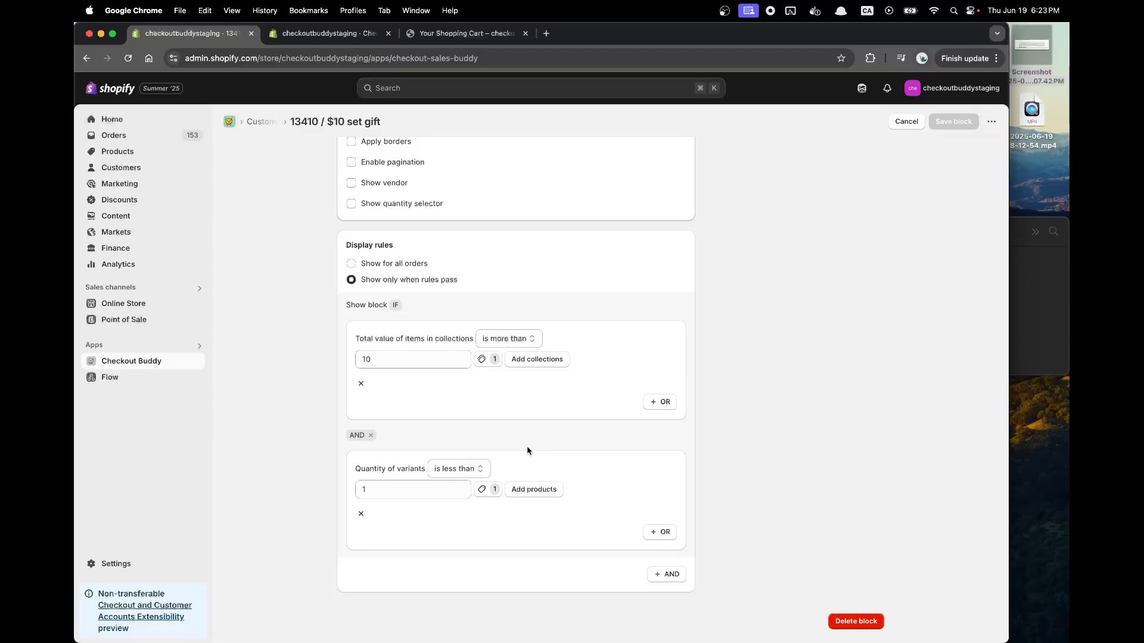
scroll(504, 443, "up", 15)
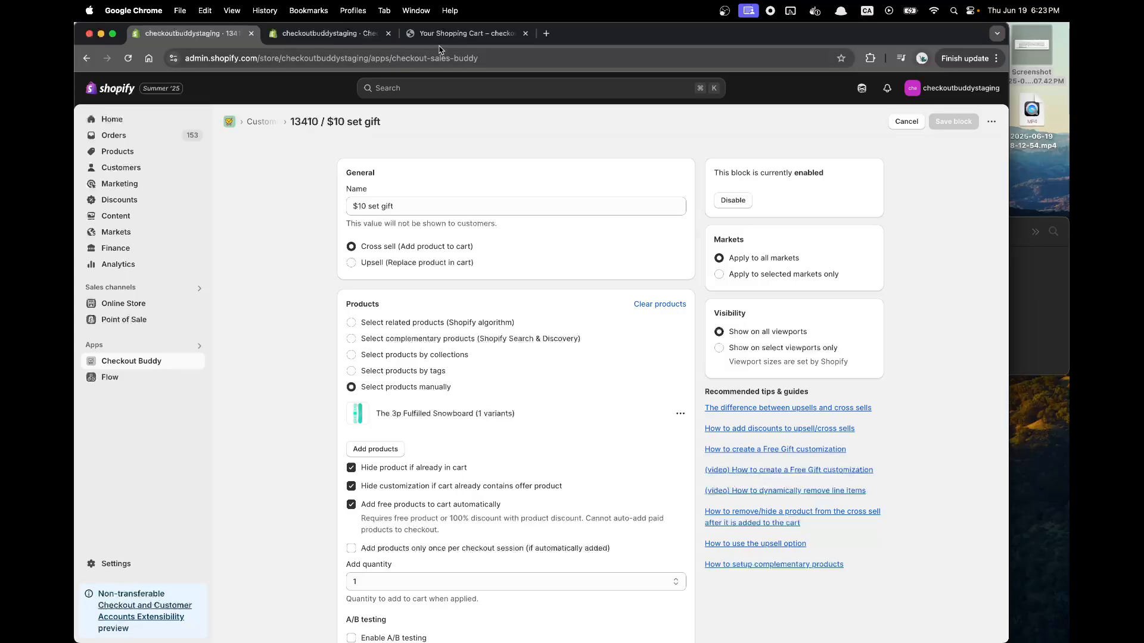
left_click(459, 33)
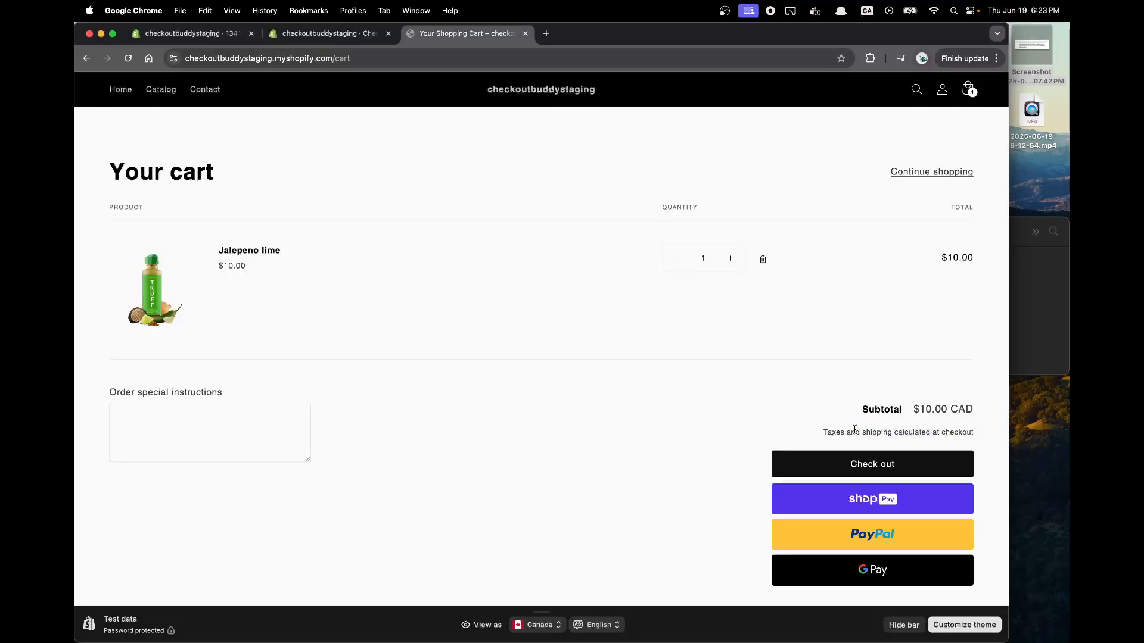
left_click(353, 36)
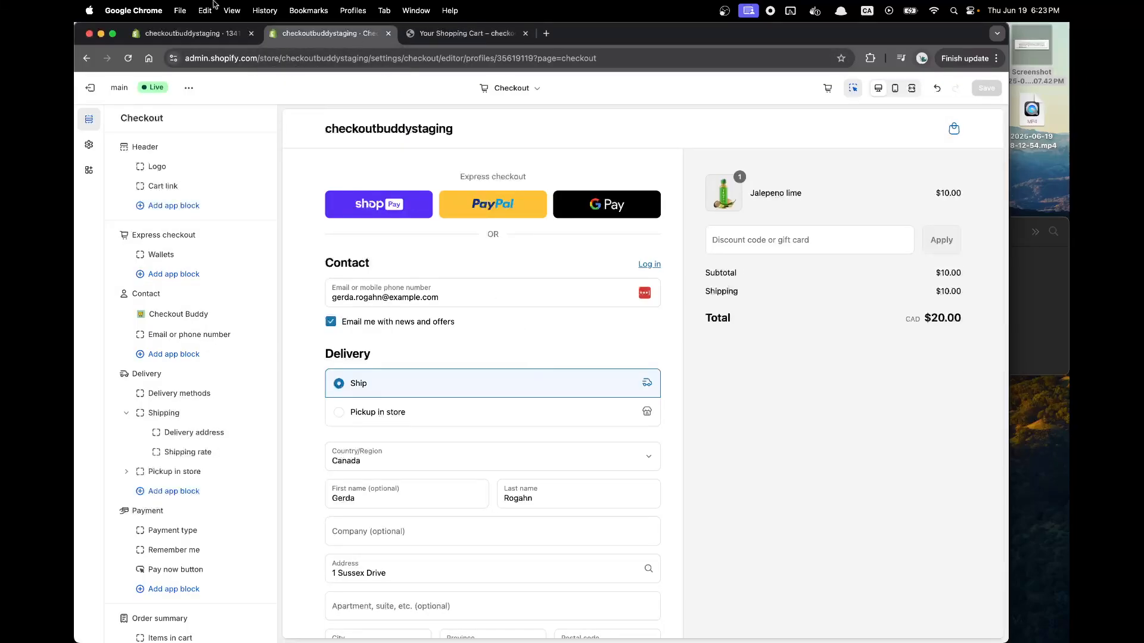
left_click(191, 34)
scroll(564, 271, "down", 15)
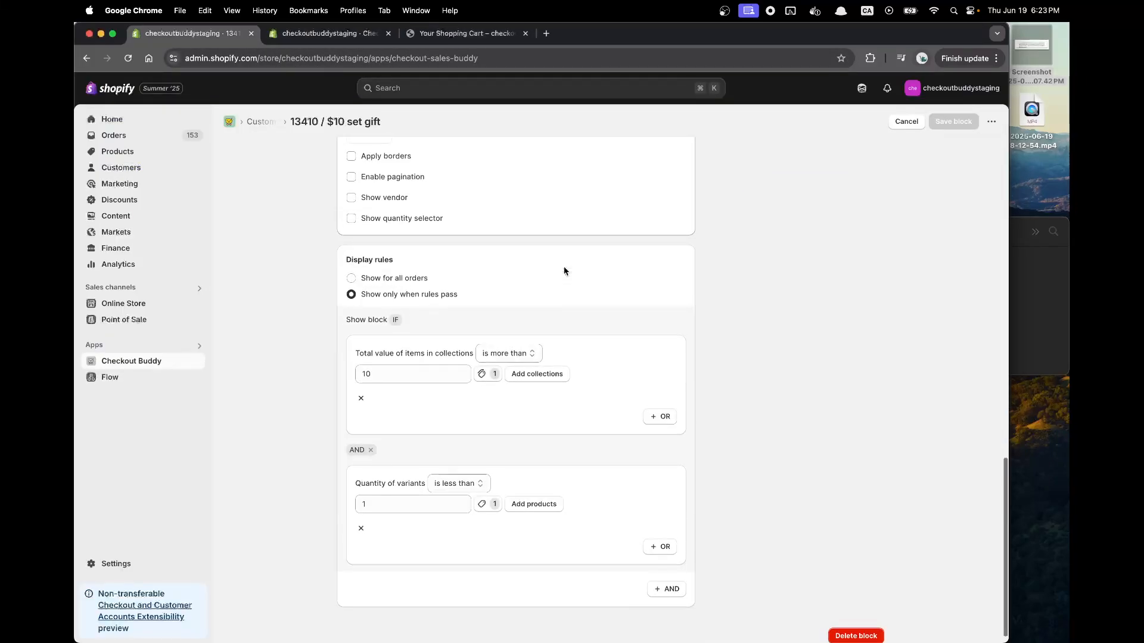
left_click(401, 374)
key("BackSpace")
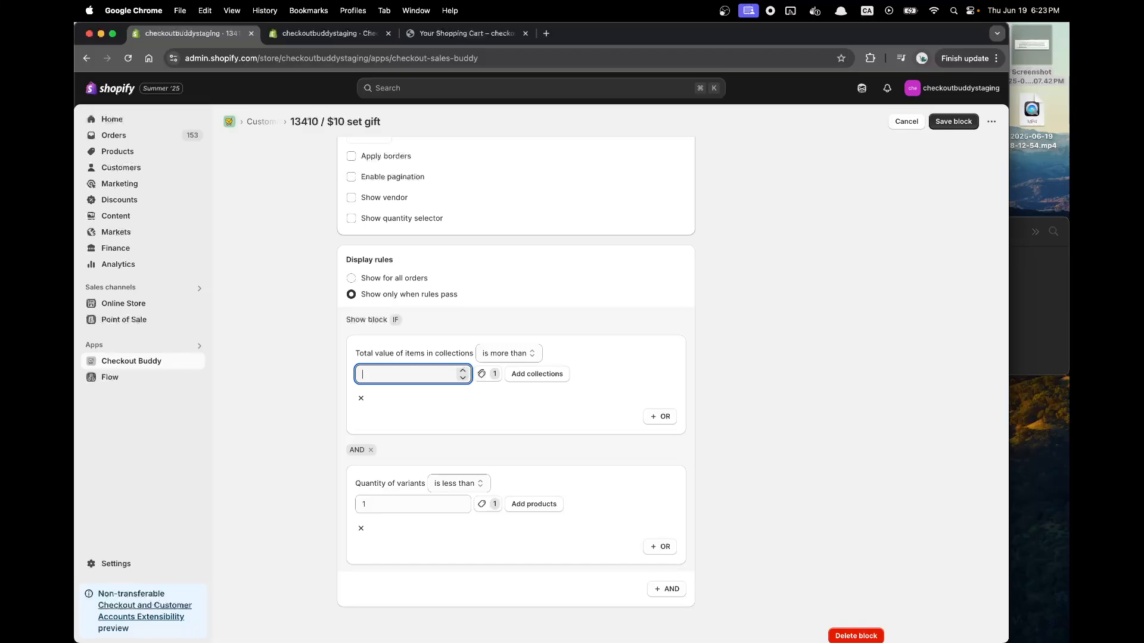
left_click(948, 123)
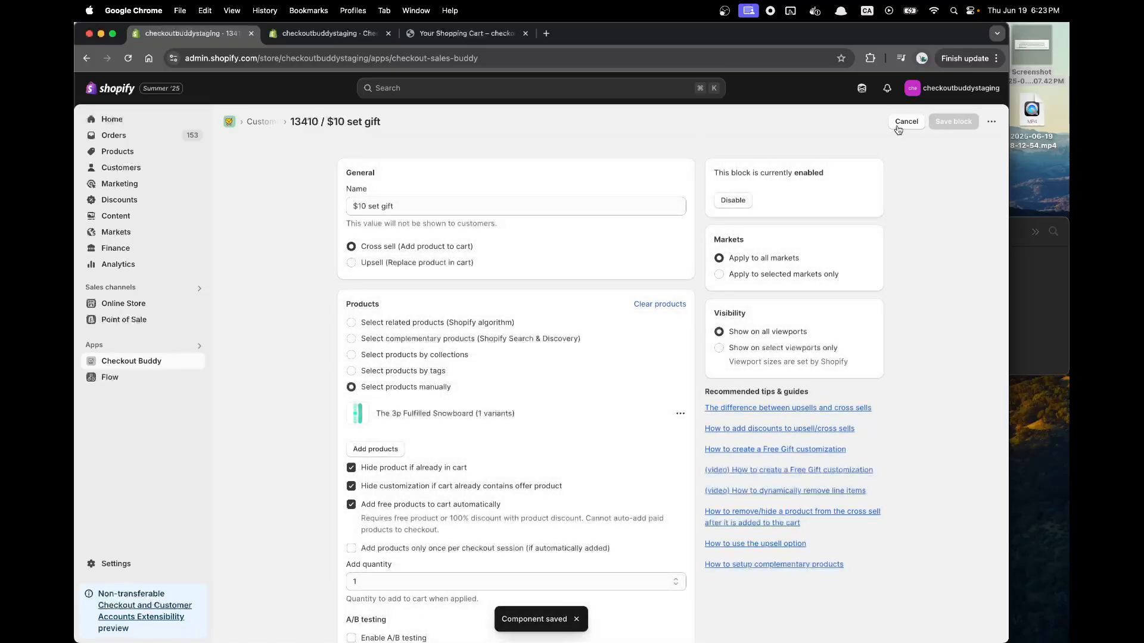
- Require a collection item total of more than 19.99 in the $20 GWP block's display rules, and save the block
left_click(899, 124)
left_click(441, 232)
scroll(472, 352, "down", 15)
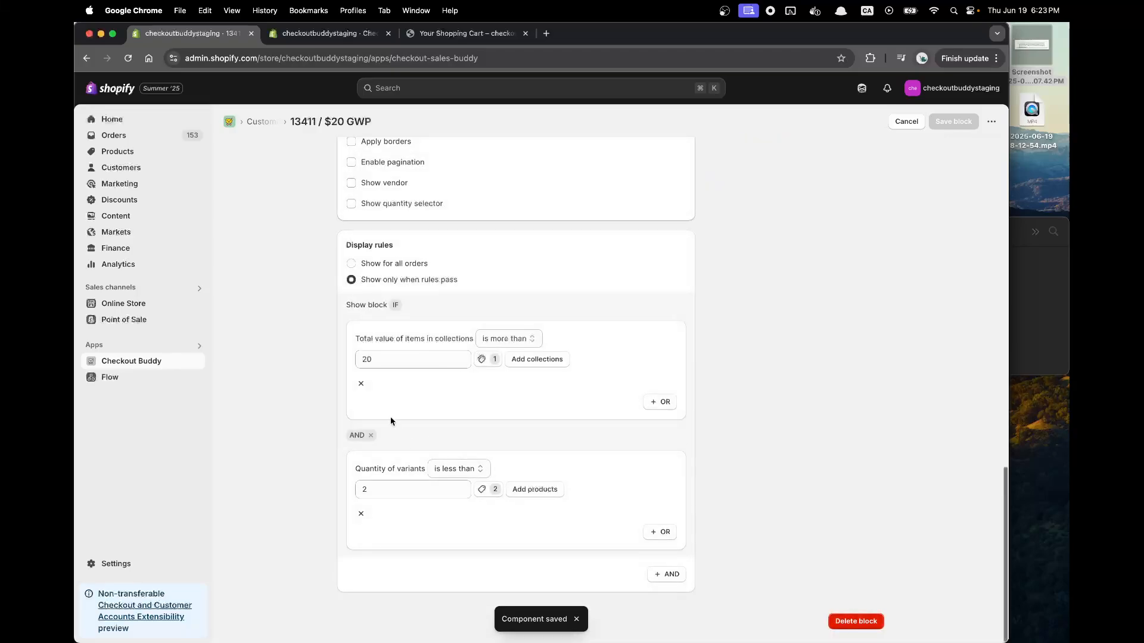
left_click(380, 356)
key("Down")
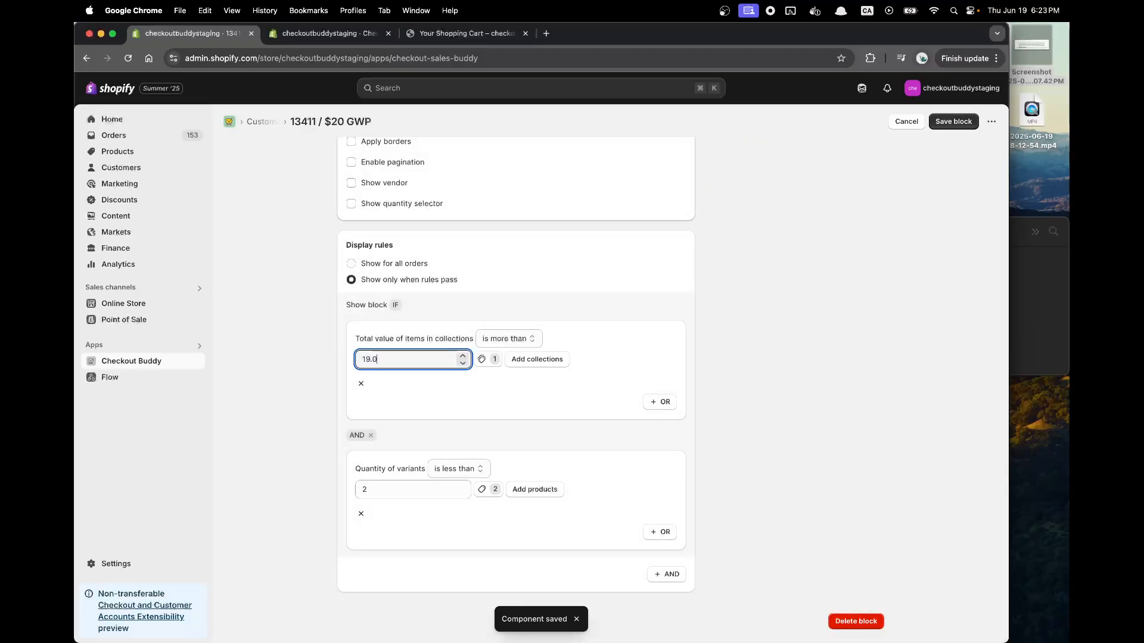
left_click(951, 123)
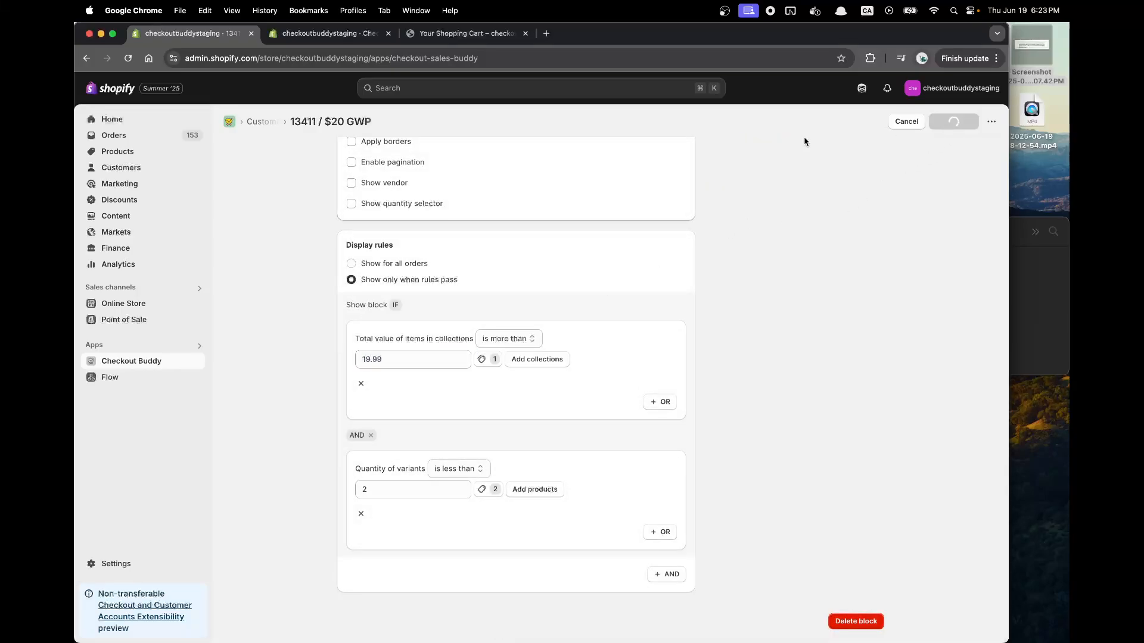
- Test the automatic gift by checking out with Jalepeno lime, then go back to the cart and remove The 3p Fulfilled Snowboard
left_click(460, 33)
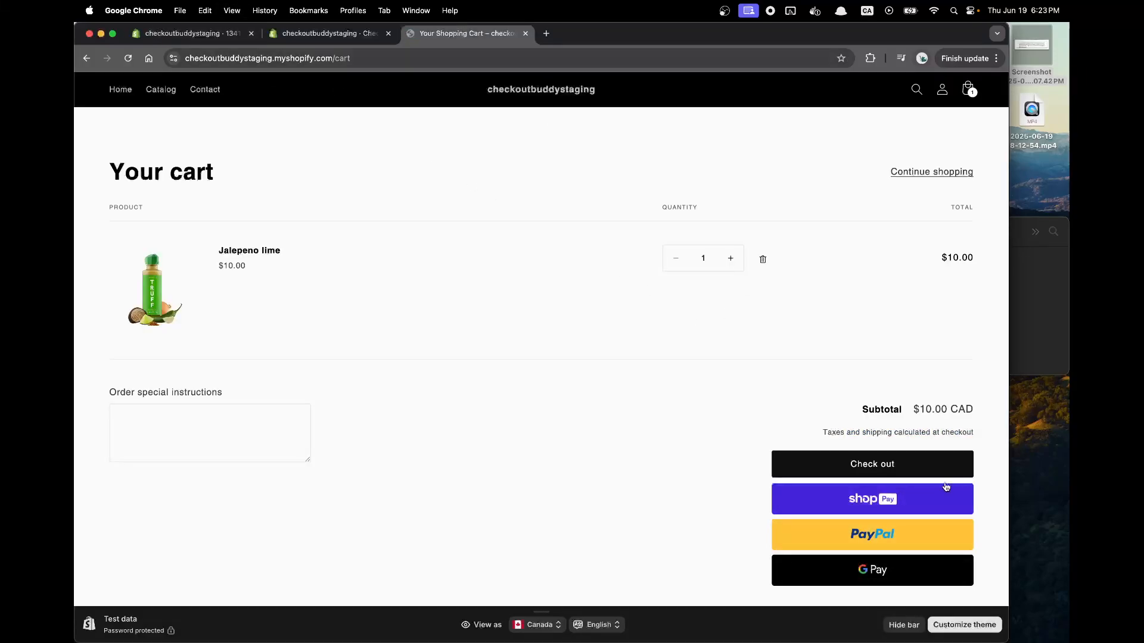
left_click(898, 463)
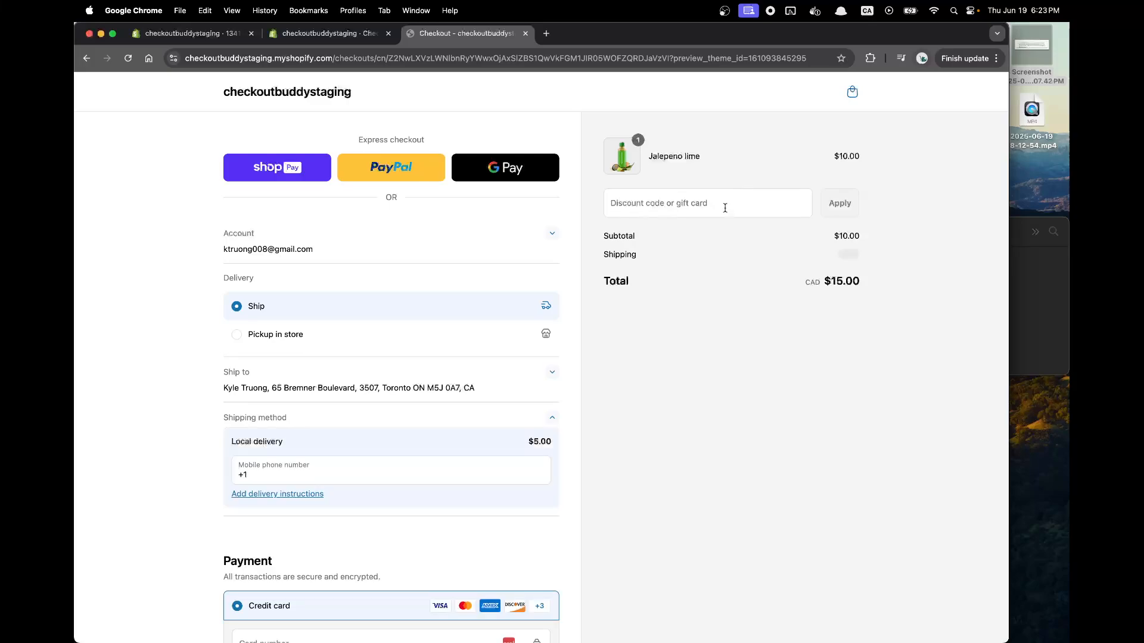
left_click(853, 96)
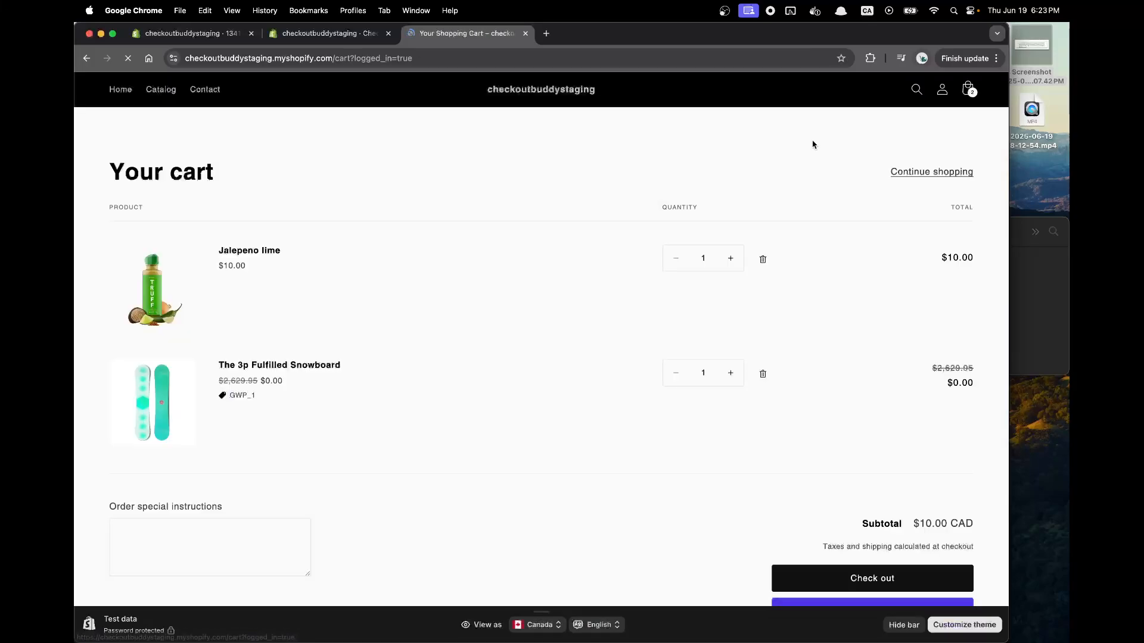
left_click(762, 378)
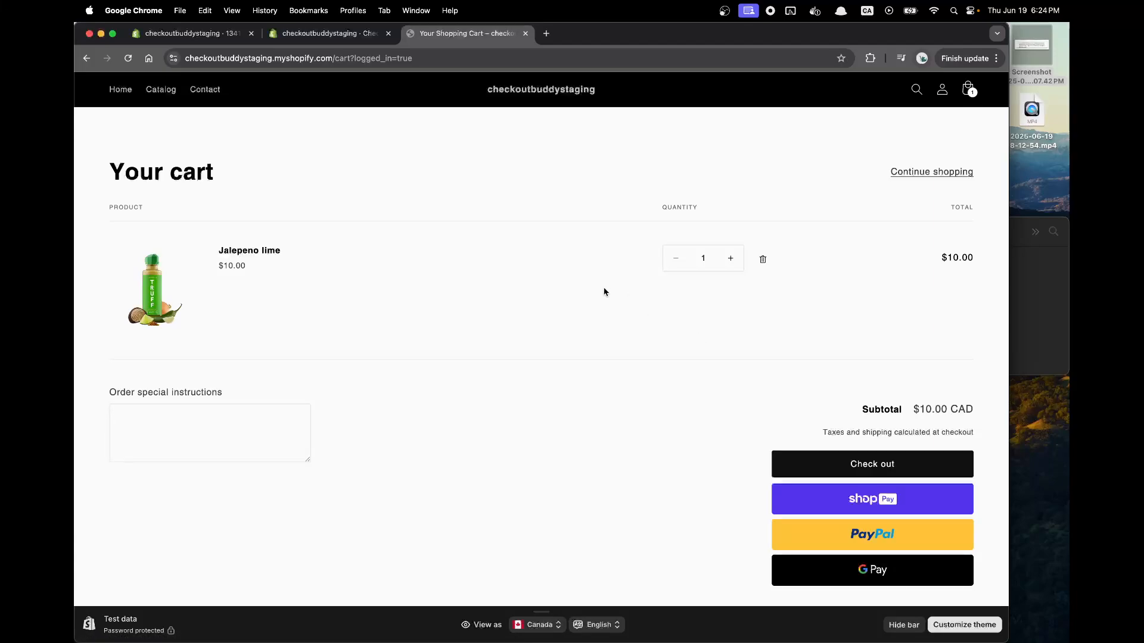
- Raise the $10 set gift block's collection total threshold to 15 and save the block
left_click(362, 37)
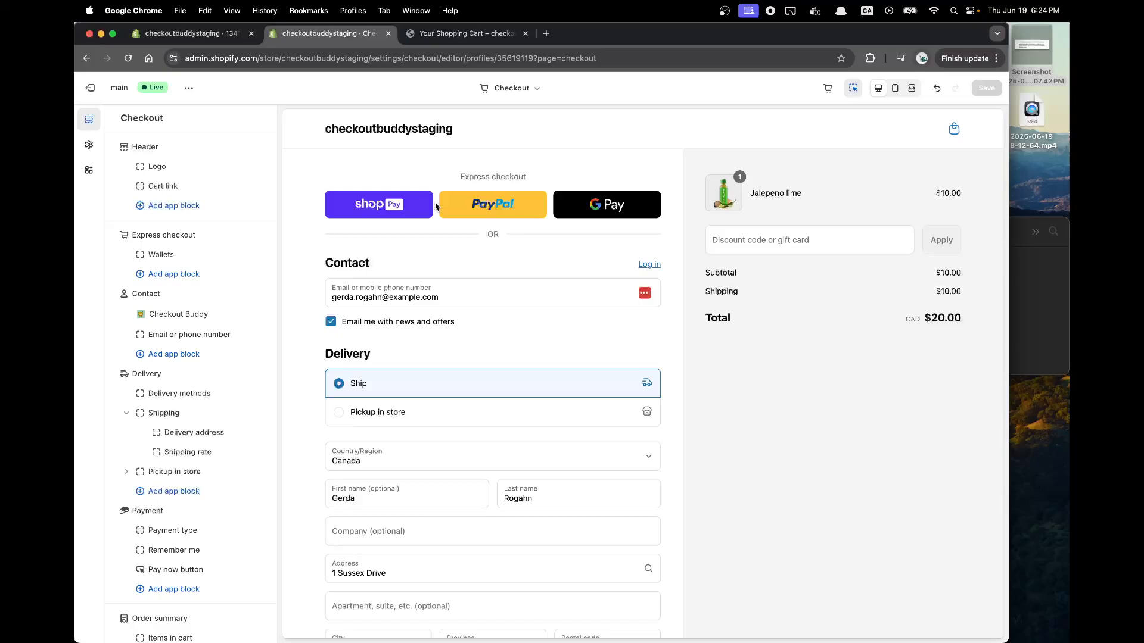
left_click(192, 33)
left_click(904, 123)
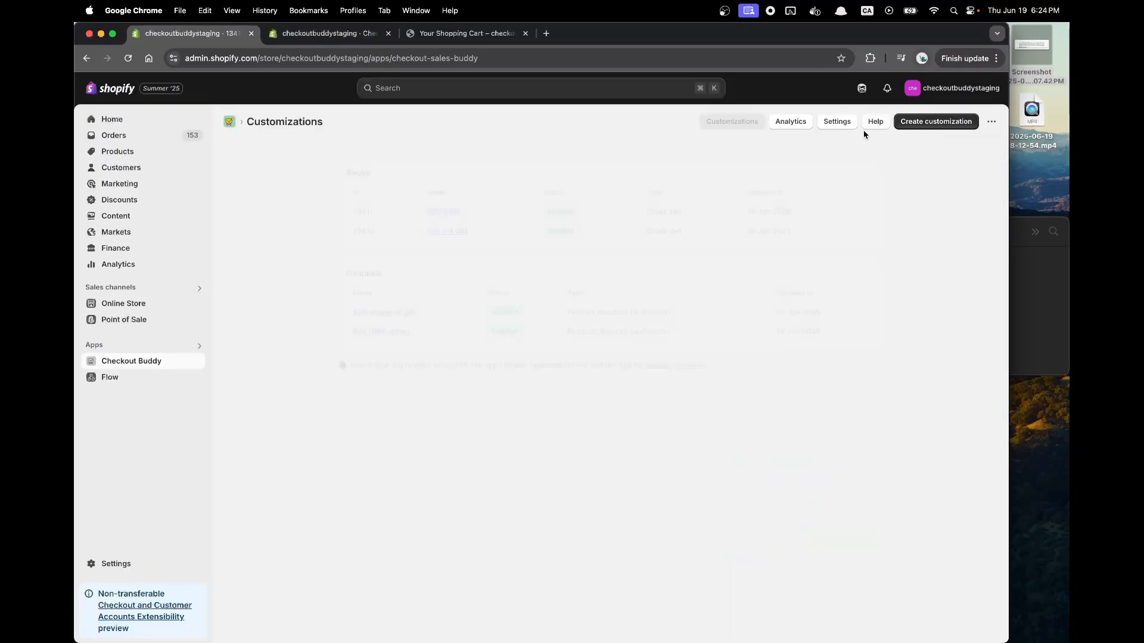
left_click(440, 228)
scroll(440, 227, "down", 10)
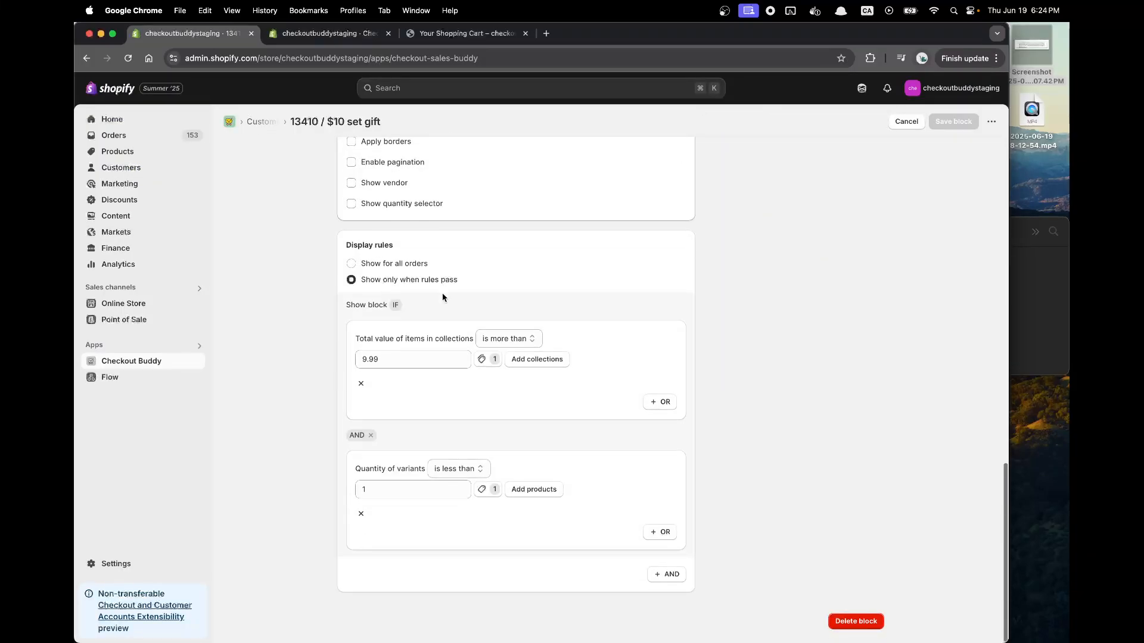
left_click(397, 359)
key("BackSpace")
key("BackSpace")
key("BackSpace")
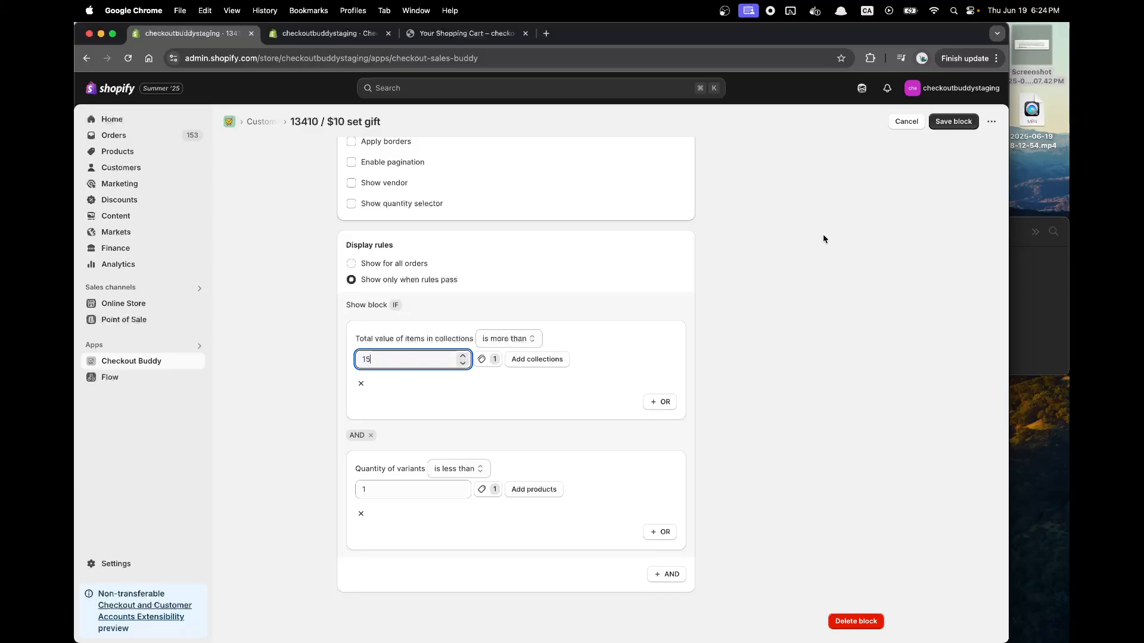
left_click(967, 126)
- Check out from the store cart with one Jalepeno lime to test the $15 gift threshold
left_click(487, 35)
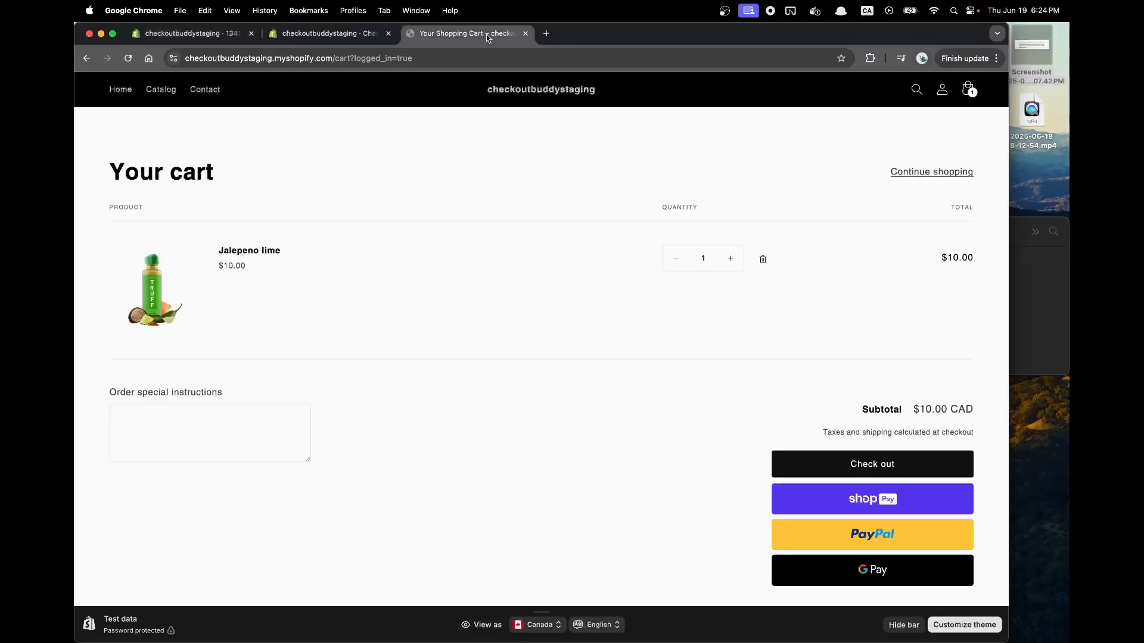
left_click(825, 464)
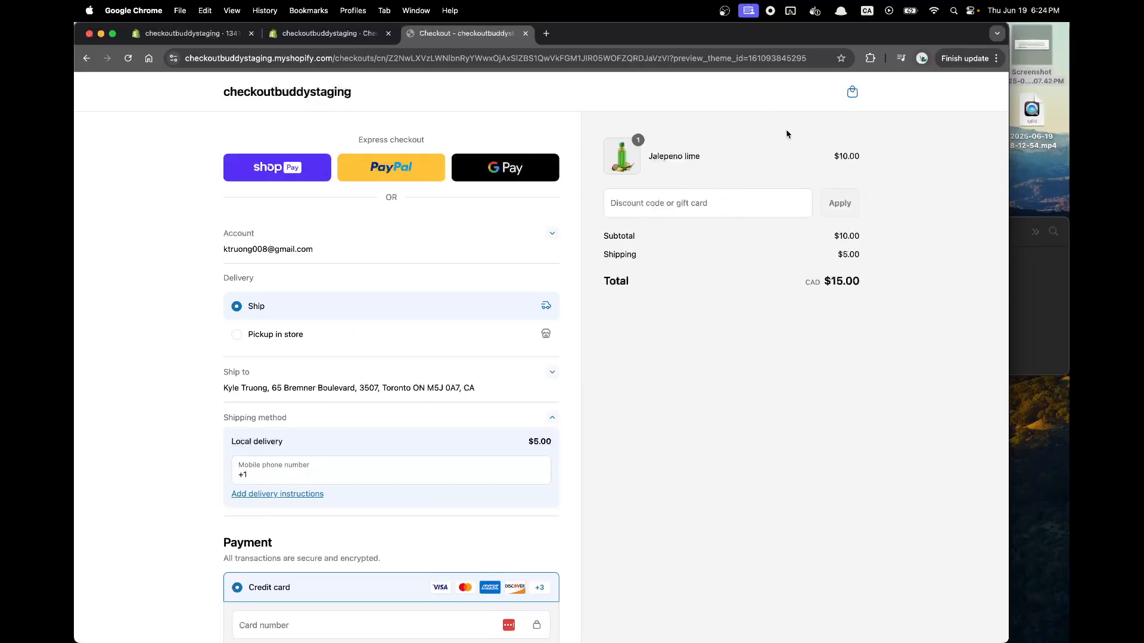
left_click(358, 37)
- Set the $10 set gift block's collection total threshold to 10 and save the block
left_click(216, 44)
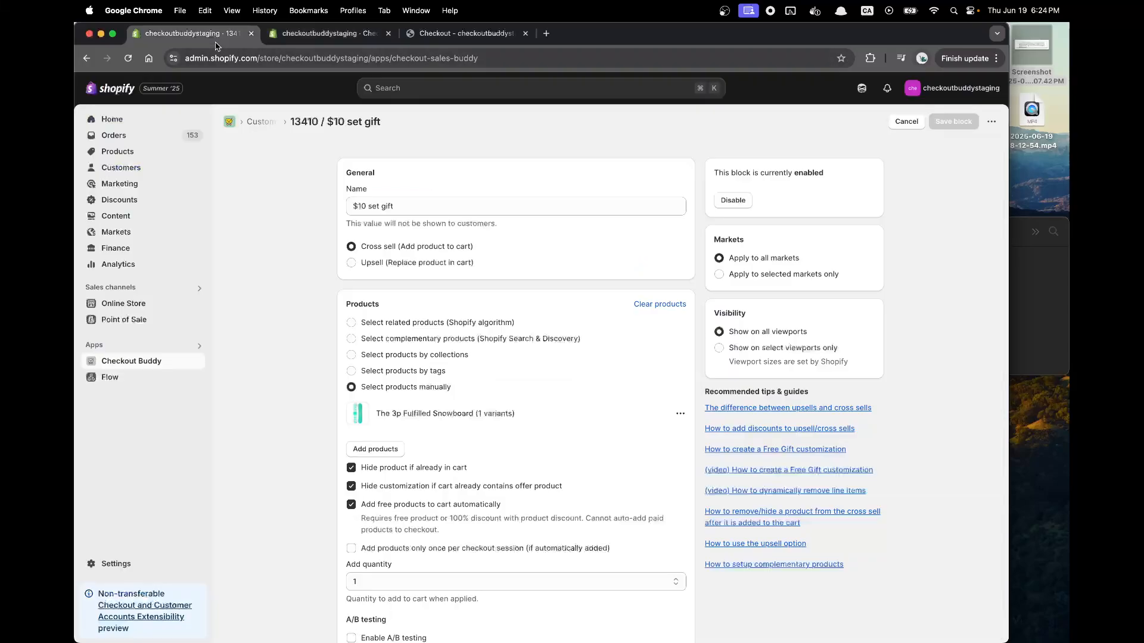
scroll(427, 367, "down", 15)
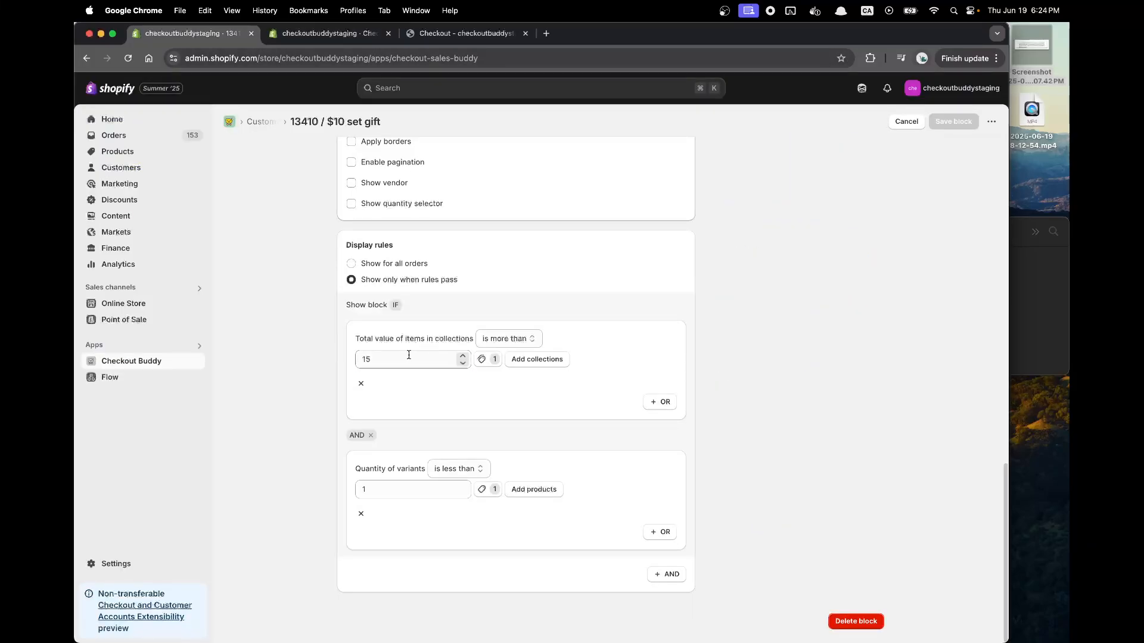
left_click(408, 355)
key("BackSpace")
left_click(954, 122)
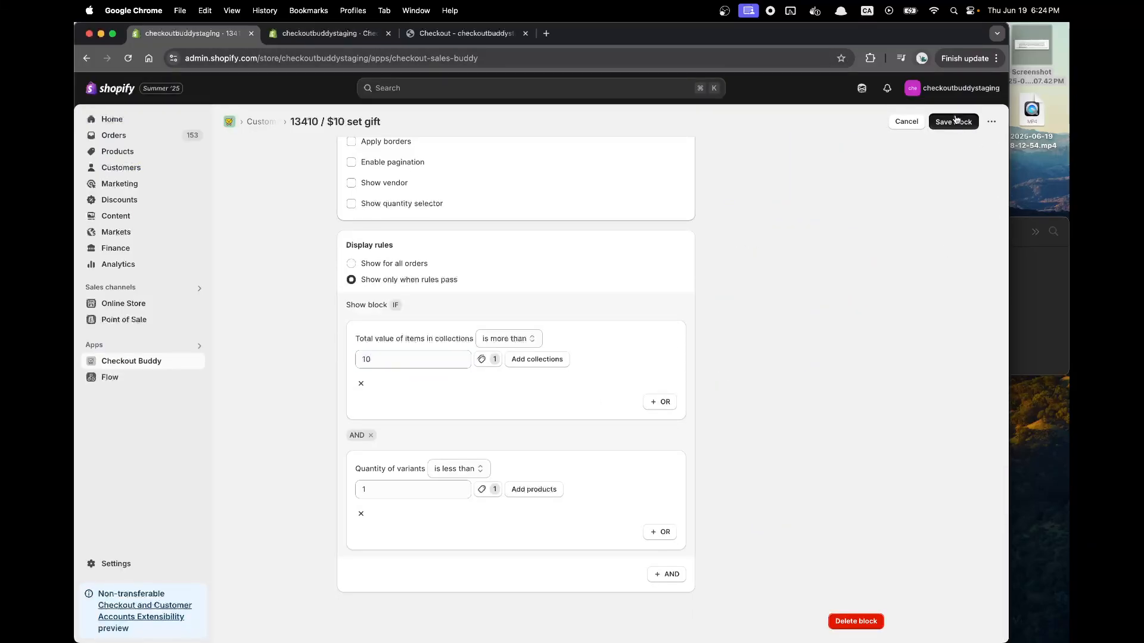
- Reload the store's checkout page to test the gift block with the threshold of 10
left_click(453, 34)
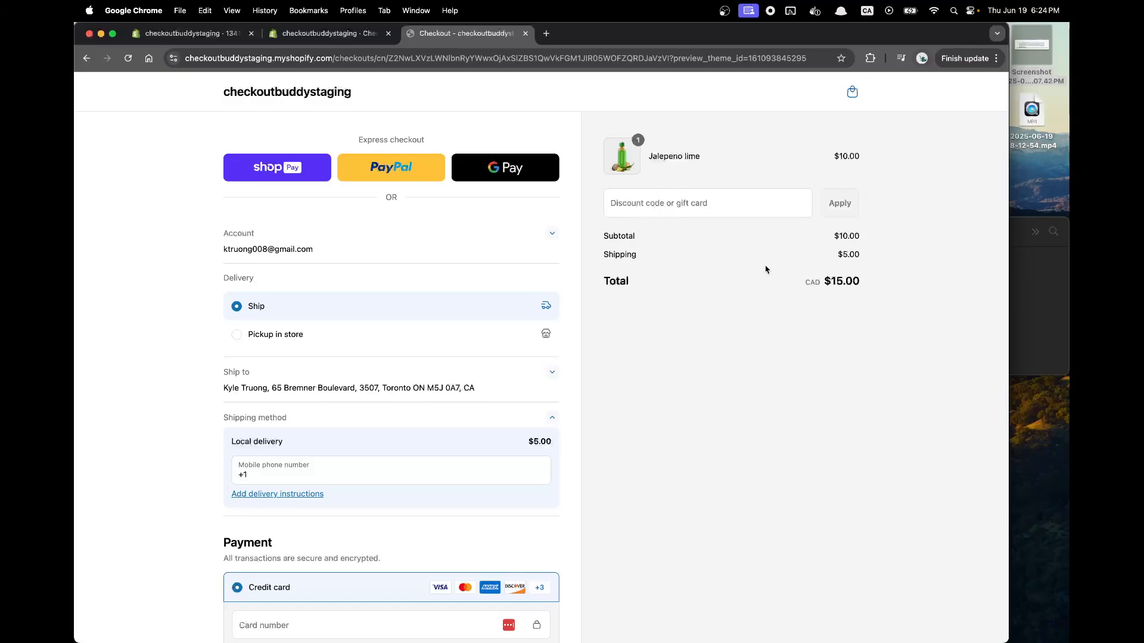
key("super+r")
key("super+r")
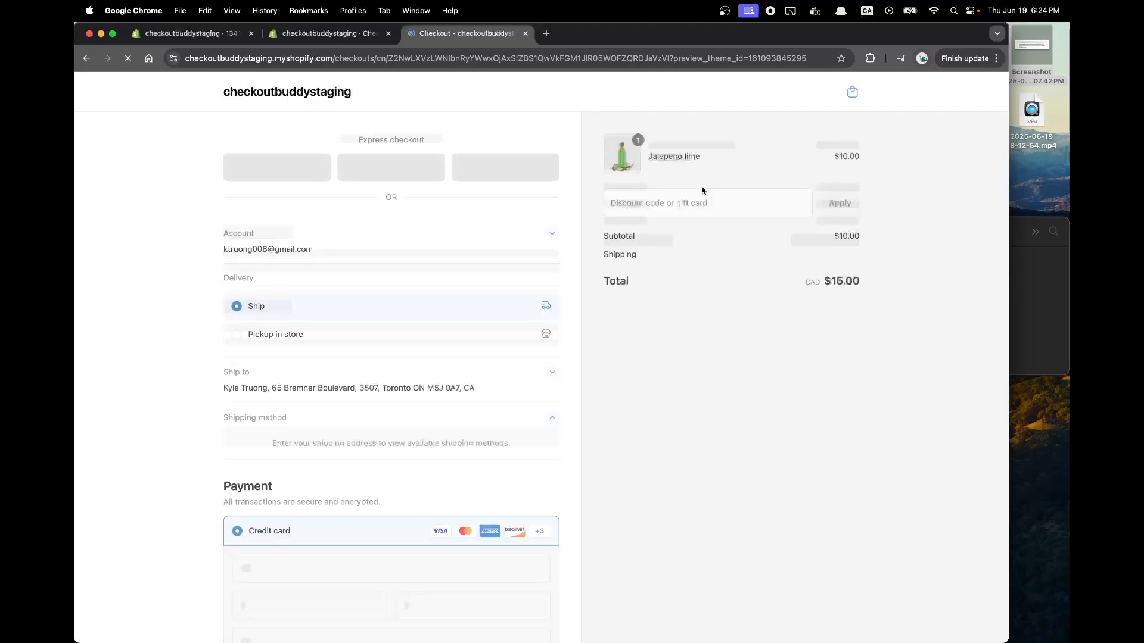
- Set the $10 set gift block's collection total threshold to 9.99 and save the block
left_click(221, 34)
scroll(515, 320, "down", 10)
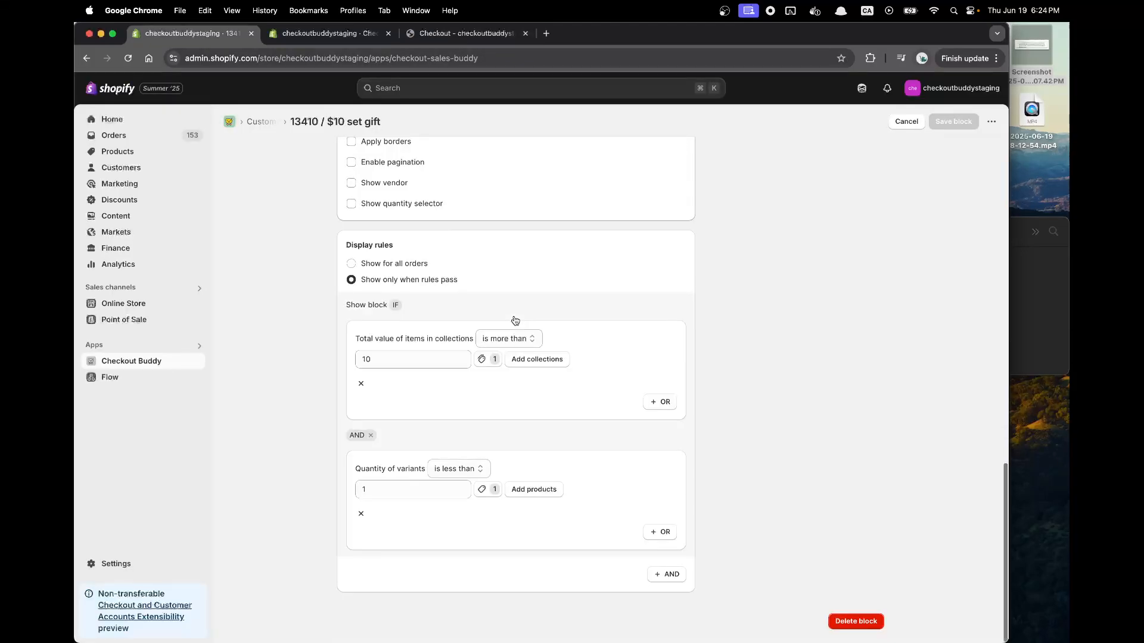
left_click(429, 362)
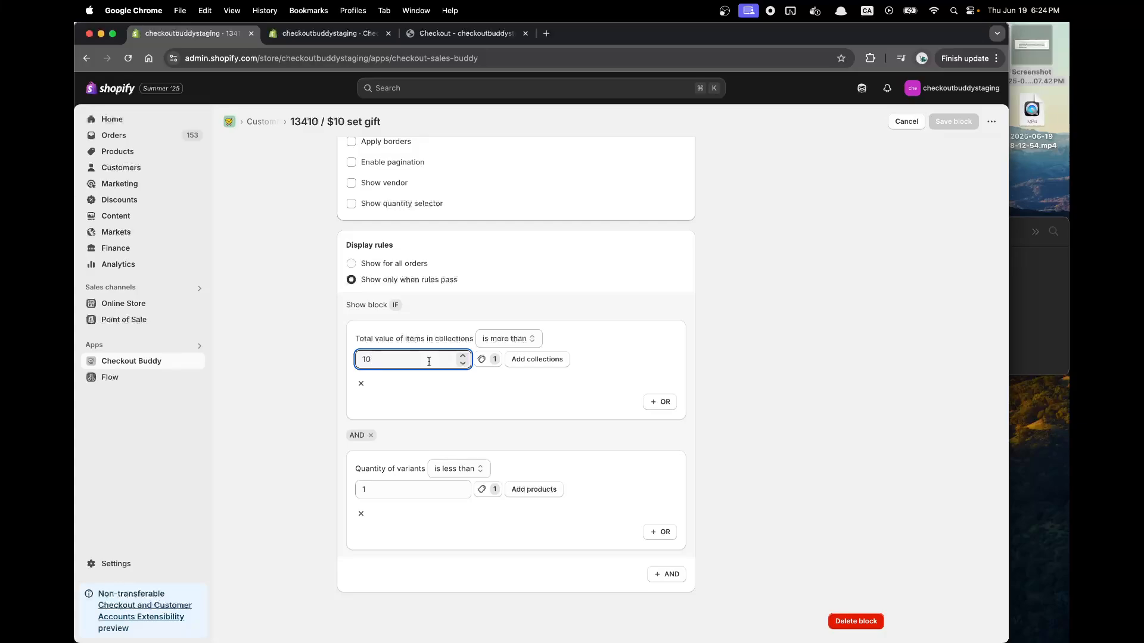
key("BackSpace")
key("BackSpace")
type("9.99")
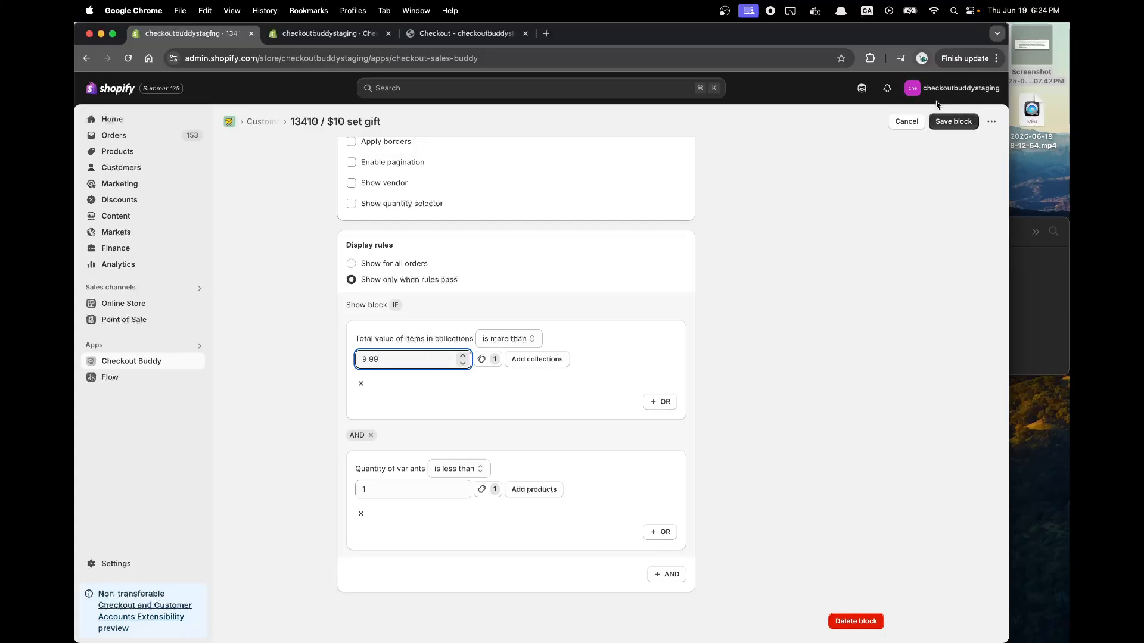
left_click(953, 120)
- Reload the store's checkout page to test the $10 set gift block with the 9.99 threshold
left_click(452, 39)
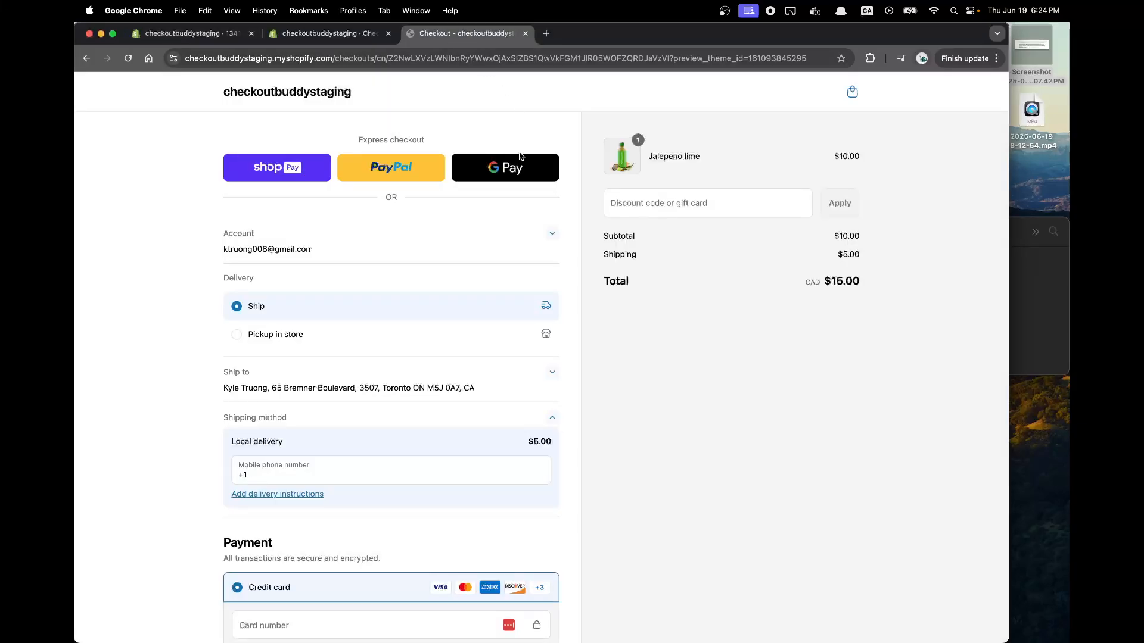
key("super+r")
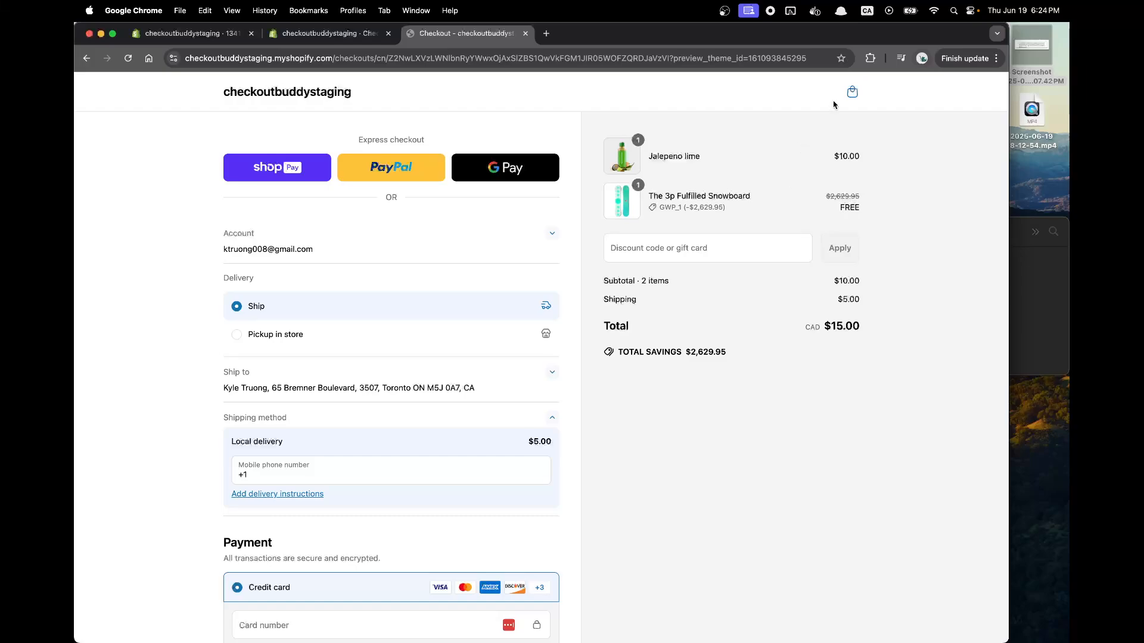
- Remove The 3p Fulfilled Snowboard from the cart, raise Jalepeno lime to a quantity of 2, and check out
left_click(851, 94)
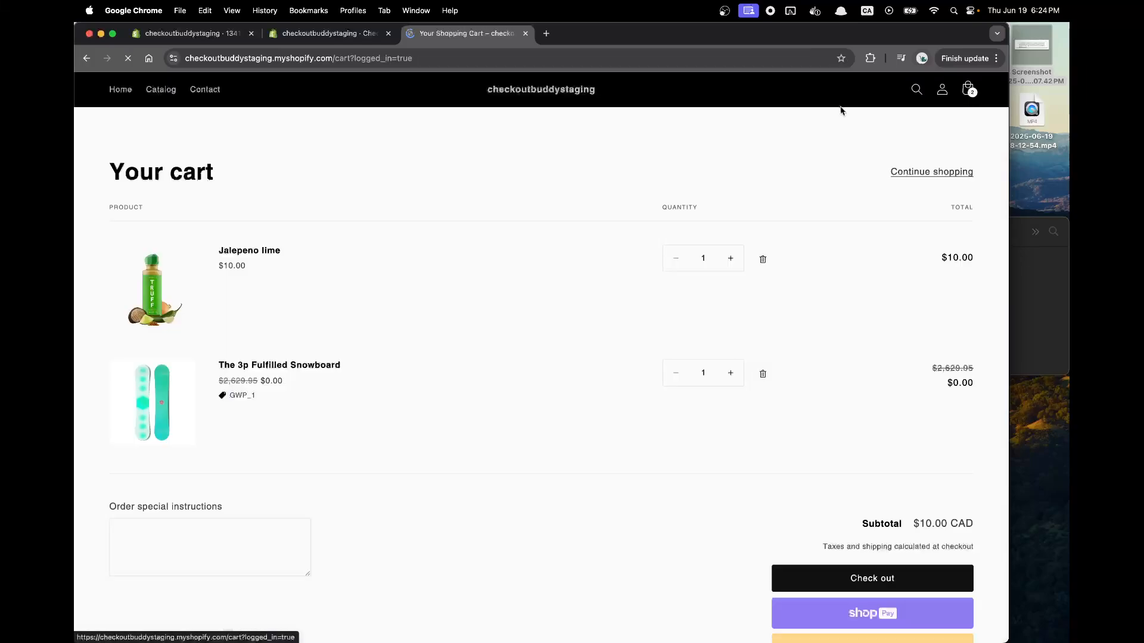
left_click(763, 374)
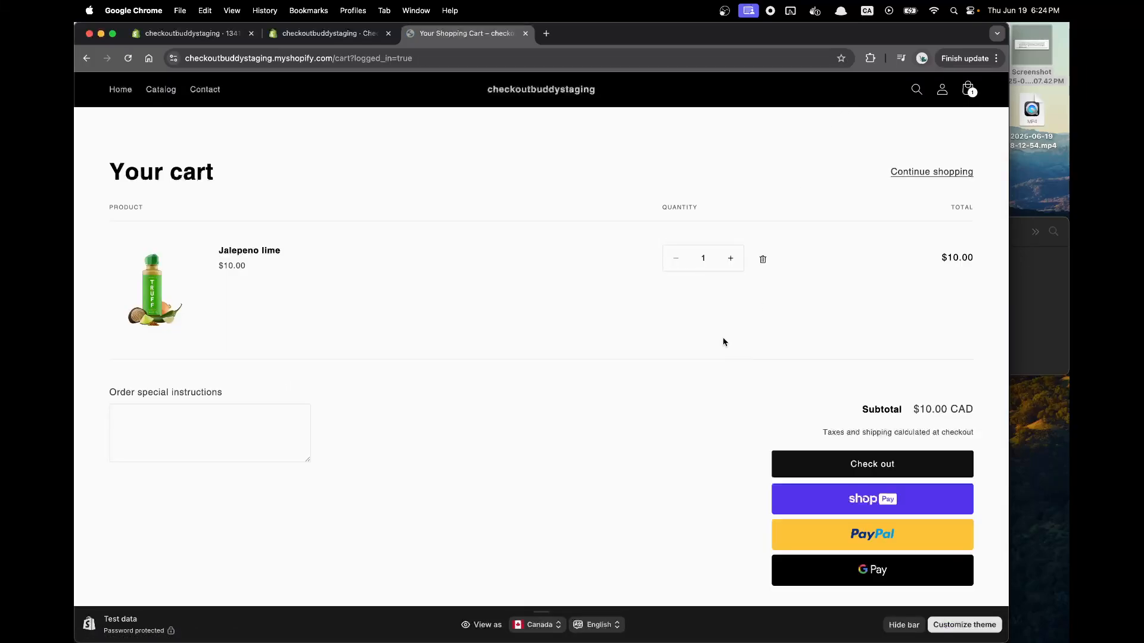
left_click(731, 260)
left_click(859, 456)
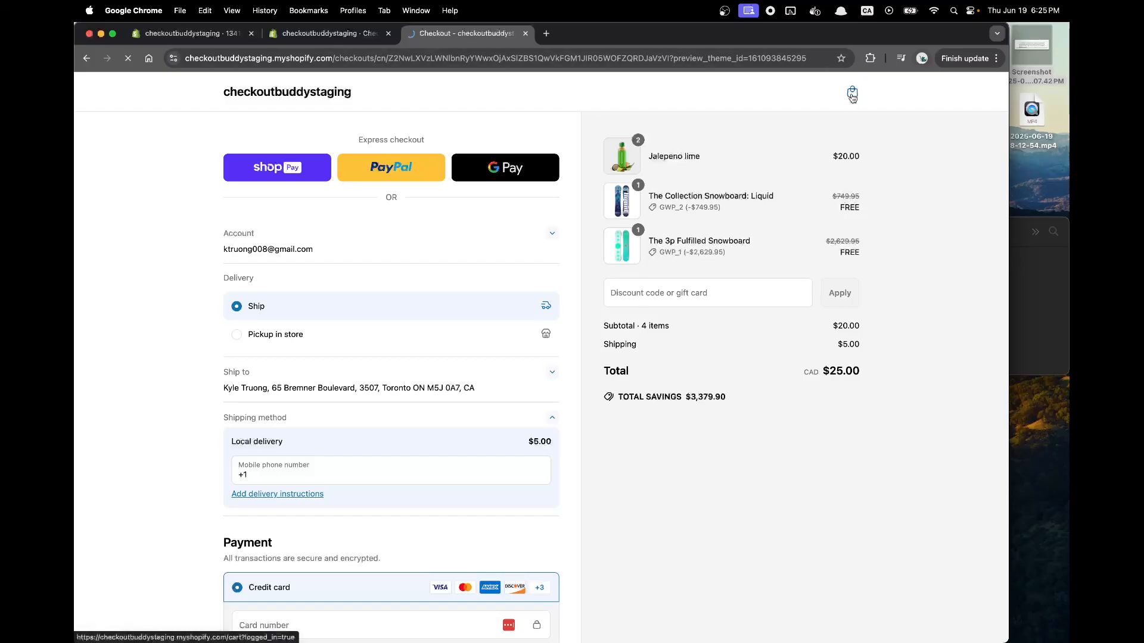
- Return to the cart and remove both free snowboards, leaving only the Jalepeno lime
left_click(852, 93)
scroll(738, 417, "down", 2)
left_click(763, 317)
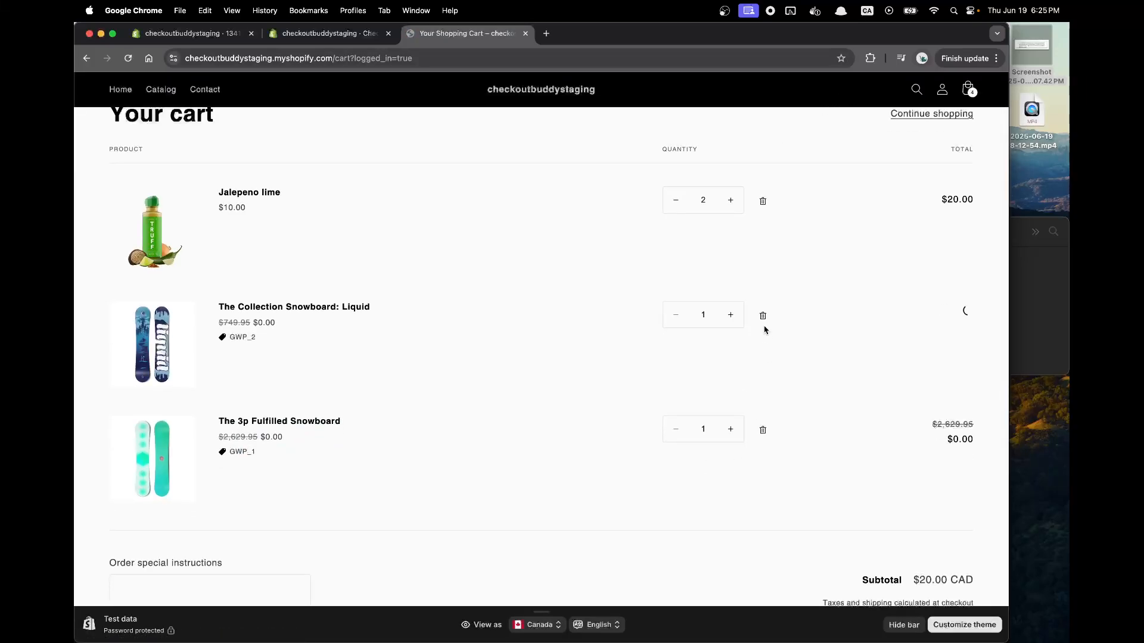
left_click(306, 39)
- Turn off adding free products to the cart automatically in the $10 set gift block and save it
left_click(182, 36)
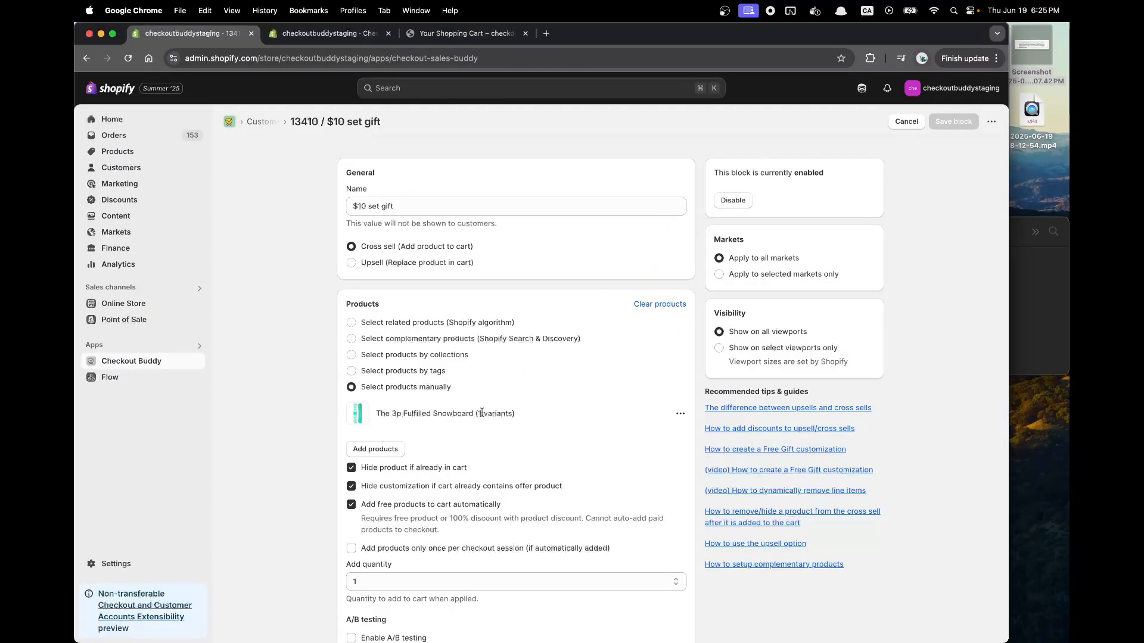
scroll(452, 412, "down", 3)
left_click(382, 371)
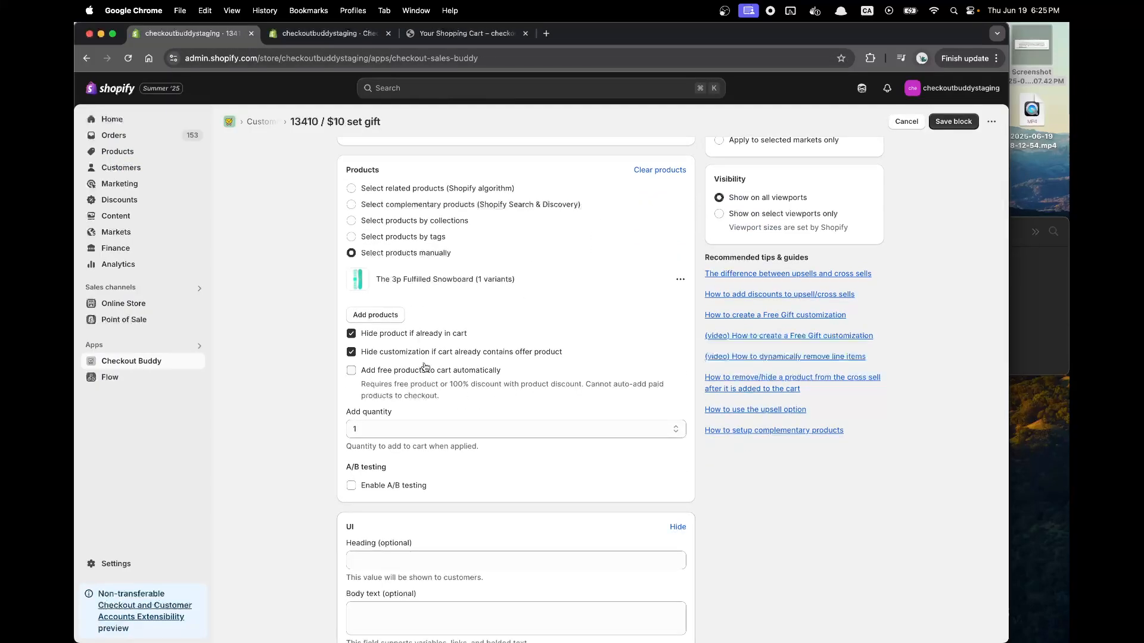
left_click(937, 123)
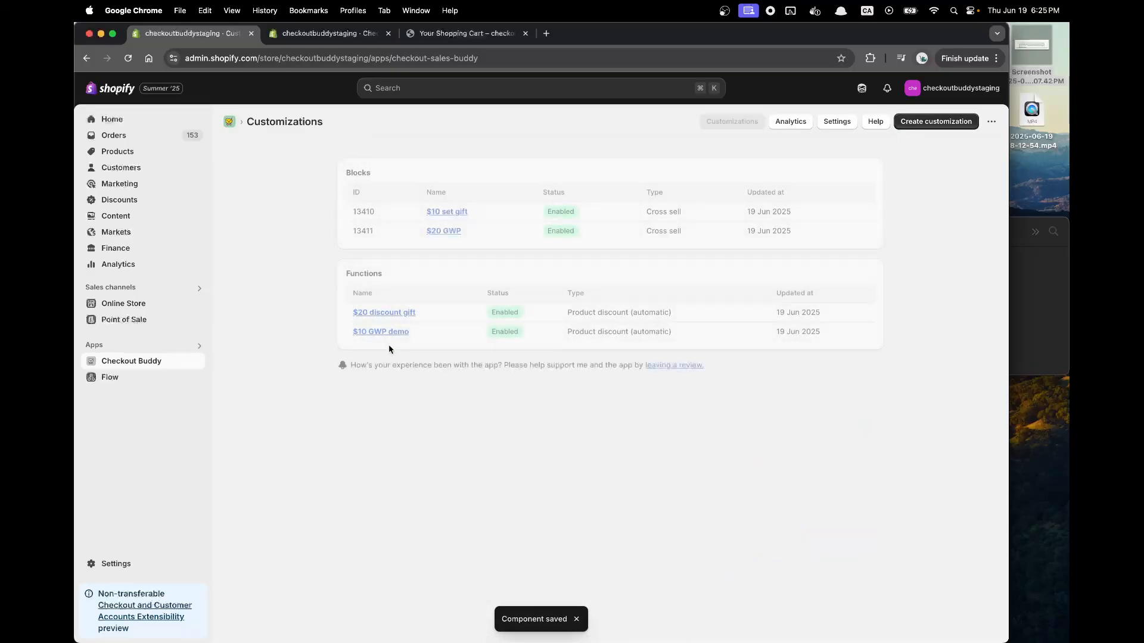
- Turn off adding free products to the cart automatically in the $20 GWP block and save it
left_click(444, 231)
scroll(417, 463, "down", 2)
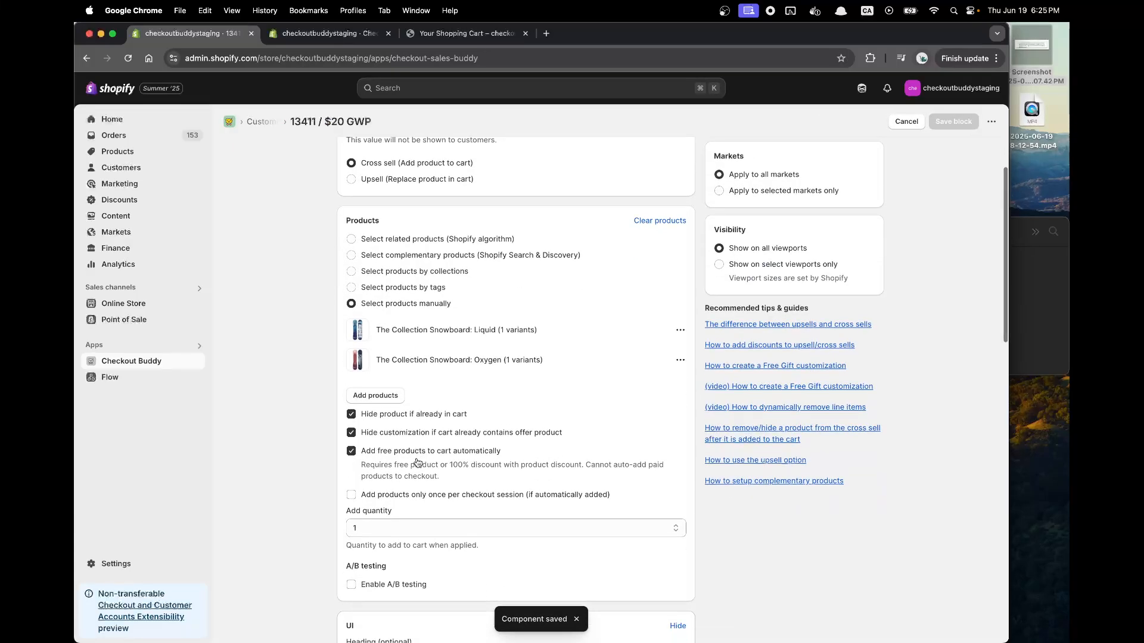
left_click(411, 456)
left_click(960, 124)
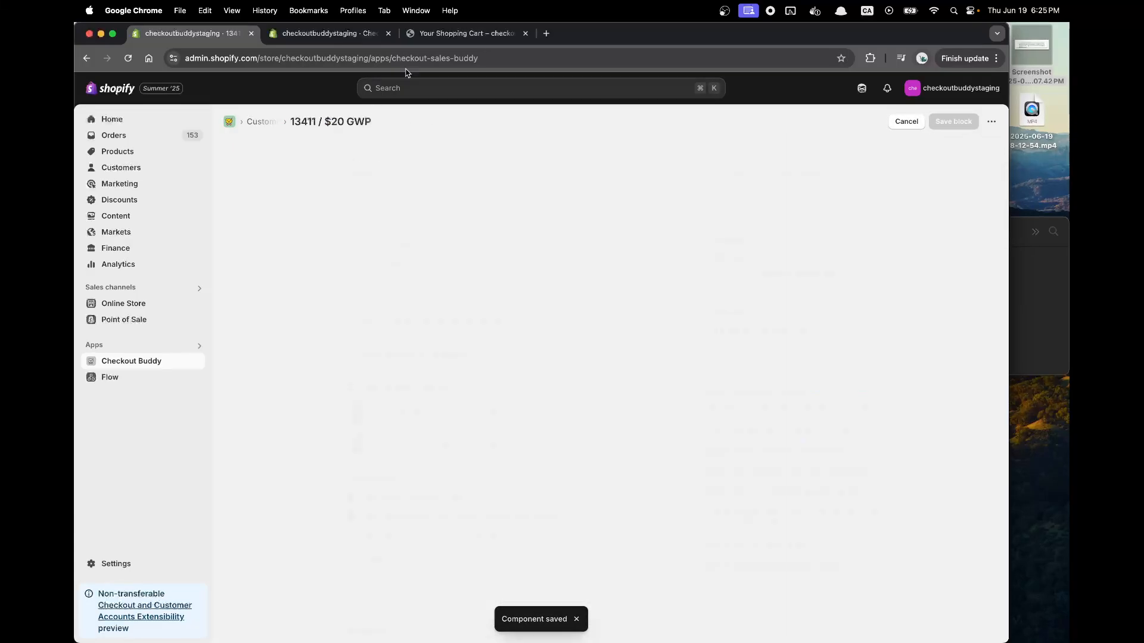
- Check out with two Jalepeno lime and manually add The Collection Snowboard: Liquid from the gift offers
left_click(461, 33)
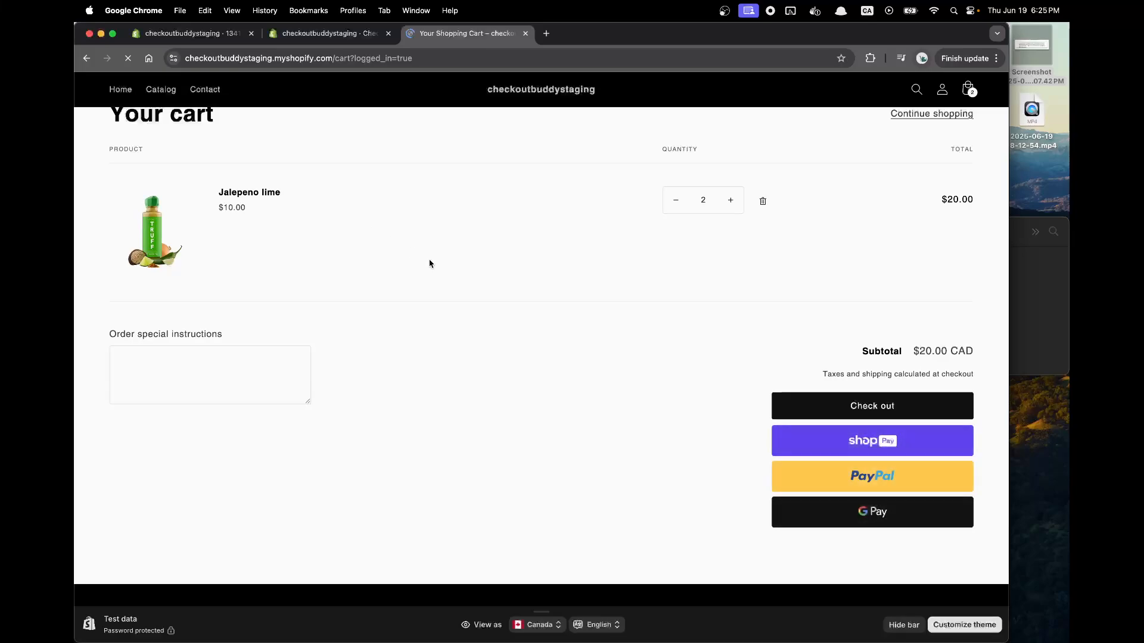
left_click(805, 405)
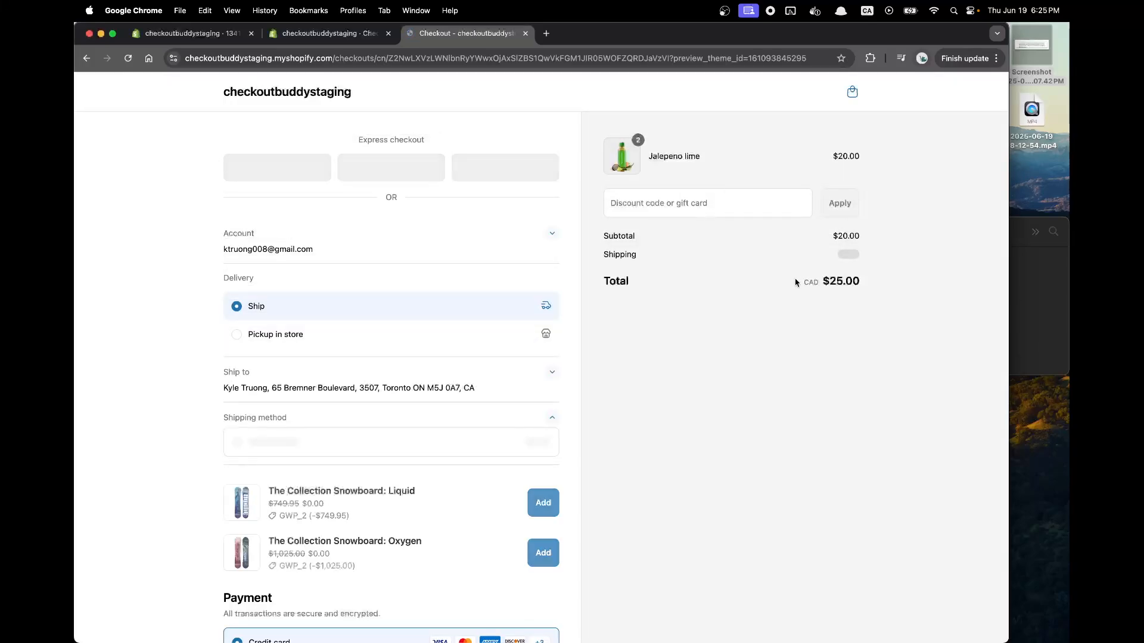
scroll(421, 477, "down", 5)
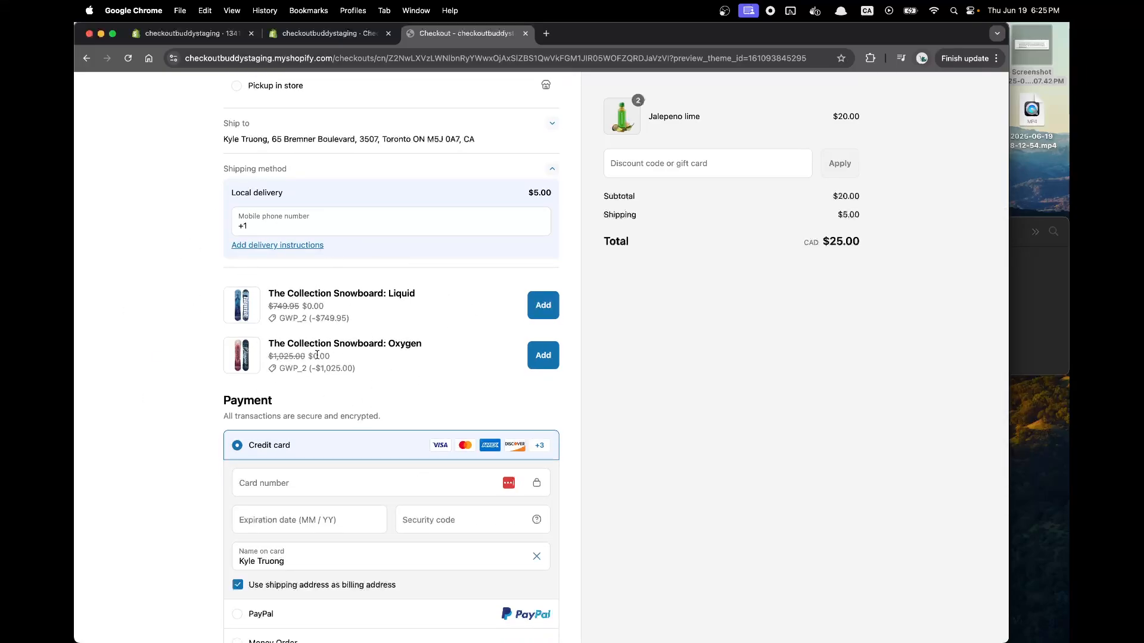
scroll(316, 355, "up", 1)
left_click(542, 362)
scroll(776, 370, "up", 1)
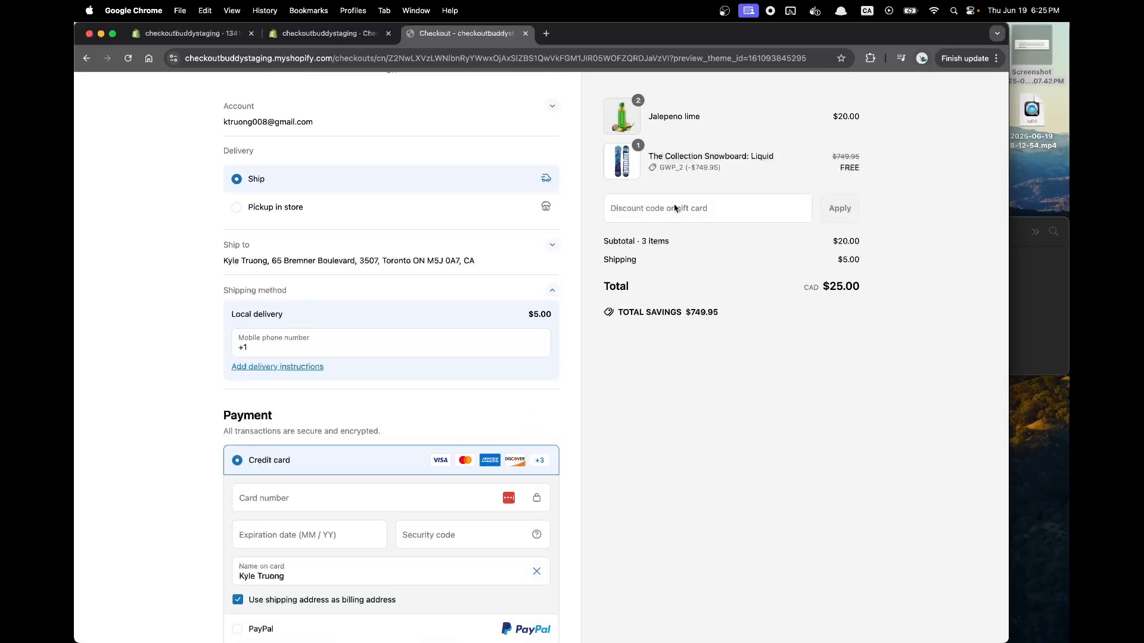
scroll(529, 399, "down", 4)
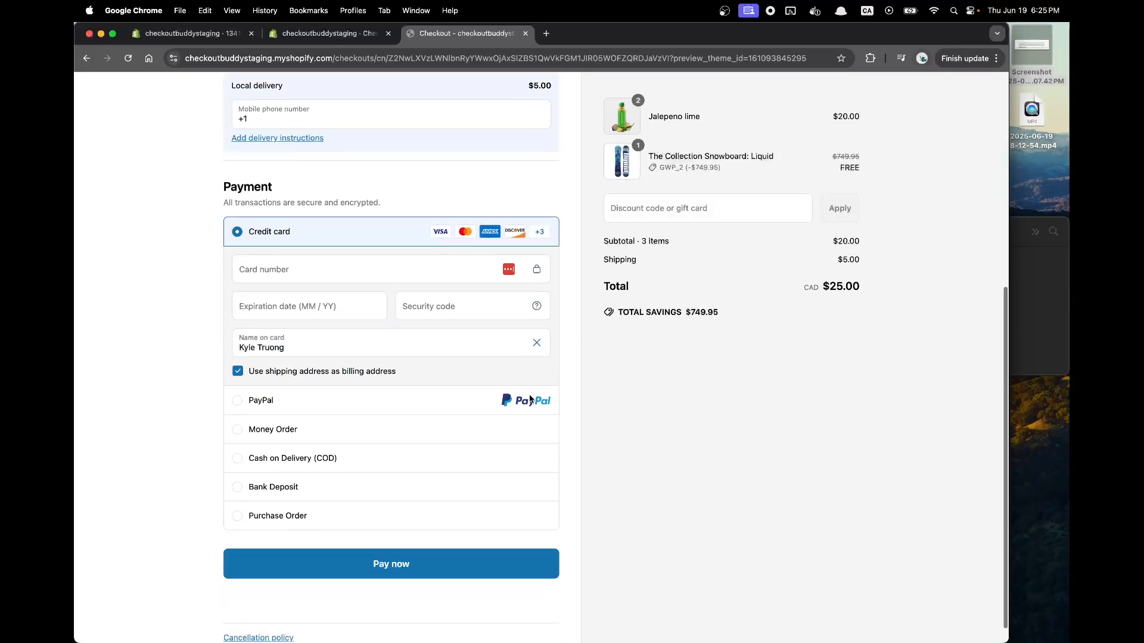
scroll(529, 399, "up", 3)
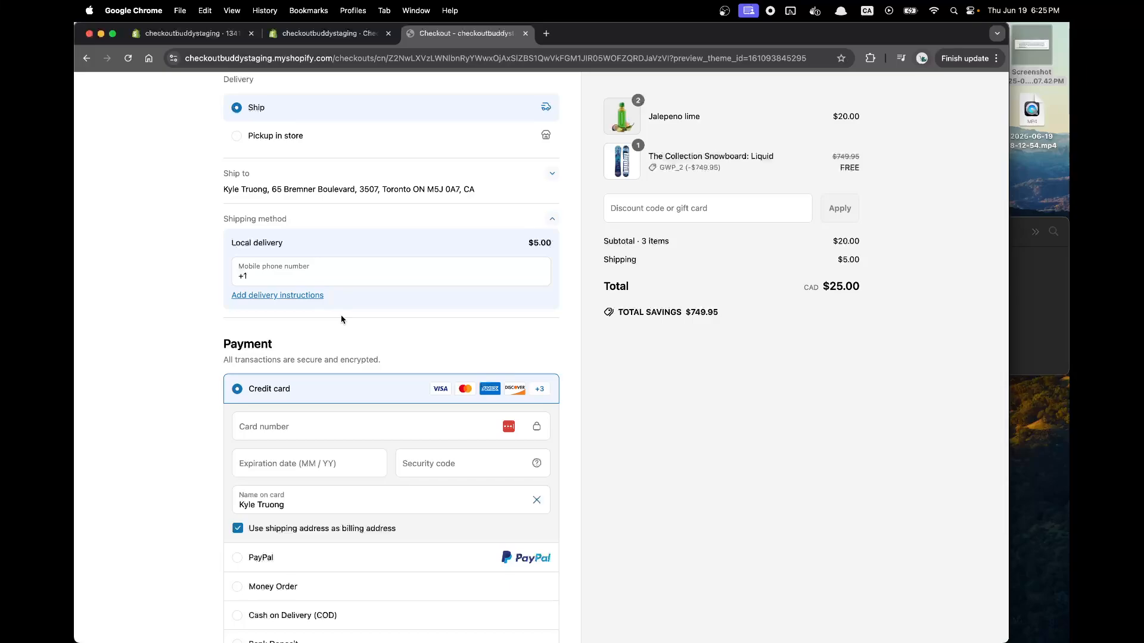
- Turn off hiding the customization when the cart already contains an offer product in the $20 GWP block and save it
left_click(221, 36)
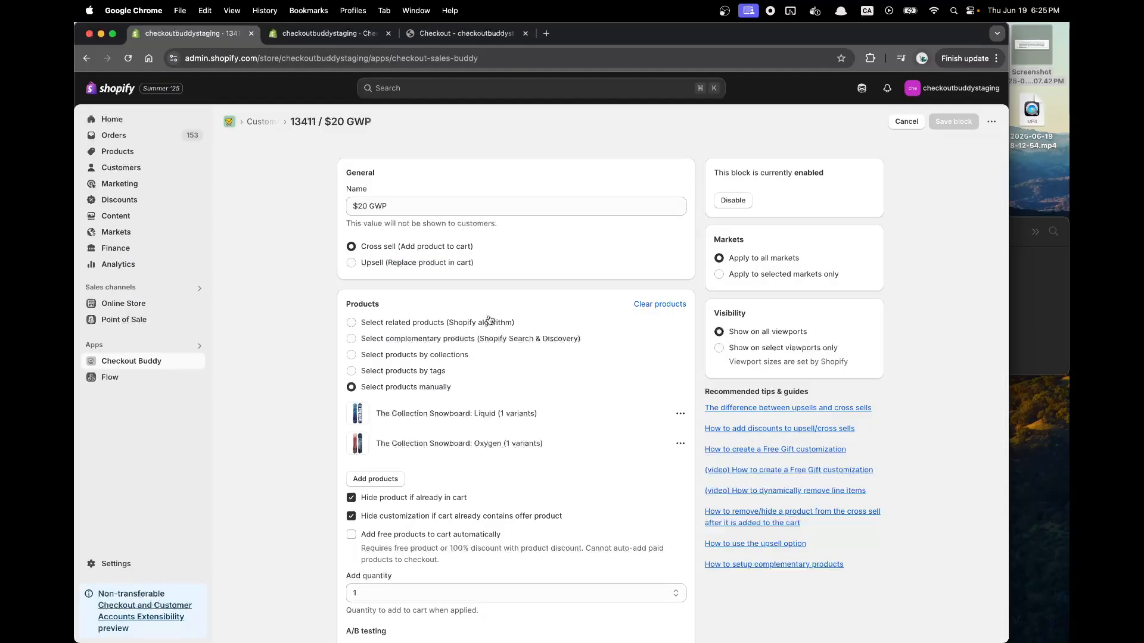
scroll(485, 324, "down", 5)
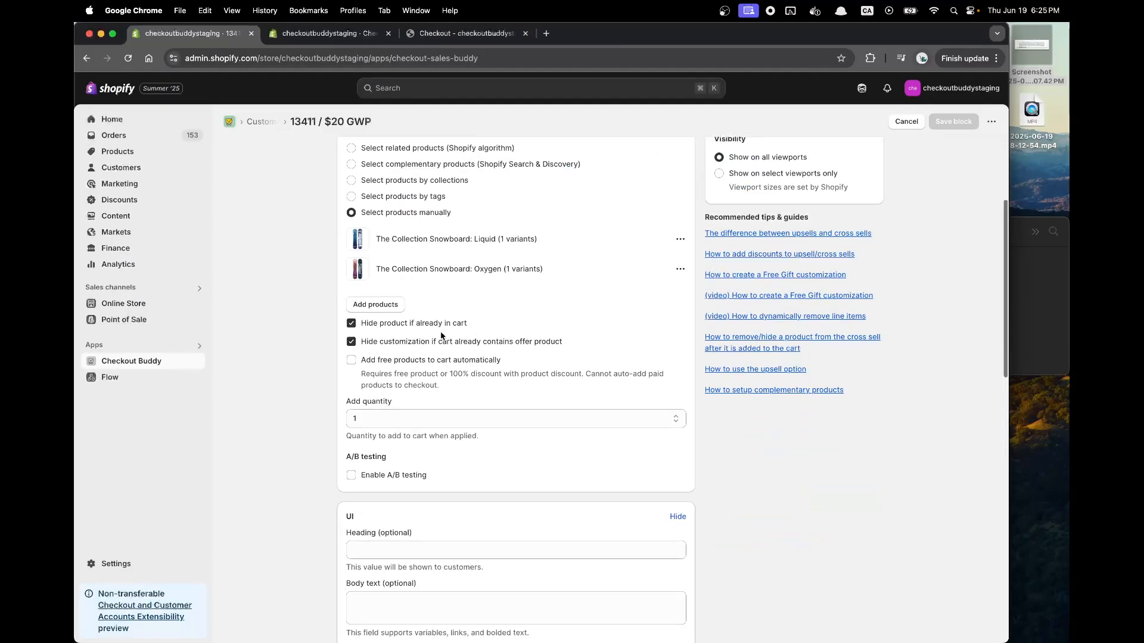
left_click(375, 346)
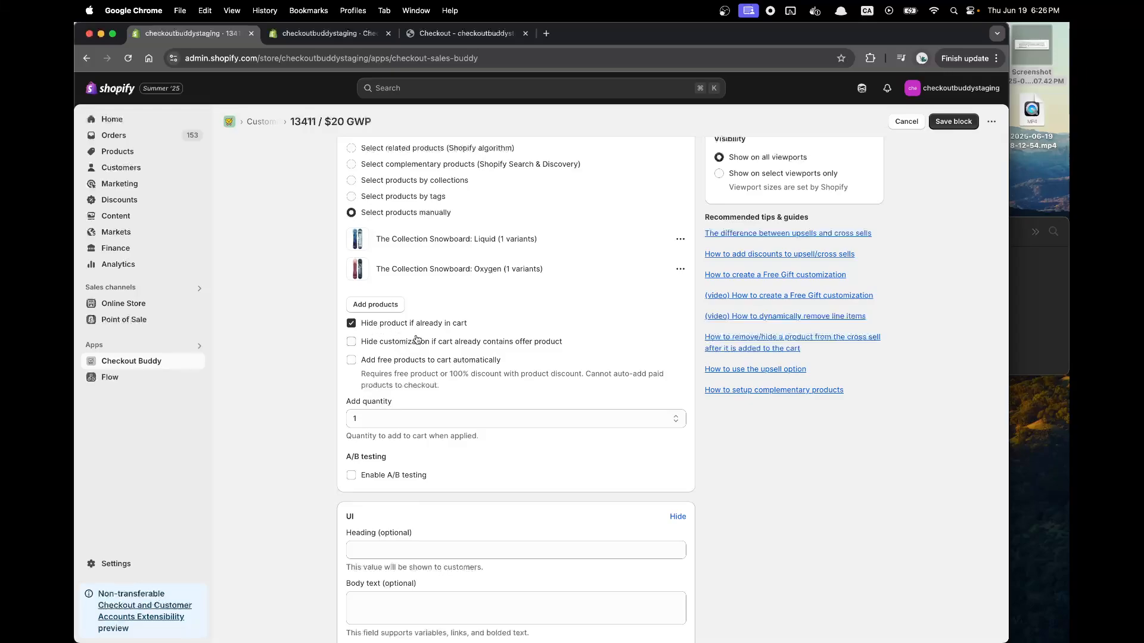
- Reload the checkout page, add The Collection Snowboard: Oxygen, and highlight the remaining gift offer
left_click(464, 37)
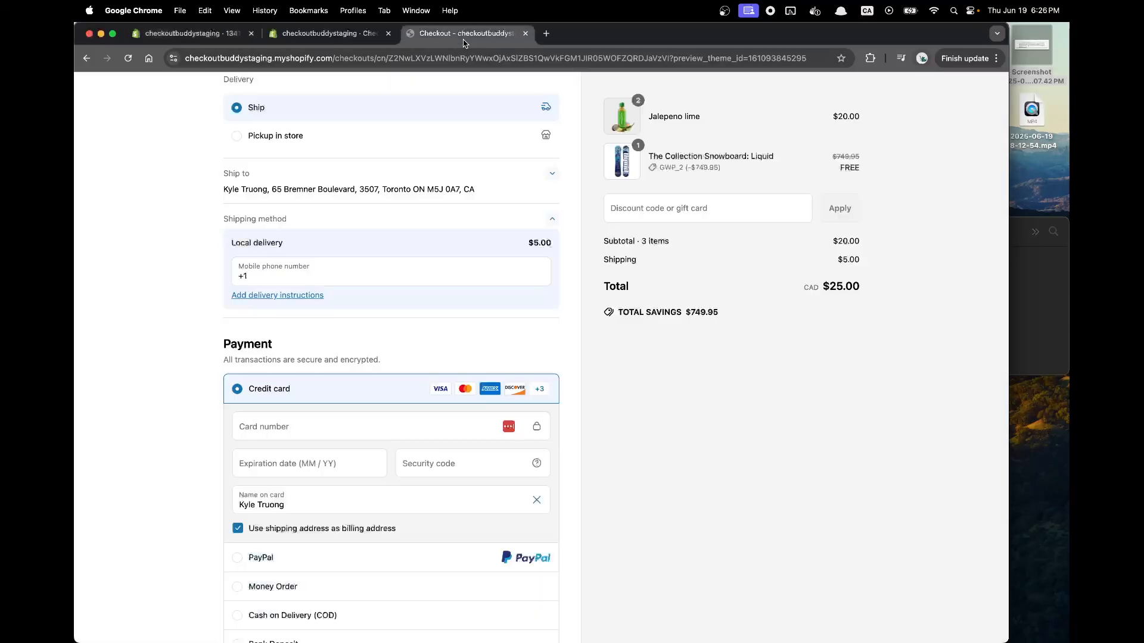
left_click(128, 58)
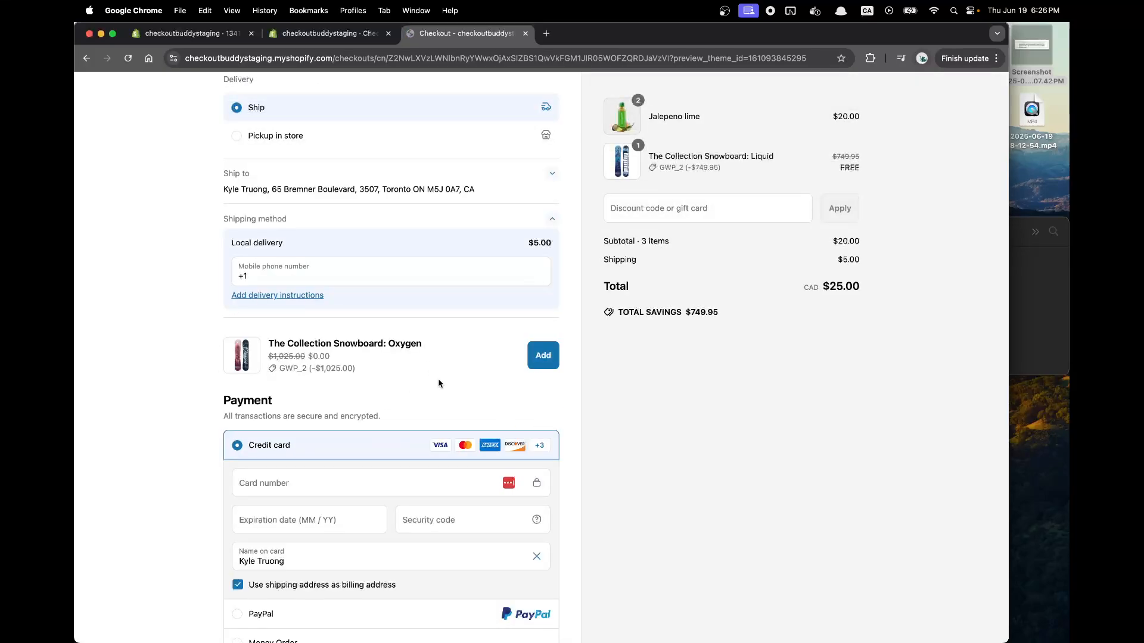
left_click(532, 351)
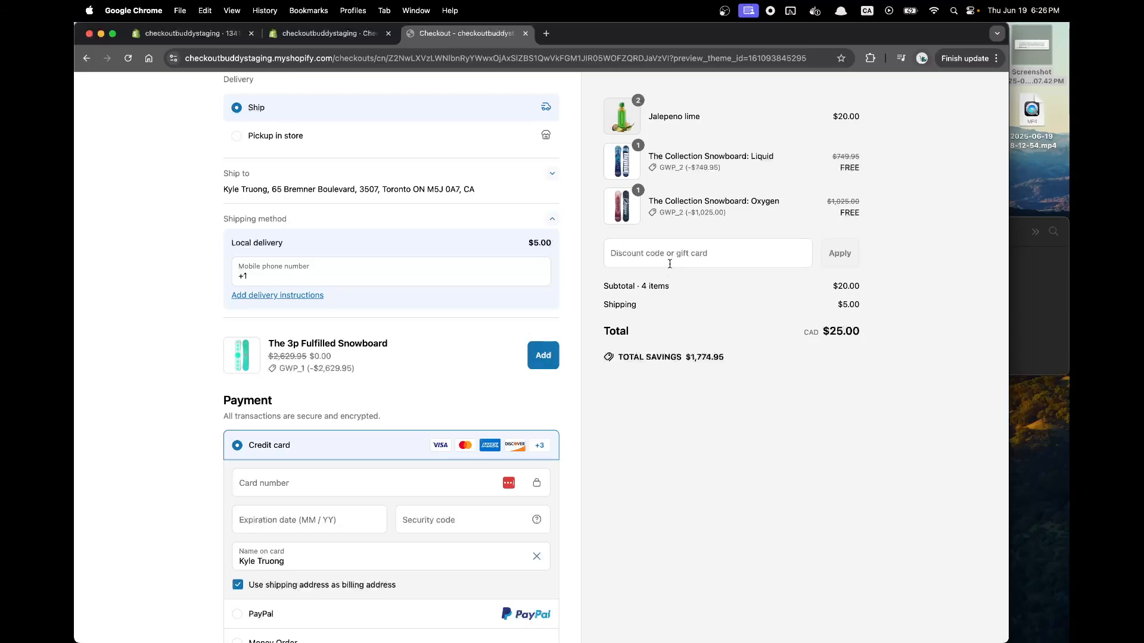
left_click_drag(290, 343, 436, 389)
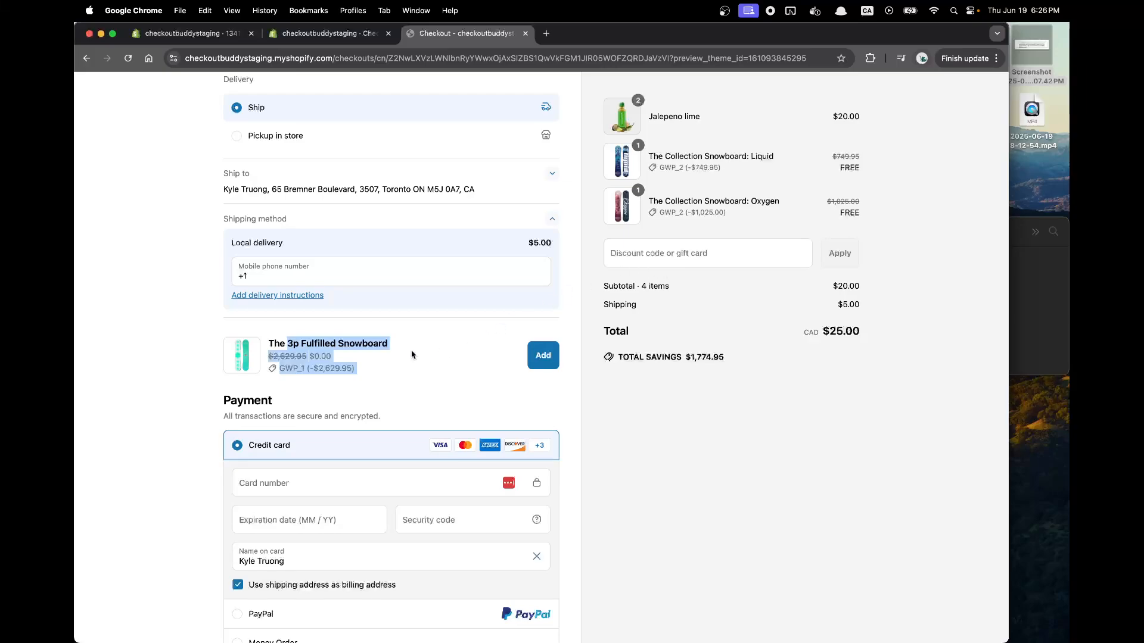
double_click(305, 344)
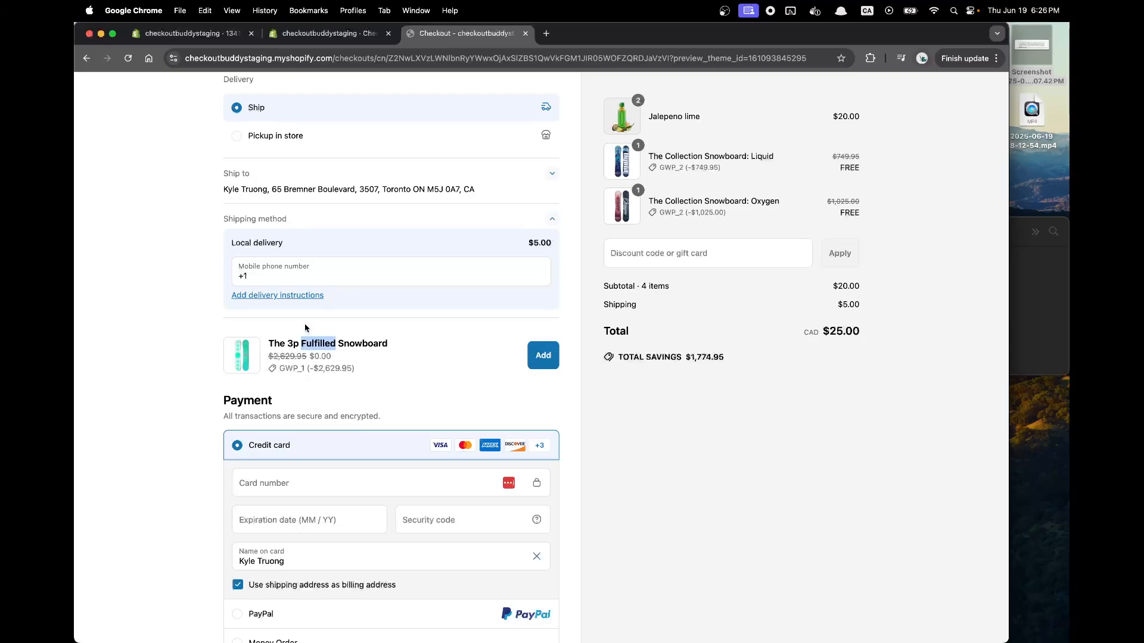
- Review the product options and display rules of the $10 set gift block and check the $20 GWP block
left_click(234, 39)
left_click(320, 37)
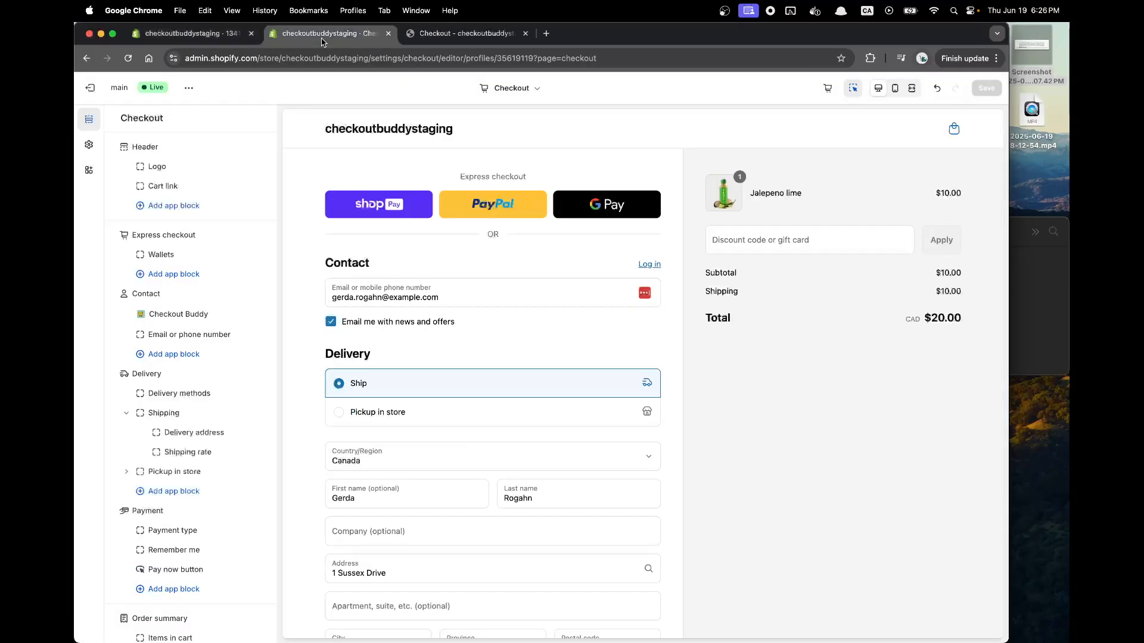
left_click(243, 38)
left_click(903, 124)
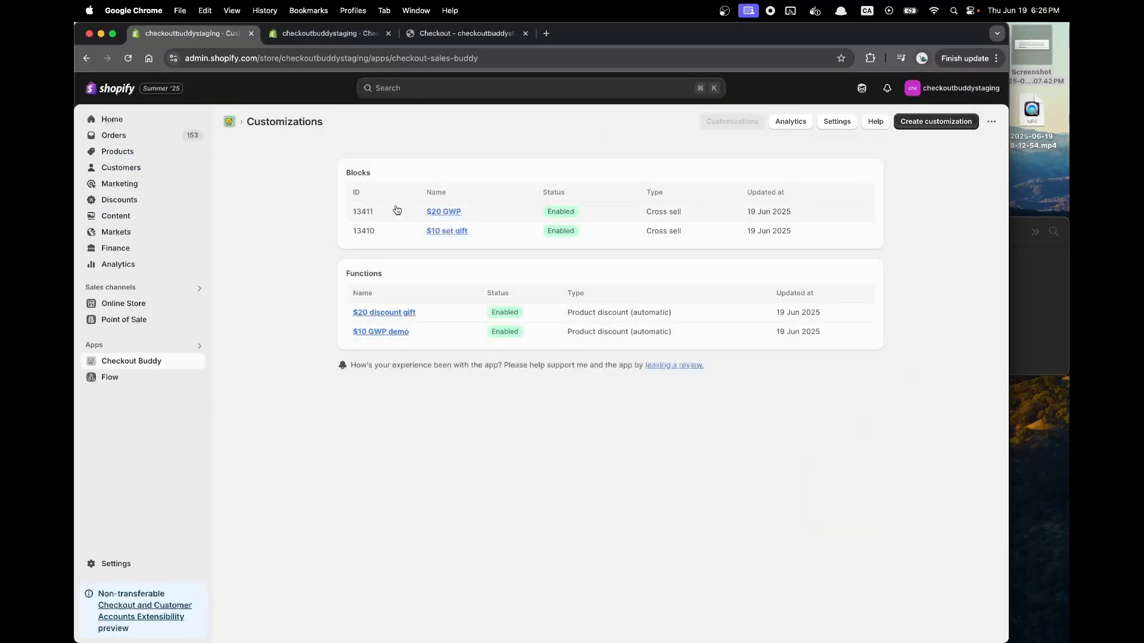
left_click(446, 235)
scroll(541, 452, "down", 10)
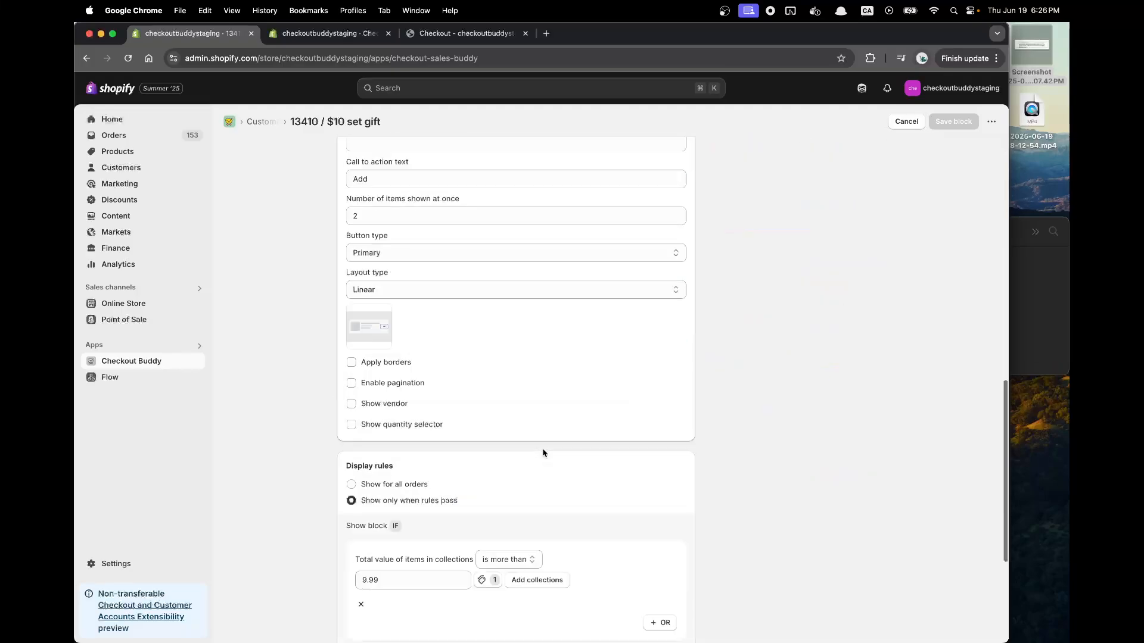
scroll(542, 453, "up", 7)
scroll(542, 452, "down", 3)
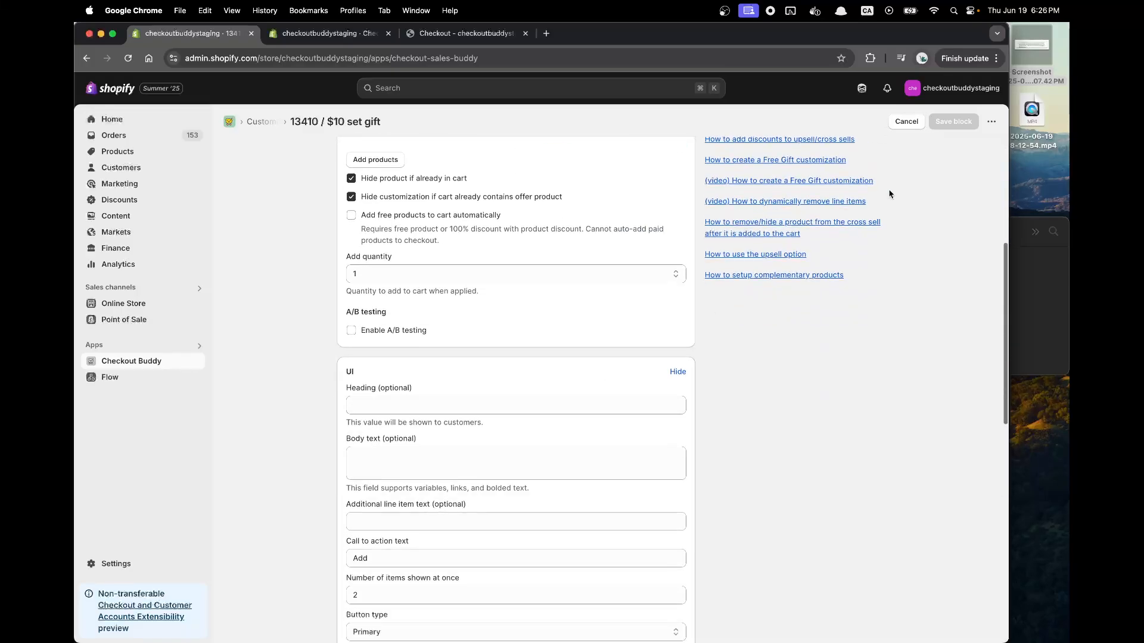
left_click(906, 121)
left_click(461, 213)
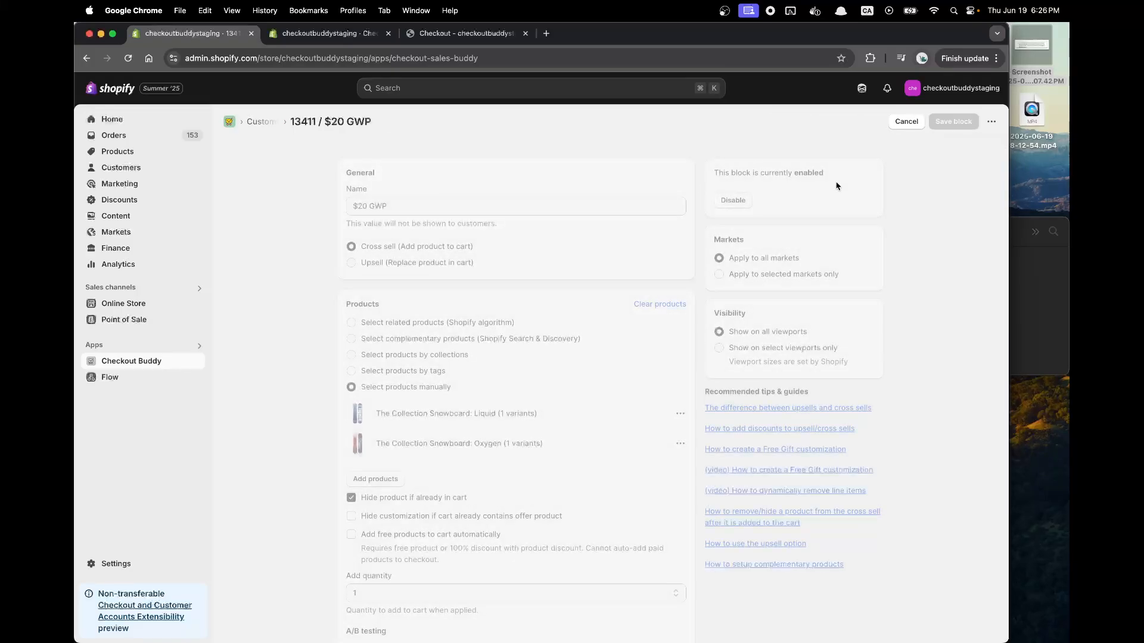
left_click(906, 121)
- Add a further AND display rule of the type Cart collections total value to the $10 set gift block
left_click(448, 231)
scroll(453, 226, "down", 10)
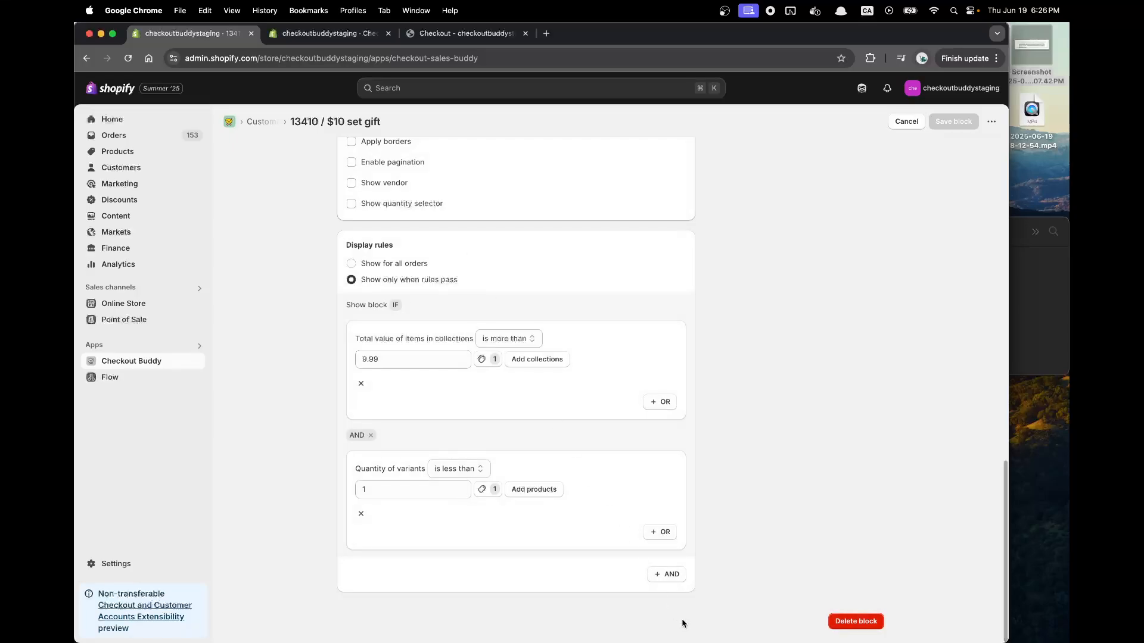
left_click(671, 574)
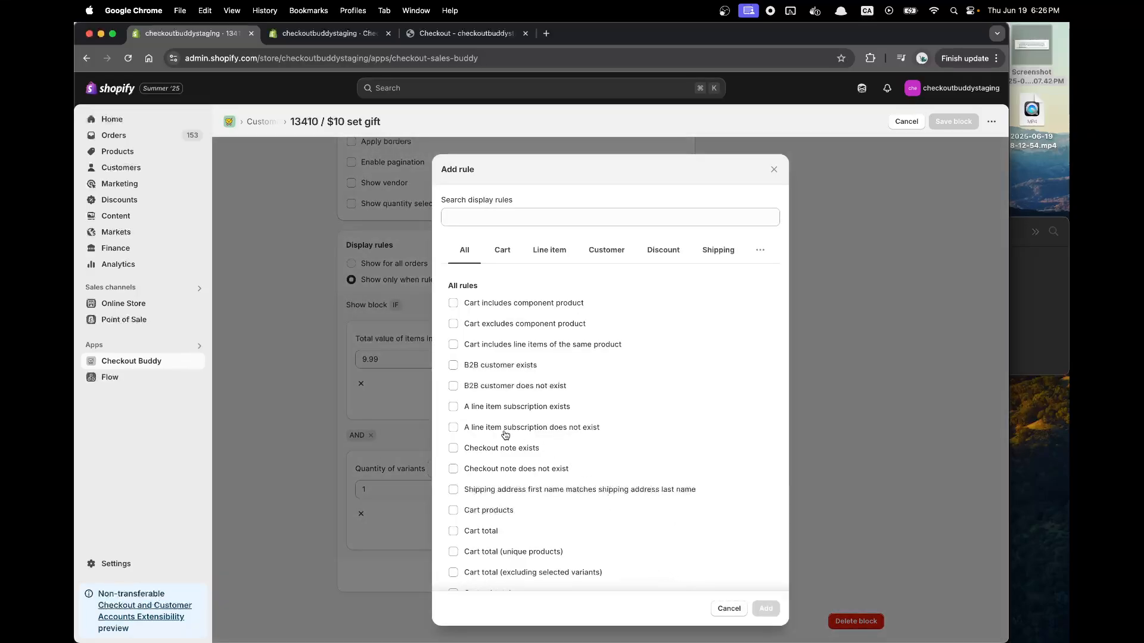
left_click(395, 334)
left_click_drag(356, 338, 474, 338)
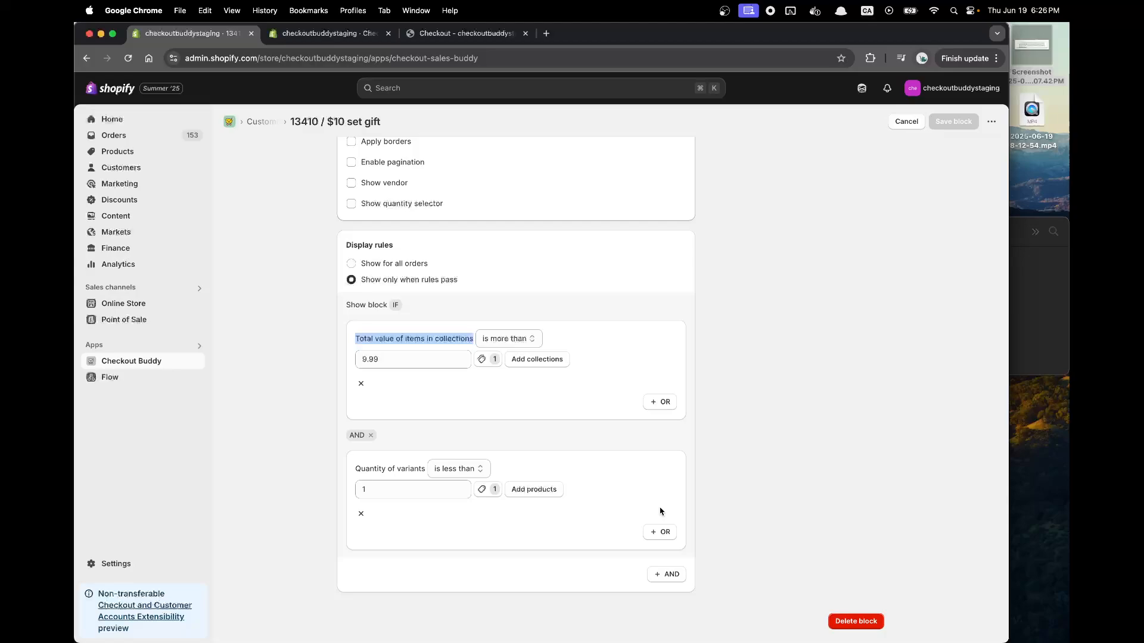
left_click(676, 575)
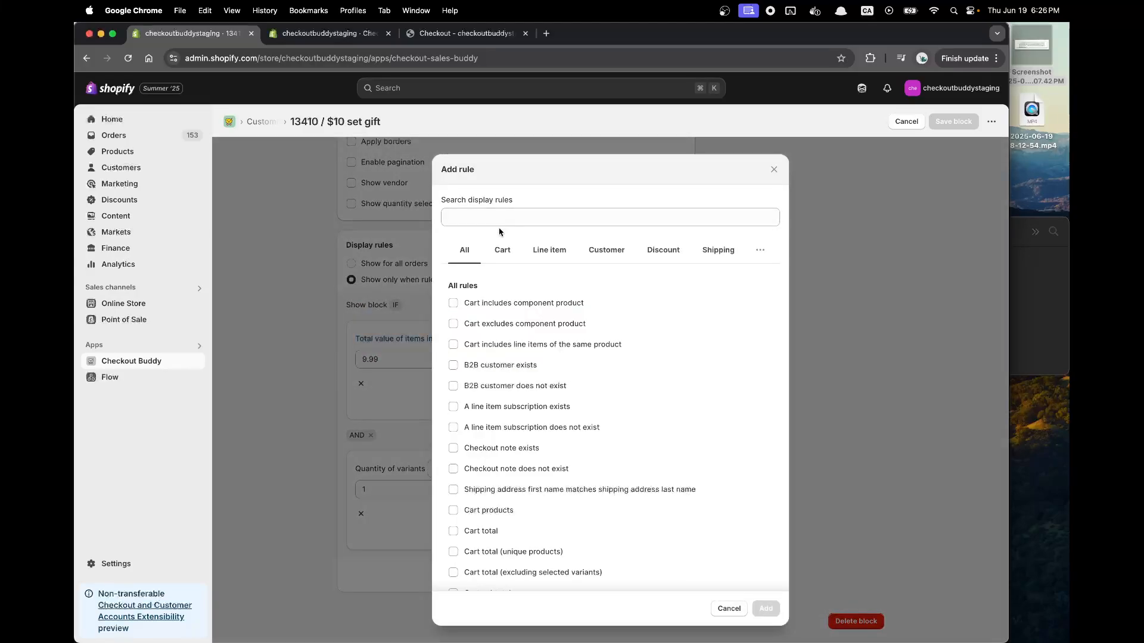
left_click(498, 213)
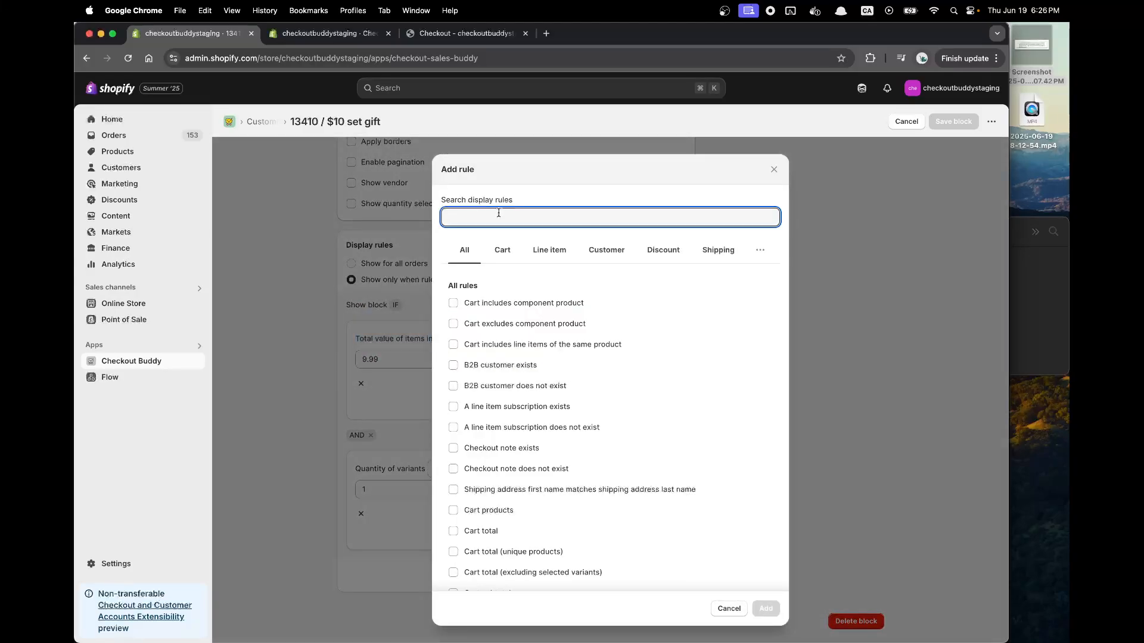
type("total value")
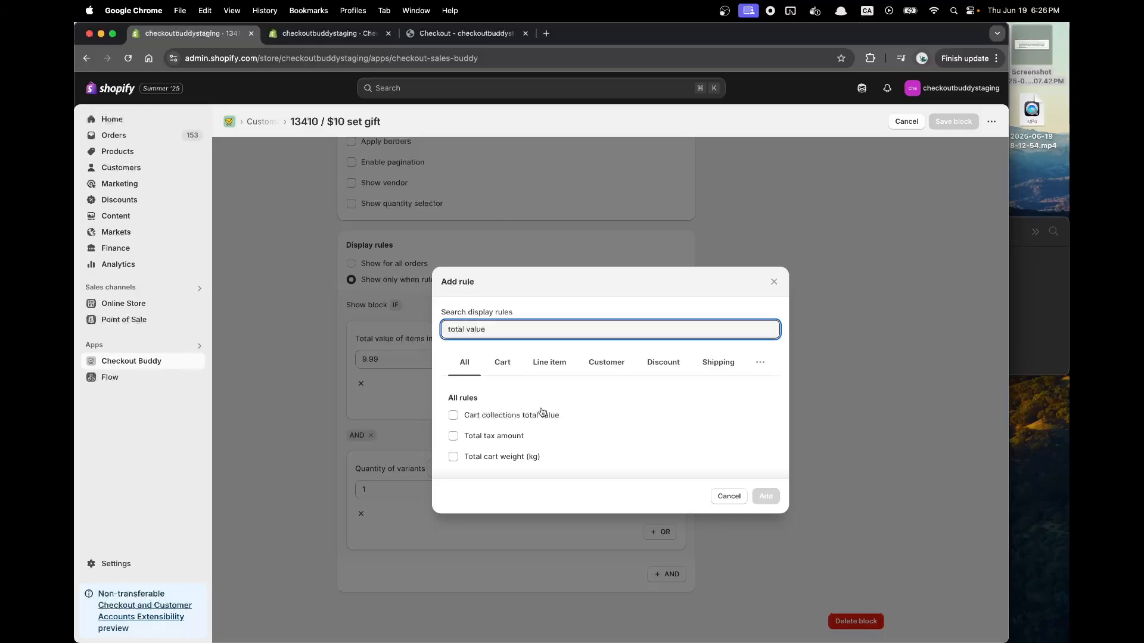
left_click(541, 415)
left_click(765, 496)
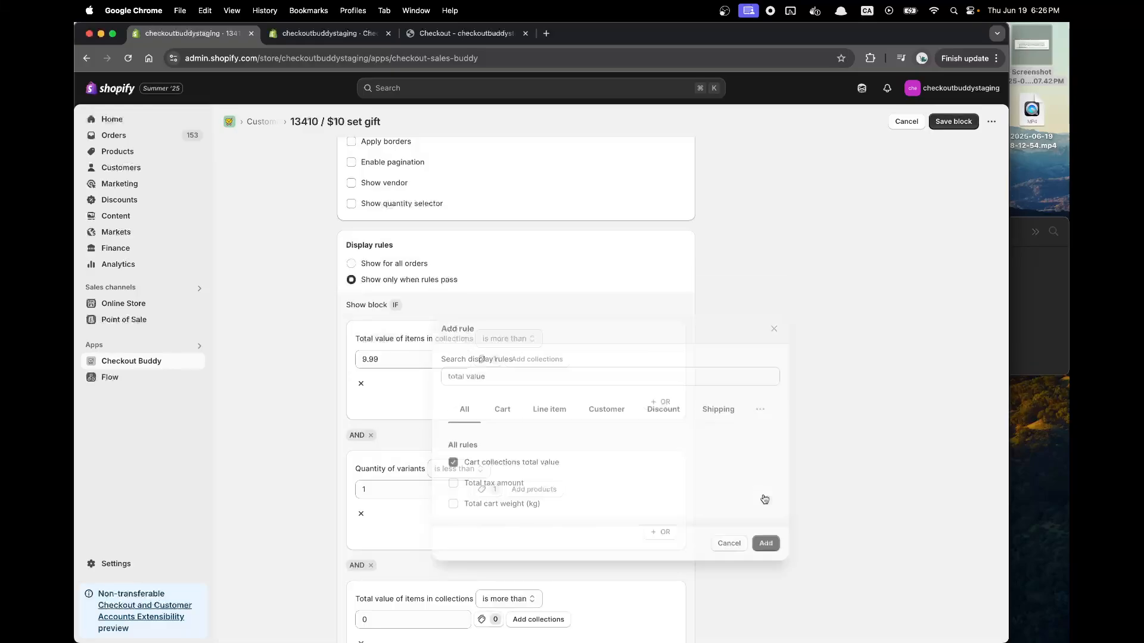
- Set the new collections total rule to less than 20 for Demo collection and save the $10 set gift block
left_click(477, 603)
left_click(504, 615)
left_click(402, 613)
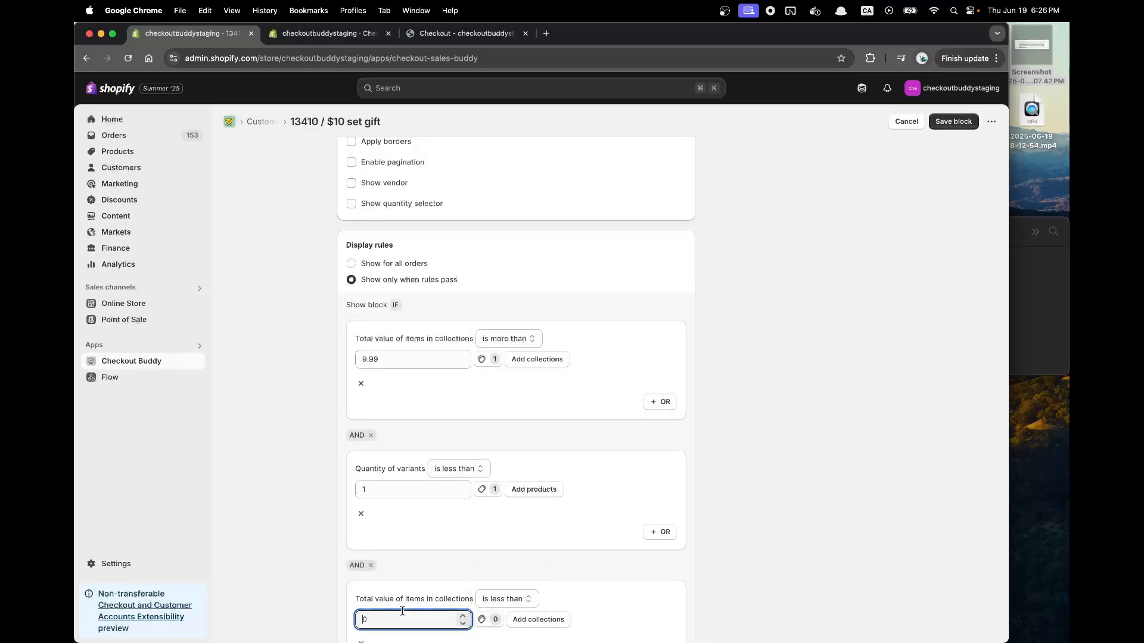
left_click(538, 620)
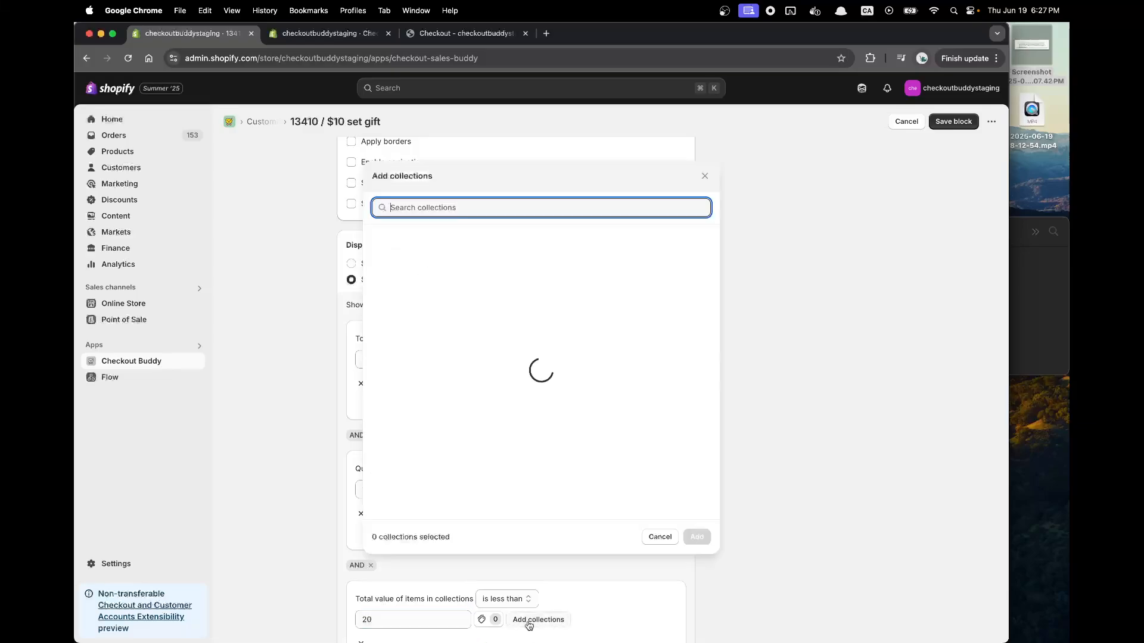
left_click(494, 275)
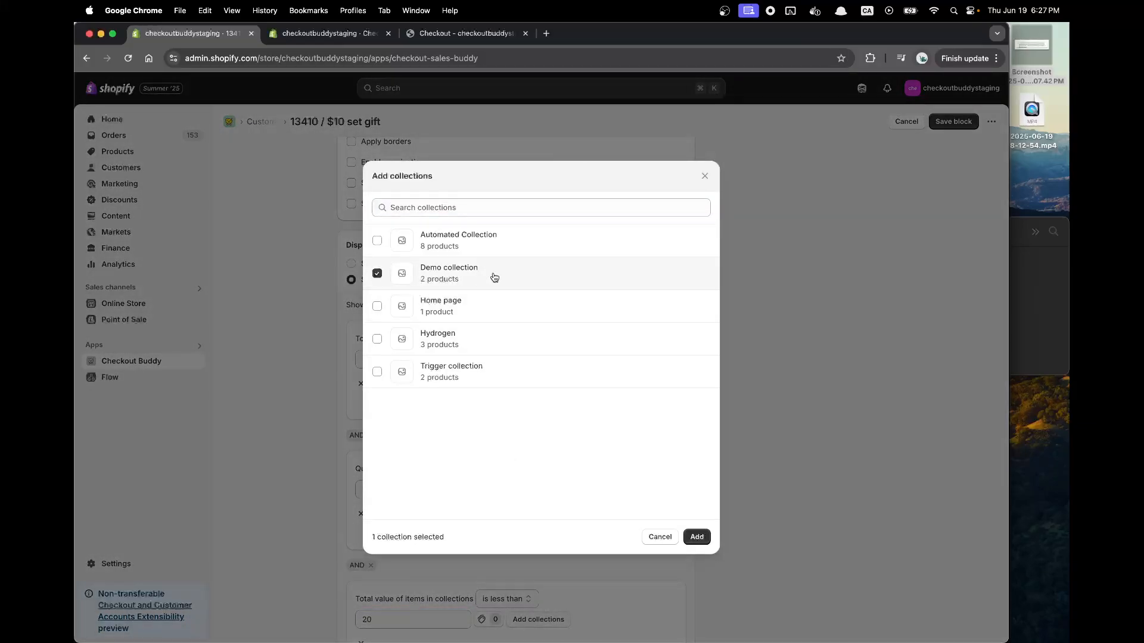
left_click(696, 537)
left_click(953, 122)
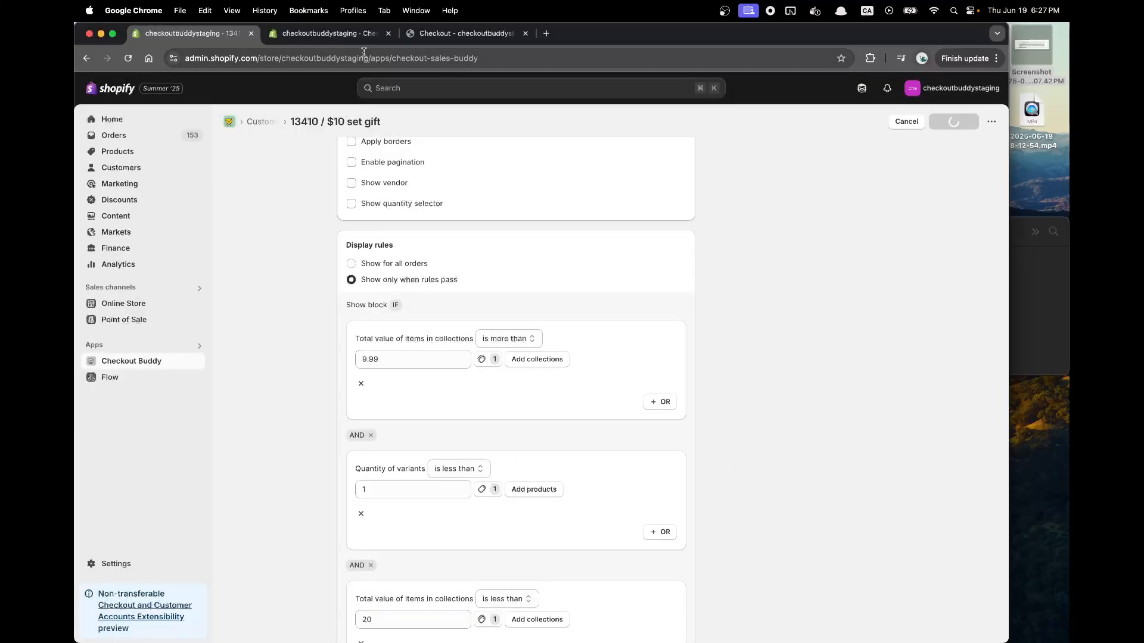
- Reload the checkout page and check which gift offers are shown for the current cart
left_click(459, 33)
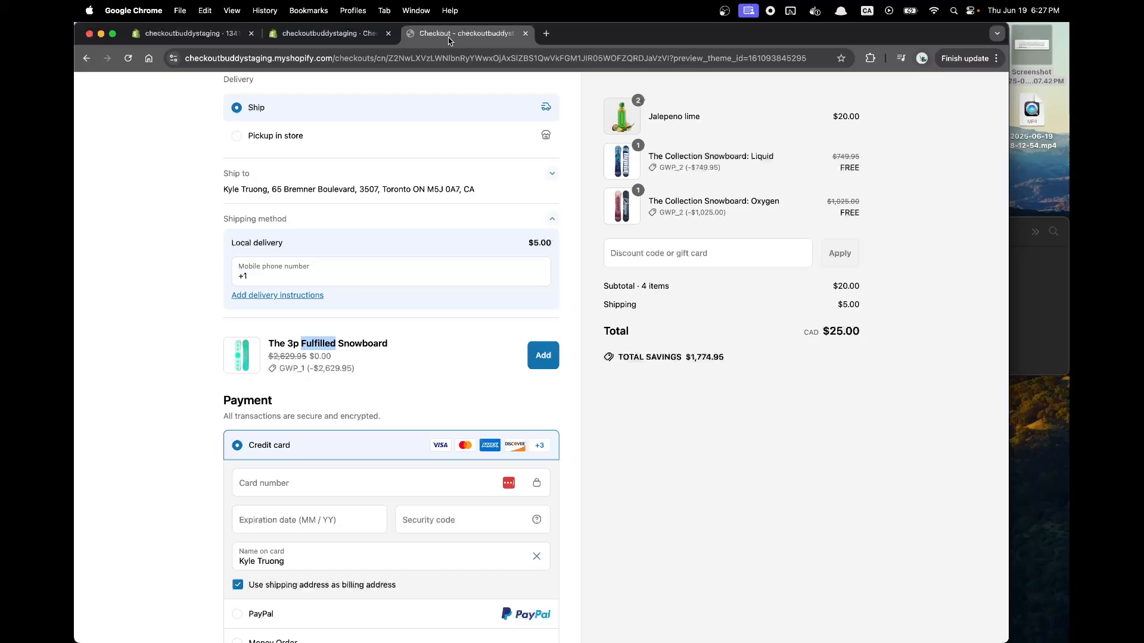
left_click(127, 58)
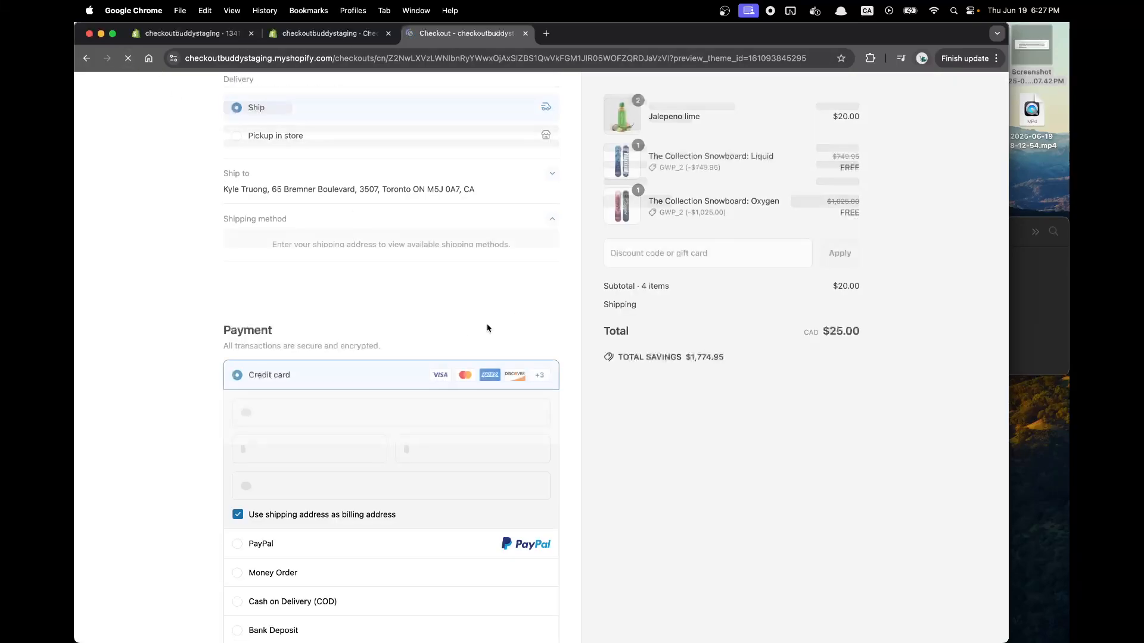
scroll(321, 355, "up", 5)
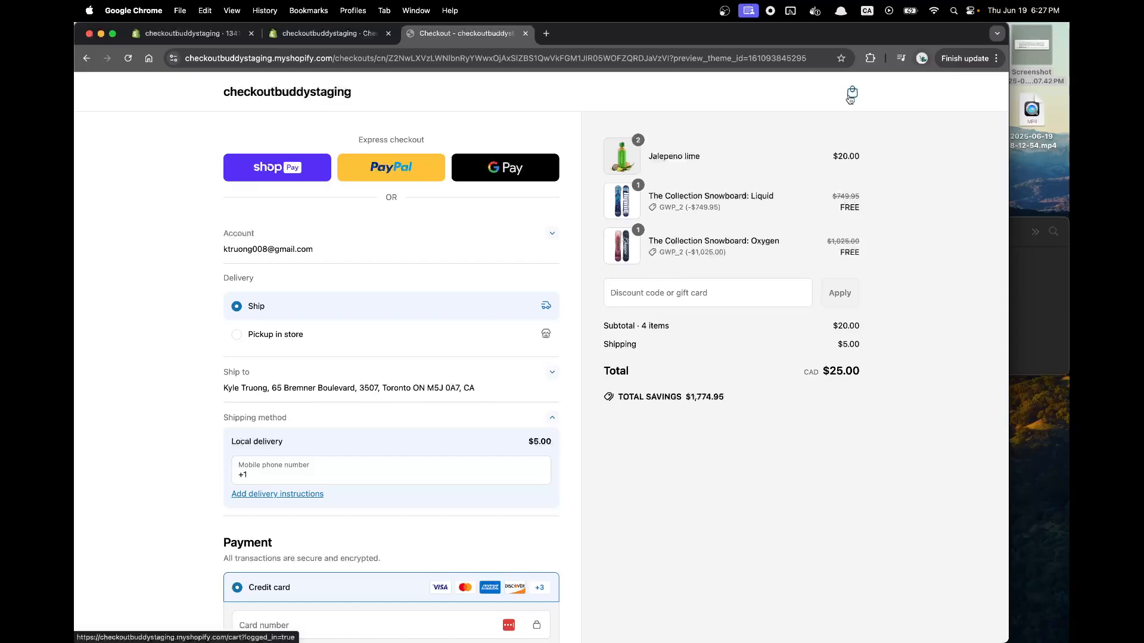
- Switch to the Preview screenshot of the request and highlight the part about ordering $20
left_click(325, 34)
left_click(1026, 281)
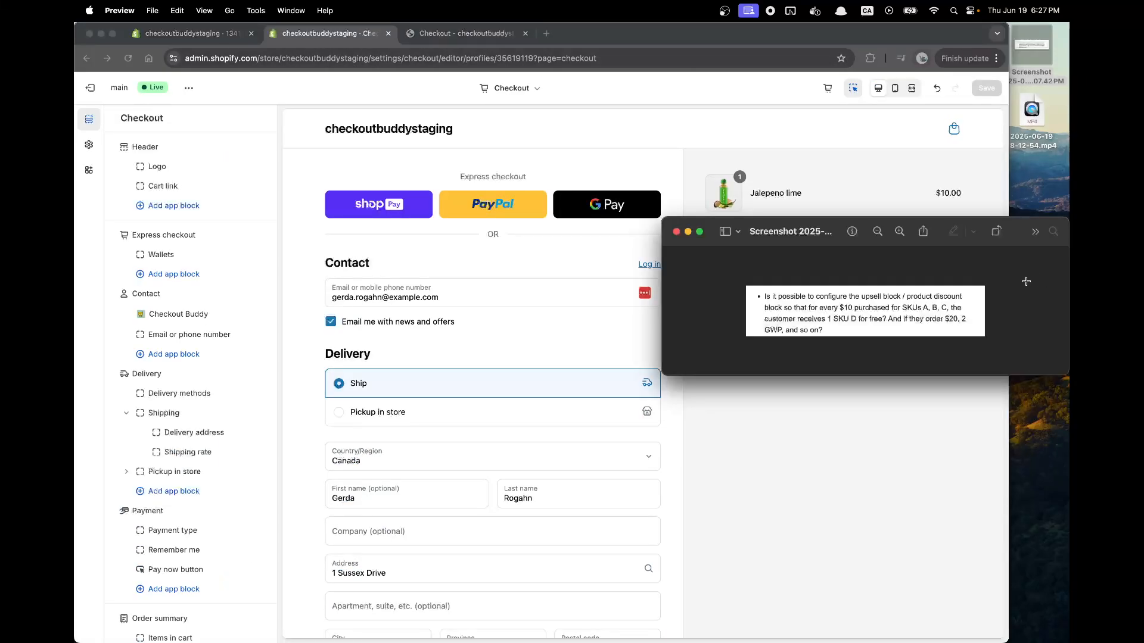
left_click_drag(890, 316, 944, 322)
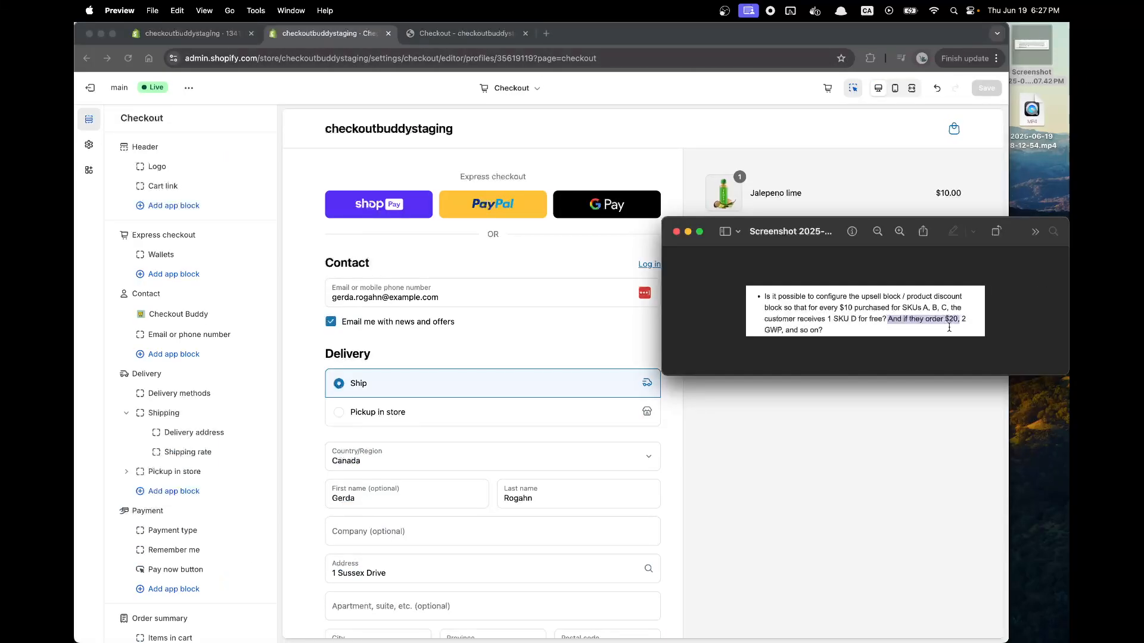
- Return to the store cart, remove both Collection Snowboard gifts, and reduce Jalepeno lime to one
left_click(467, 33)
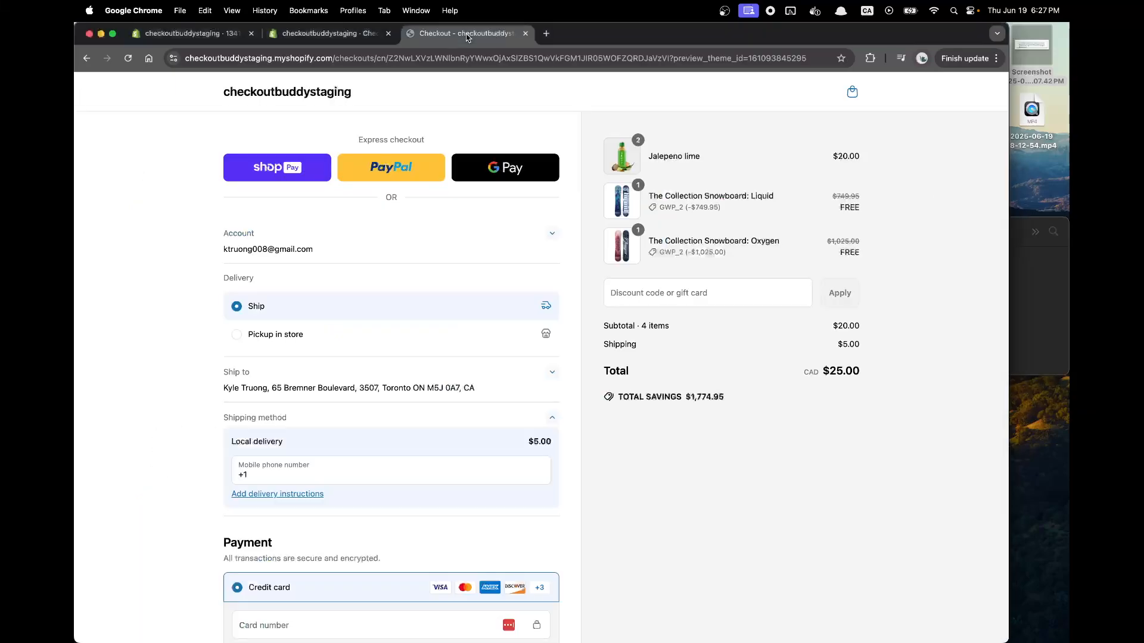
left_click(851, 91)
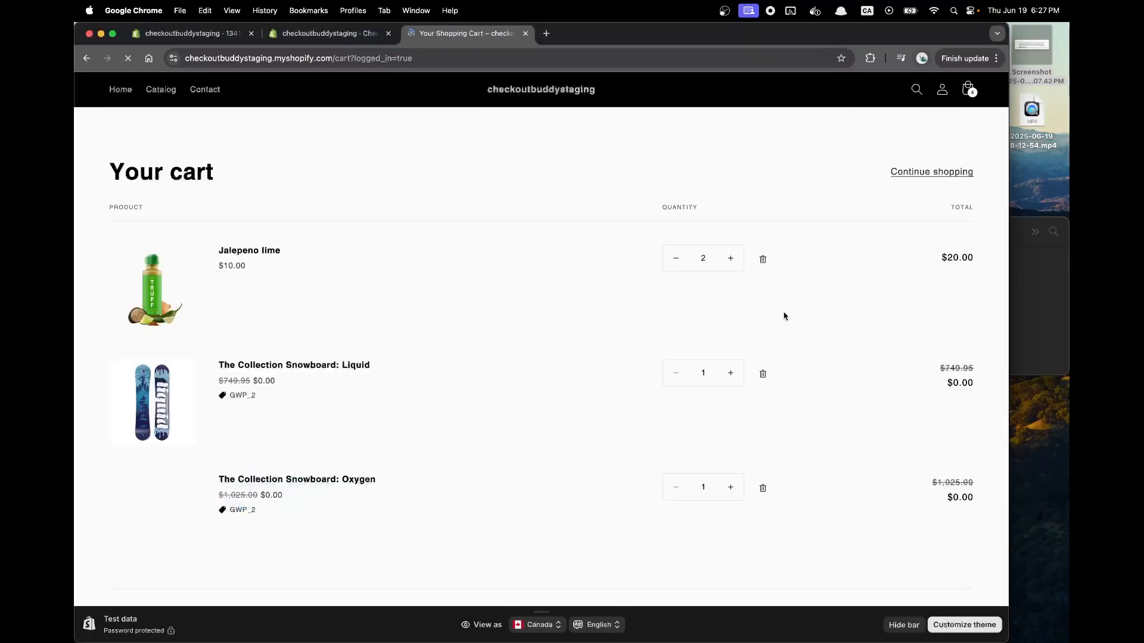
left_click(763, 374)
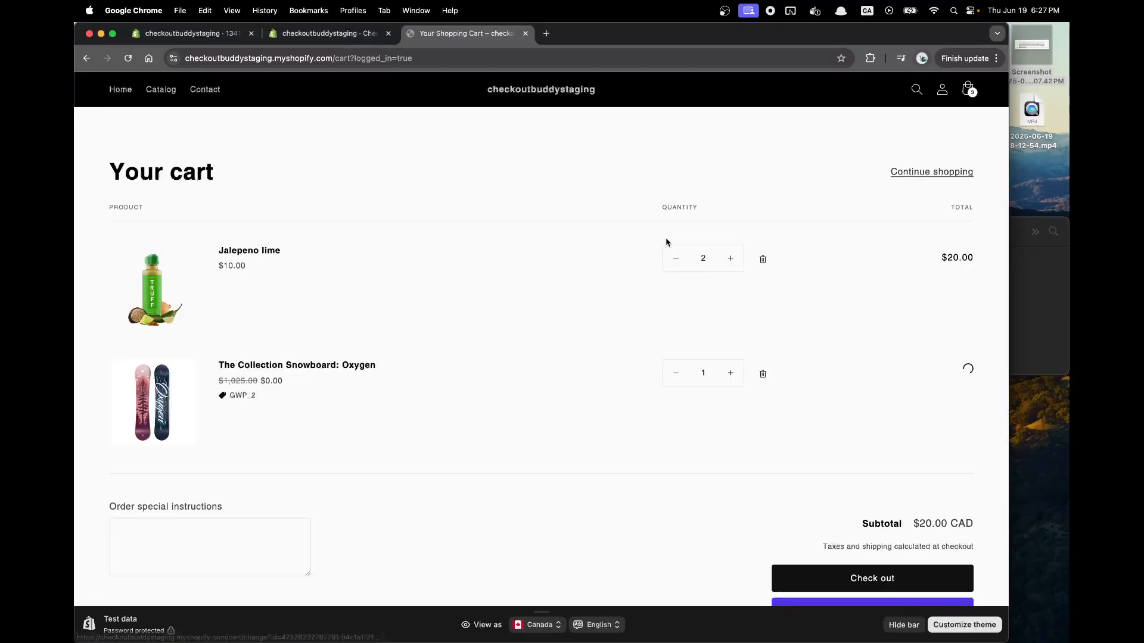
left_click(678, 259)
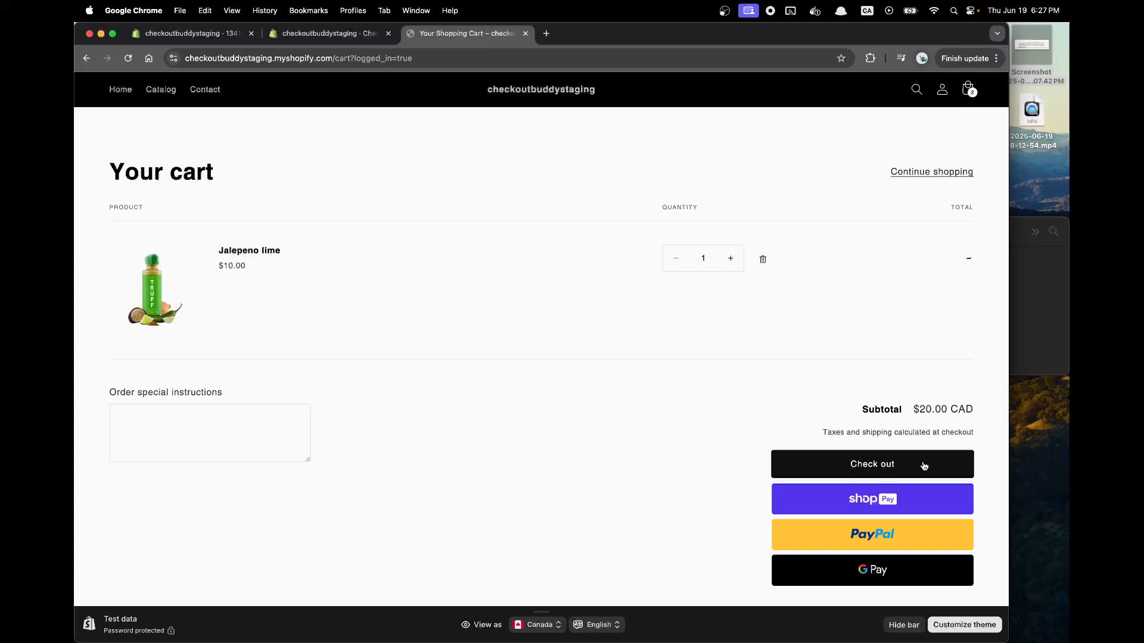
- Check out with one Jalepeno lime and add The 3p Fulfilled Snowboard from the gift offer
left_click(891, 466)
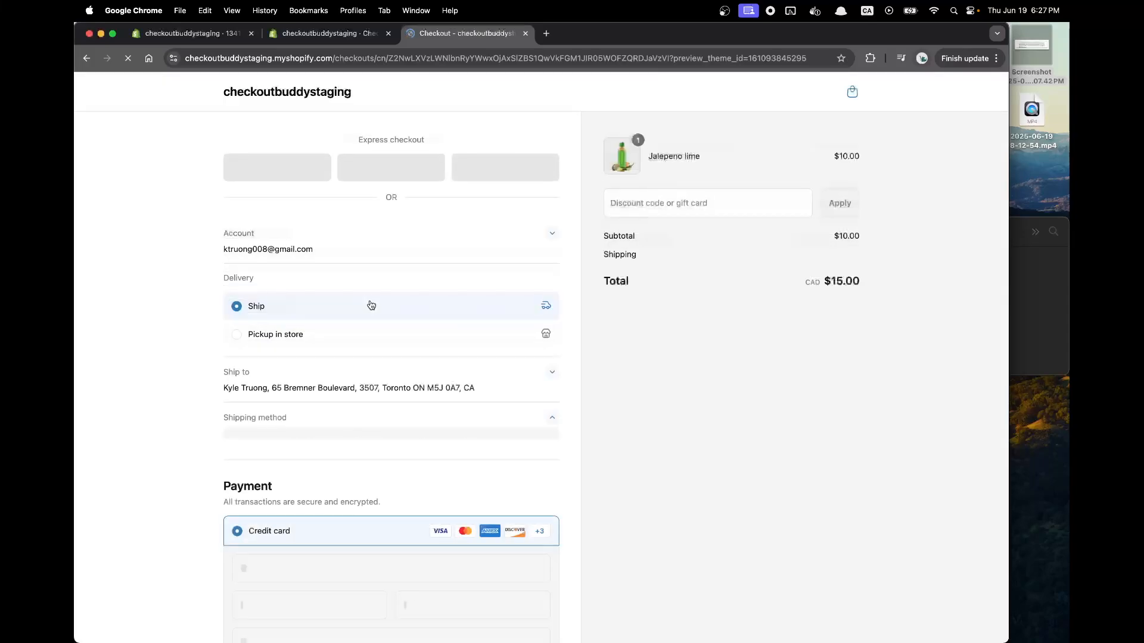
scroll(371, 306, "down", 1)
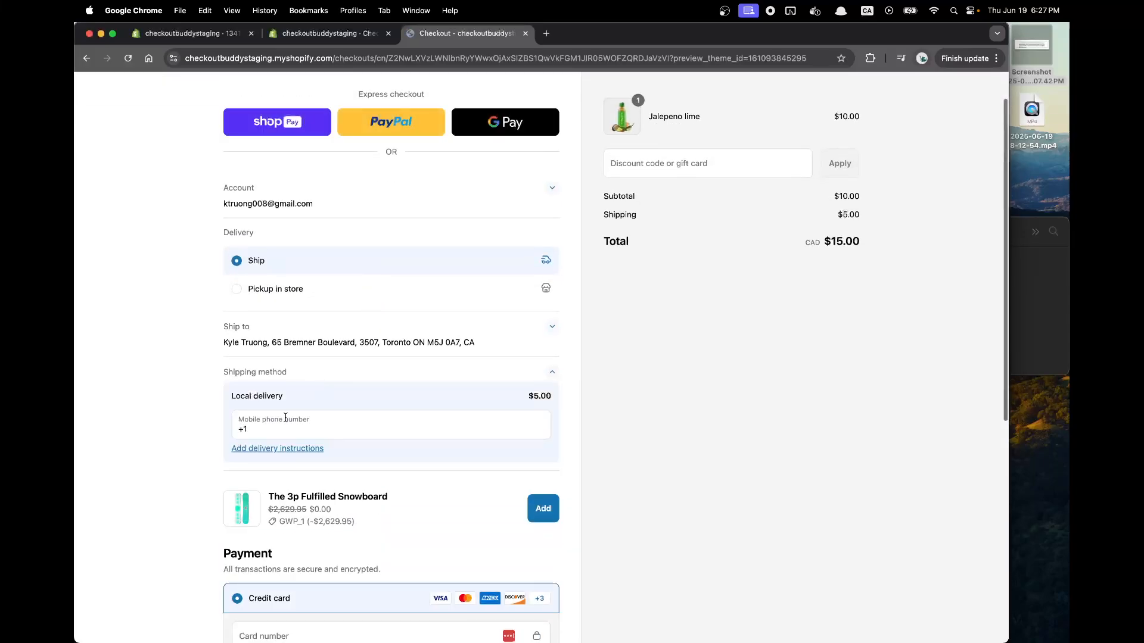
left_click(528, 509)
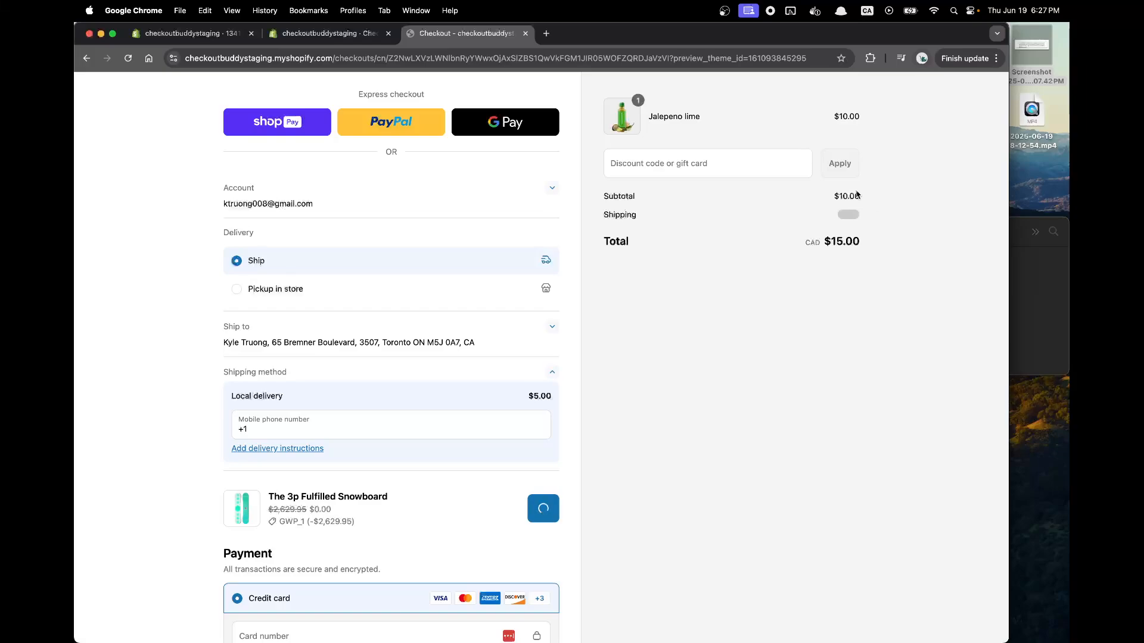
scroll(541, 141, "up", 2)
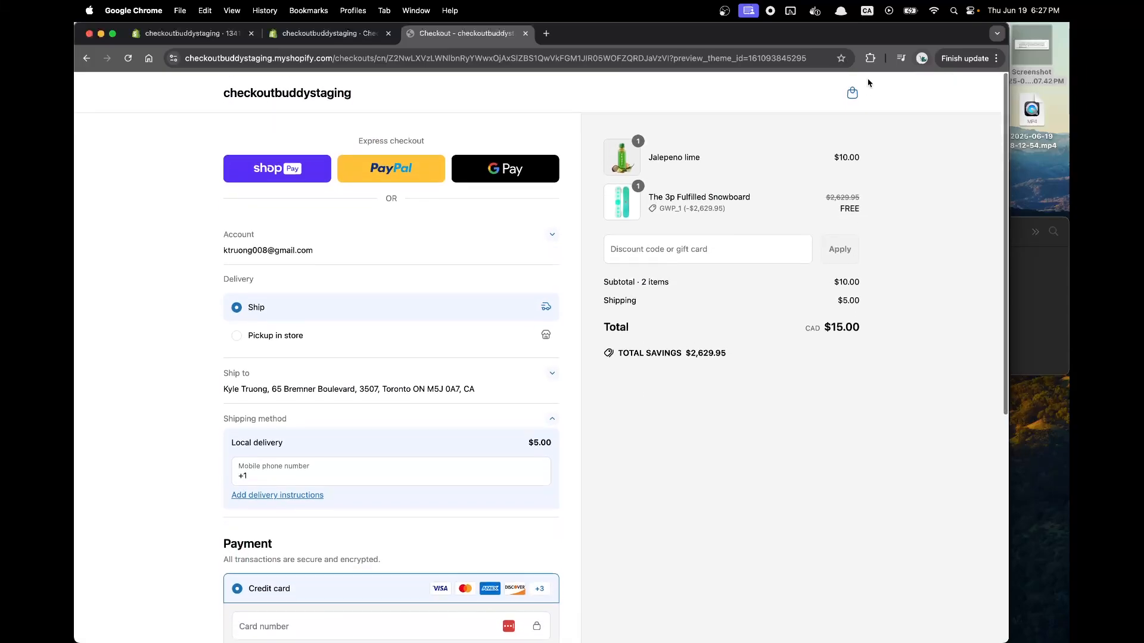
- Remove The 3p Fulfilled Snowboard from the cart and add one truff hot sauce from the catalog as a one-time purchase
left_click(851, 92)
left_click(763, 374)
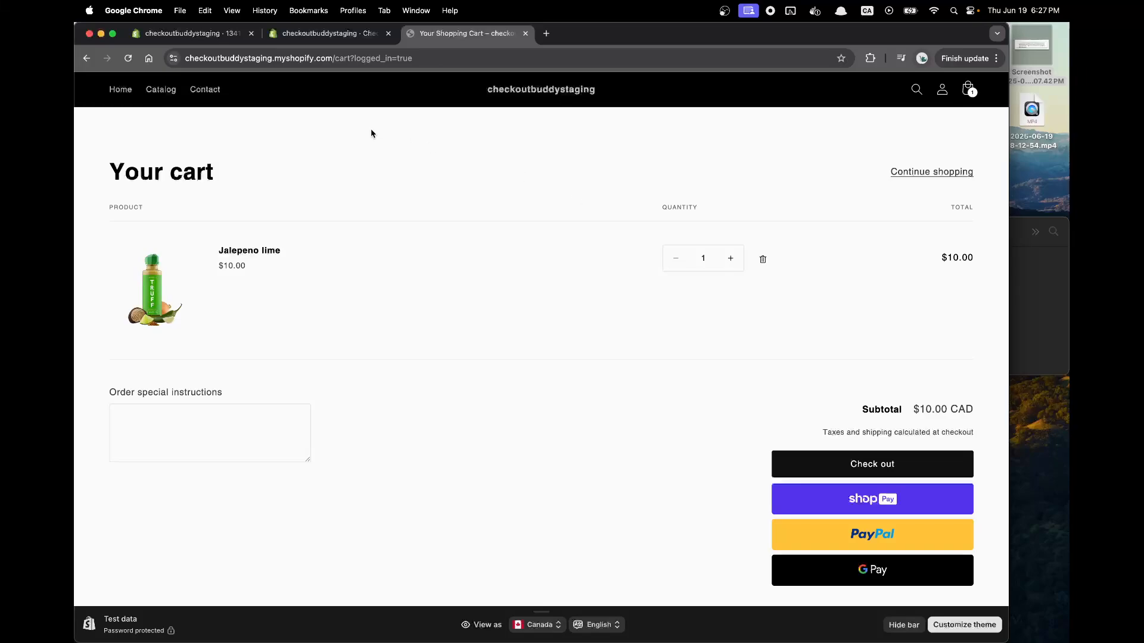
left_click(165, 89)
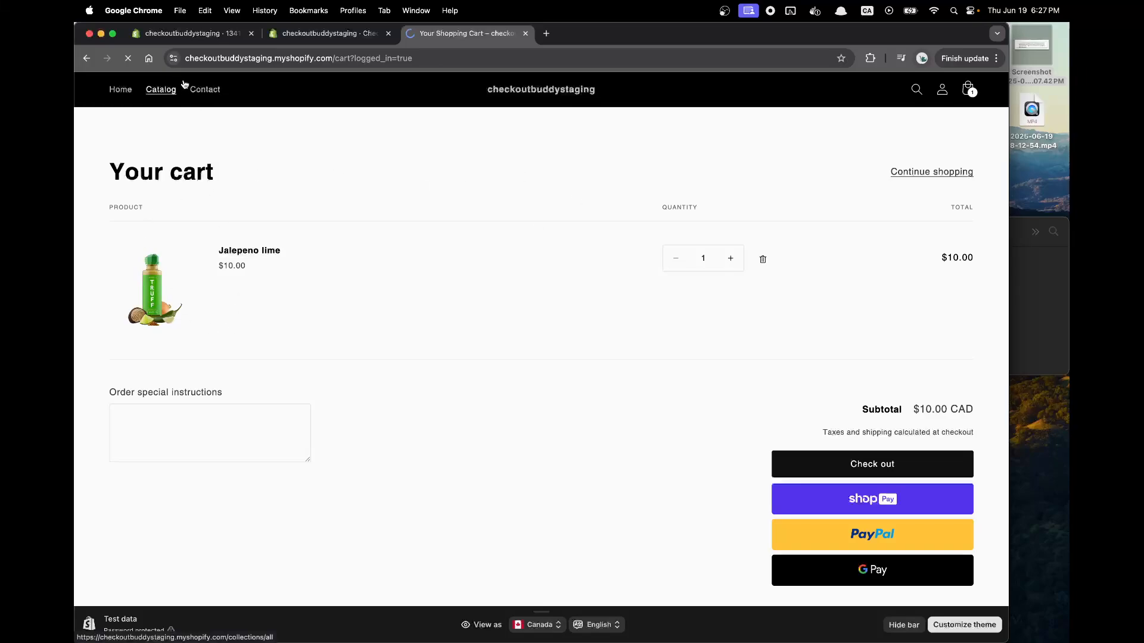
scroll(516, 233, "down", 10)
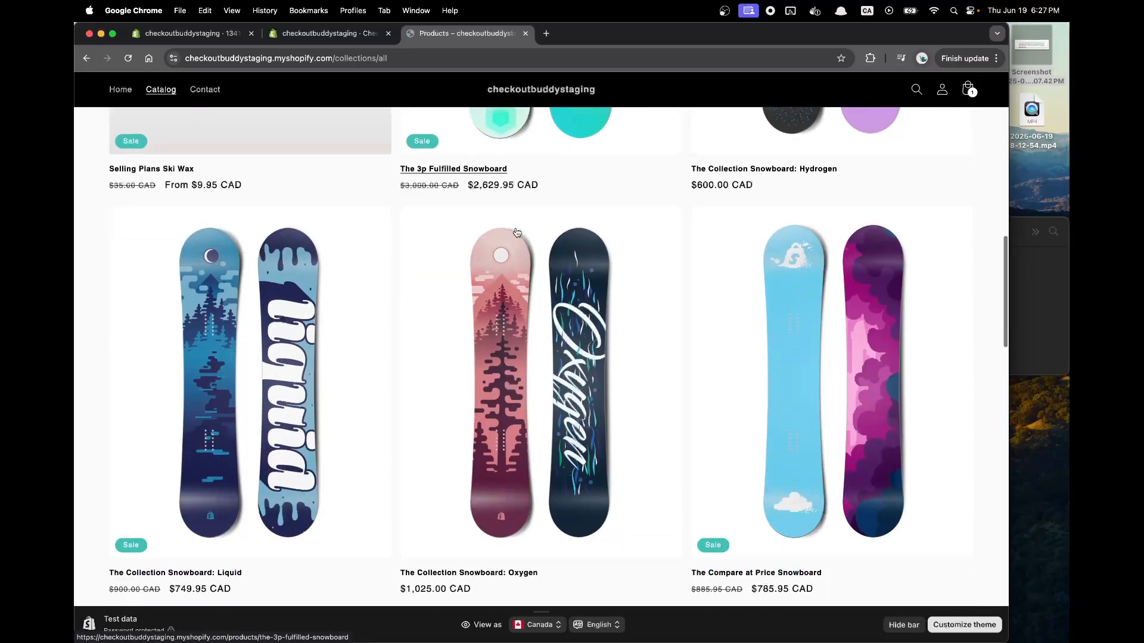
scroll(516, 234, "down", 15)
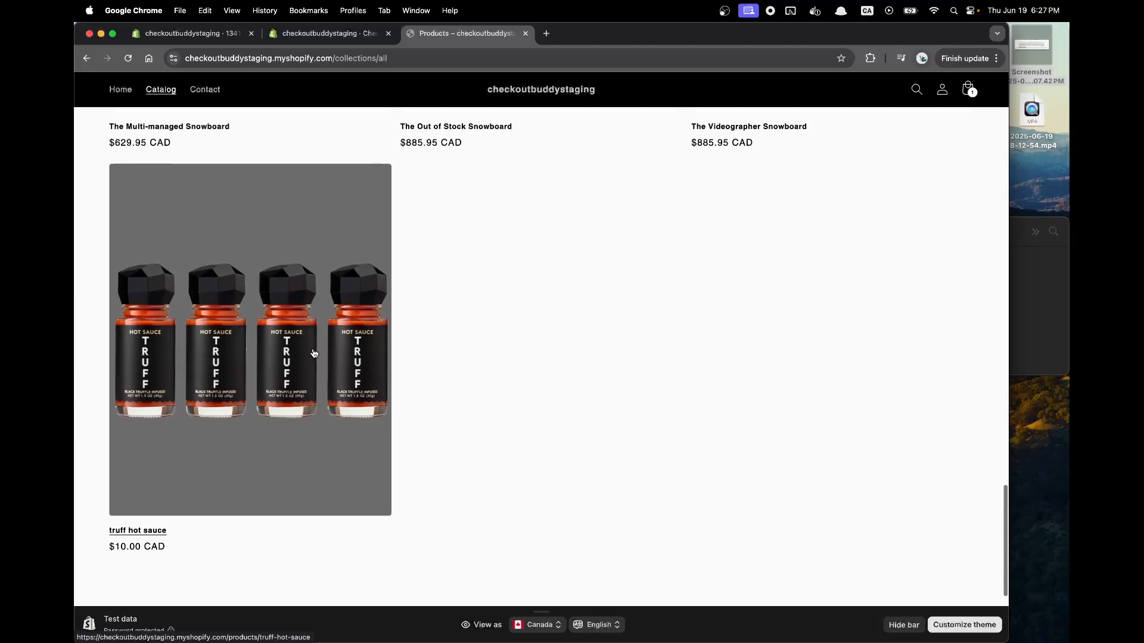
left_click(313, 354)
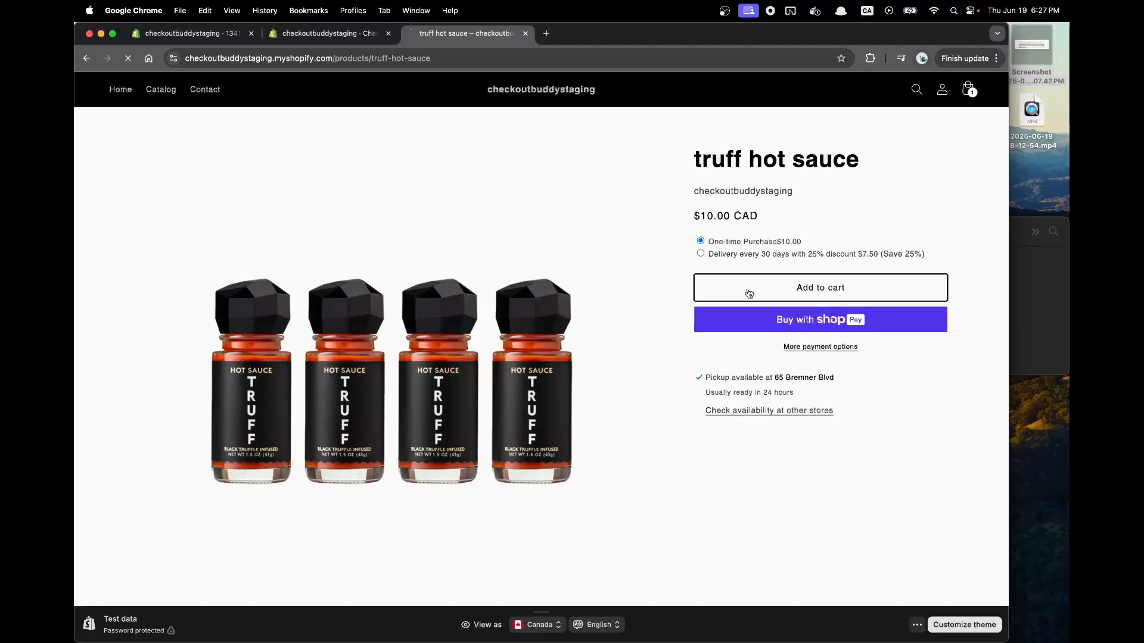
left_click(749, 291)
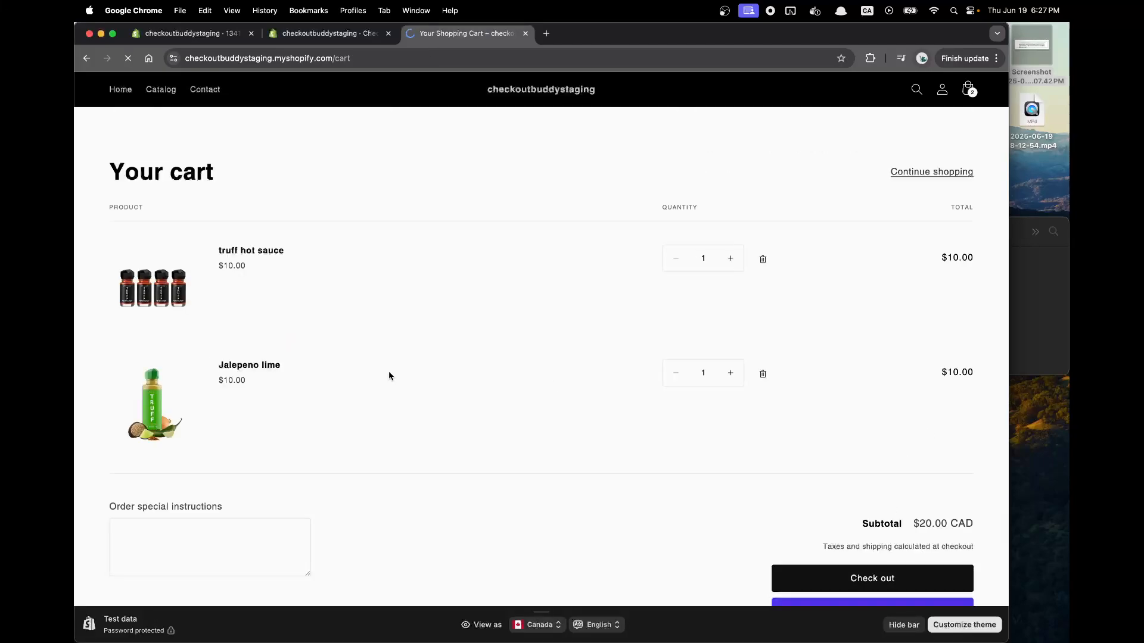
- Check out with truff hot sauce and Jalepeno lime, adding The Collection Snowboard: Liquid and Oxygen from the gift offers
scroll(615, 337, "down", 5)
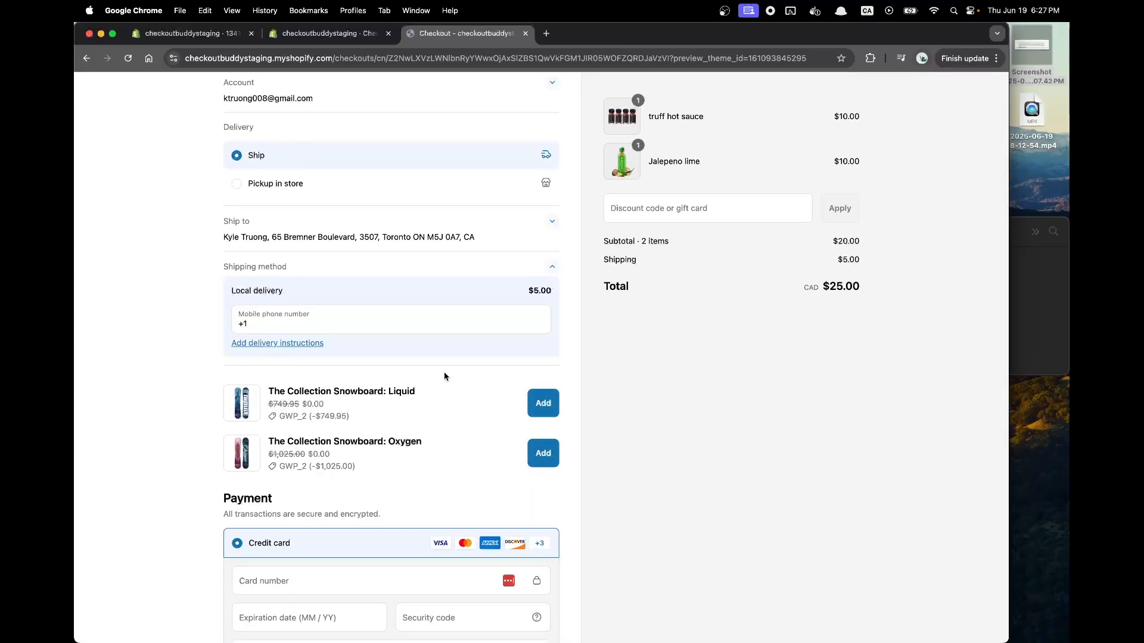
left_click(543, 407)
left_click(544, 406)
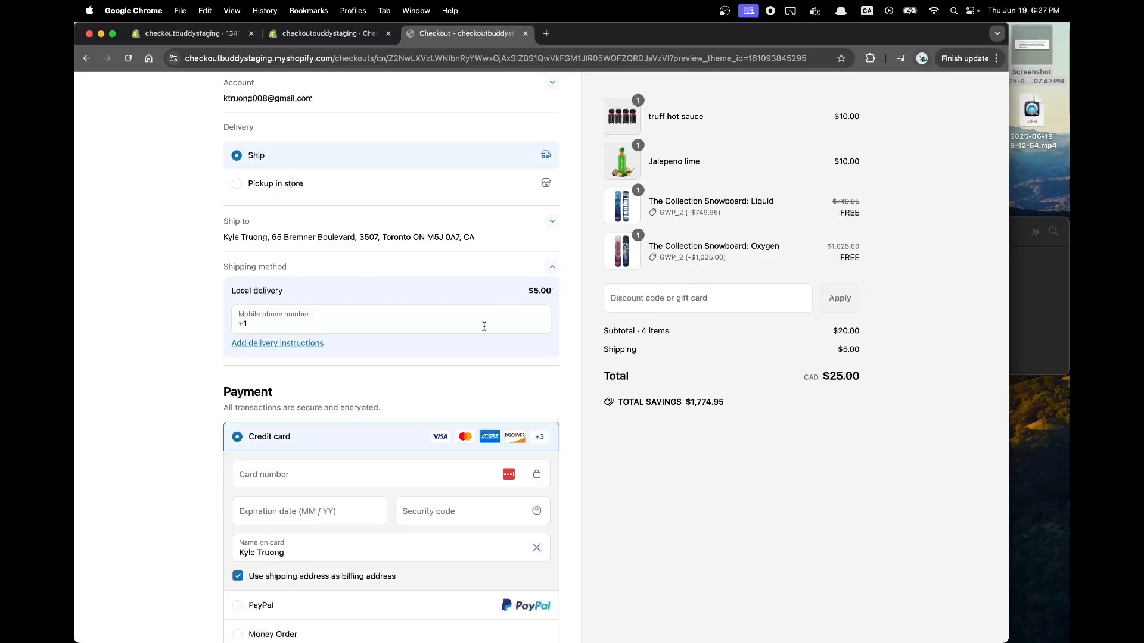
scroll(505, 369, "up", 3)
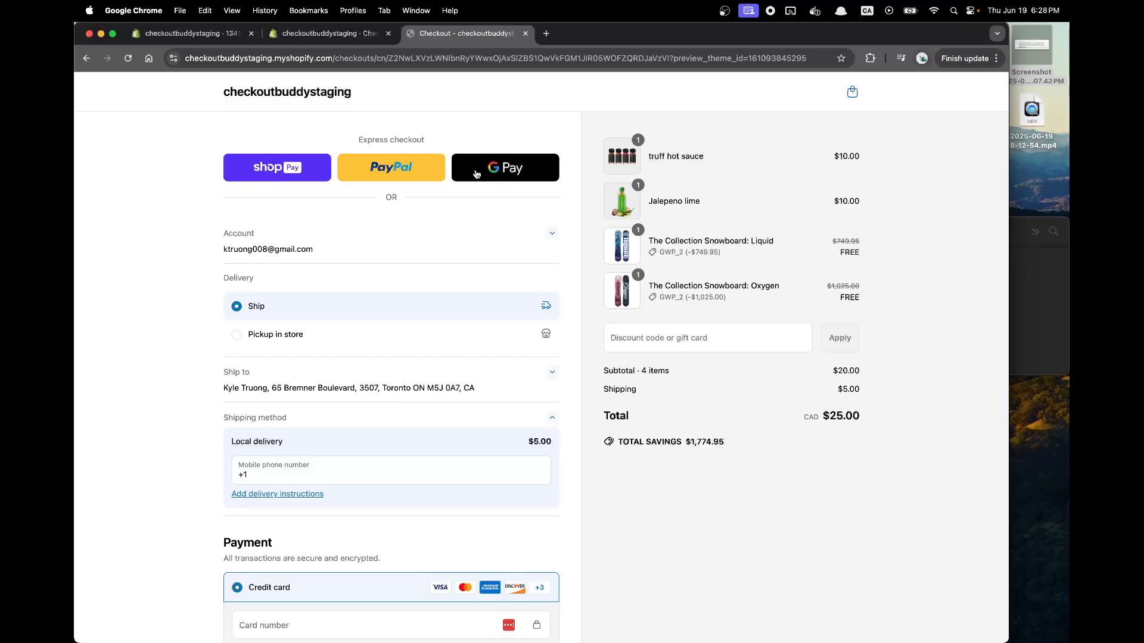
- Review the product options of the $10 set gift block and return to the checkout page
left_click(316, 42)
left_click(215, 36)
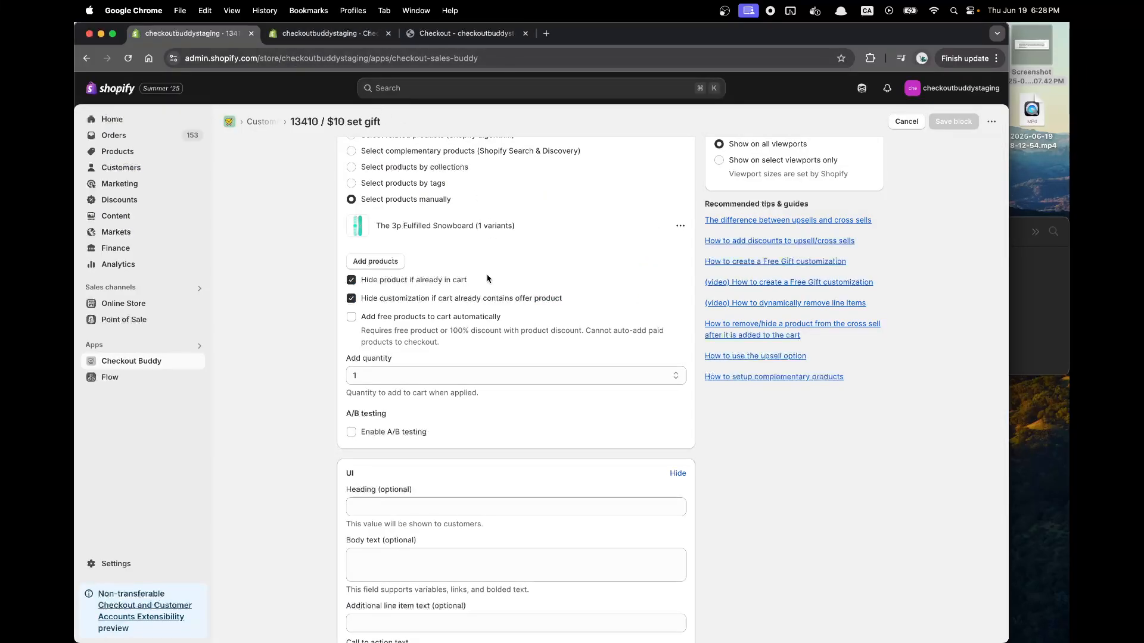
left_click(466, 33)
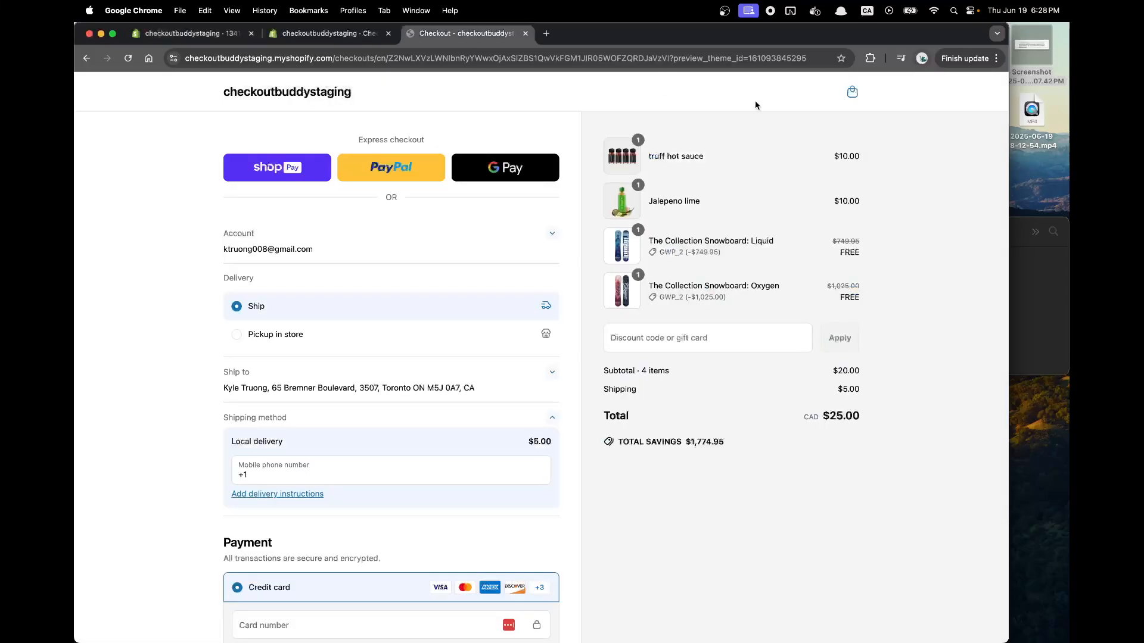
- Return to the cart and set truff hot sauce to quantity 2 and The Collection Snowboard: Liquid to quantity 3
left_click(852, 92)
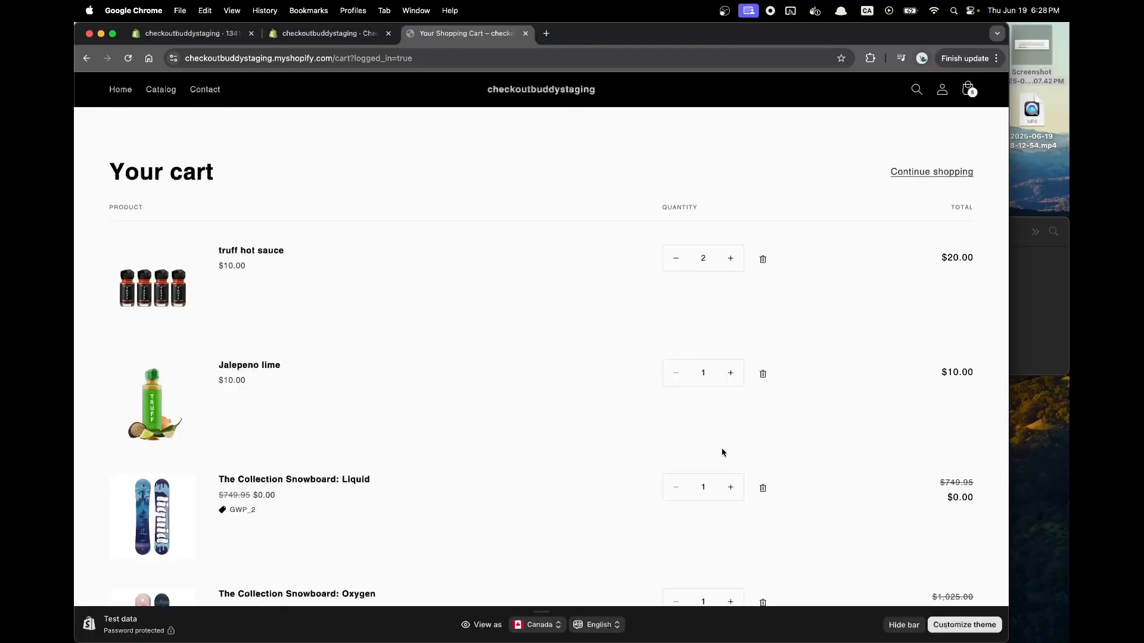
scroll(726, 441, "down", 2)
left_click(732, 417)
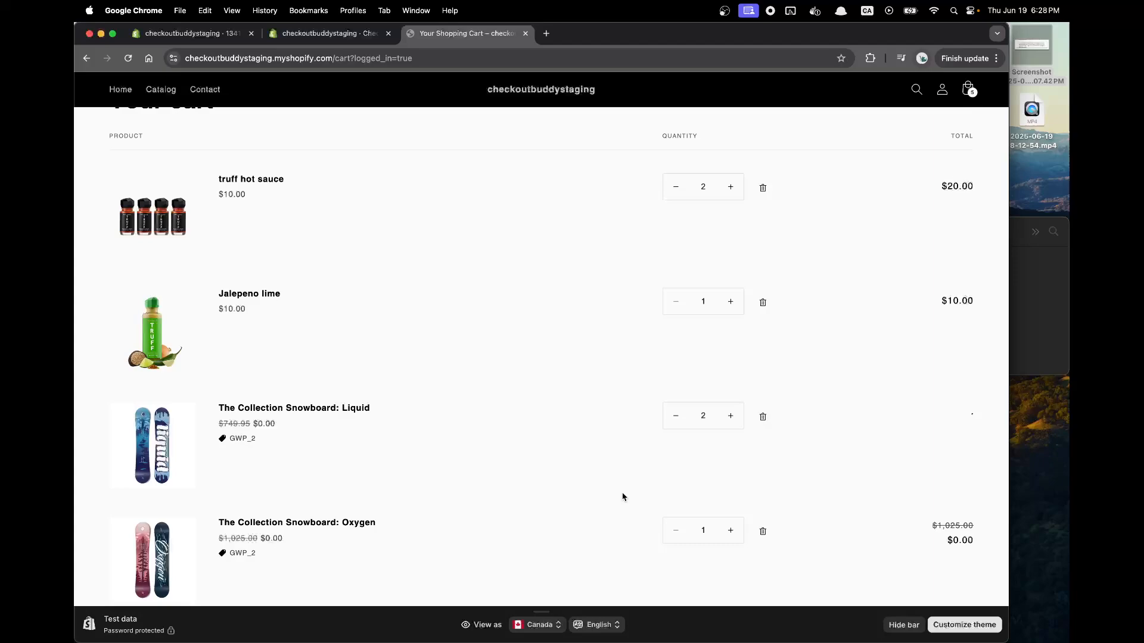
left_click(733, 419)
scroll(876, 288, "down", 3)
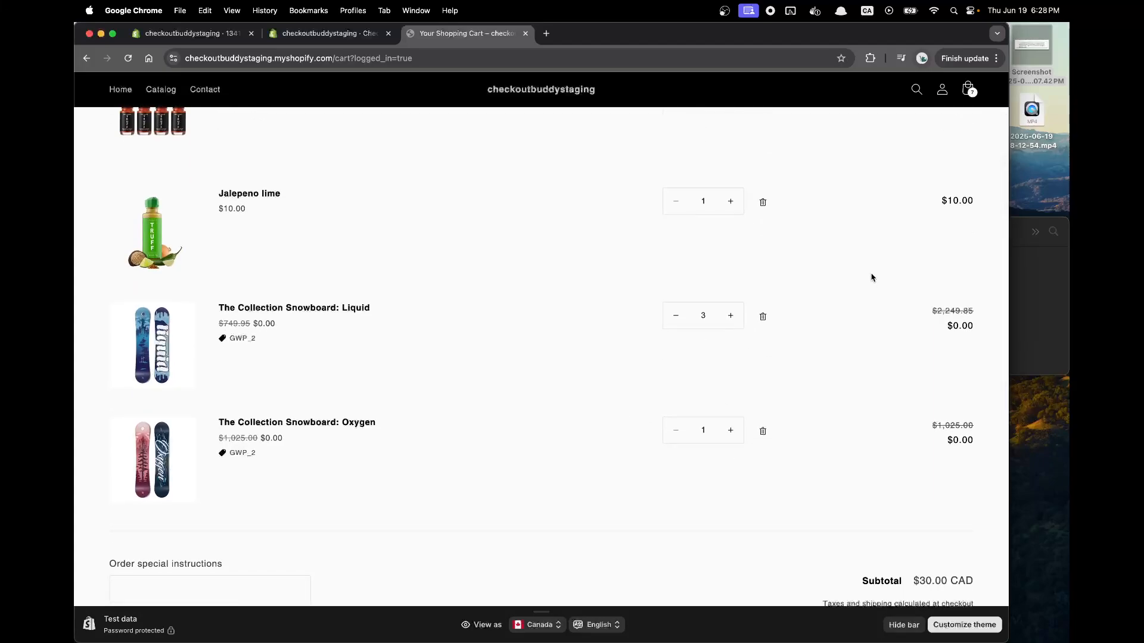
scroll(871, 277, "down", 3)
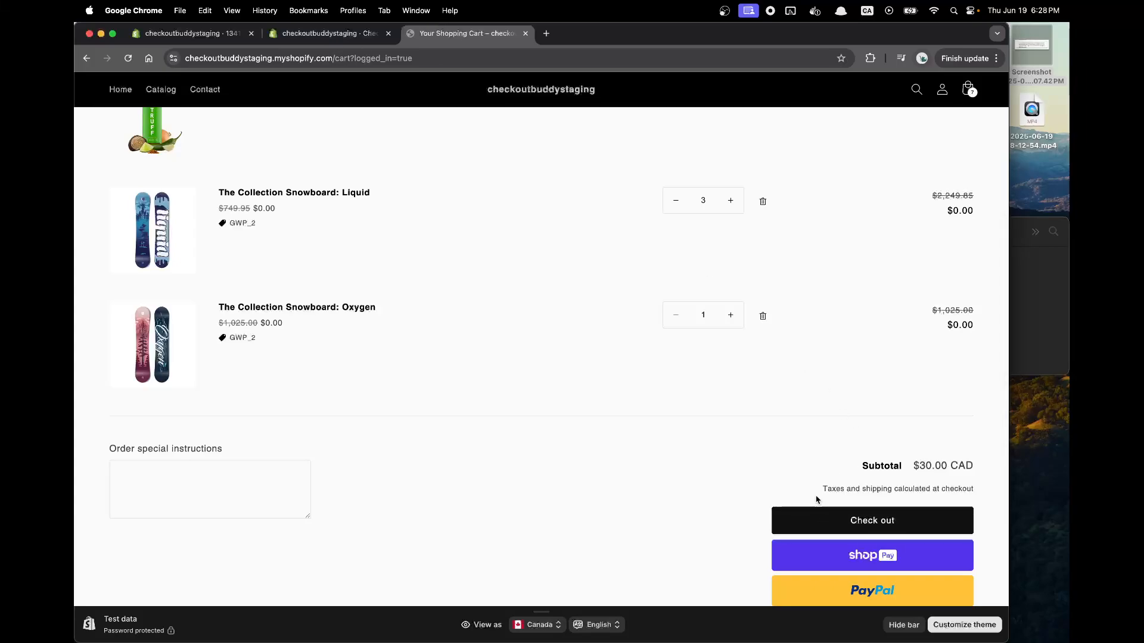
- Return to the $10 set gift block, then switch to Preview and review the screenshot's question about free gifts per $10 purchased
left_click(320, 37)
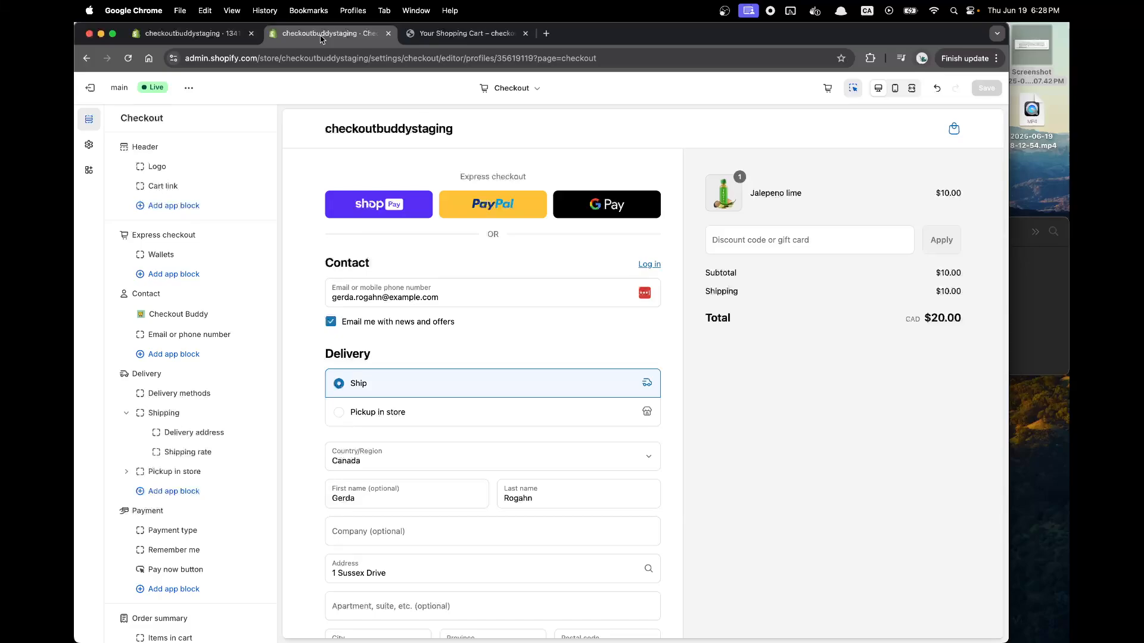
left_click(197, 33)
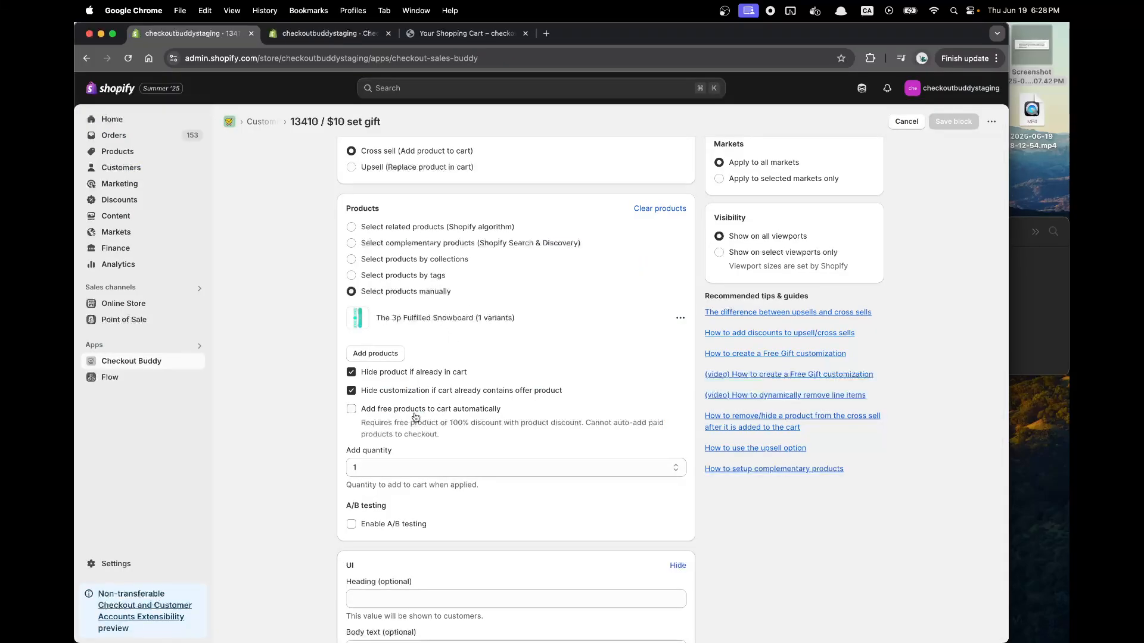
left_click(1062, 270)
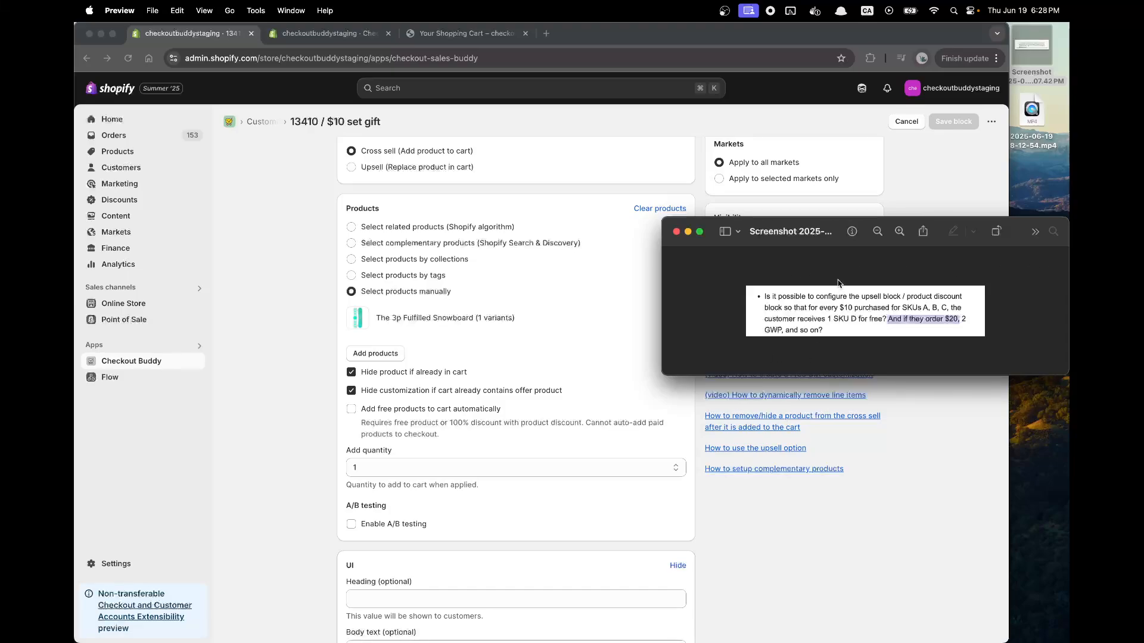
left_click_drag(808, 296, 931, 320)
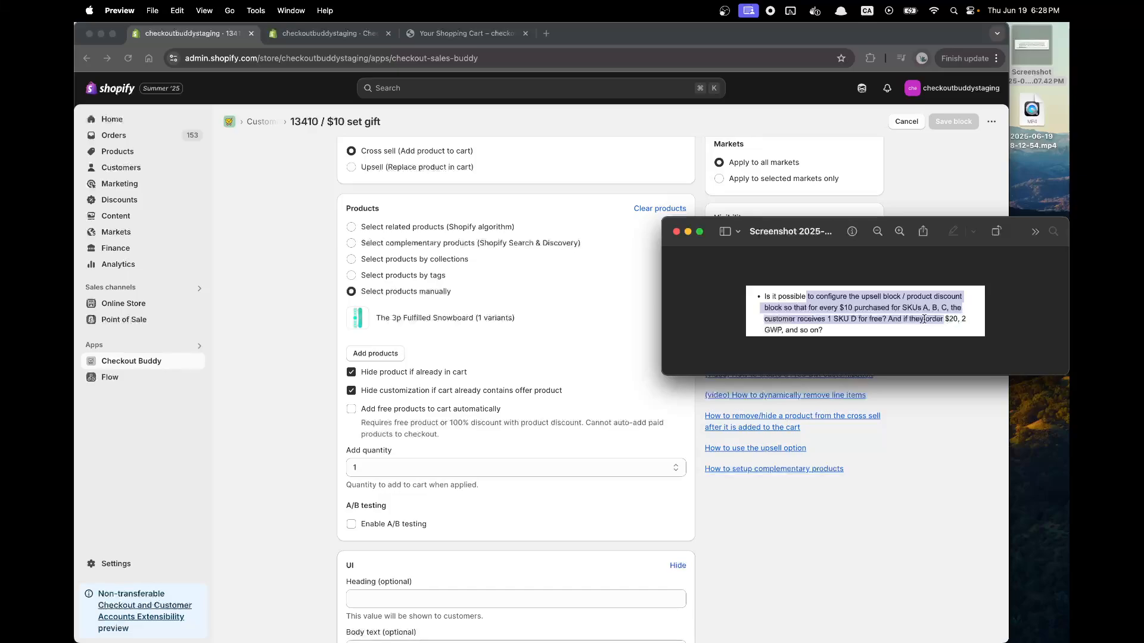
left_click(924, 319)
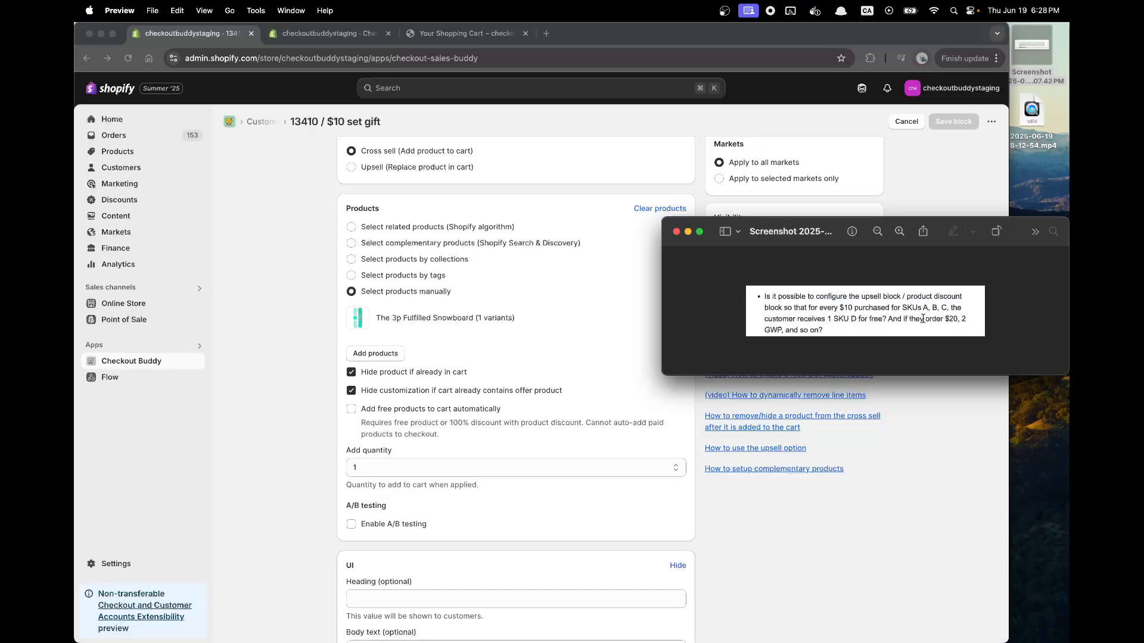